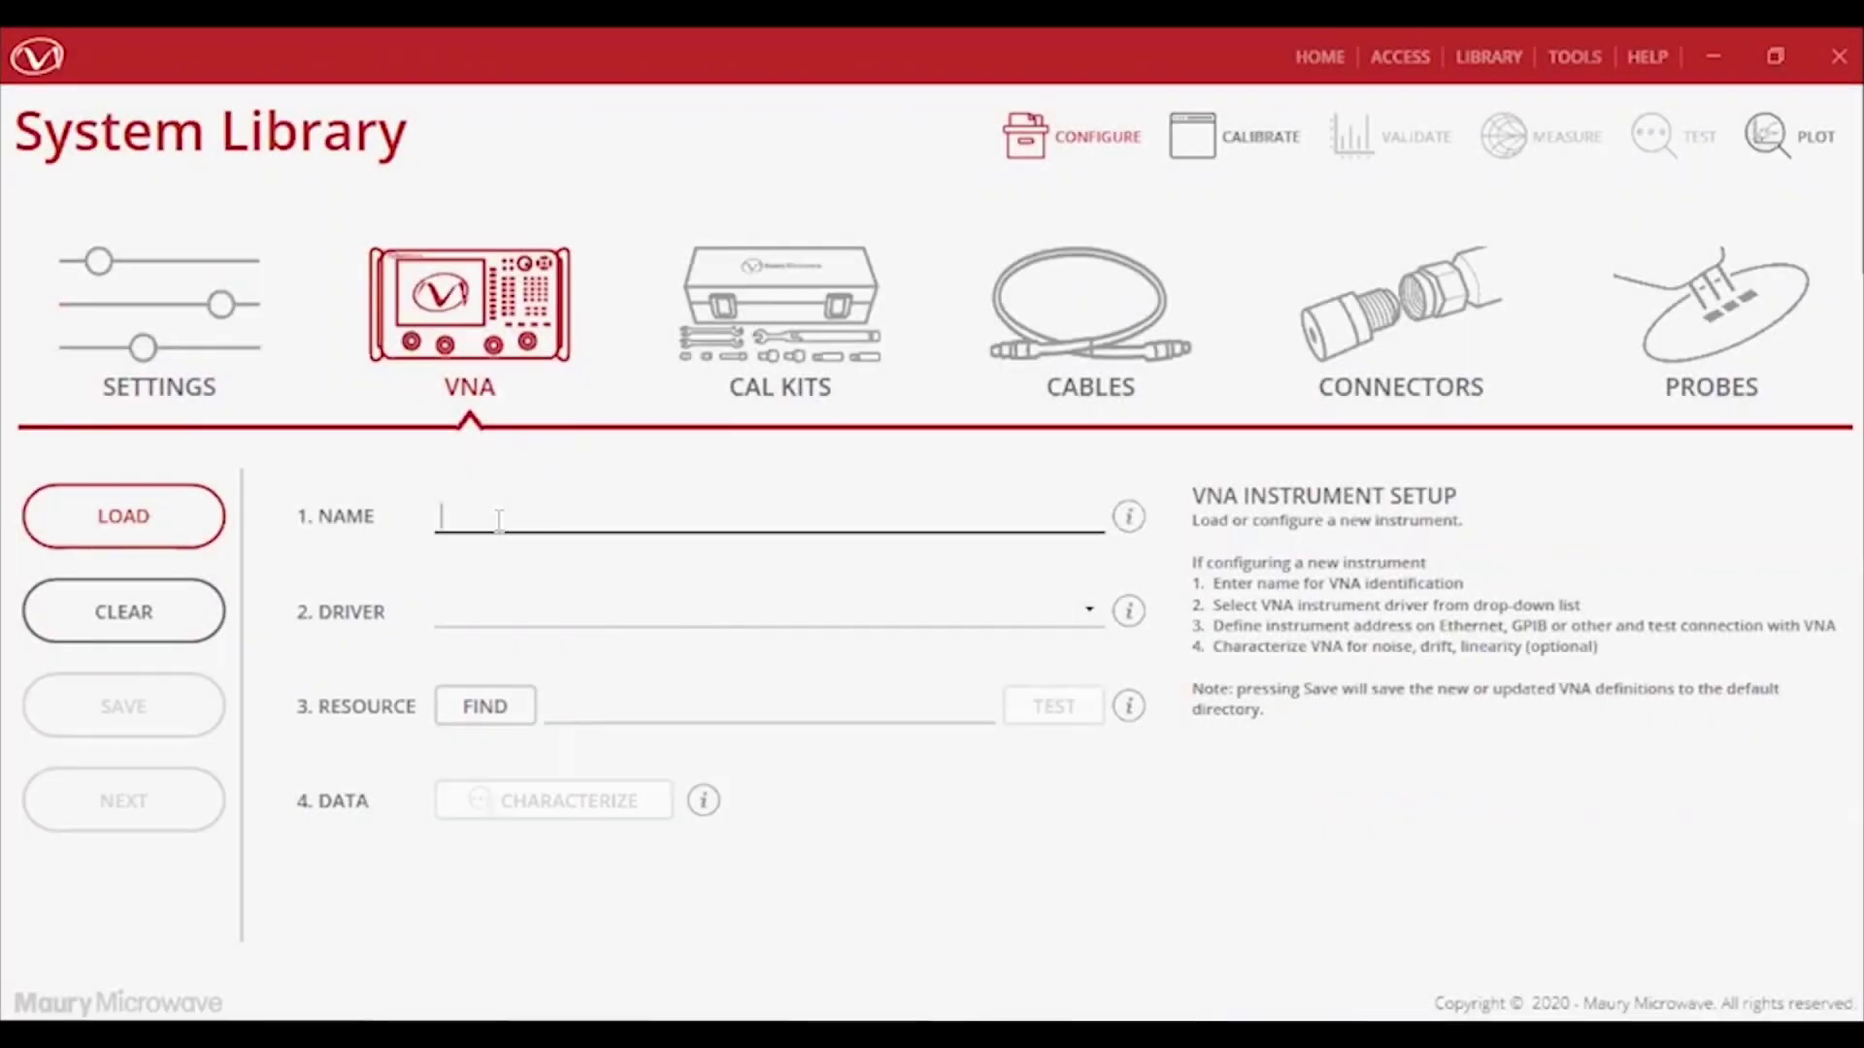
Name the VNA 'HP 8510' with the Keysight 8510 series driver at GPIB0::16::INSTR and test its connection.
text(HP 8510)
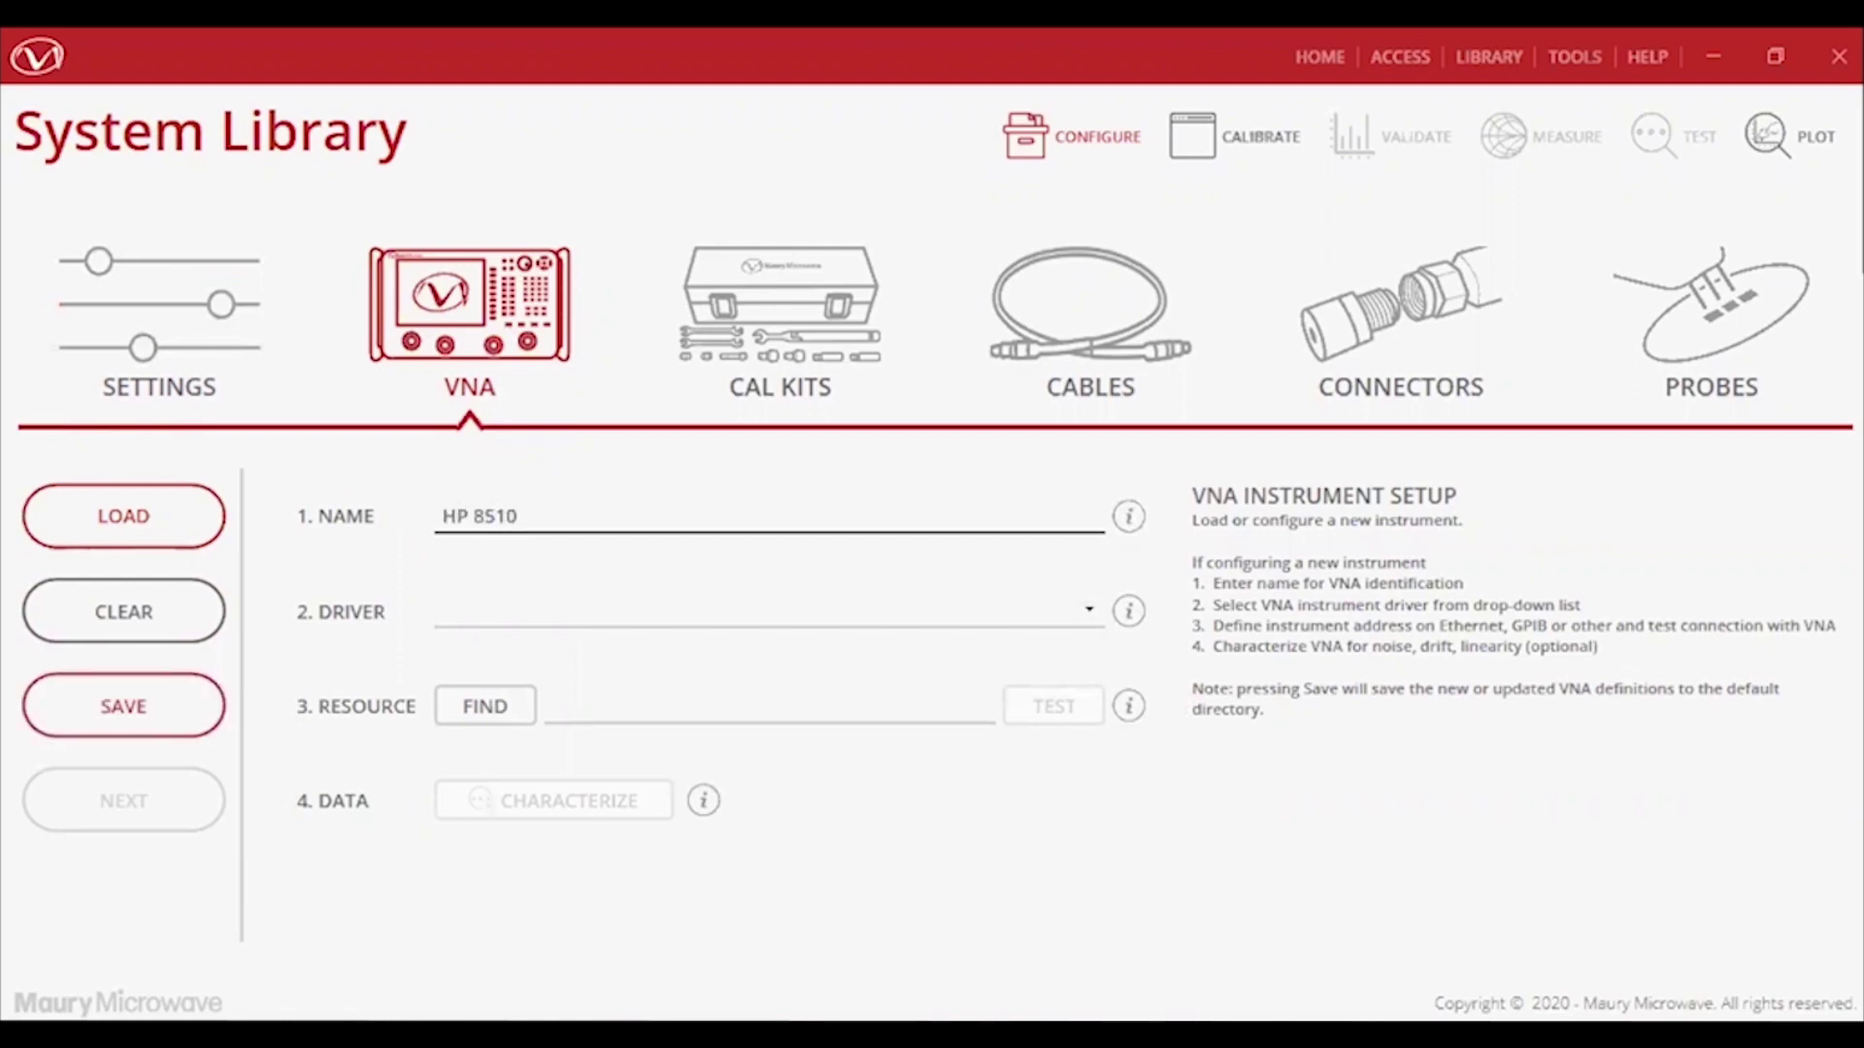
click(728, 612)
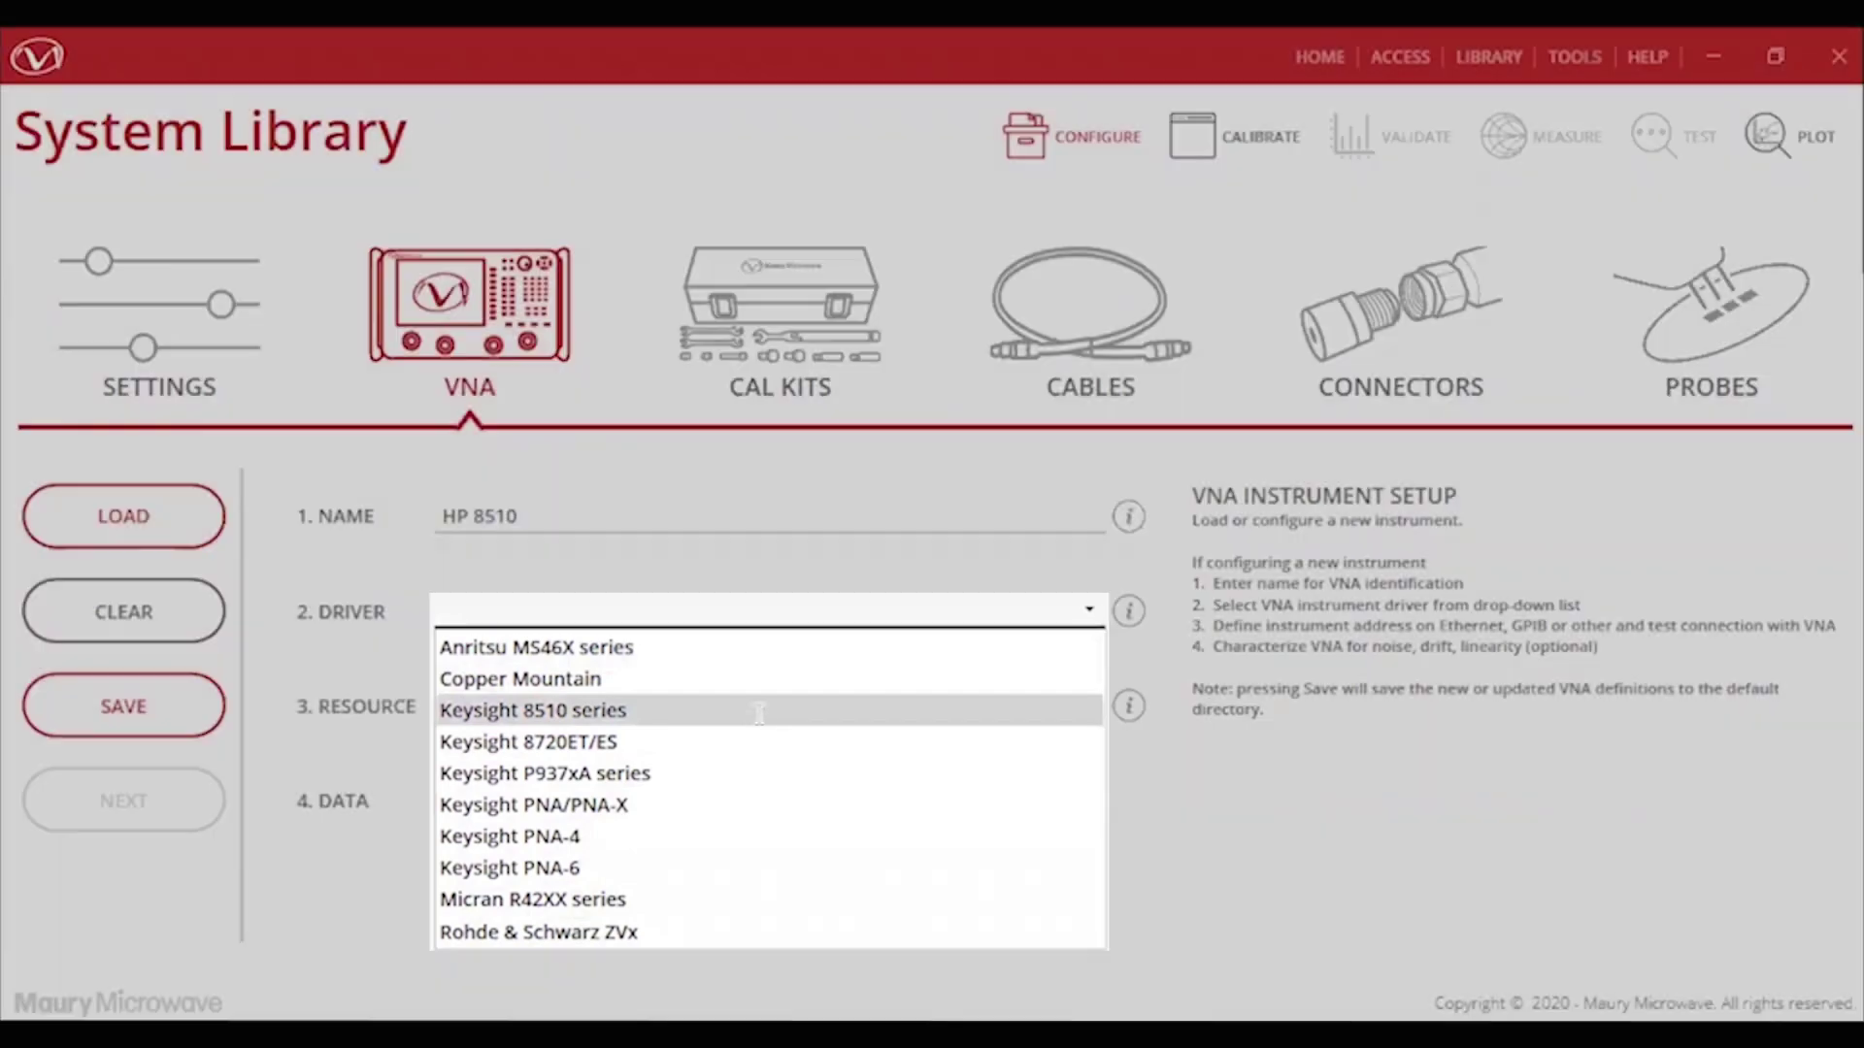
click(759, 716)
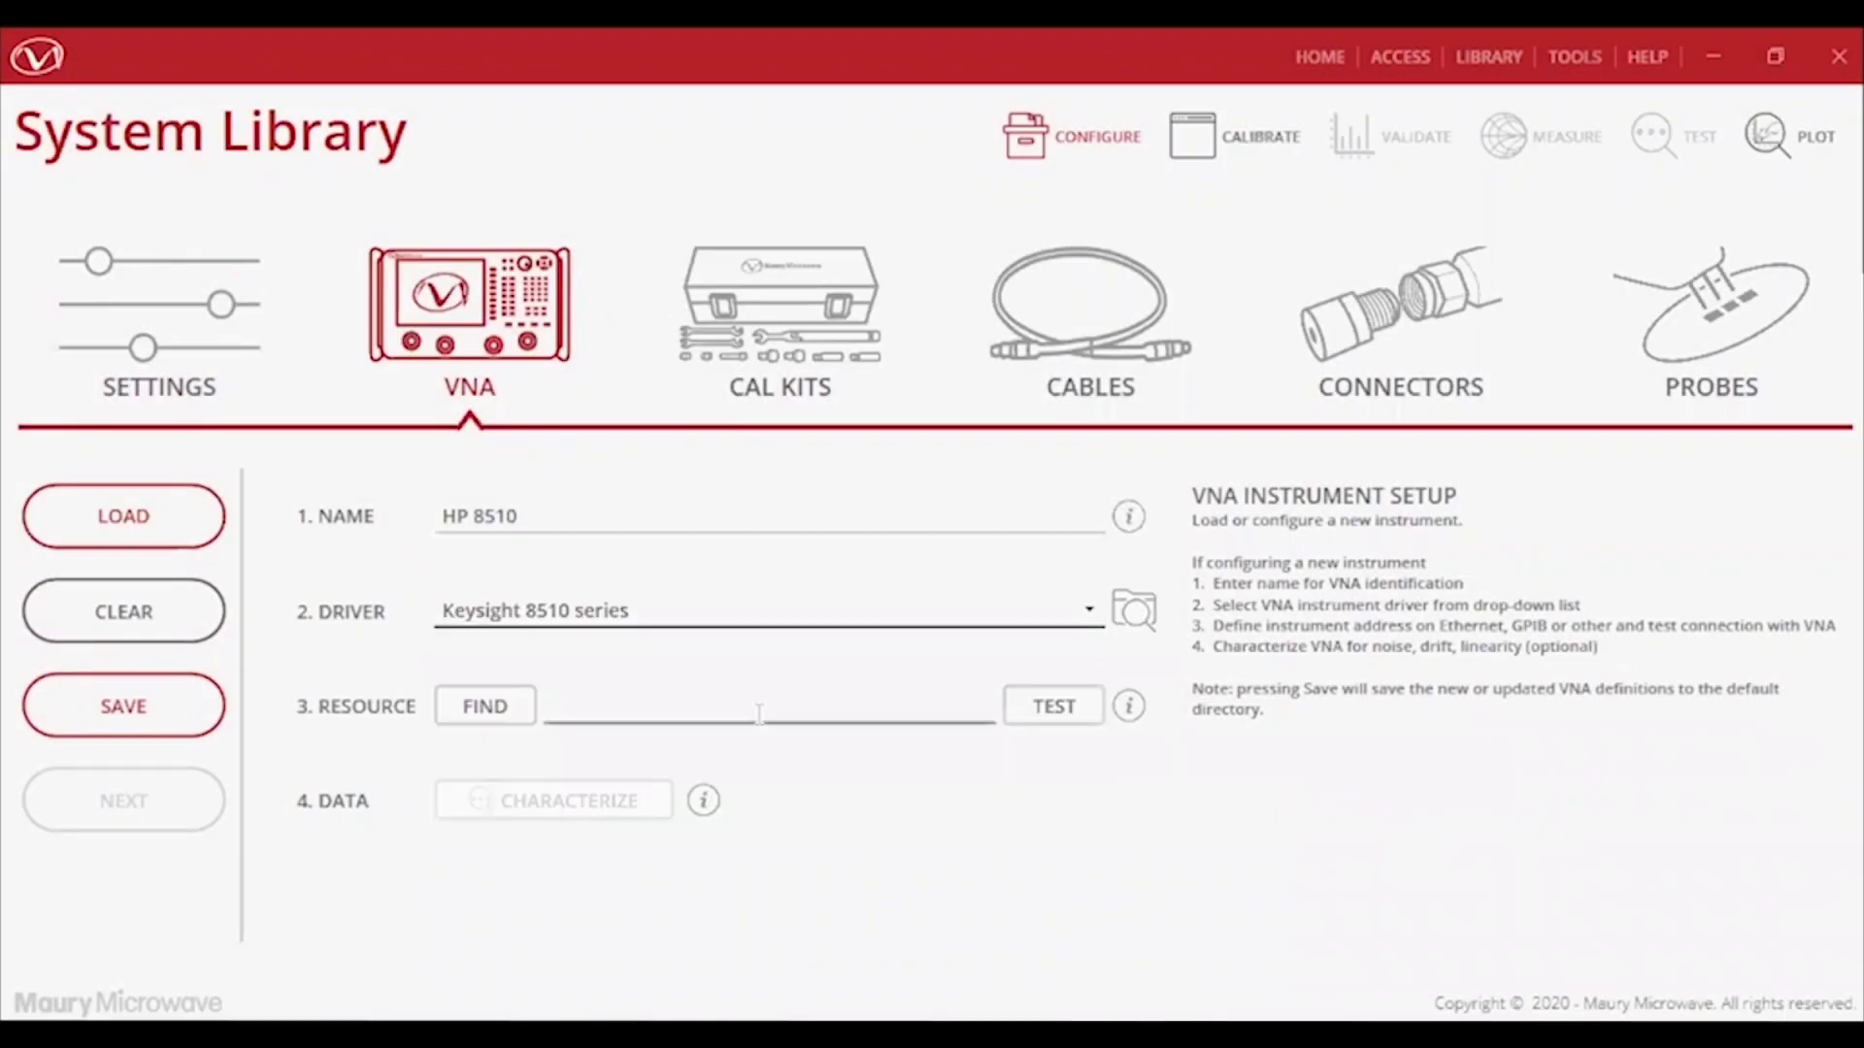
click(512, 718)
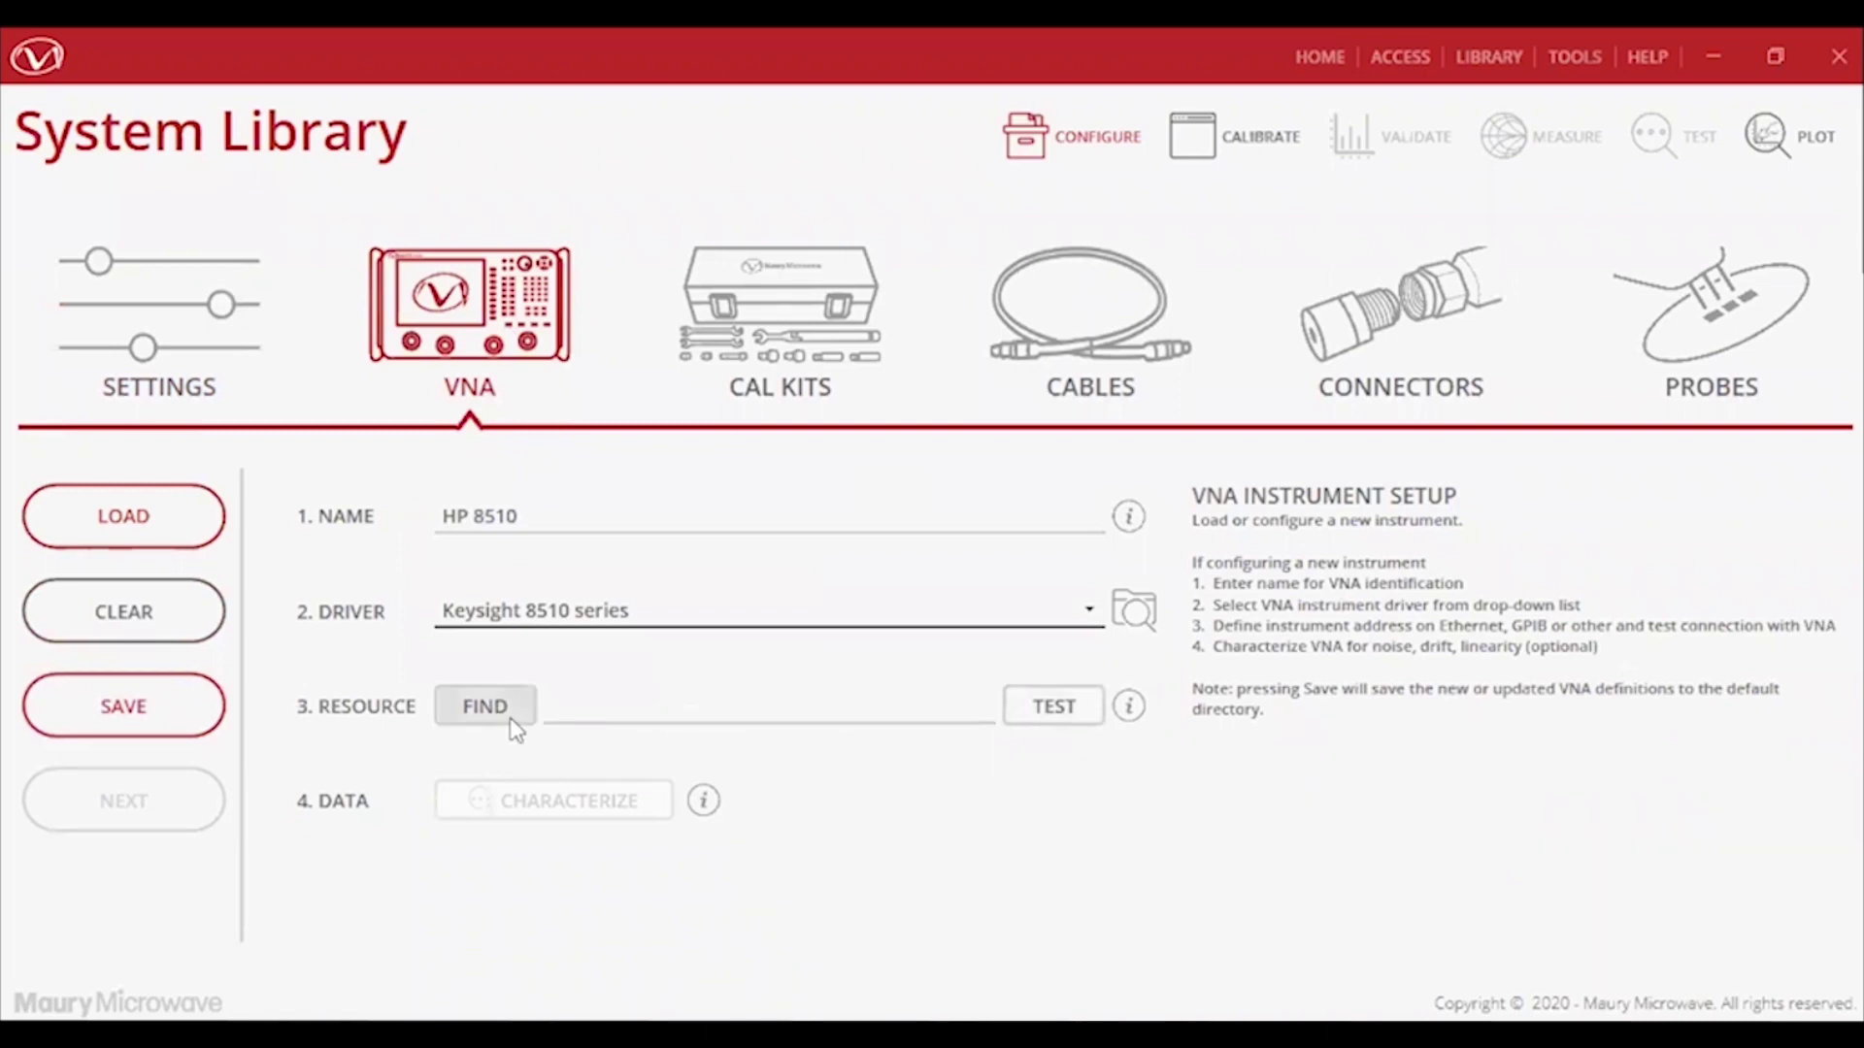
click(594, 643)
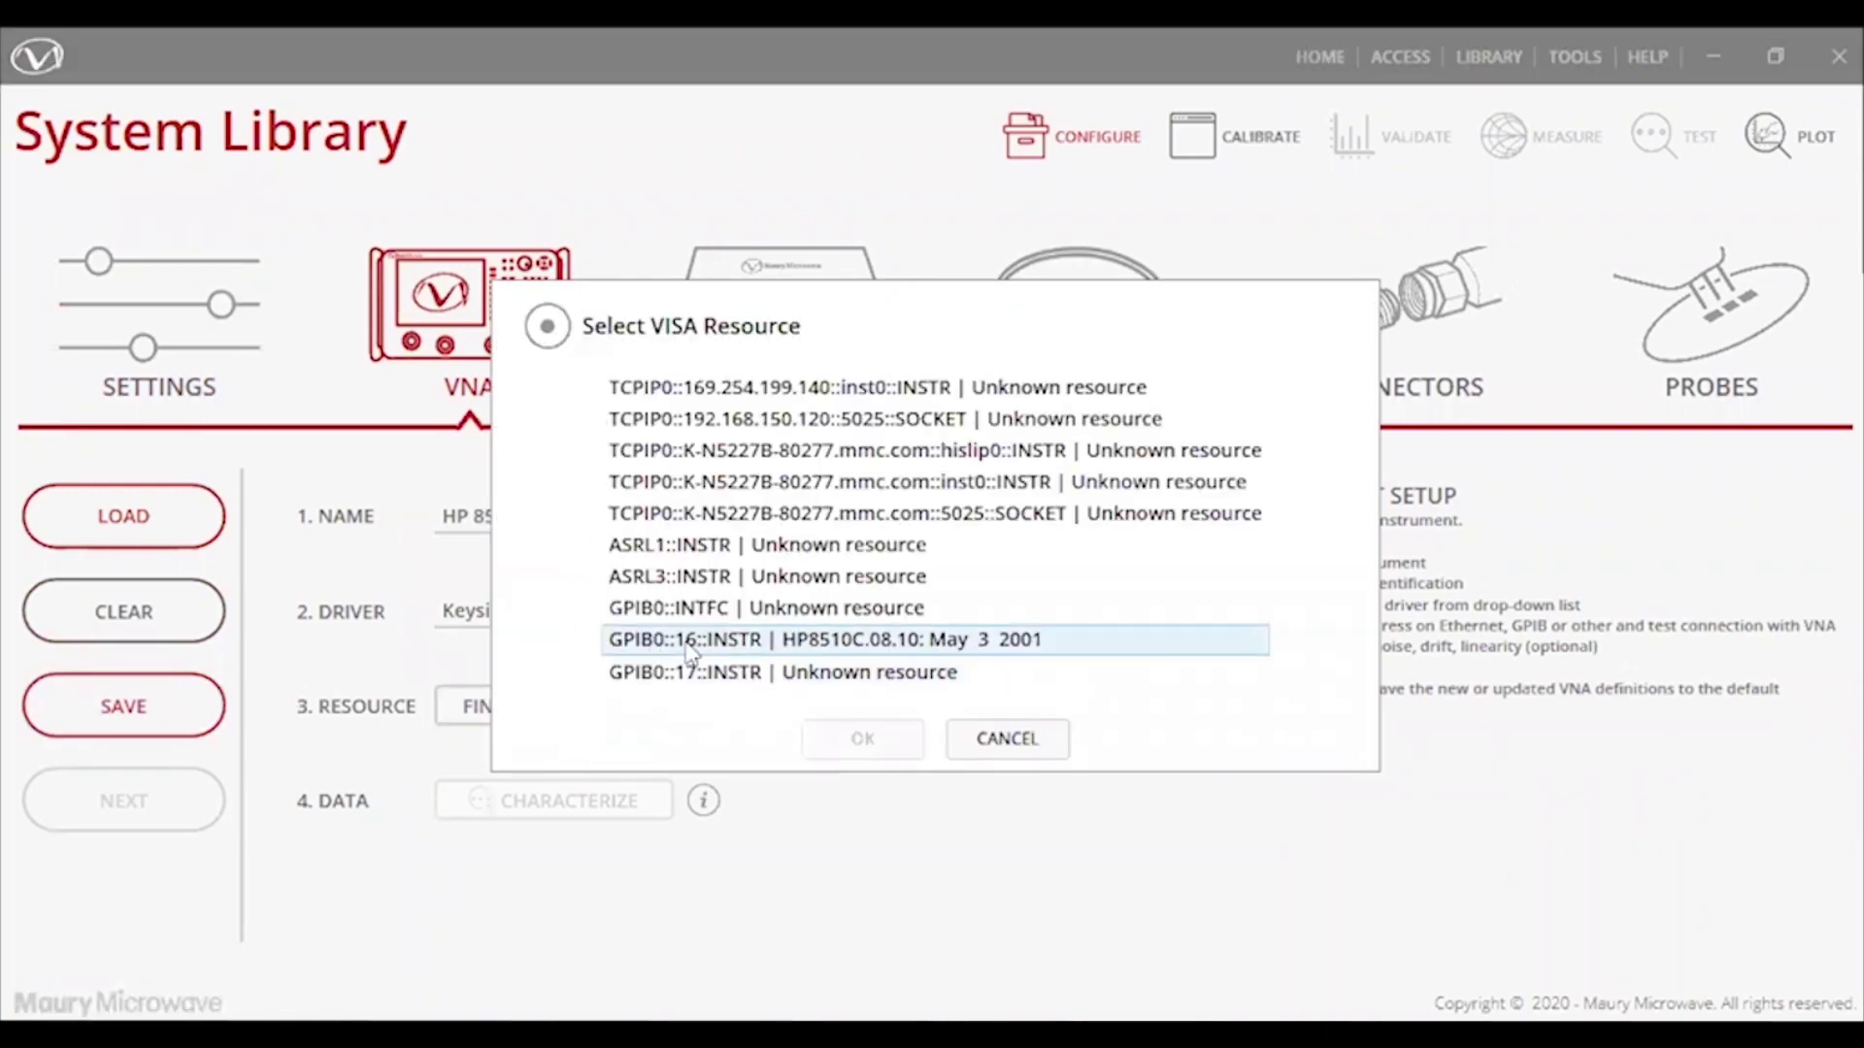
click(864, 739)
click(1054, 709)
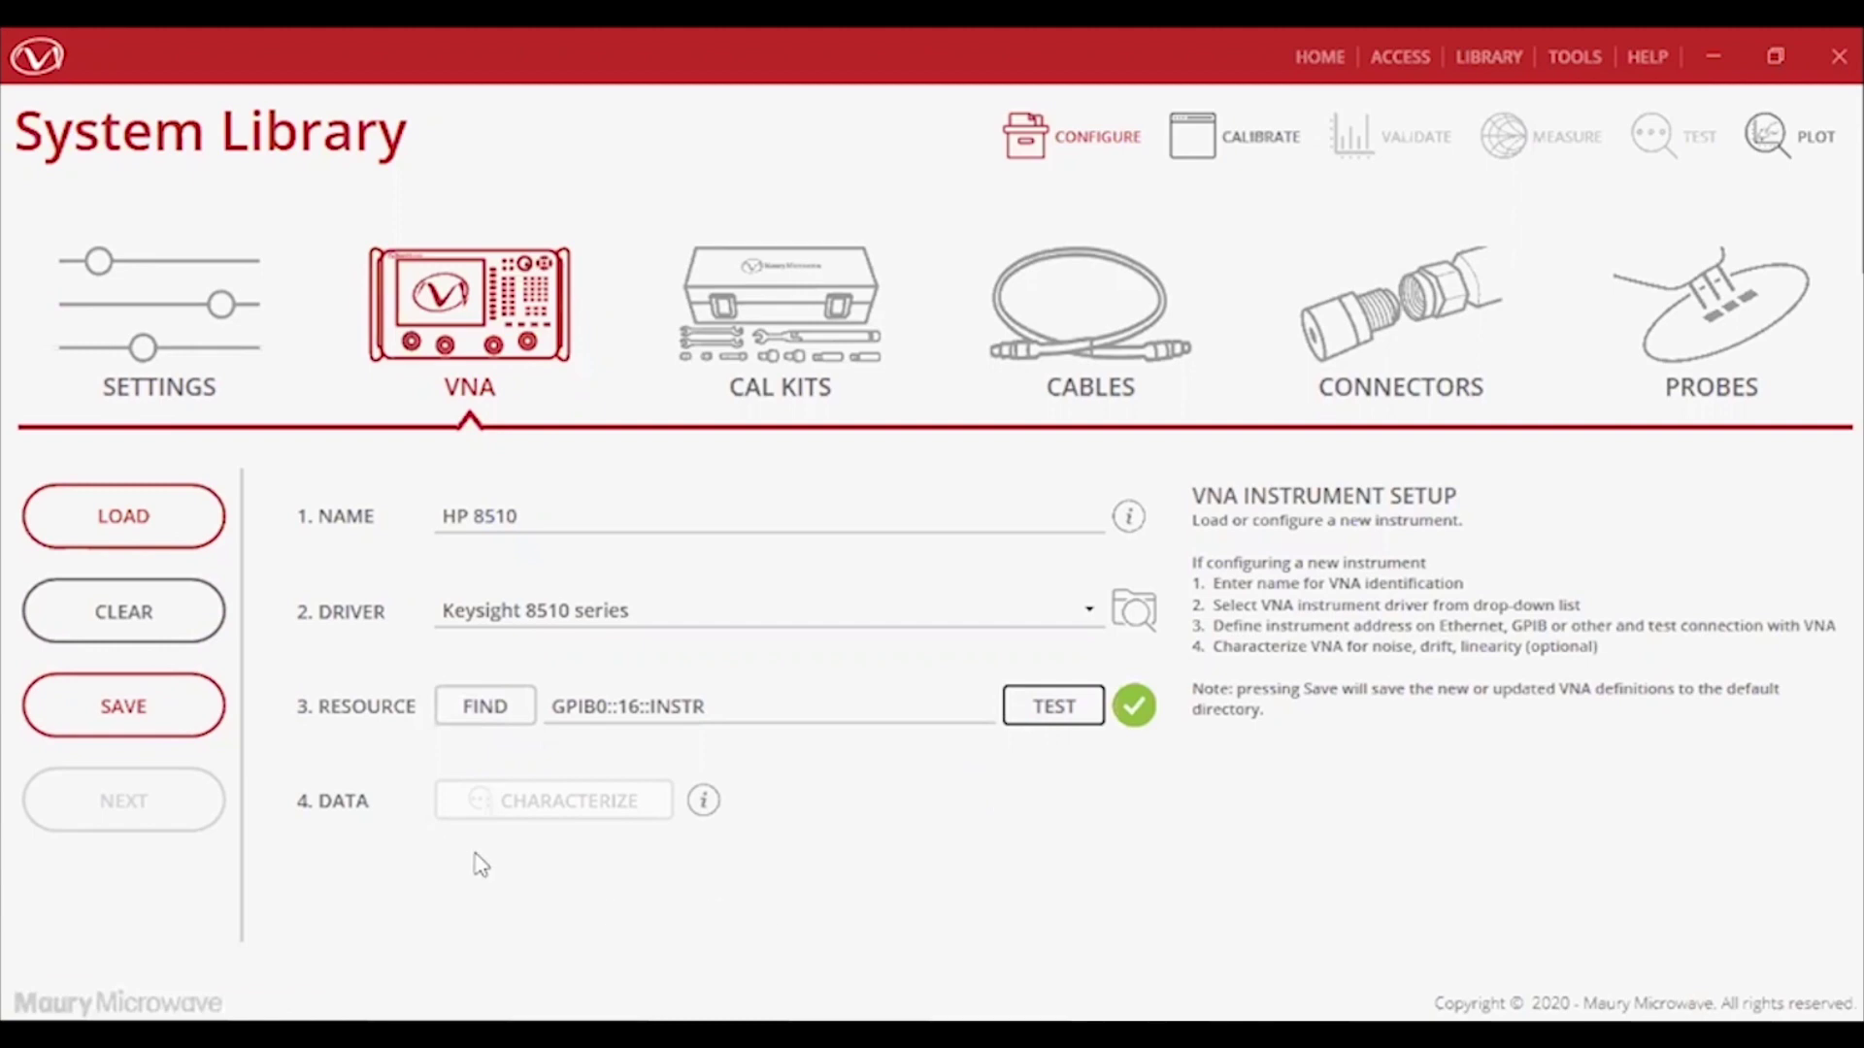
Save the HP 8510 definition over the existing one, skipping the noise and drift characterizations.
click(124, 706)
click(874, 631)
click(529, 874)
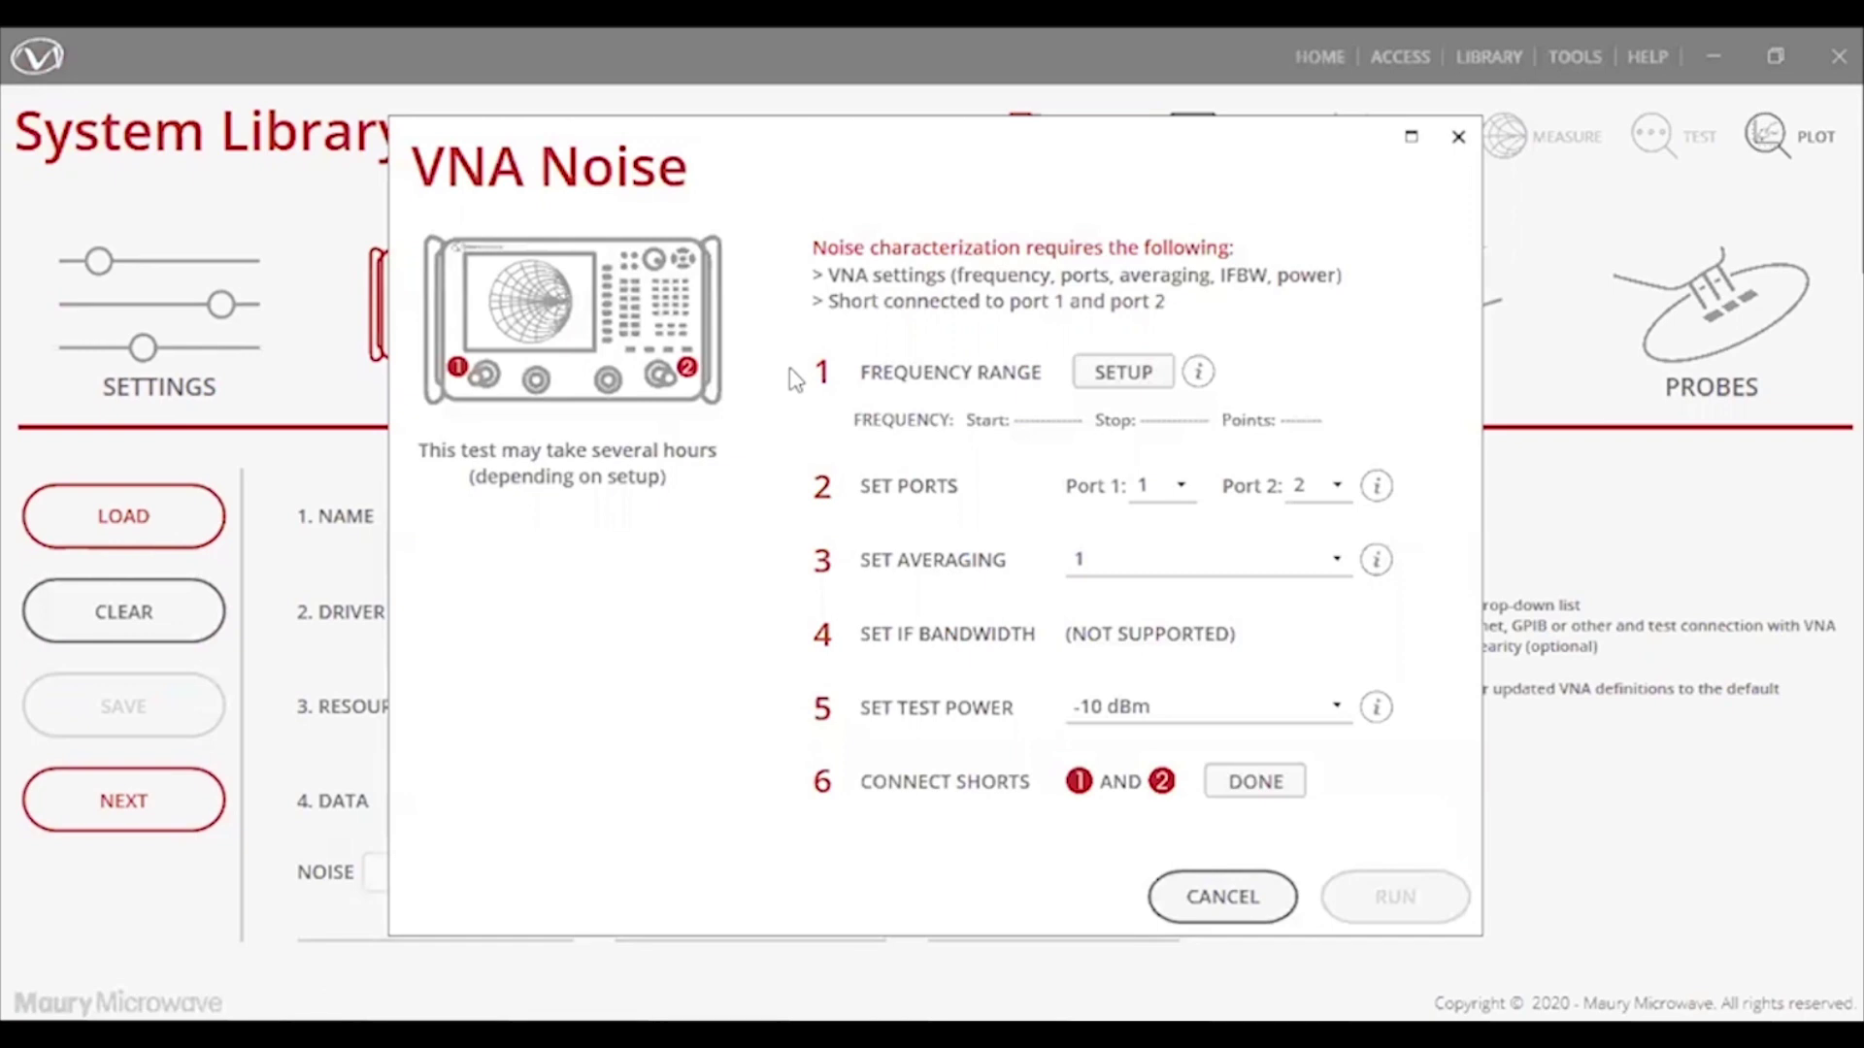
click(1200, 918)
click(836, 870)
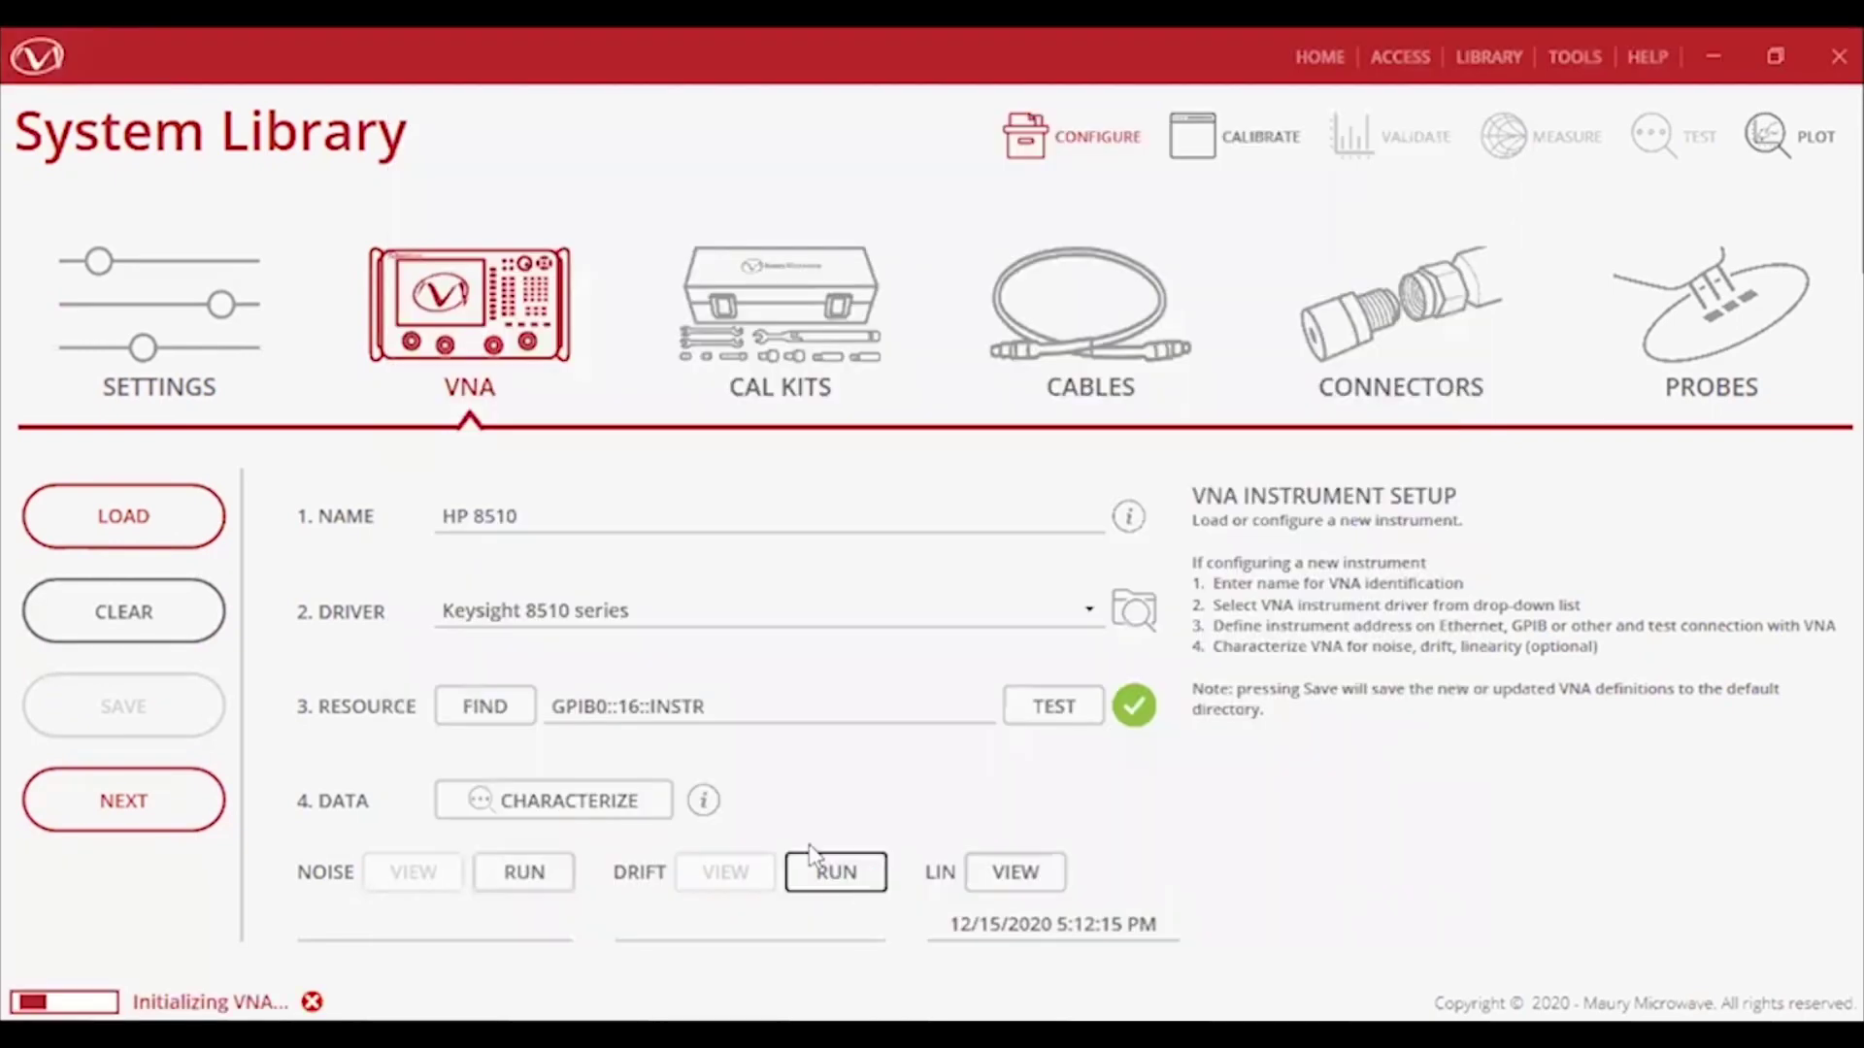
click(1211, 899)
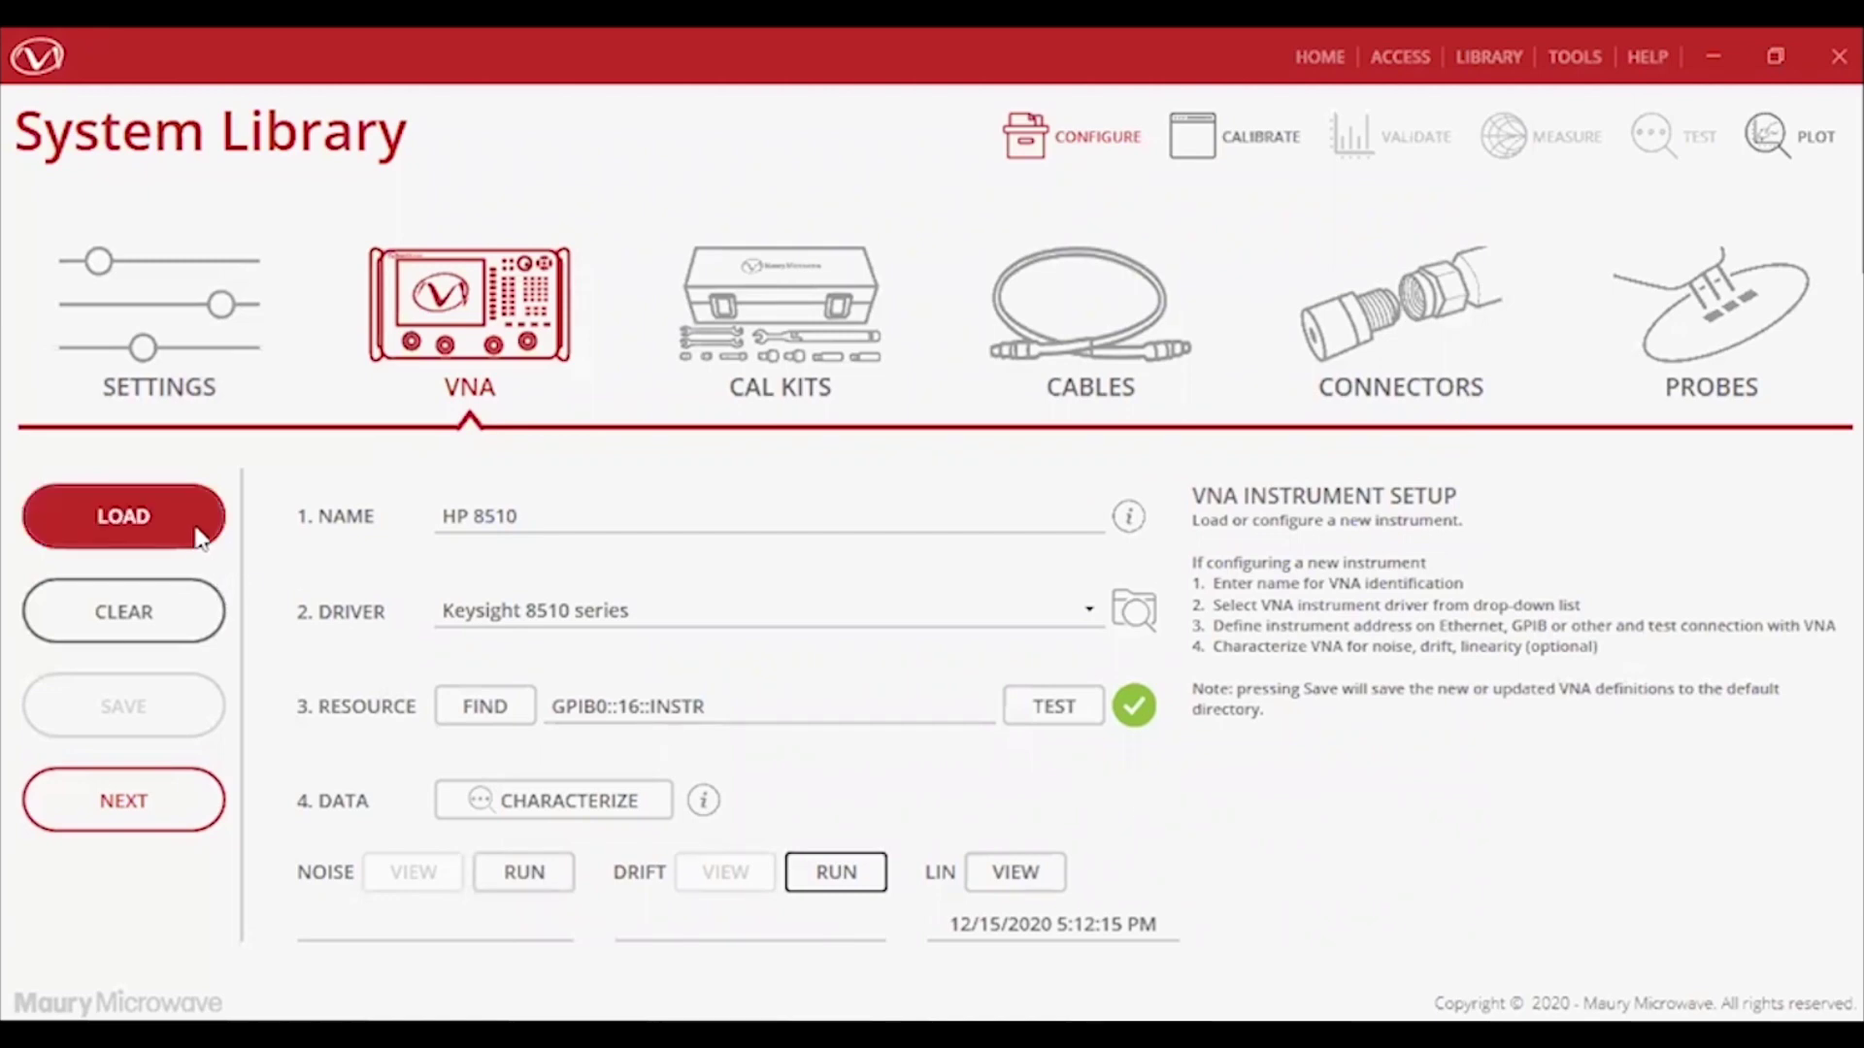
Load the saved TM-294 VNA definition.
click(123, 515)
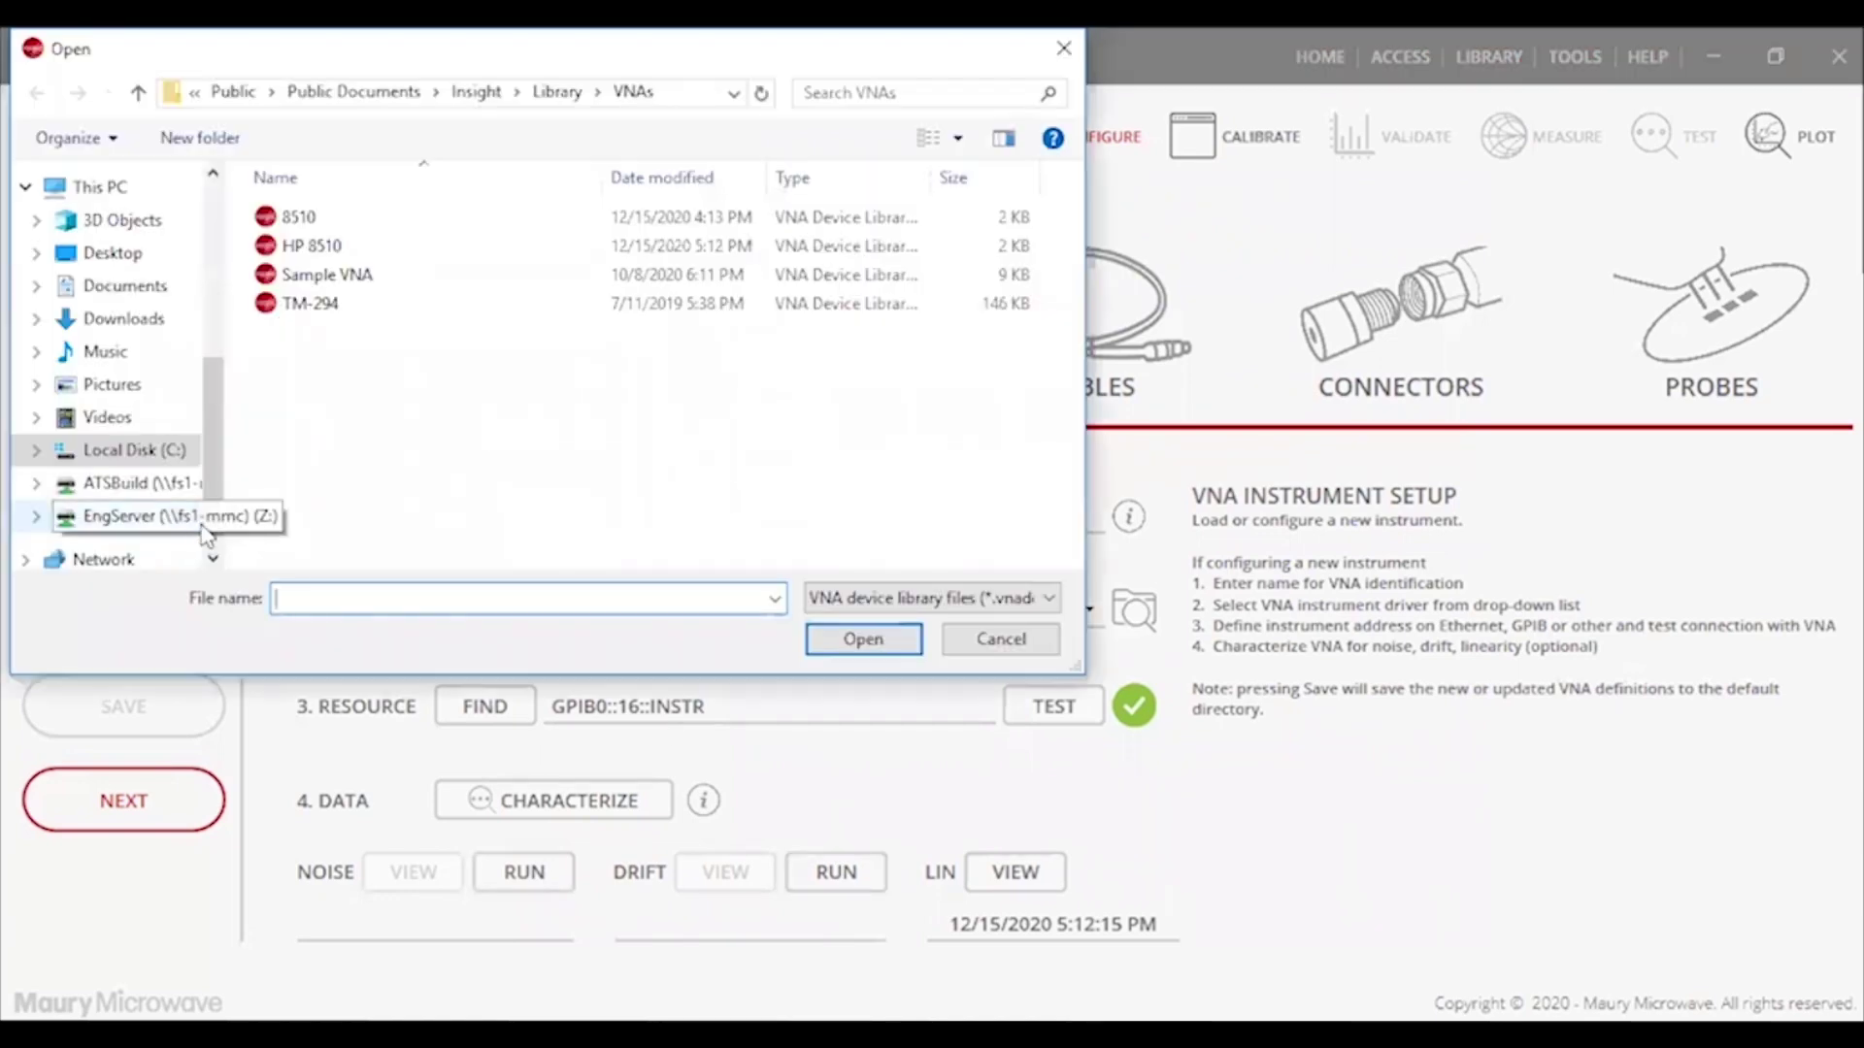
double_click(375, 308)
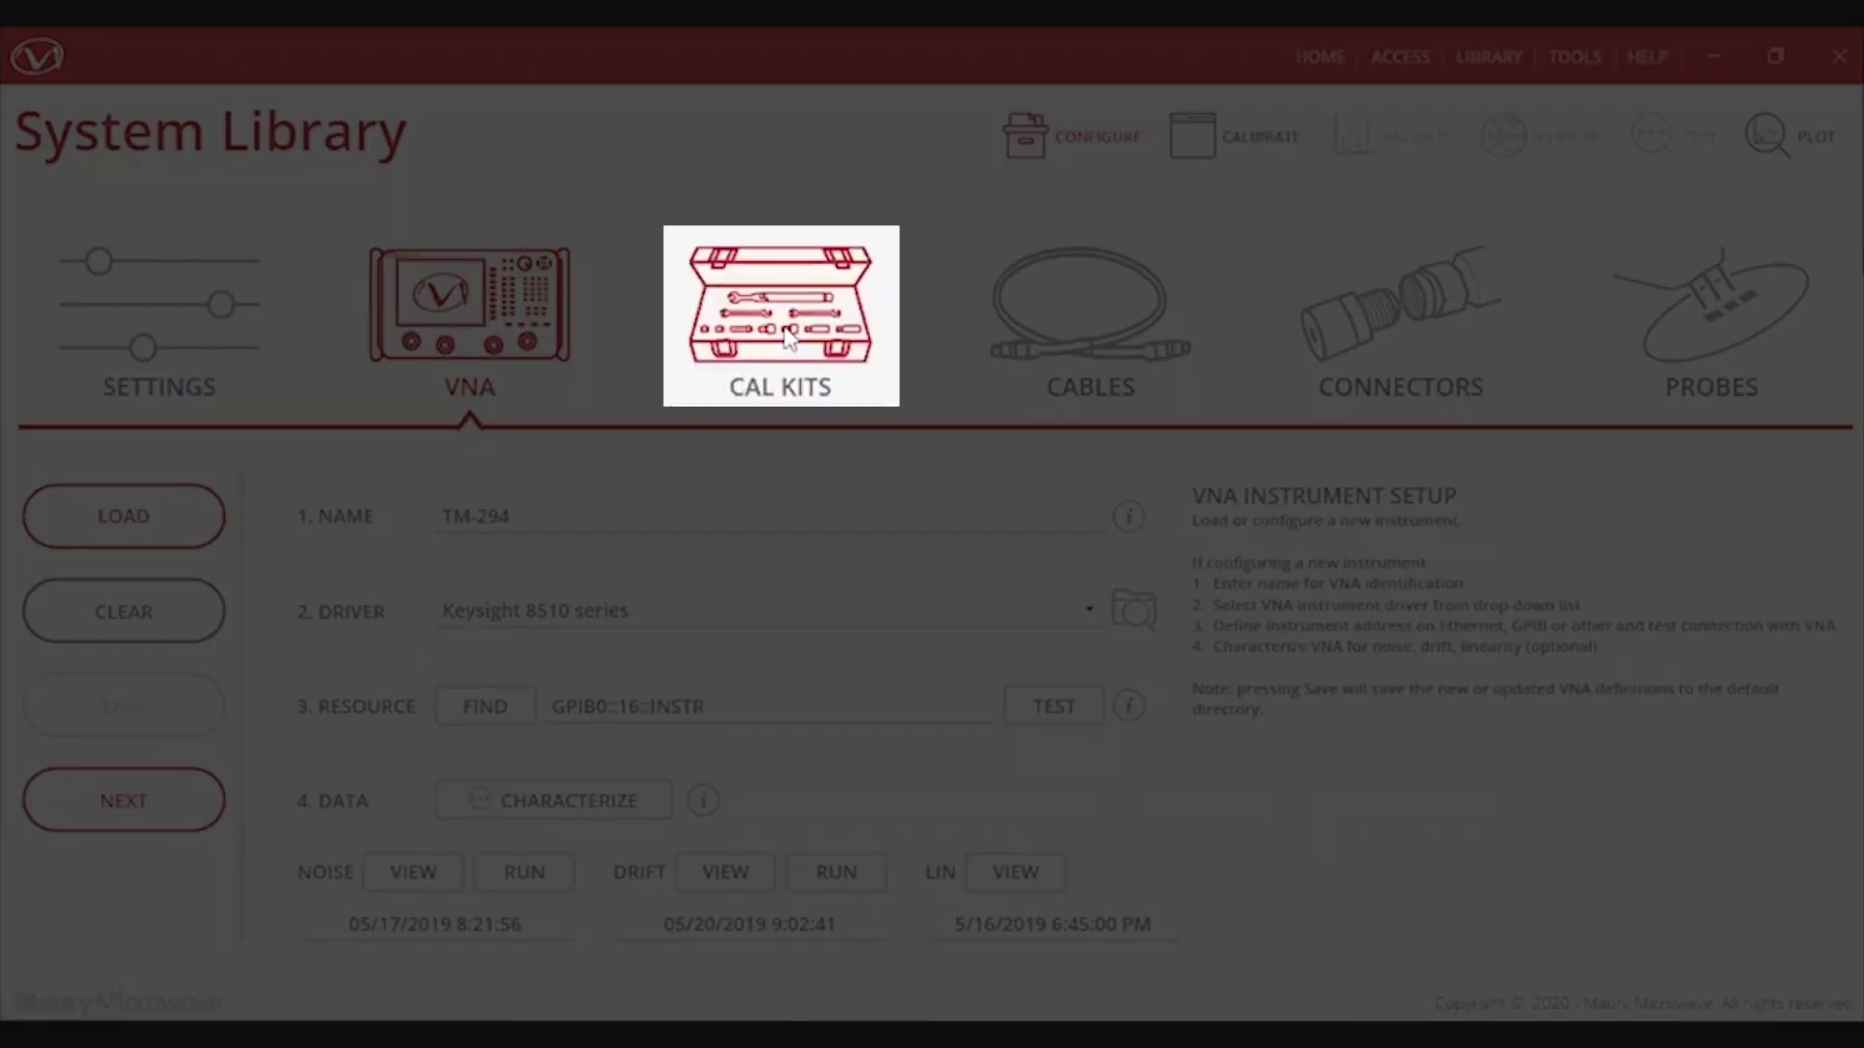
click(788, 335)
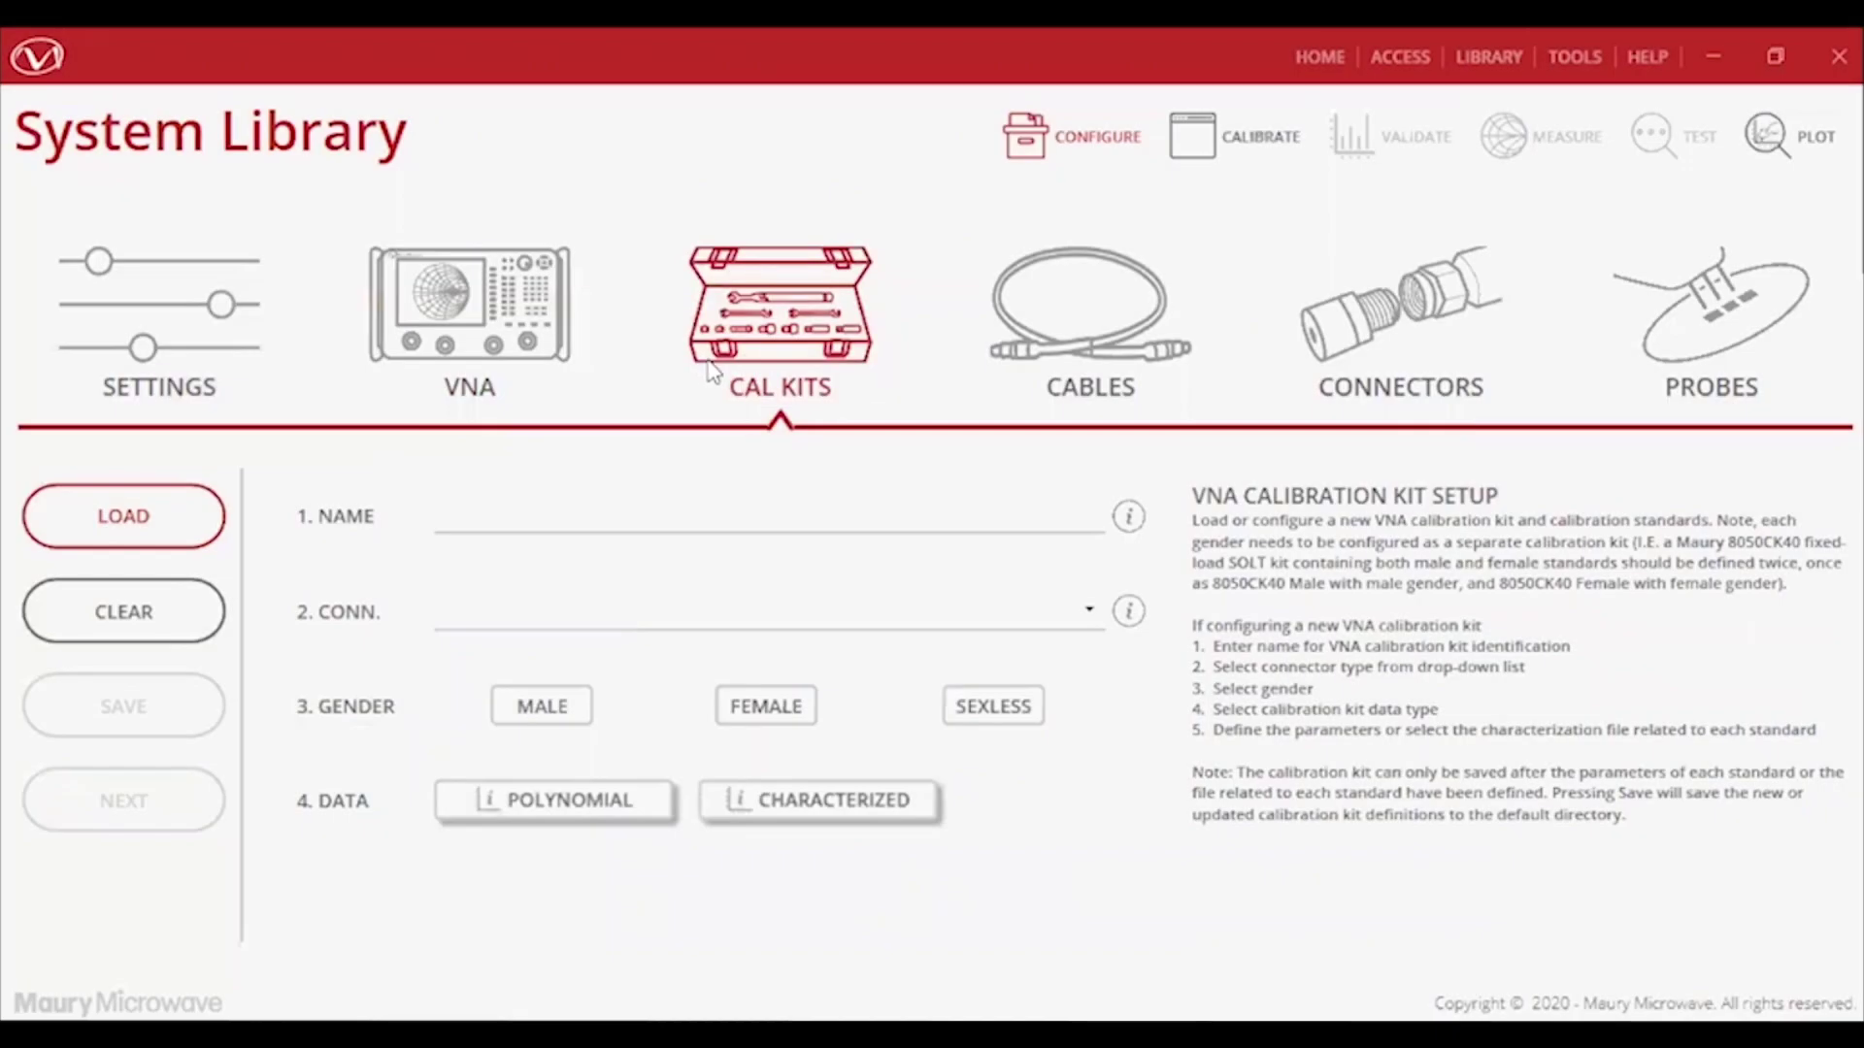
Name the cal kit 'TS-034' with a 3.5mm female connector.
click(879, 517)
text(TS-03)
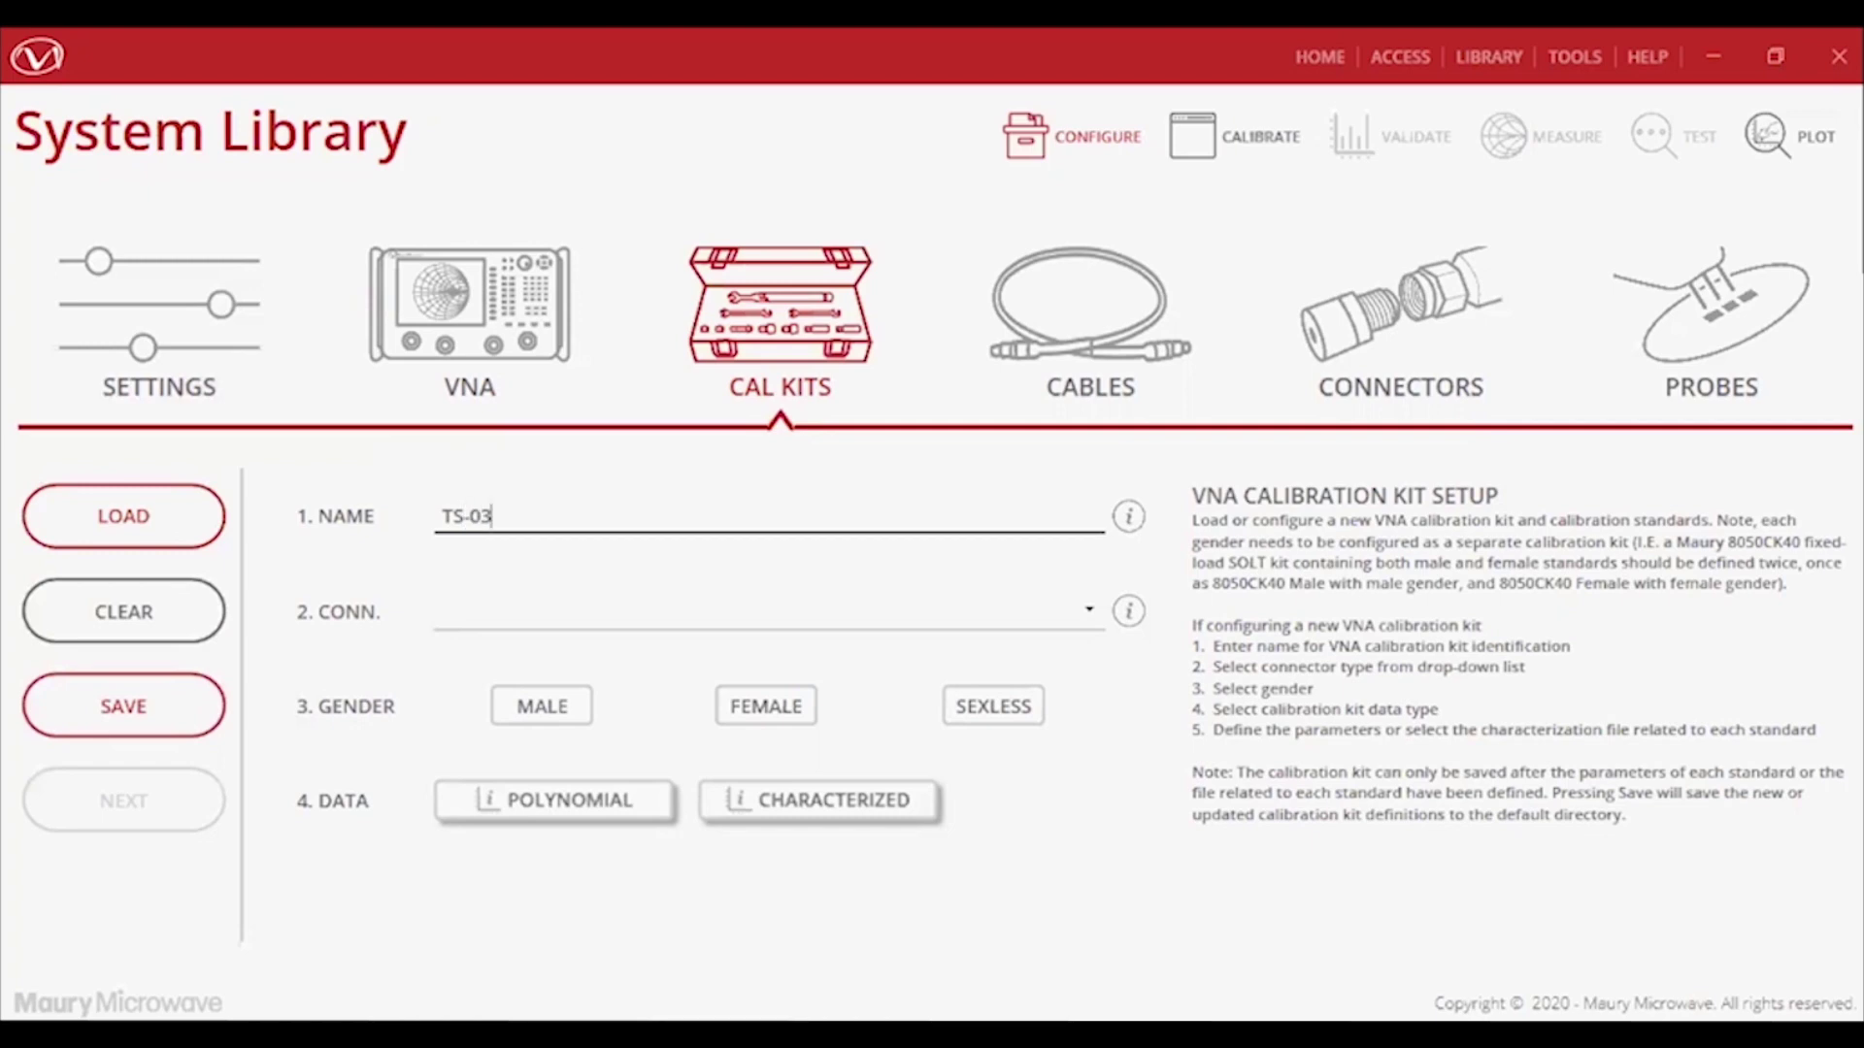
text(4)
click(766, 612)
click(766, 706)
Load the 3.5mm female kit and inspect its polynomial open and load definitions without changing them.
click(123, 515)
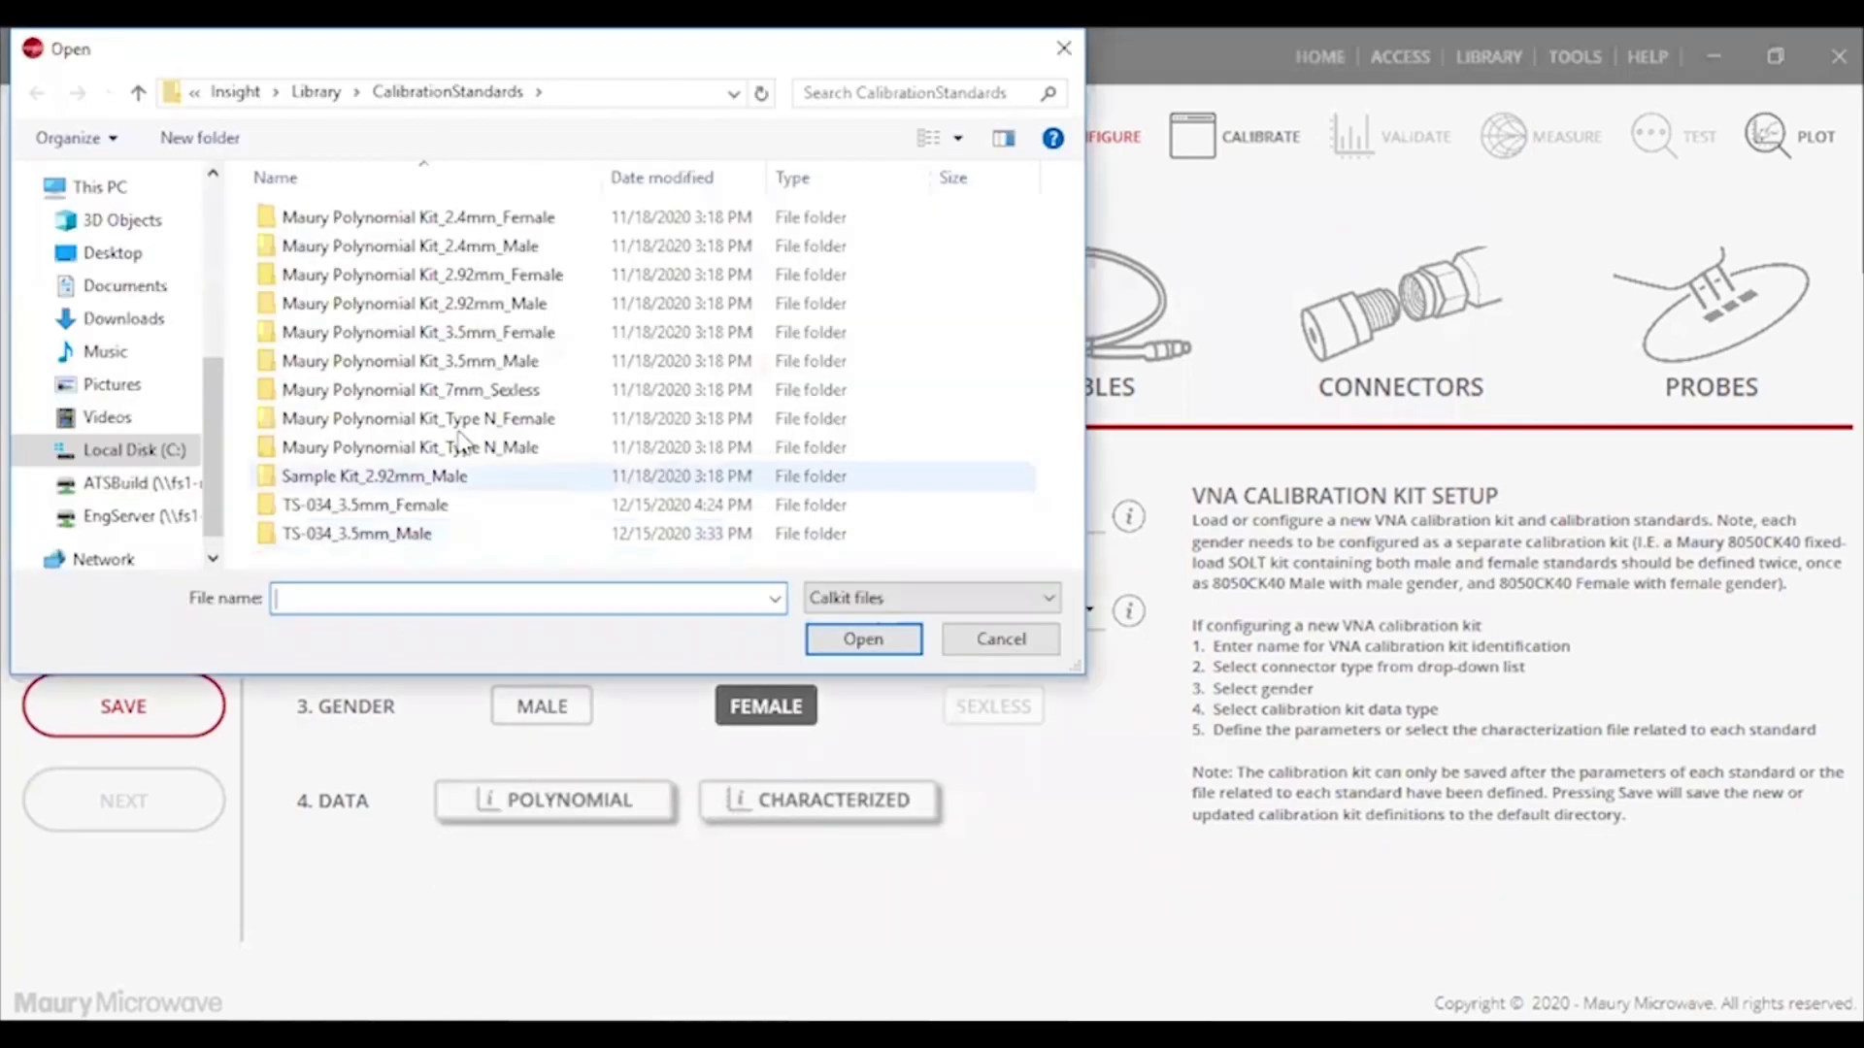
double_click(417, 332)
double_click(456, 216)
click(567, 794)
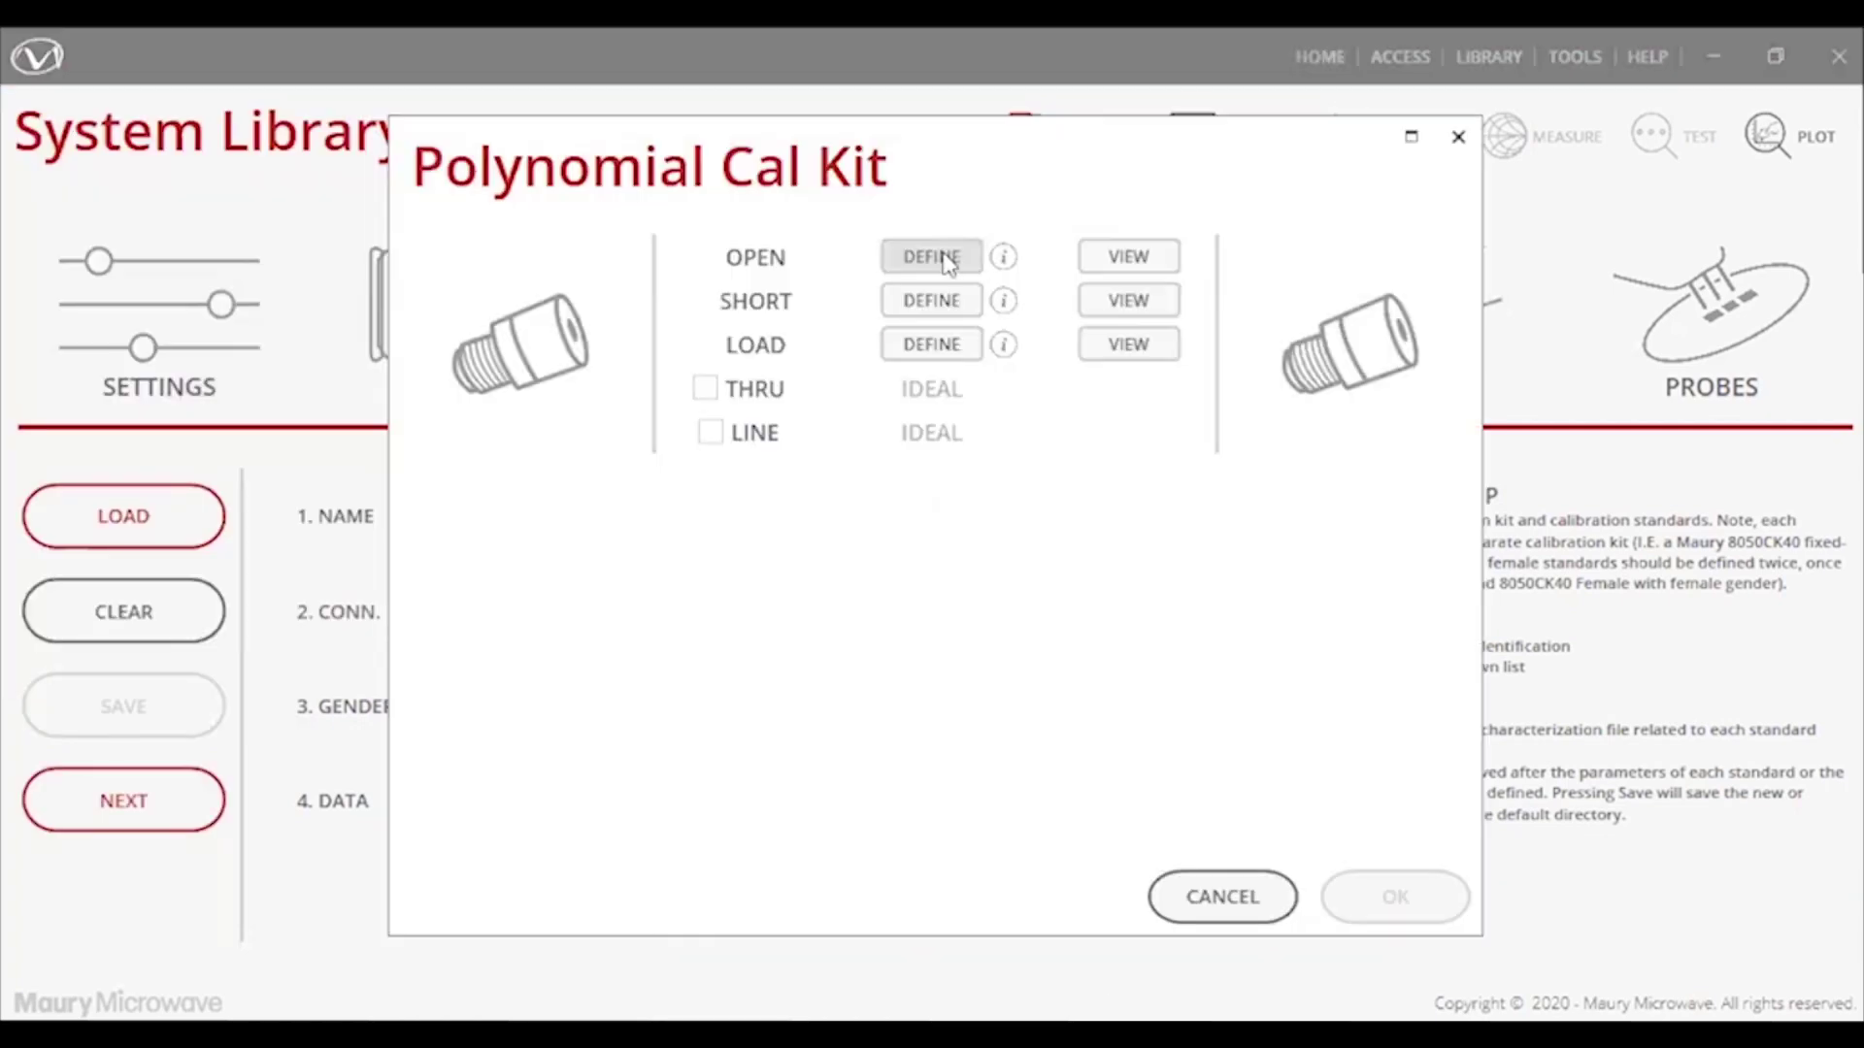
click(949, 262)
click(1225, 894)
click(932, 345)
click(1000, 655)
click(841, 662)
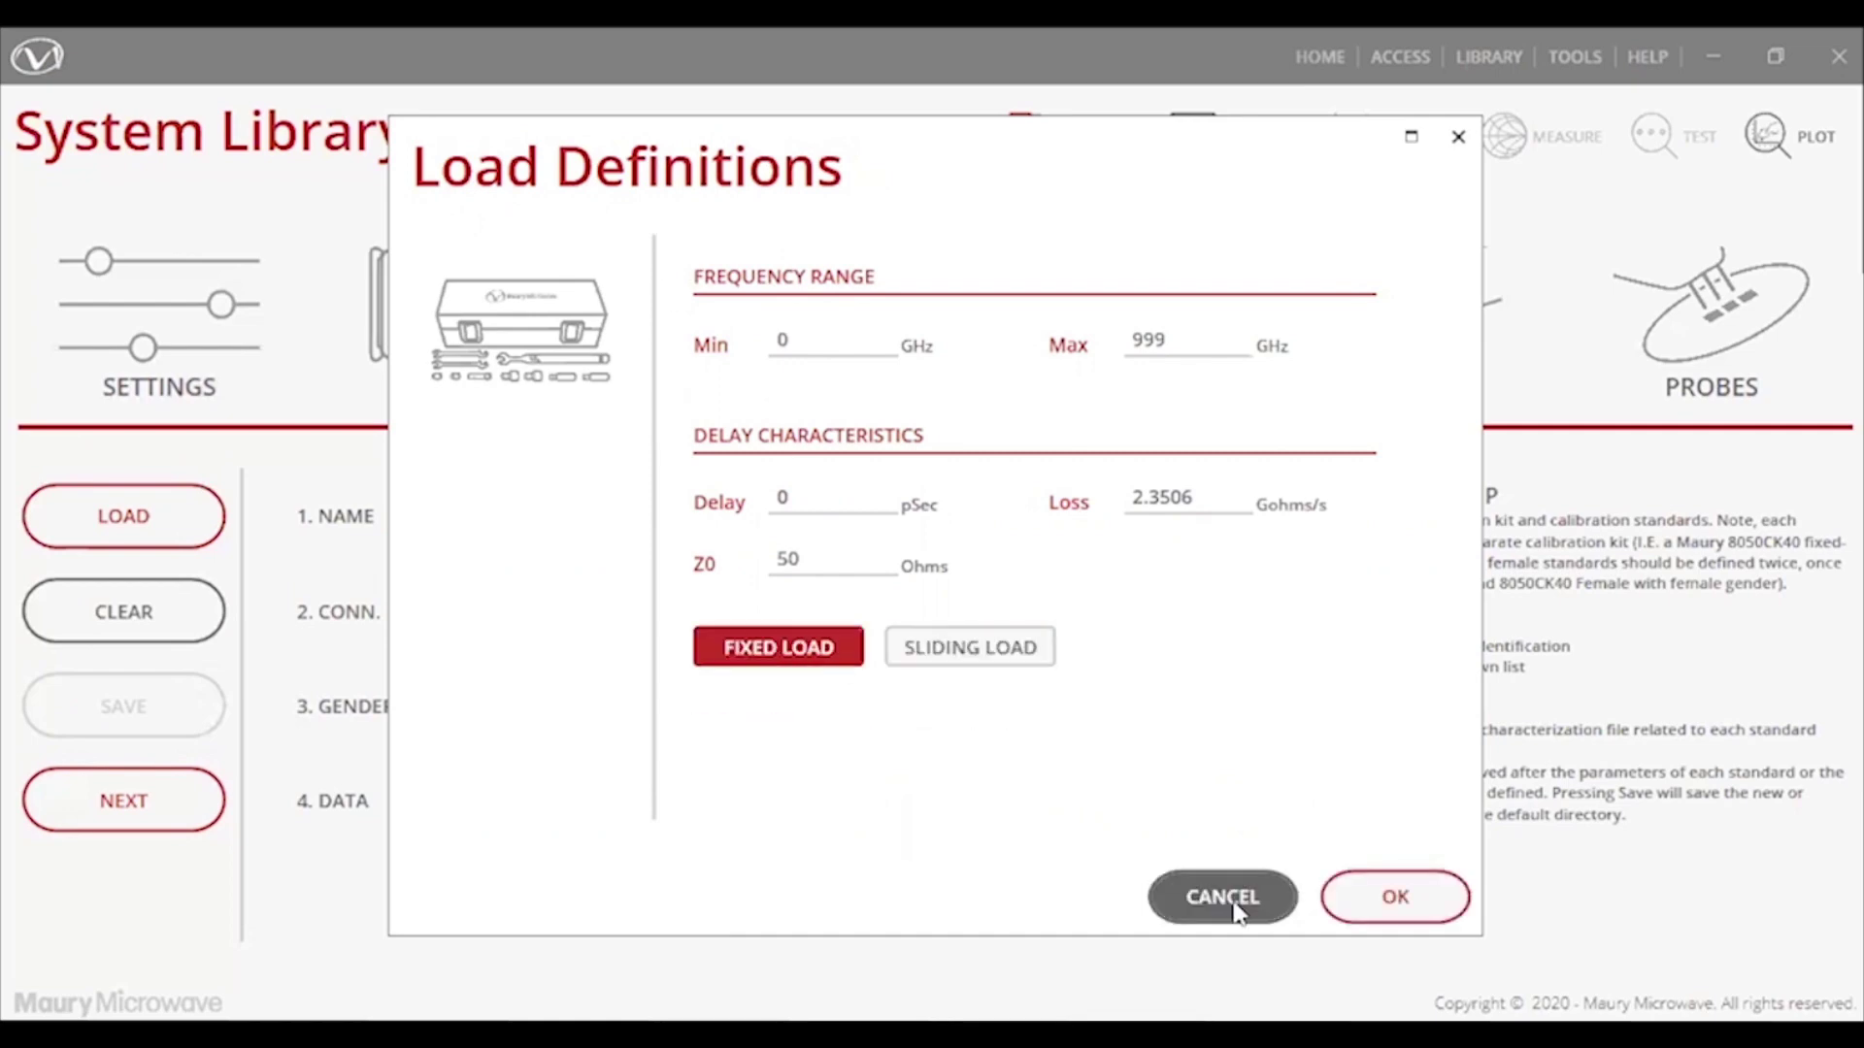
click(1231, 901)
click(1222, 897)
Load the TS-034_3.5mm_Female kit file and switch to characterized standards.
click(179, 503)
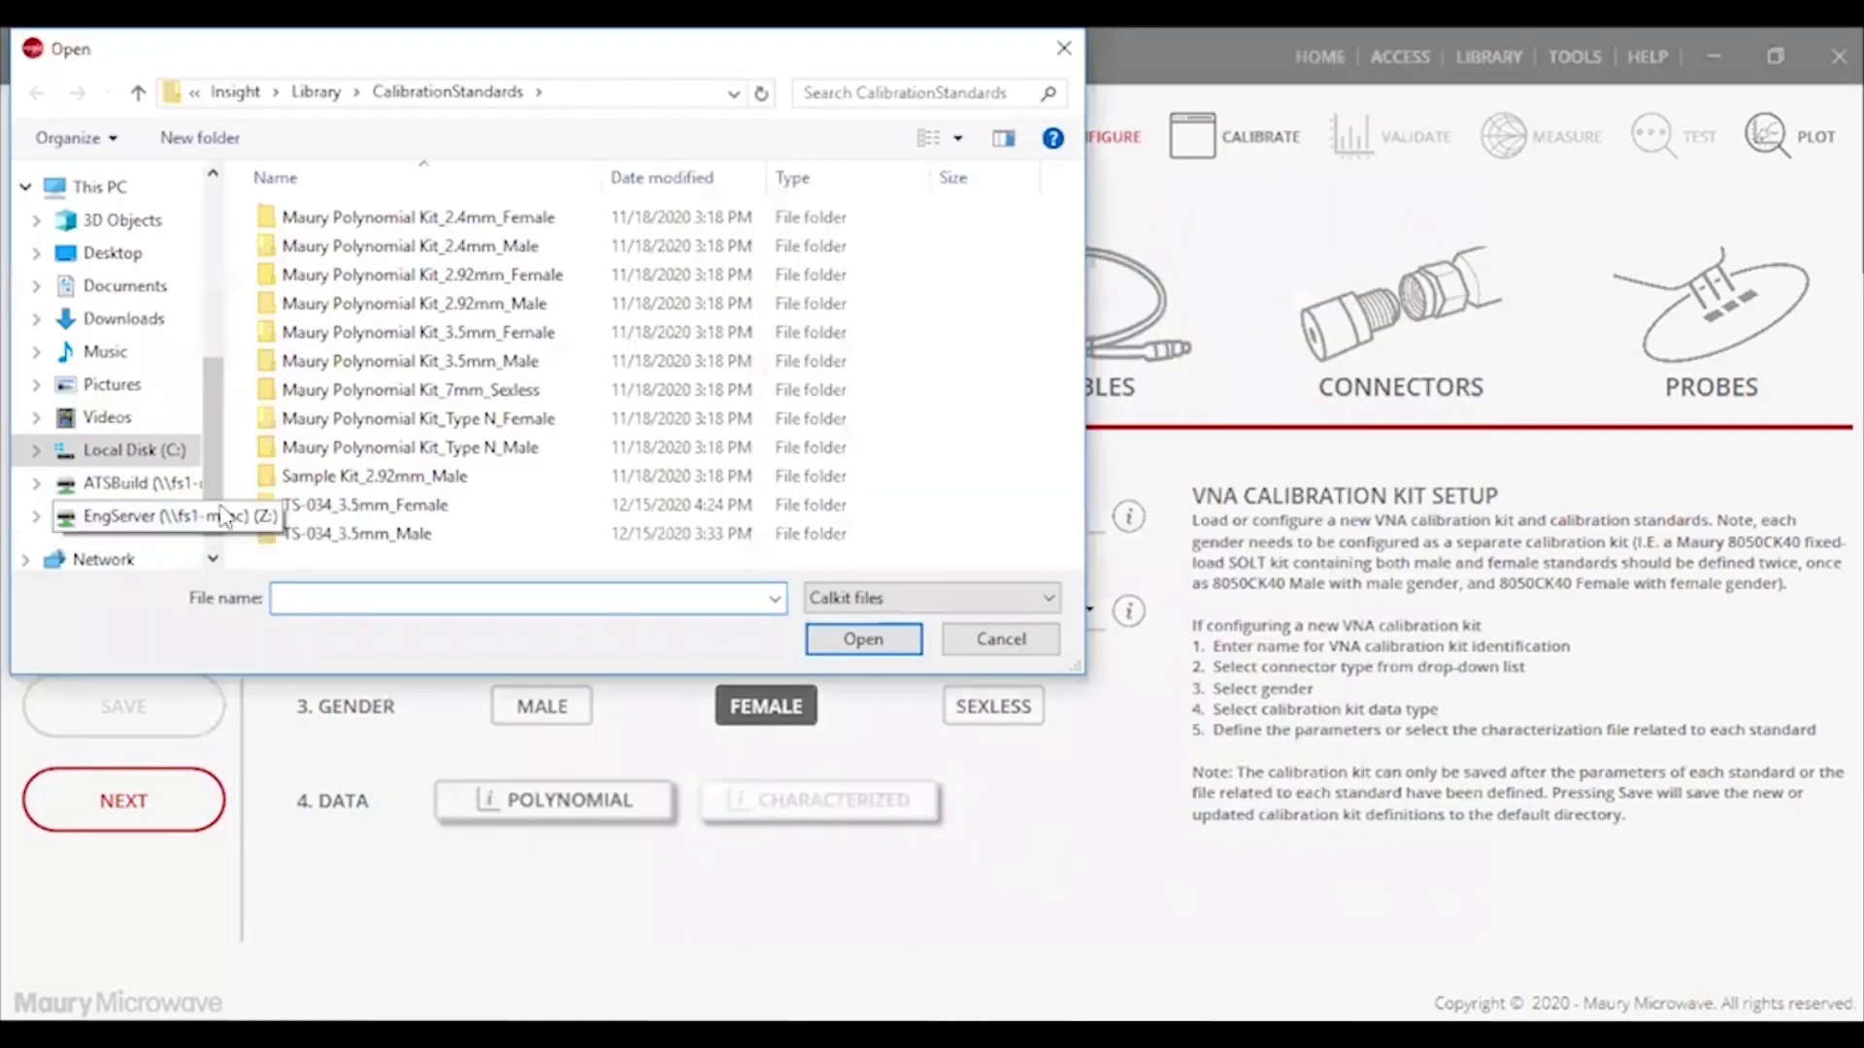
double_click(342, 505)
double_click(491, 223)
click(820, 799)
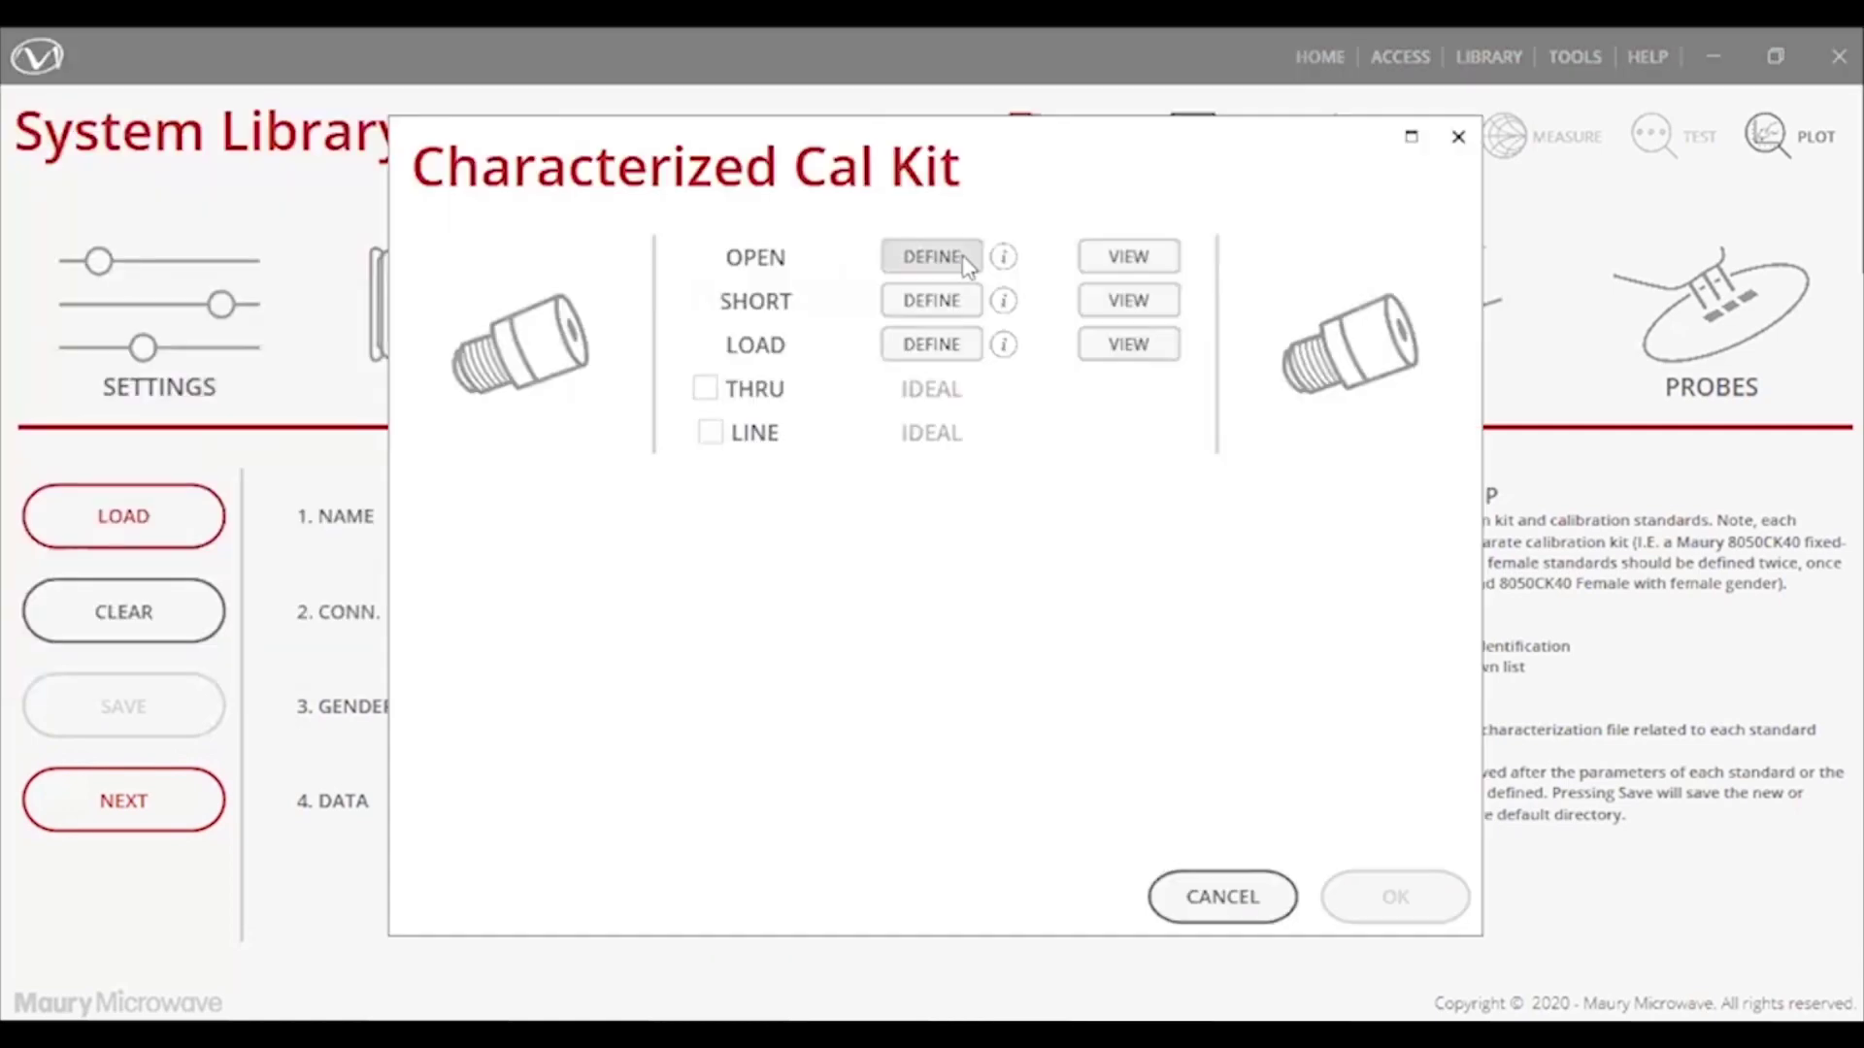
Assign the TS-034 Female Open file from Library > CalibrationStandards > Standards > 3.5mm TS-034.
click(968, 261)
scroll(505, 447, up, 5)
click(496, 449)
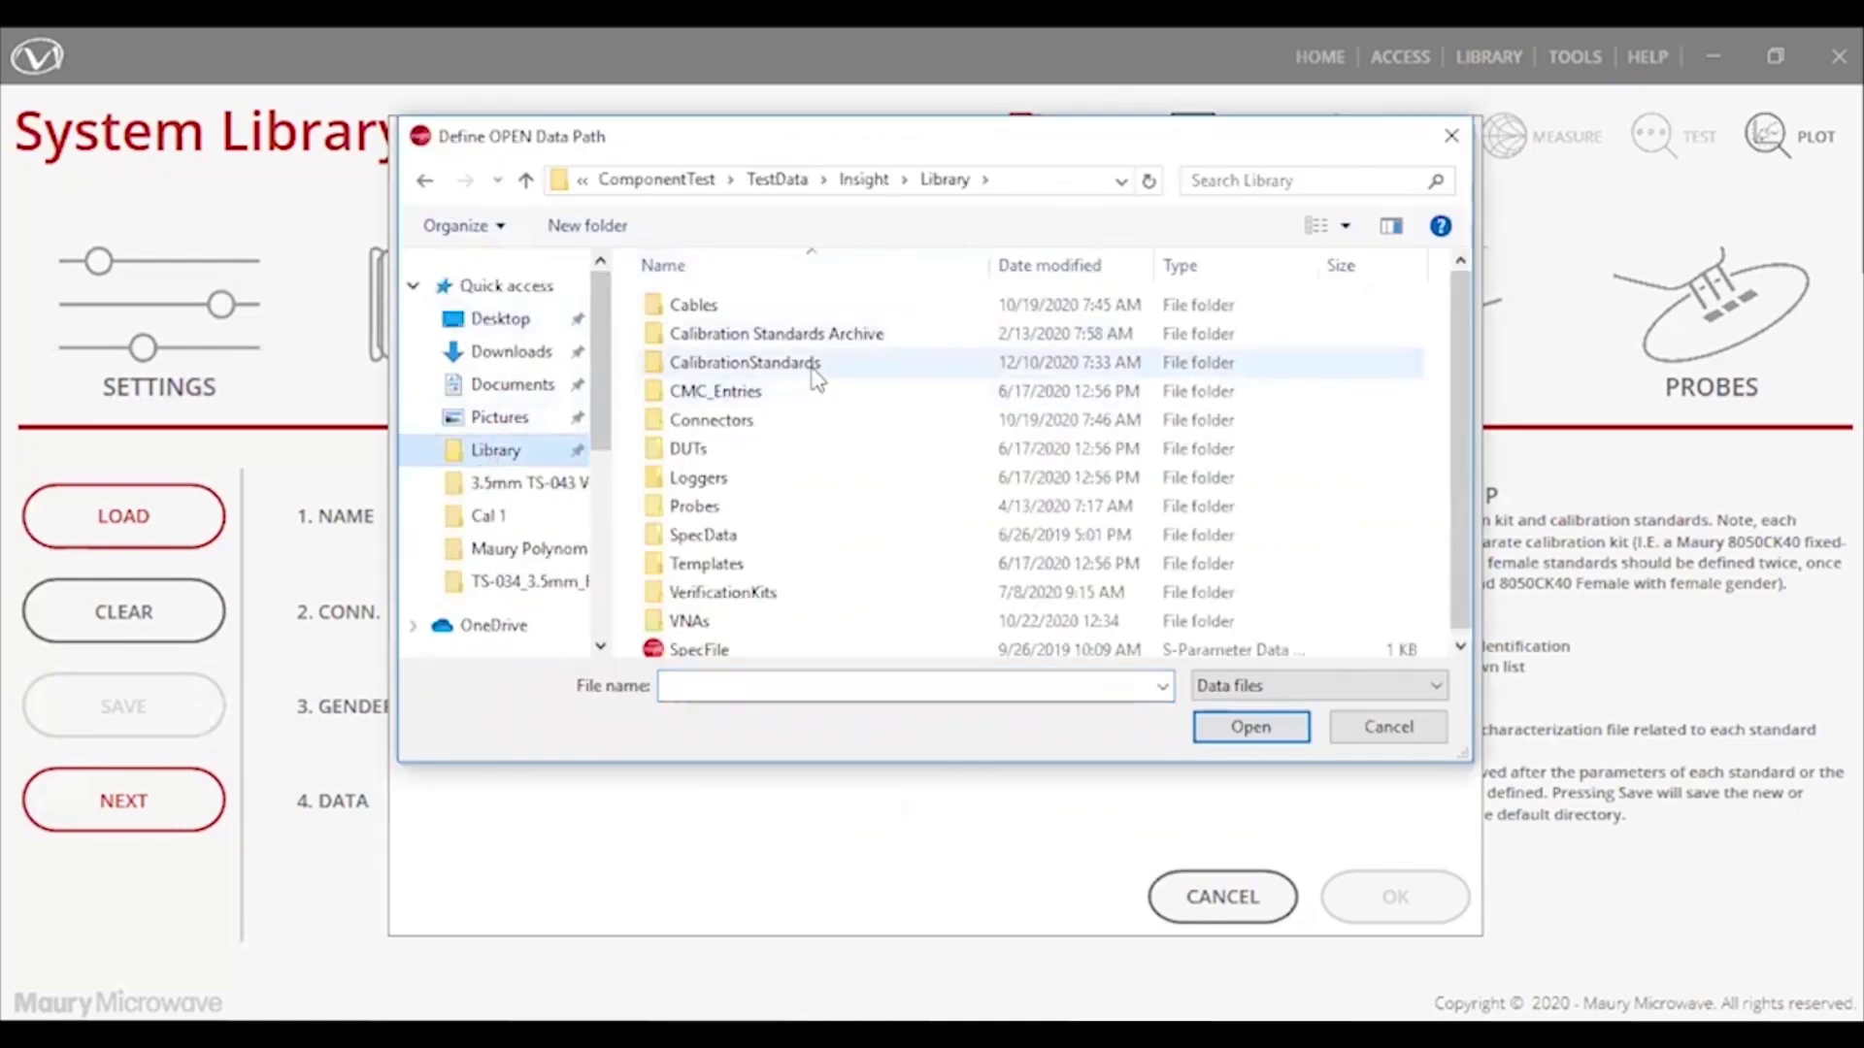
double_click(816, 379)
scroll(770, 457, down, 5)
double_click(704, 636)
double_click(770, 478)
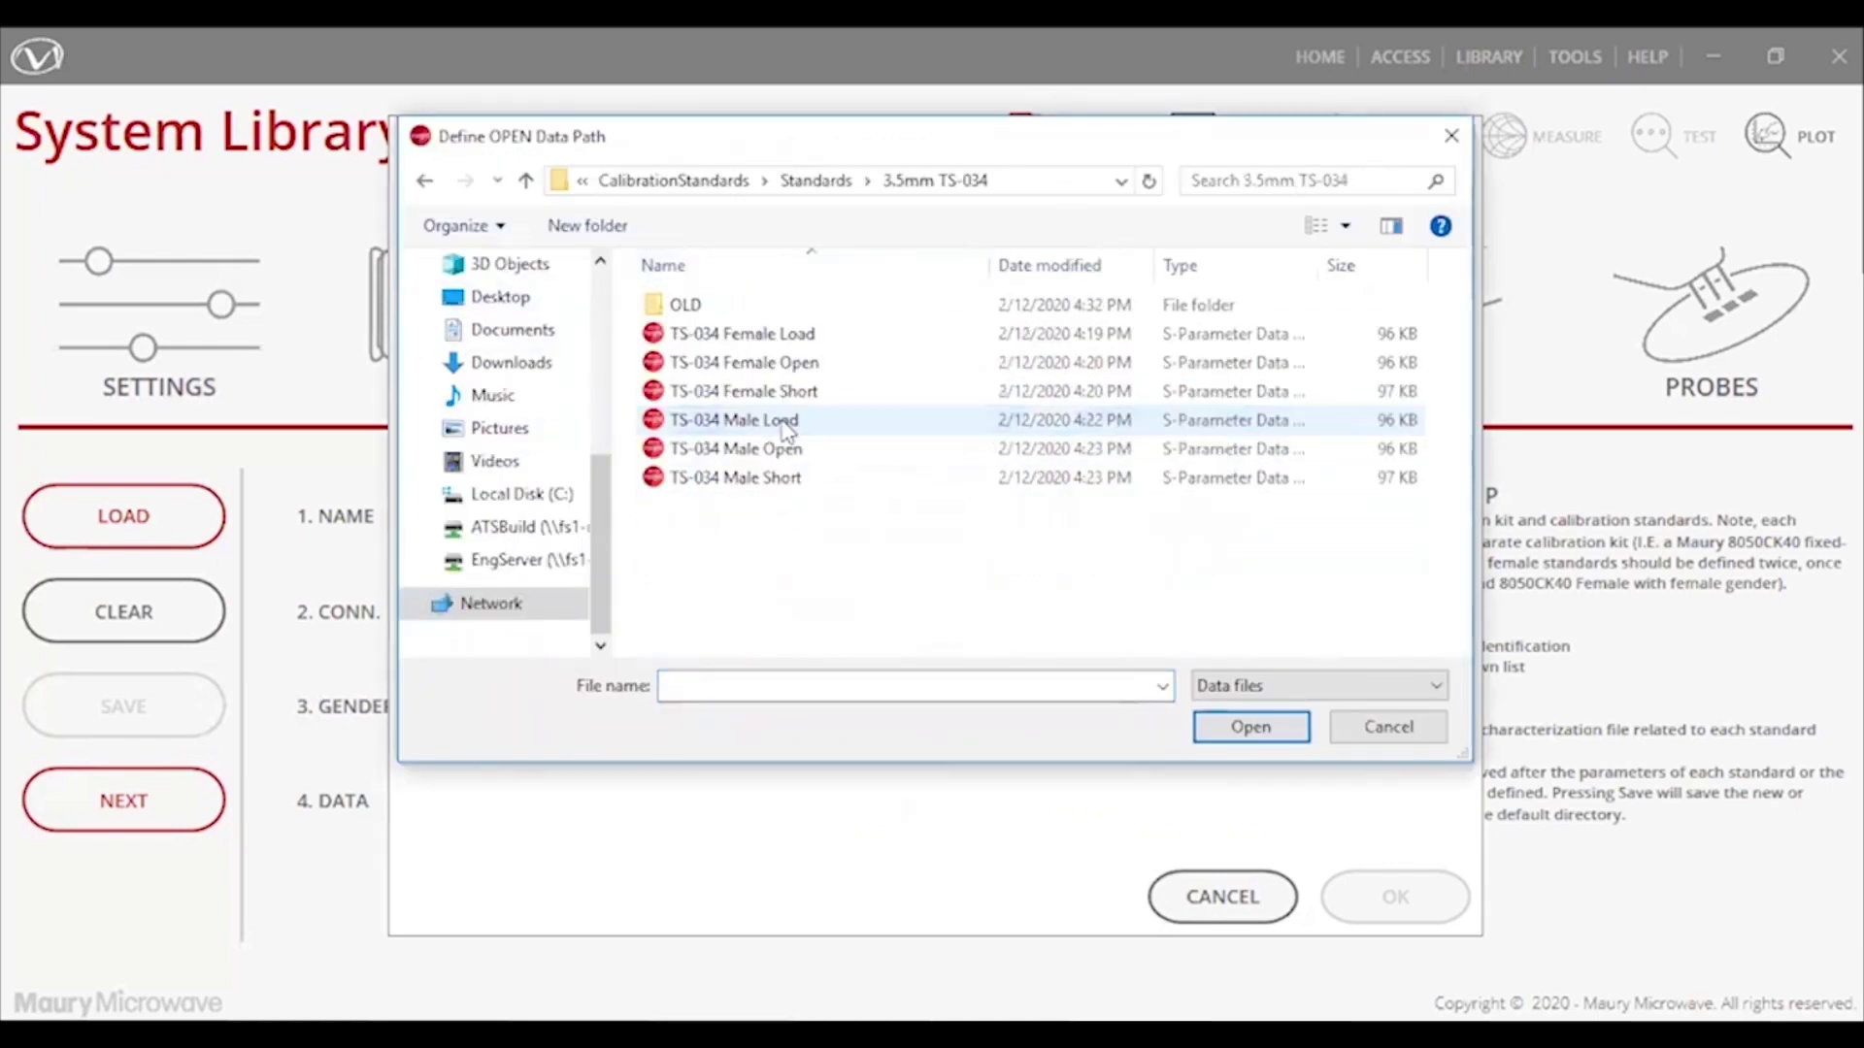
double_click(812, 364)
Assign the TS-034 Female Short and load data files, then save the cal kit.
click(923, 295)
click(815, 392)
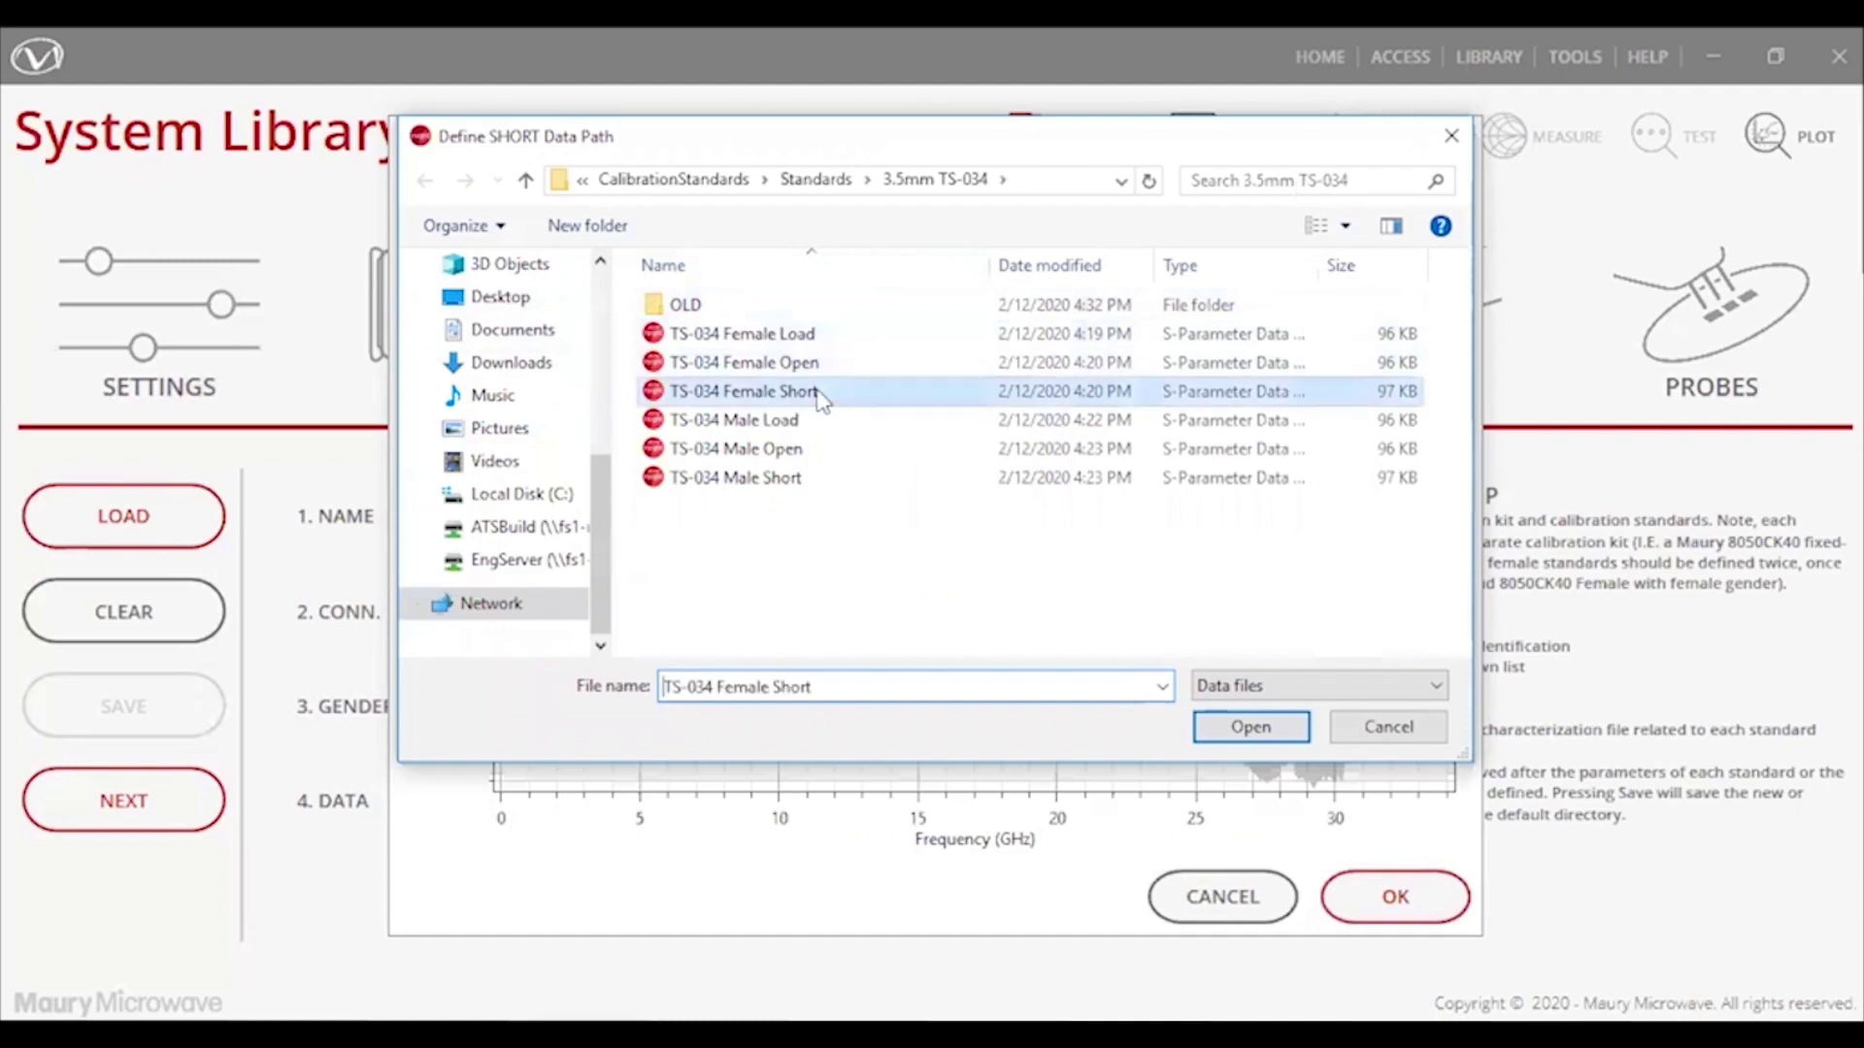
double_click(818, 391)
click(931, 344)
double_click(757, 333)
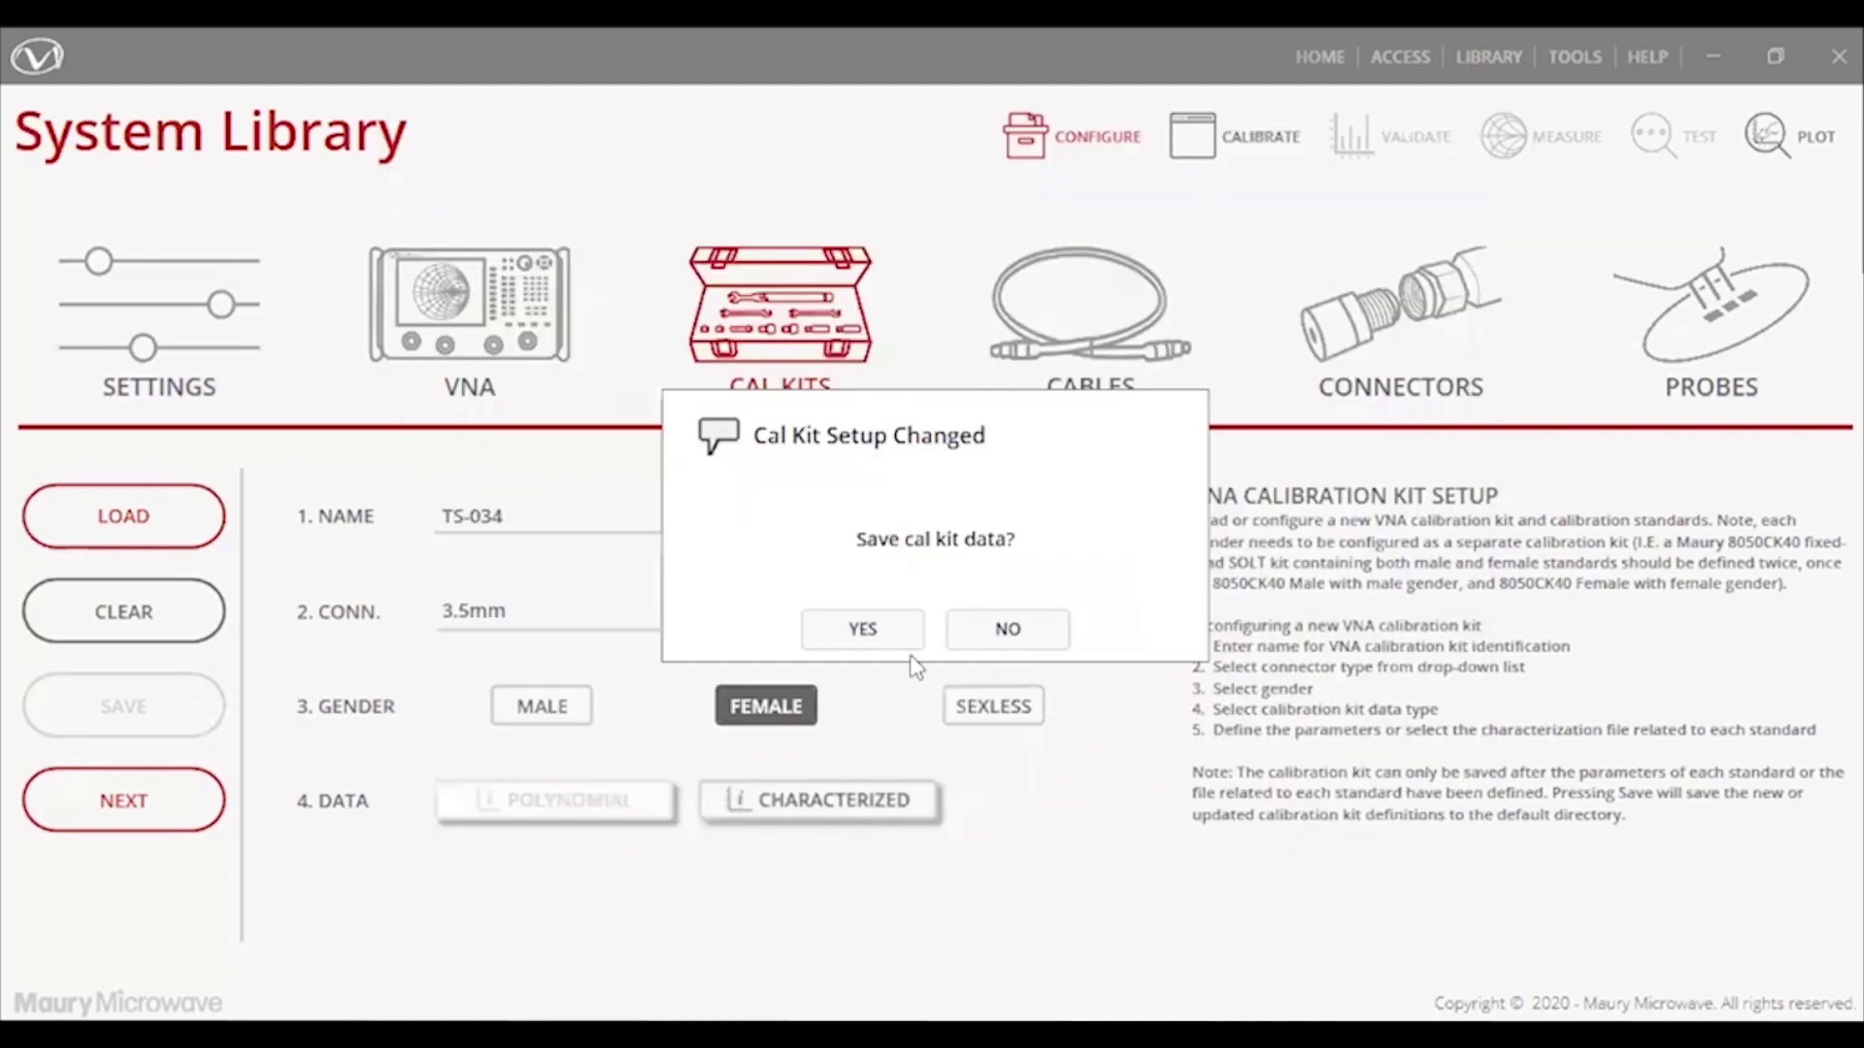
click(879, 636)
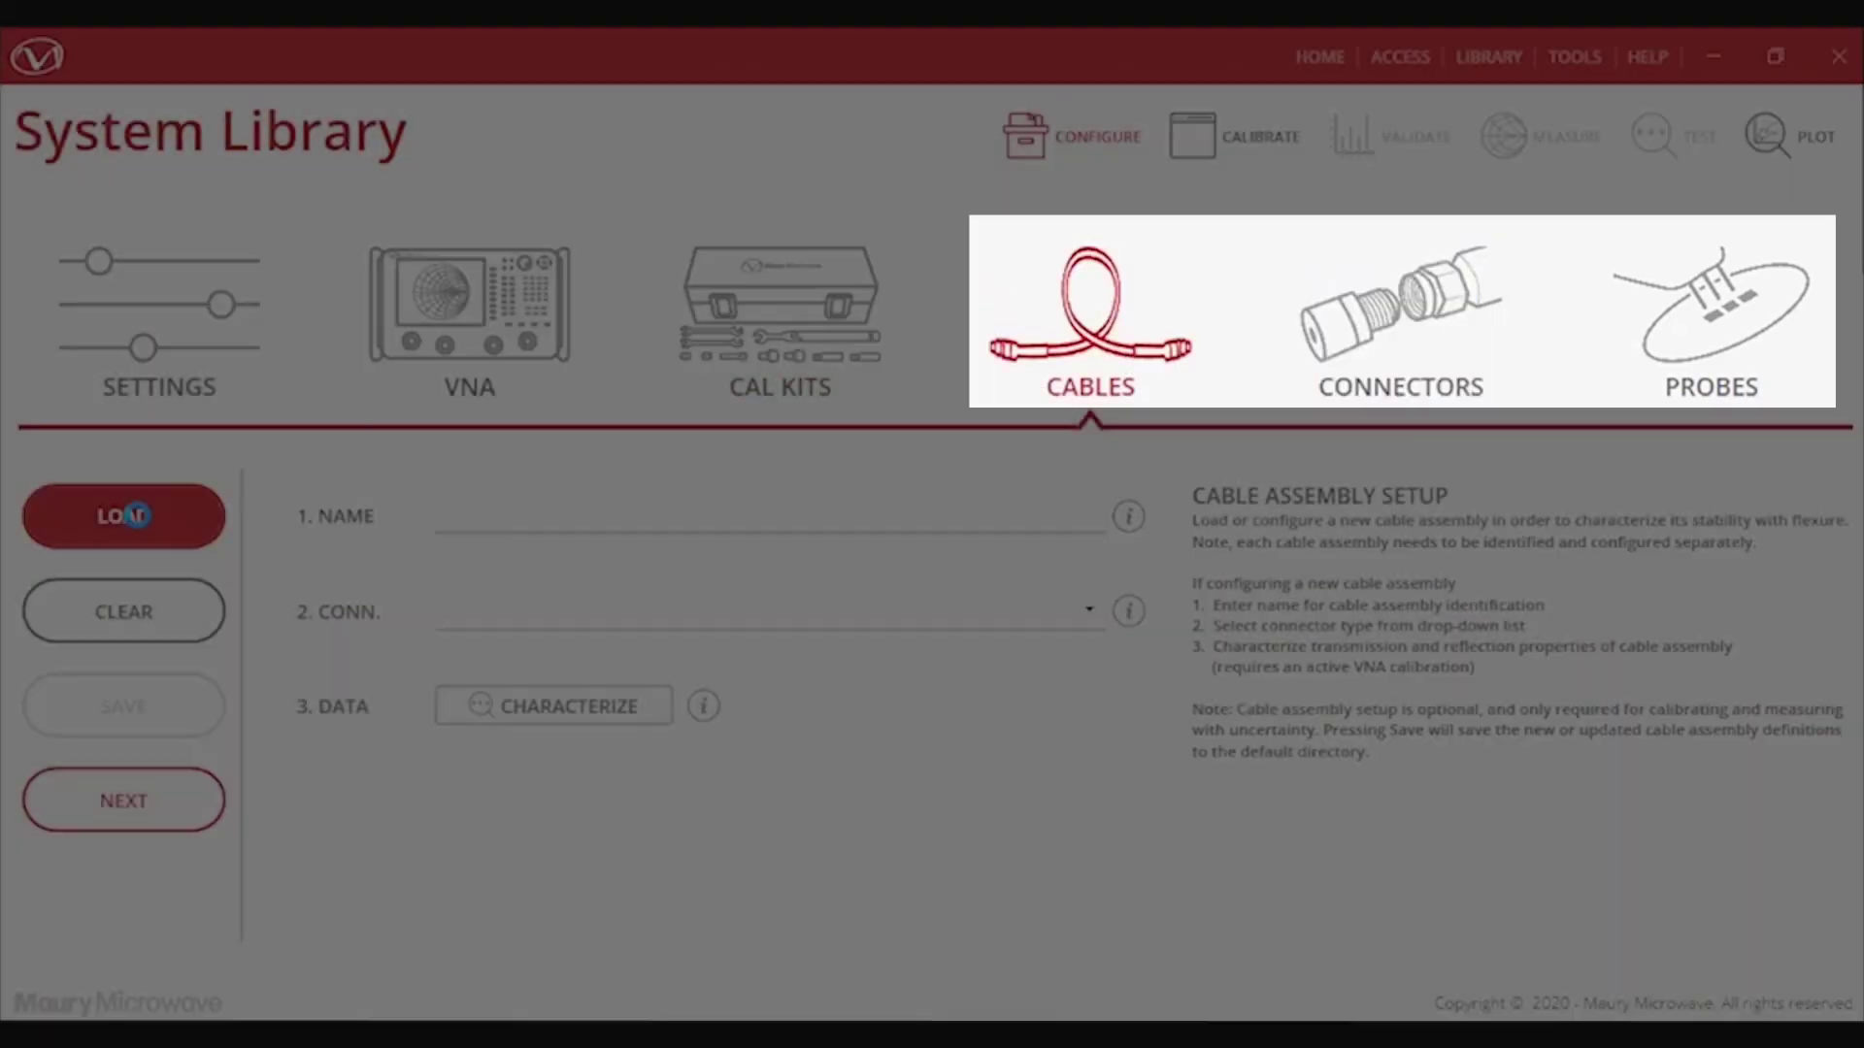
Load the Maury Database (Test L) cable and review its transmission and reflection stability results.
click(124, 515)
double_click(439, 332)
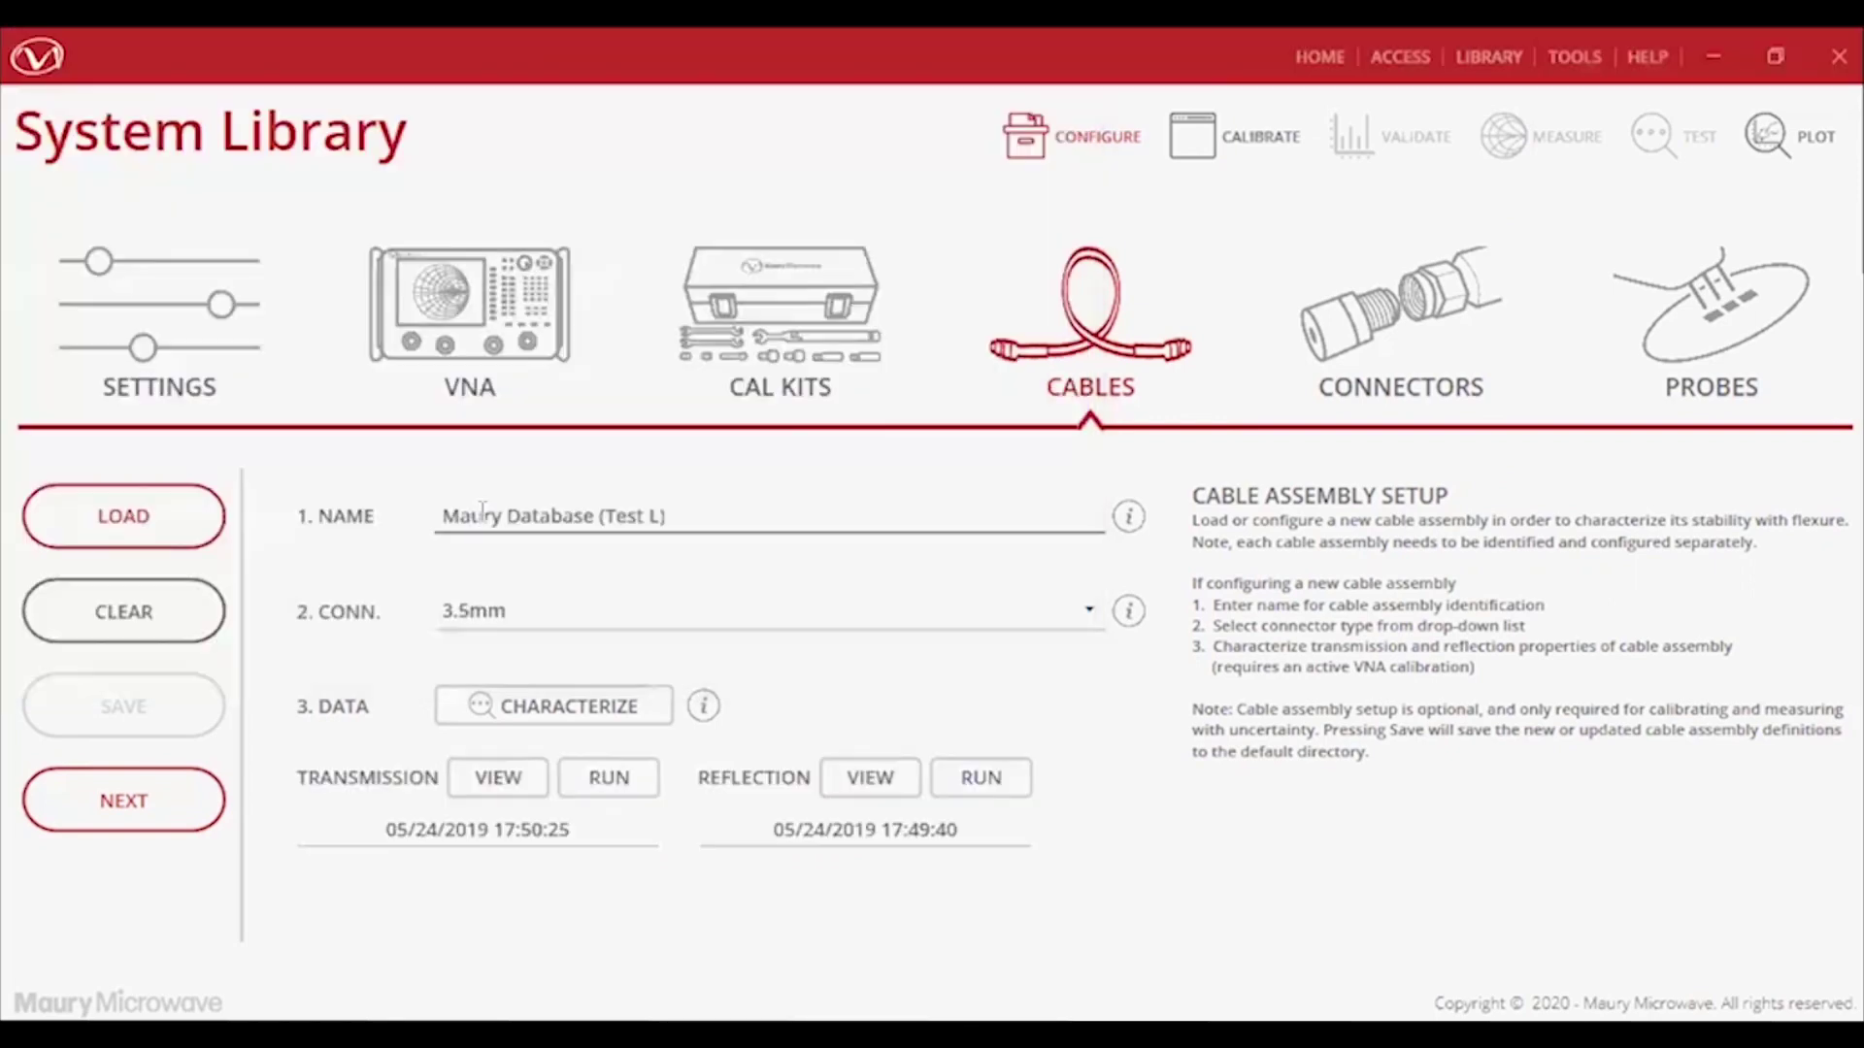
click(511, 781)
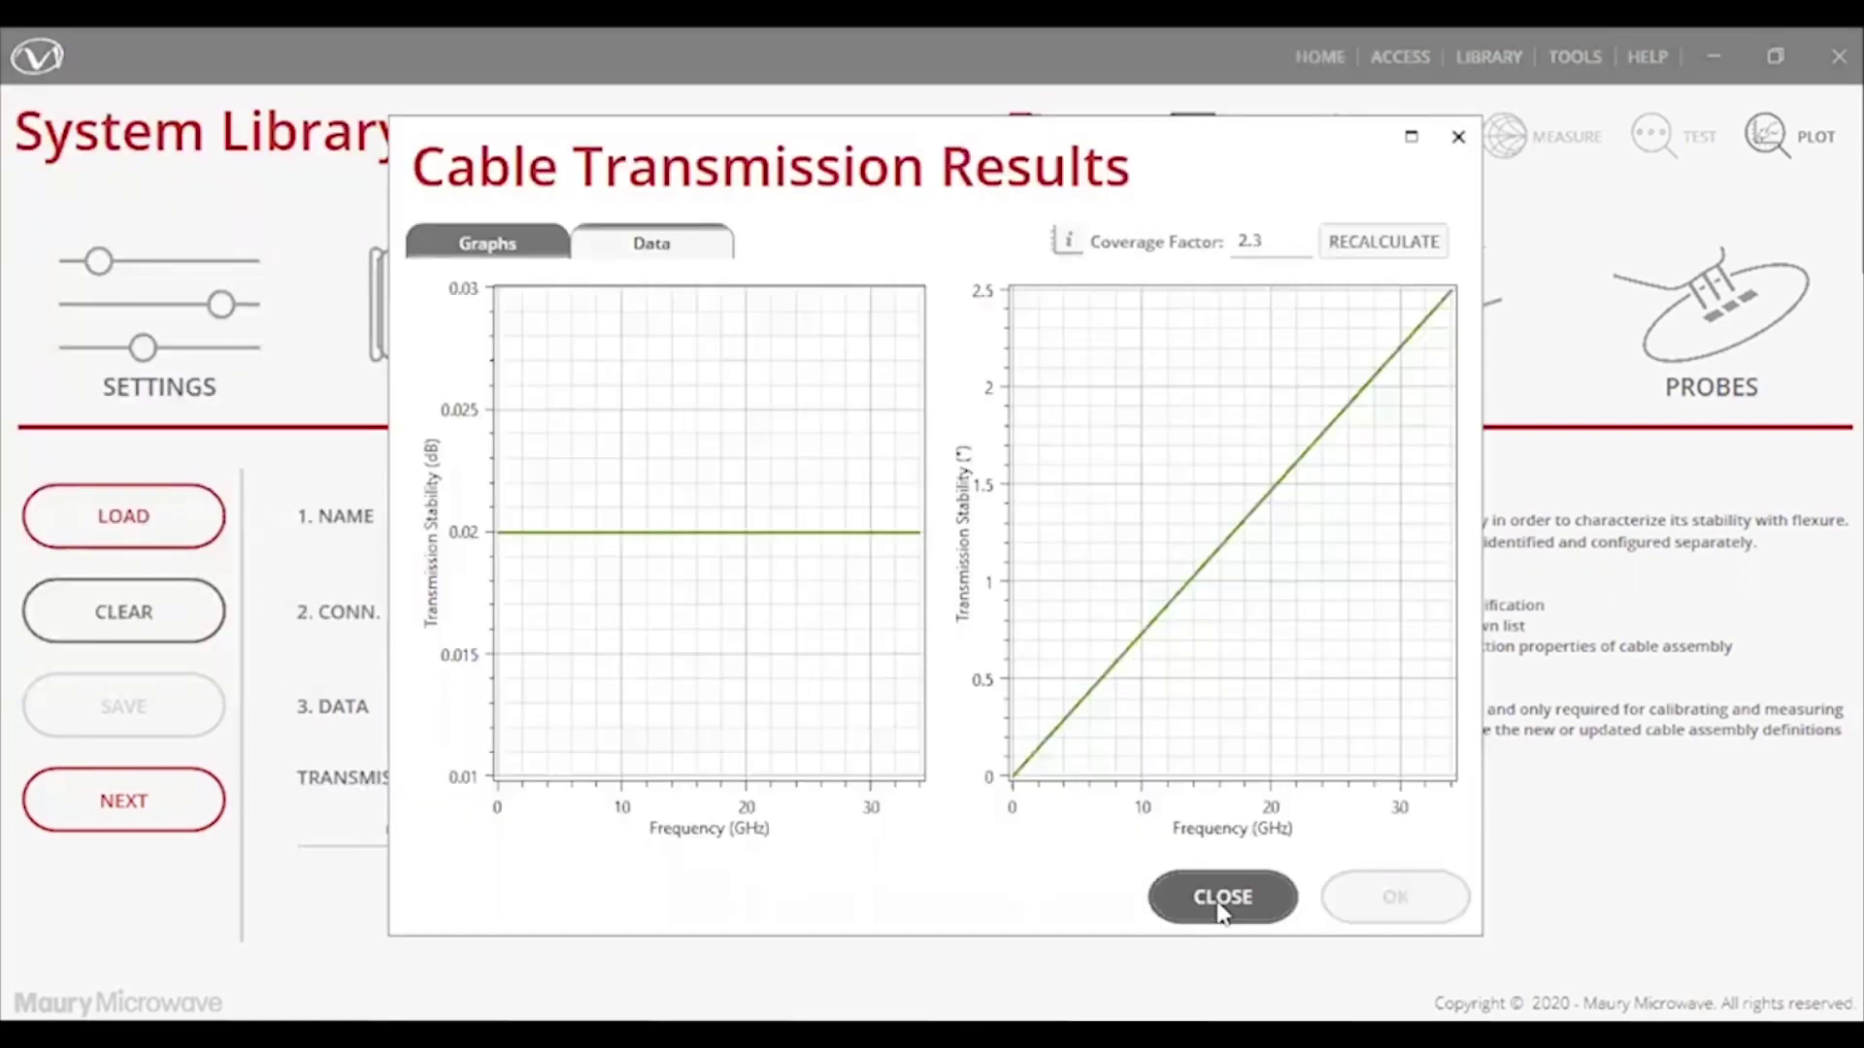
click(1220, 899)
click(869, 777)
click(1204, 898)
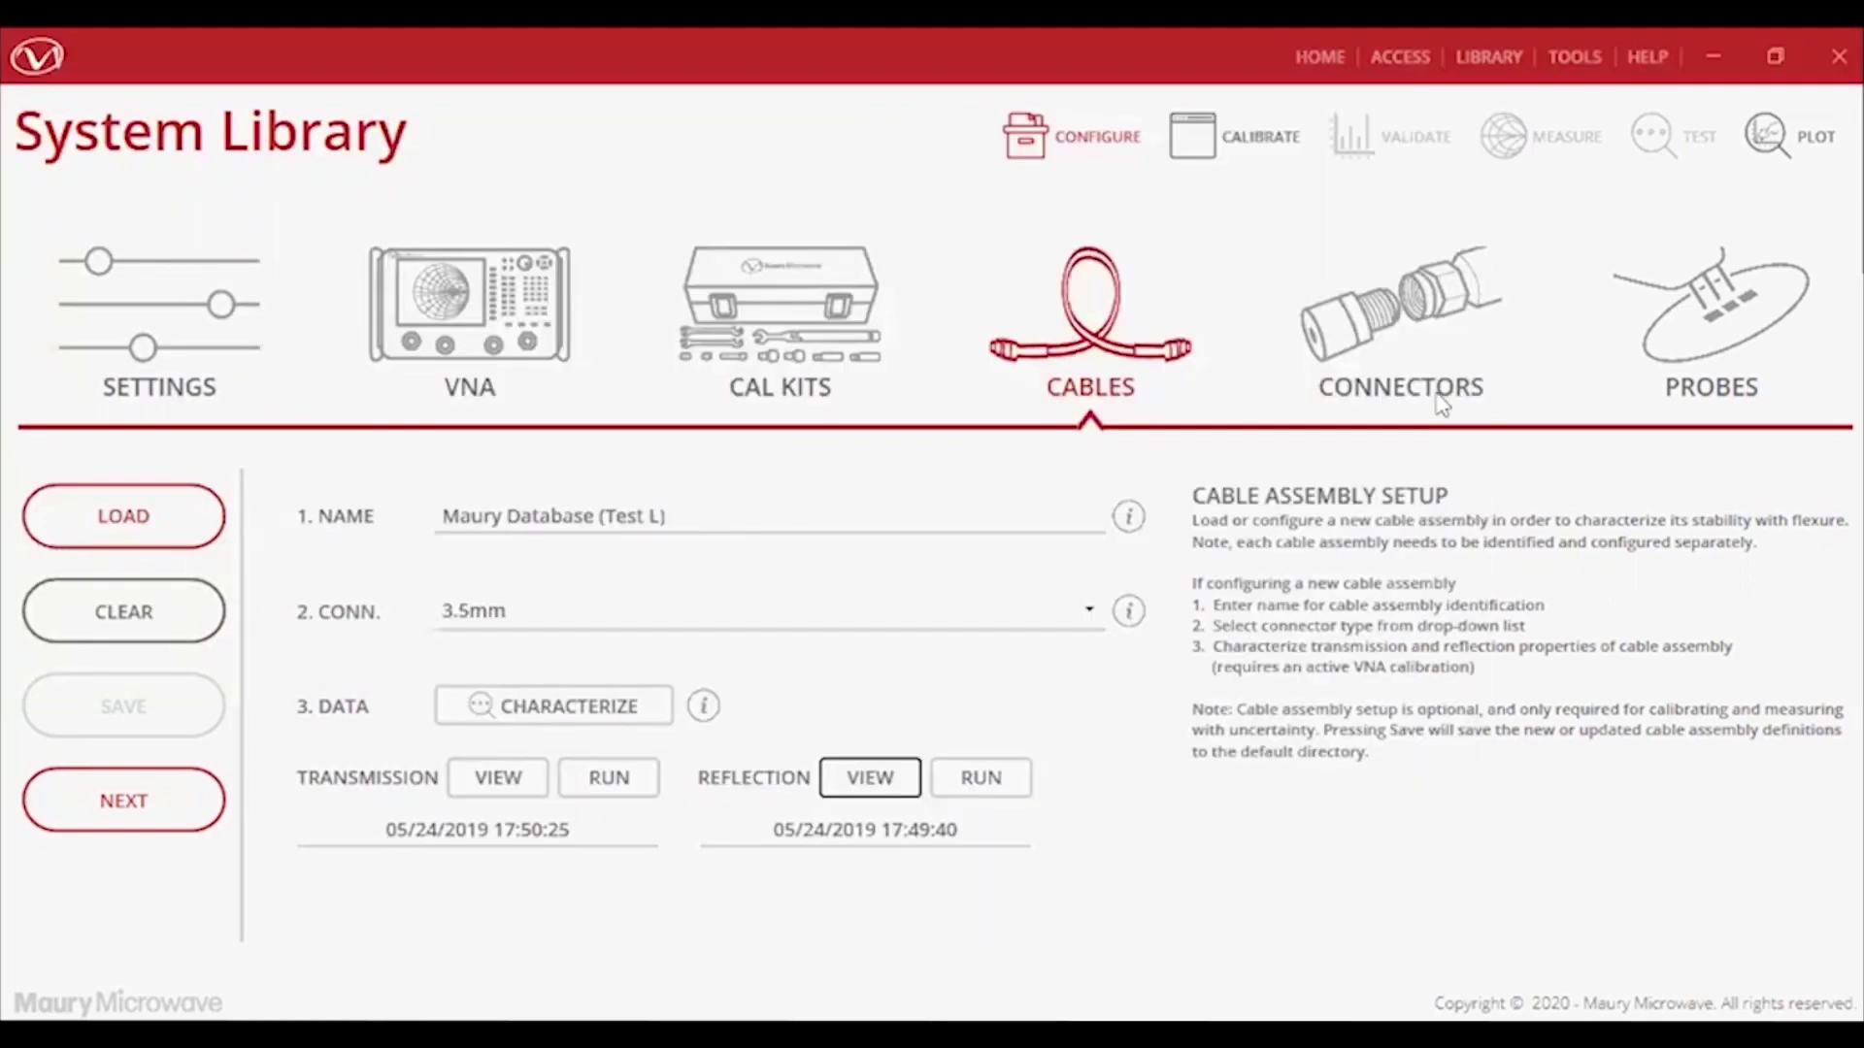
Load the Maury Database_3.5mm connector and review its repeatability results.
click(1440, 403)
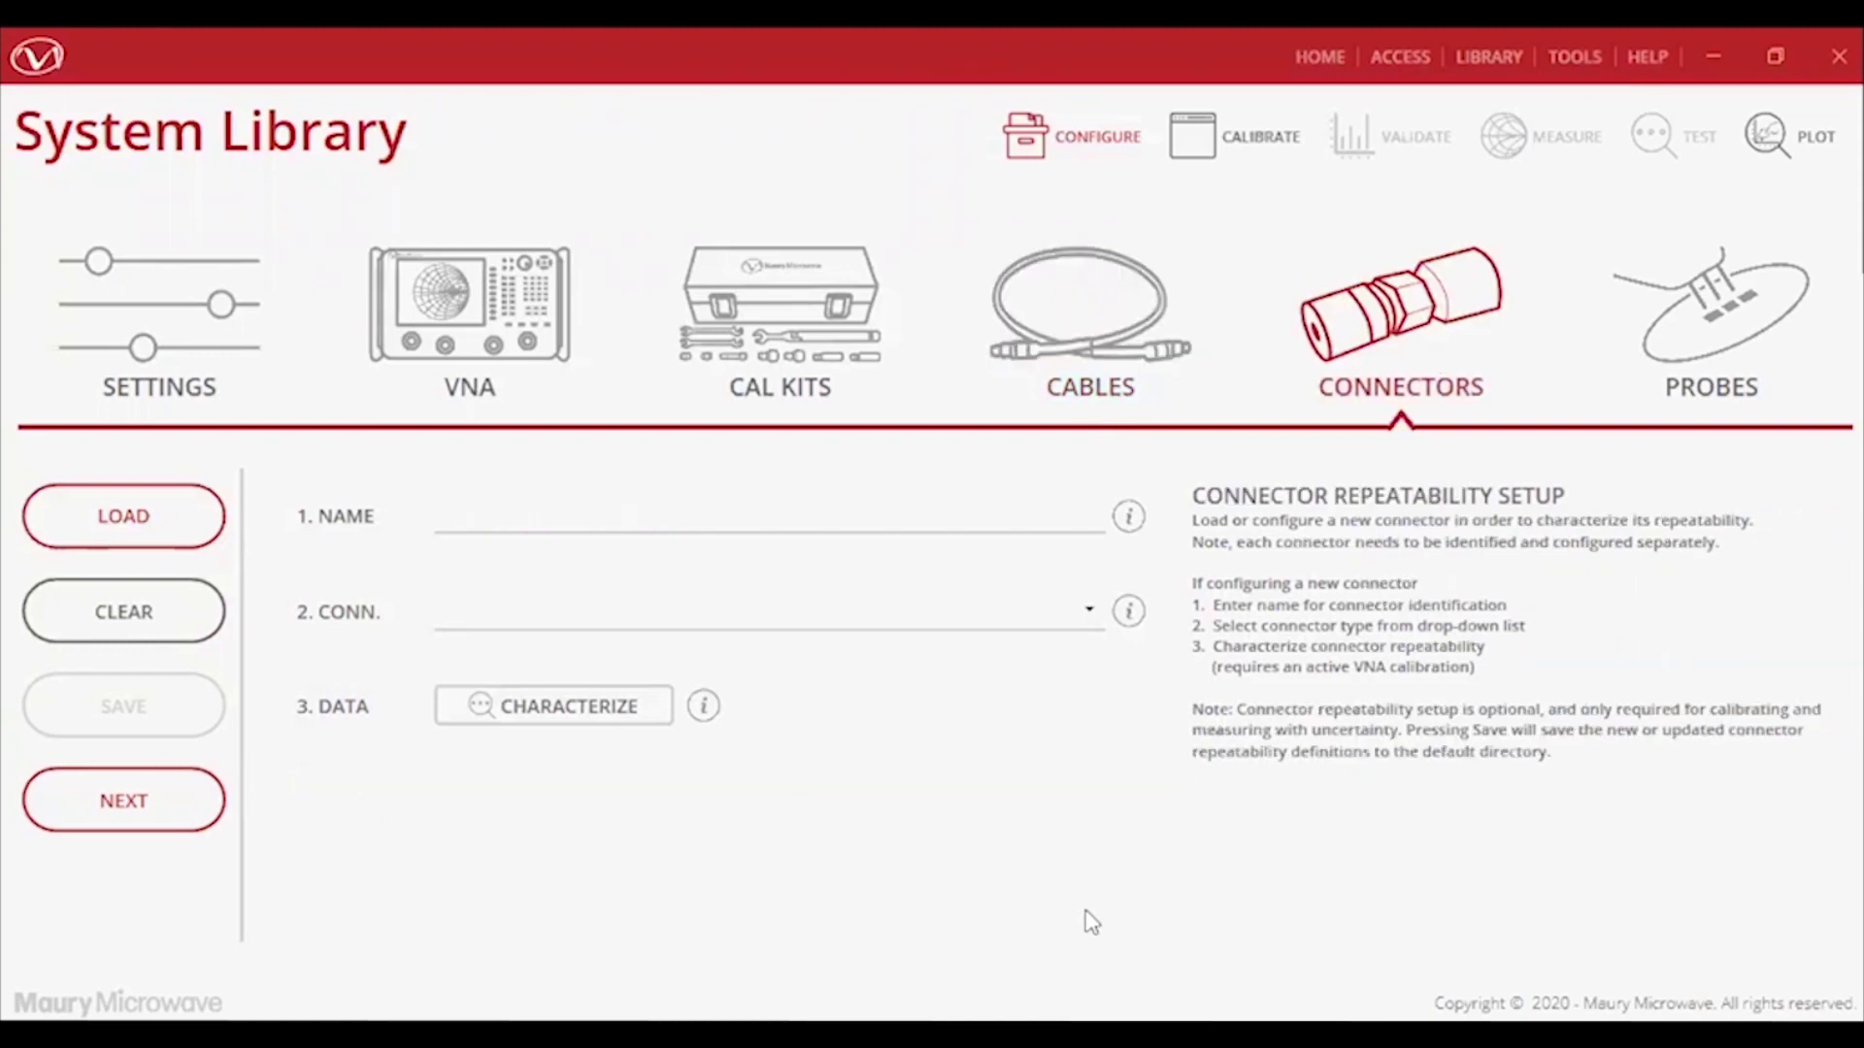
click(160, 516)
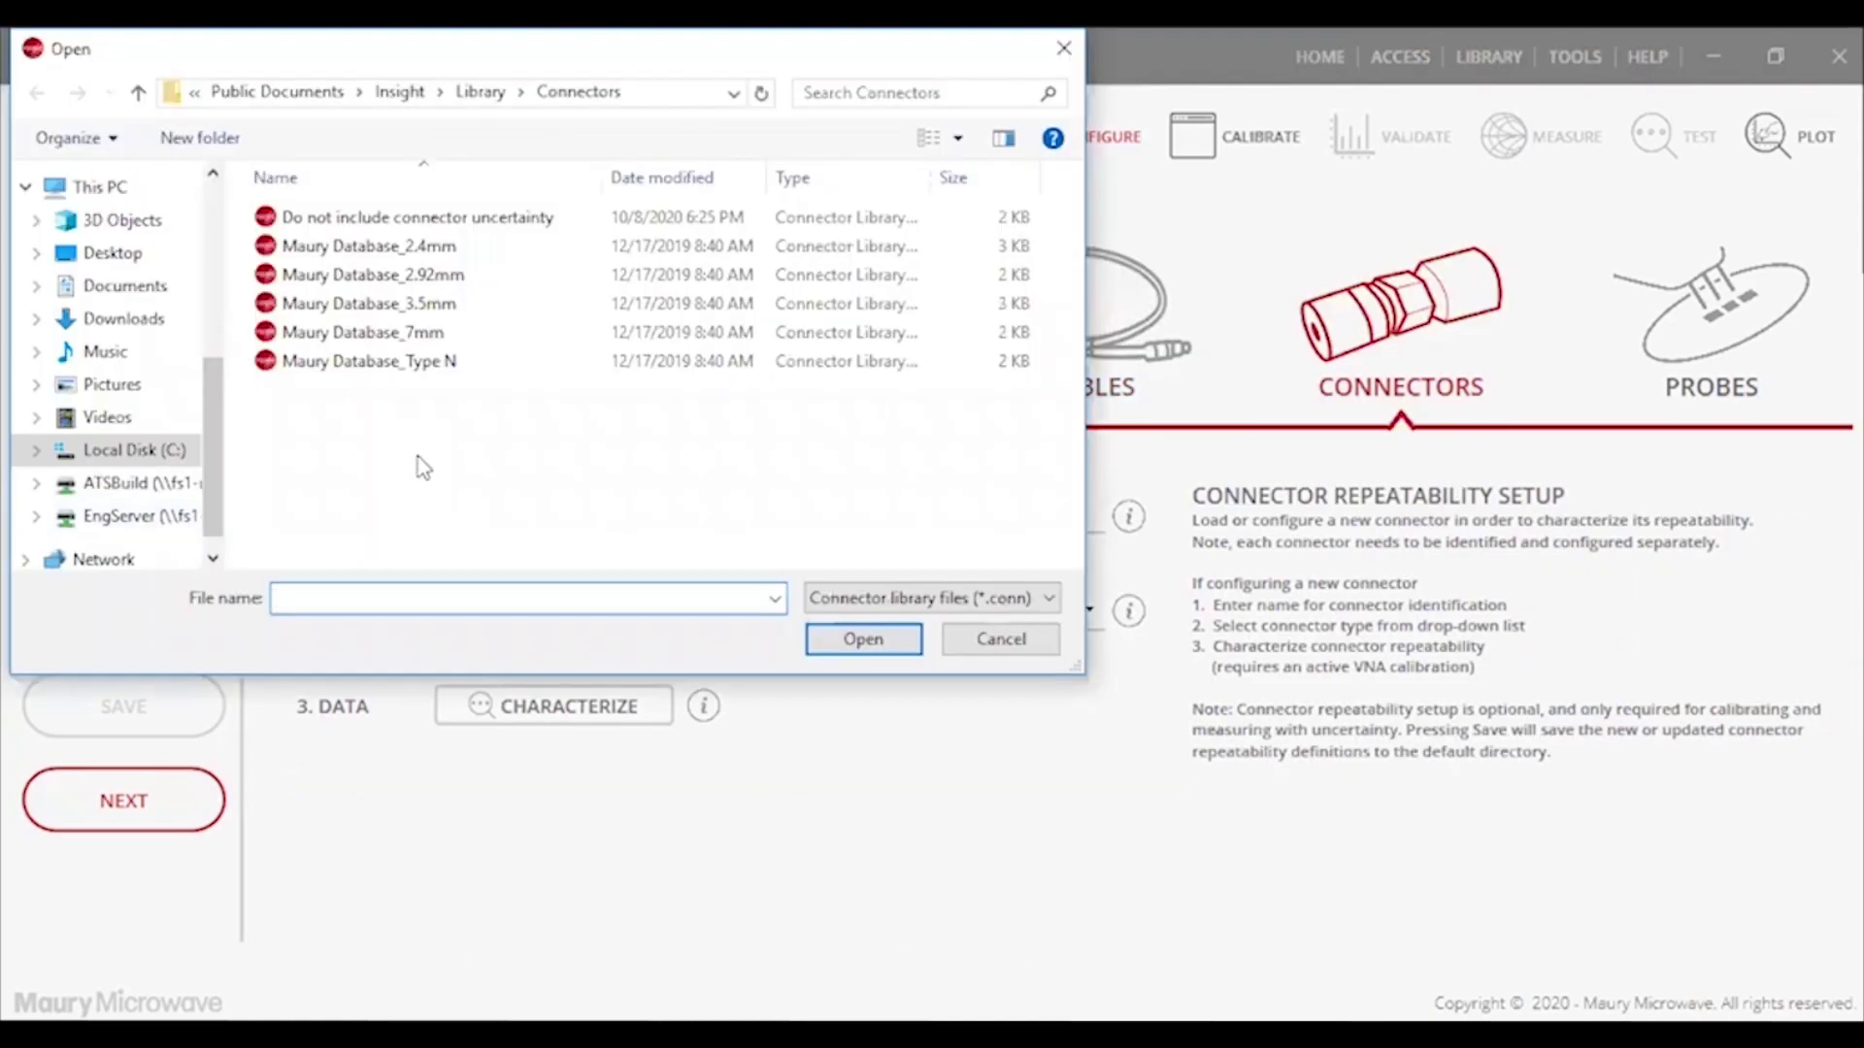
double_click(456, 306)
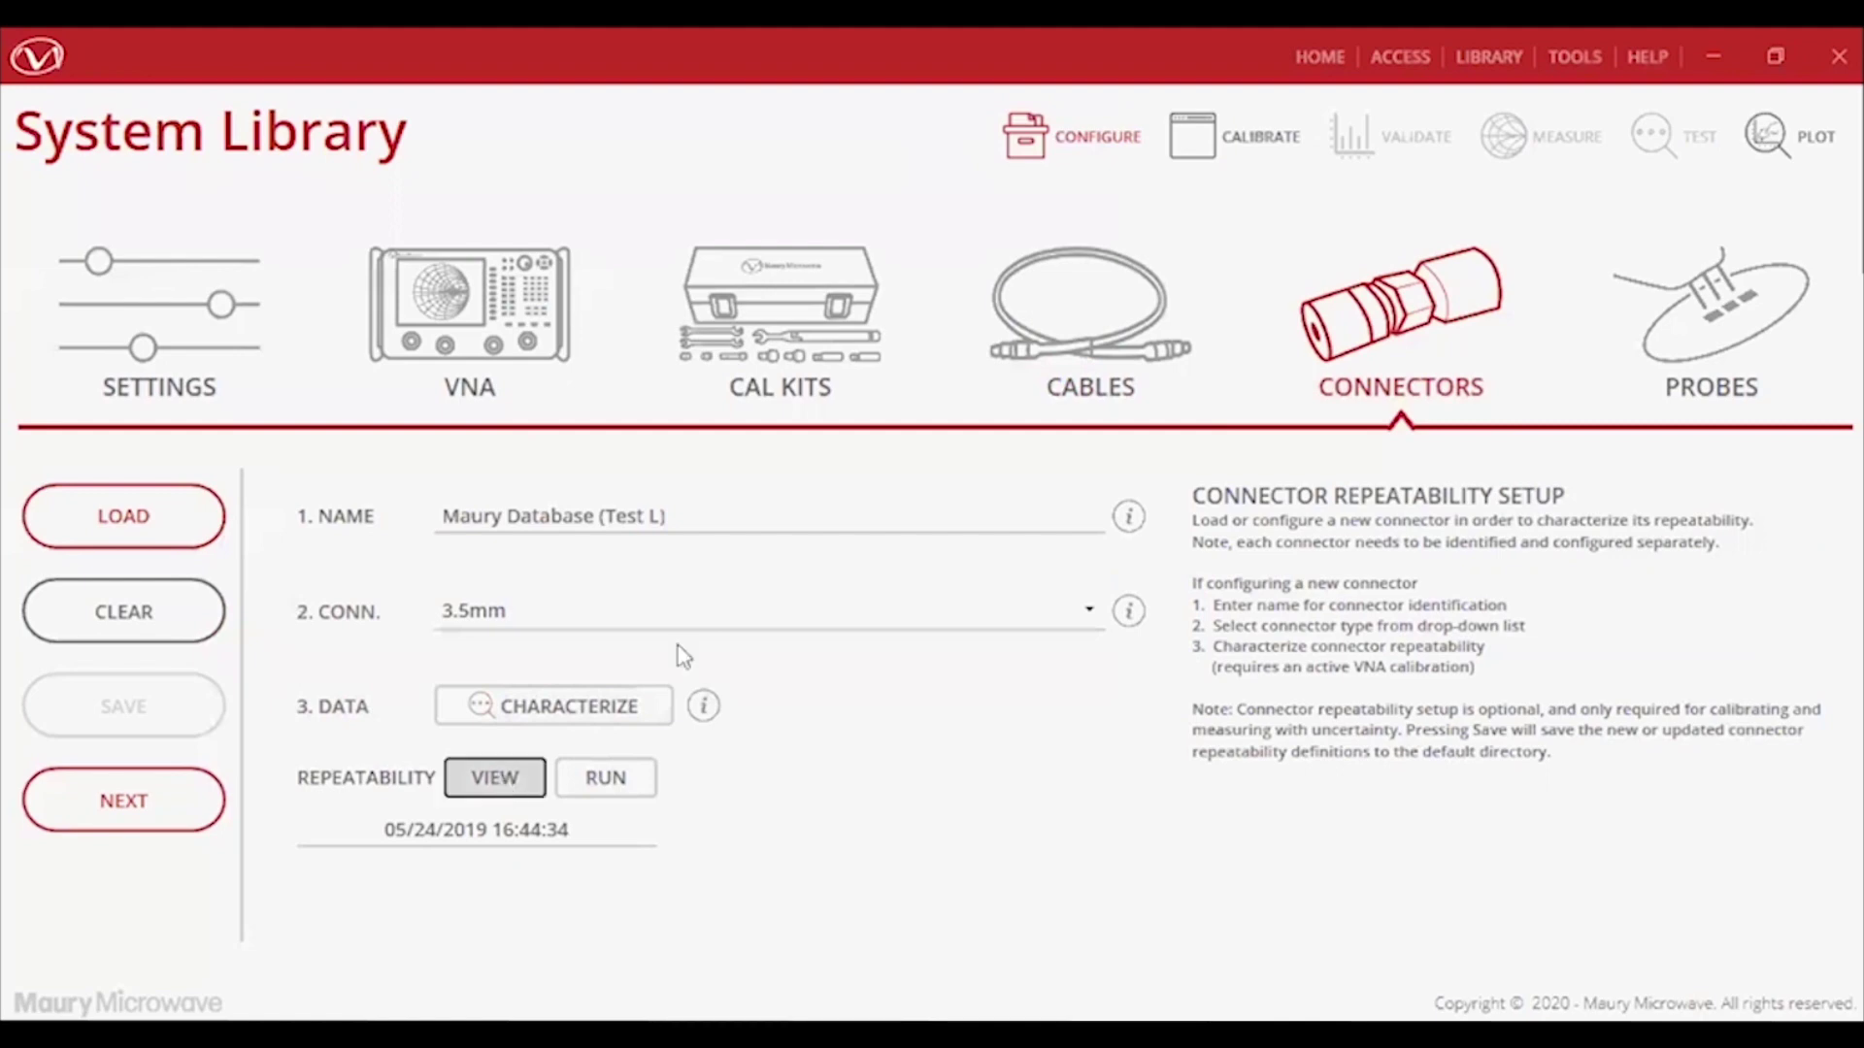
click(1219, 894)
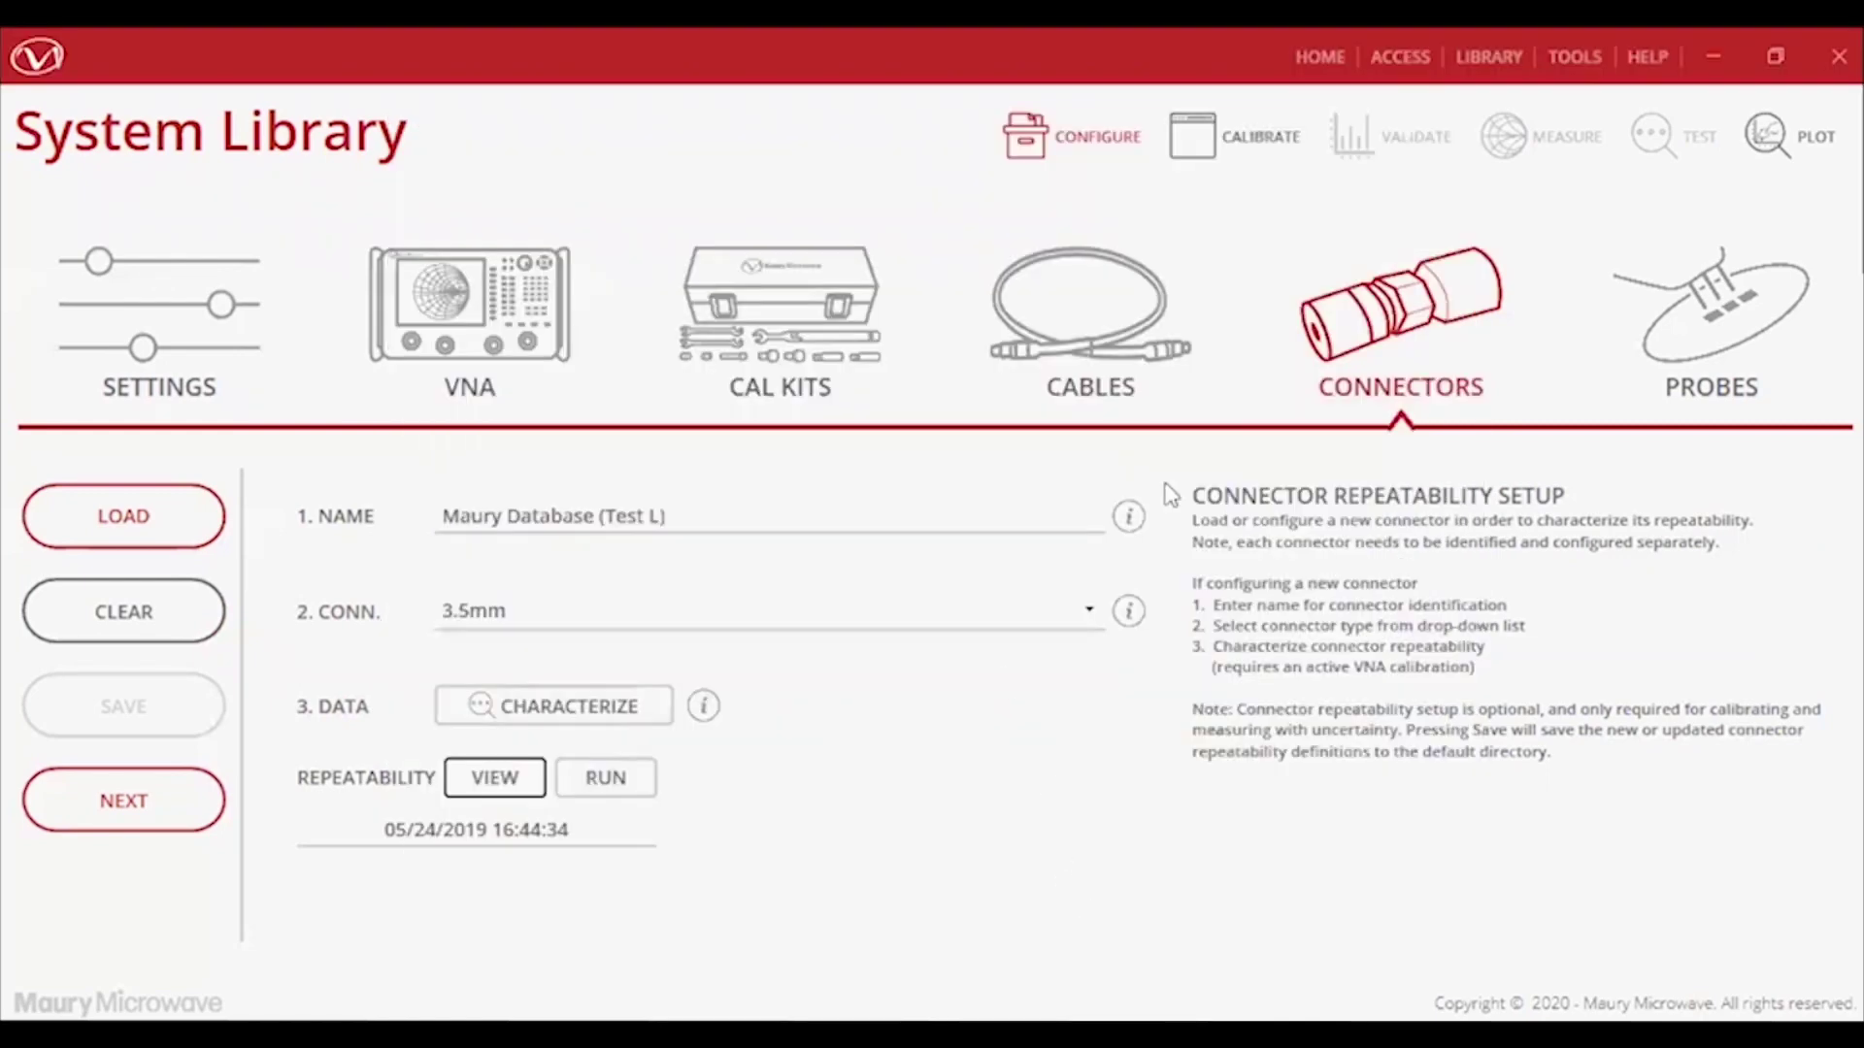
click(1669, 383)
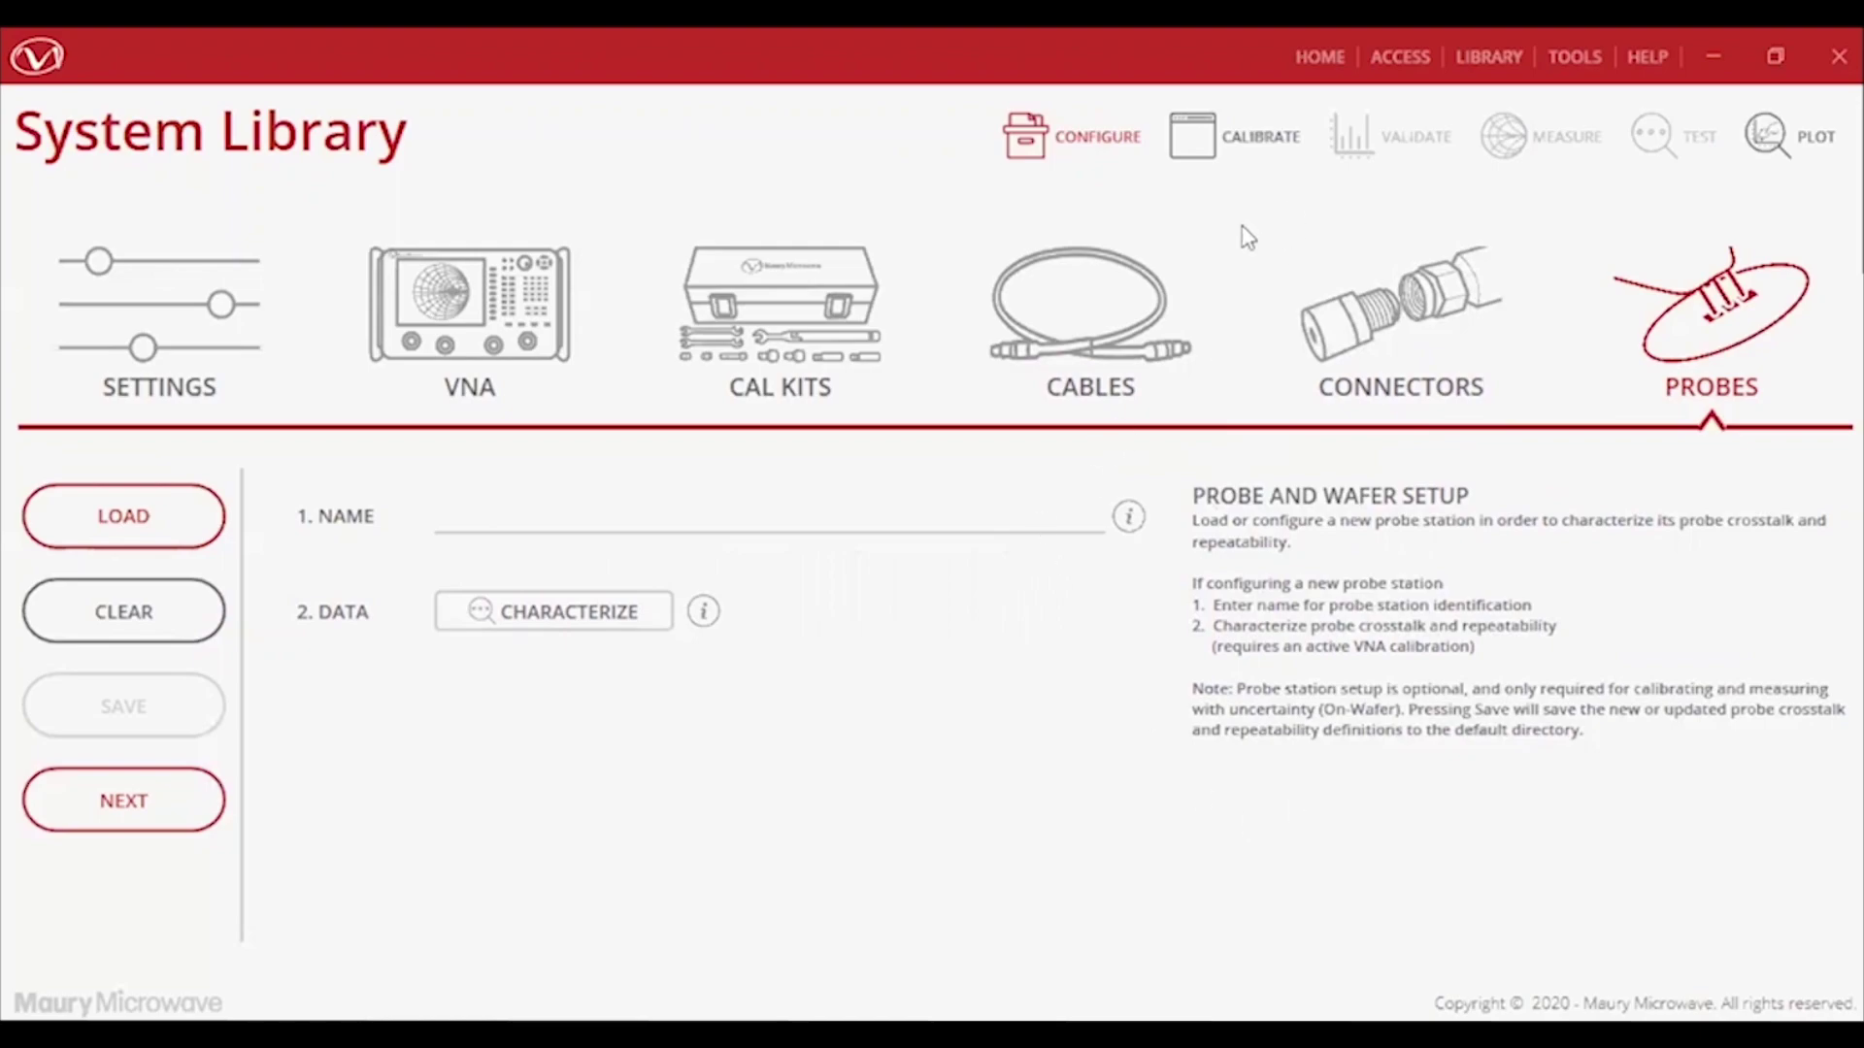
Create a new calibration labelled 'Demo 2 UNC' that includes uncertainty and uses a connectorized setup.
click(1332, 62)
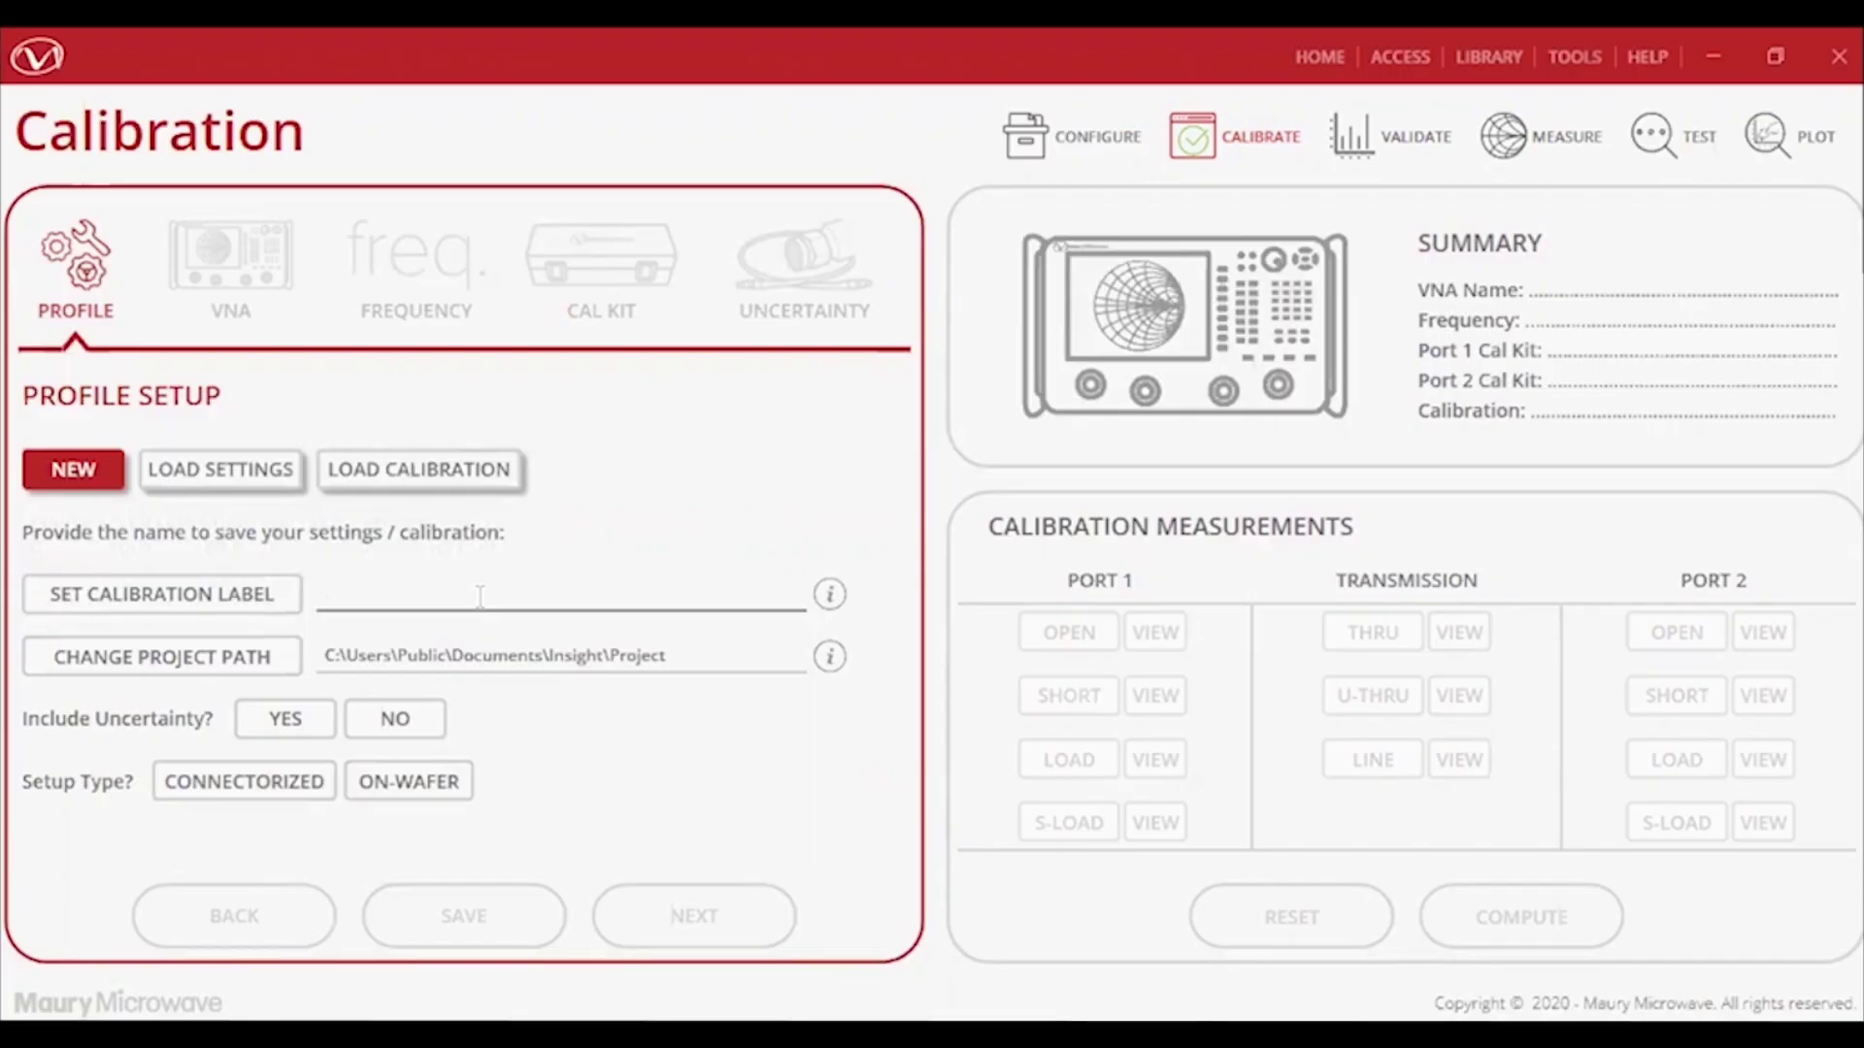
click(477, 596)
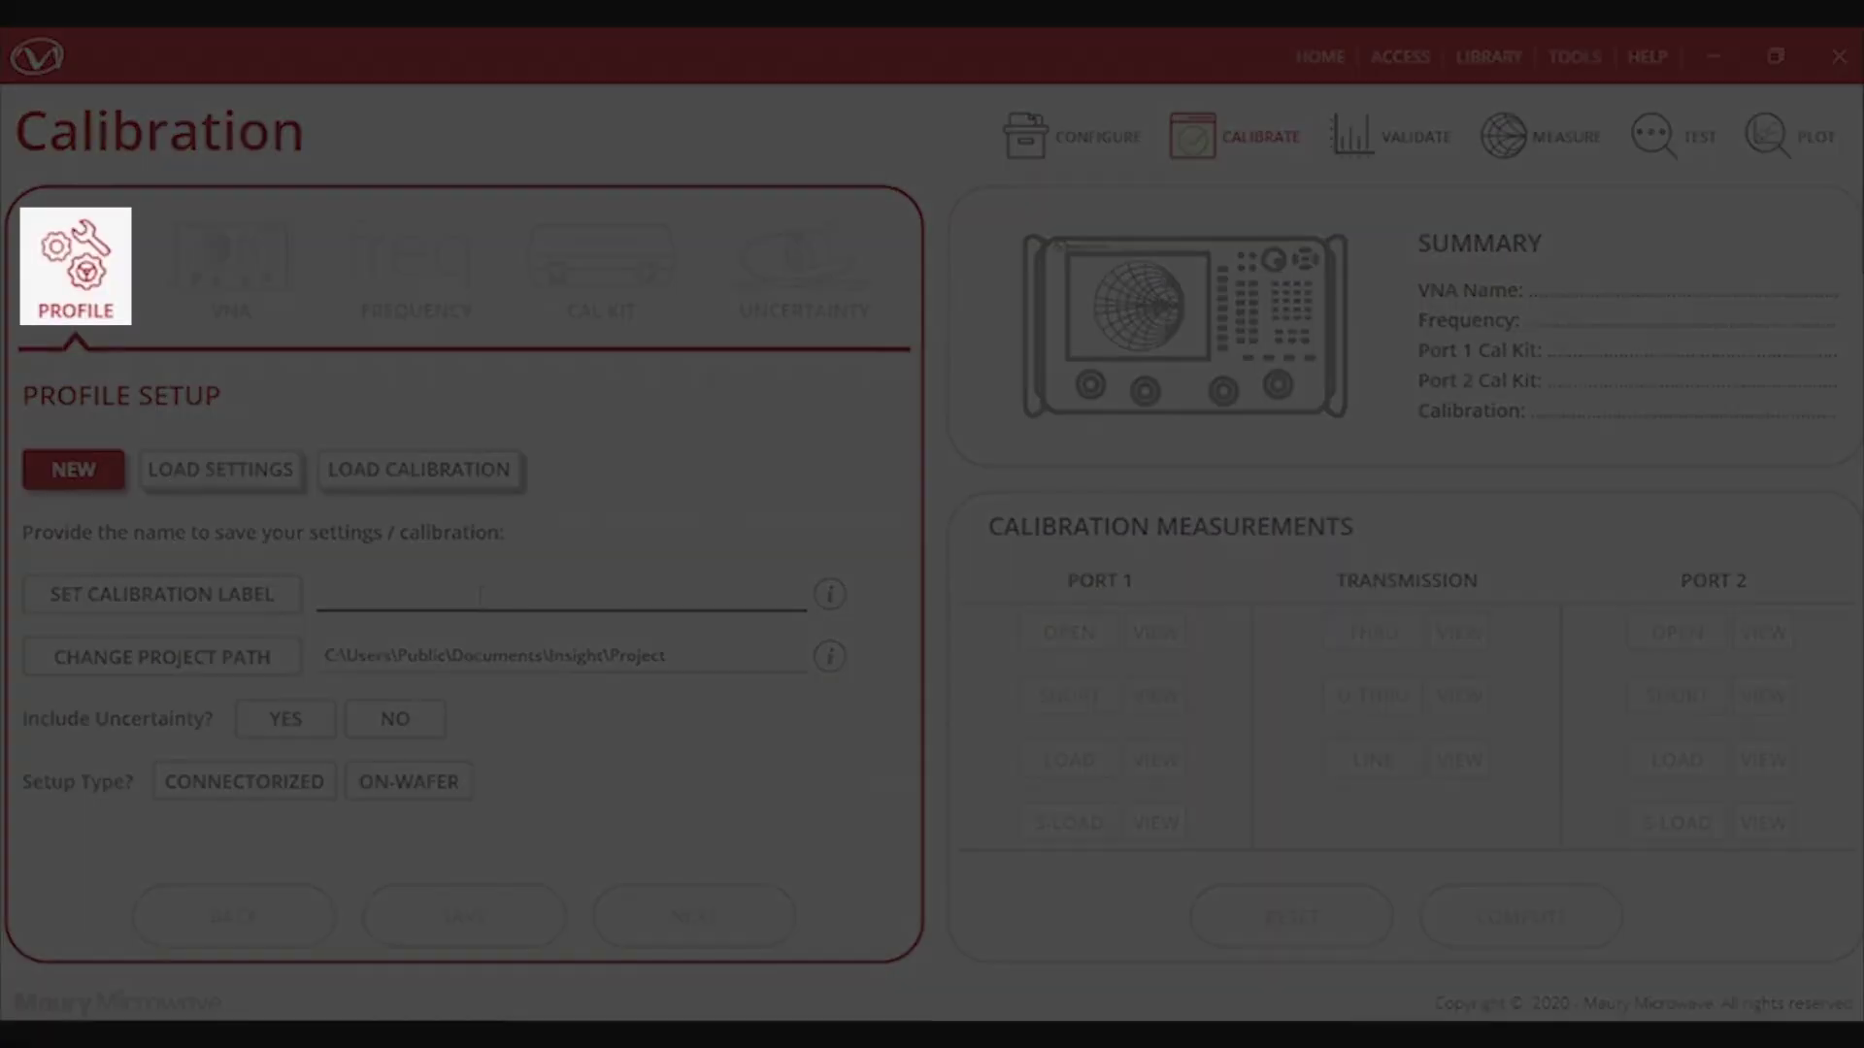
text(Demo)
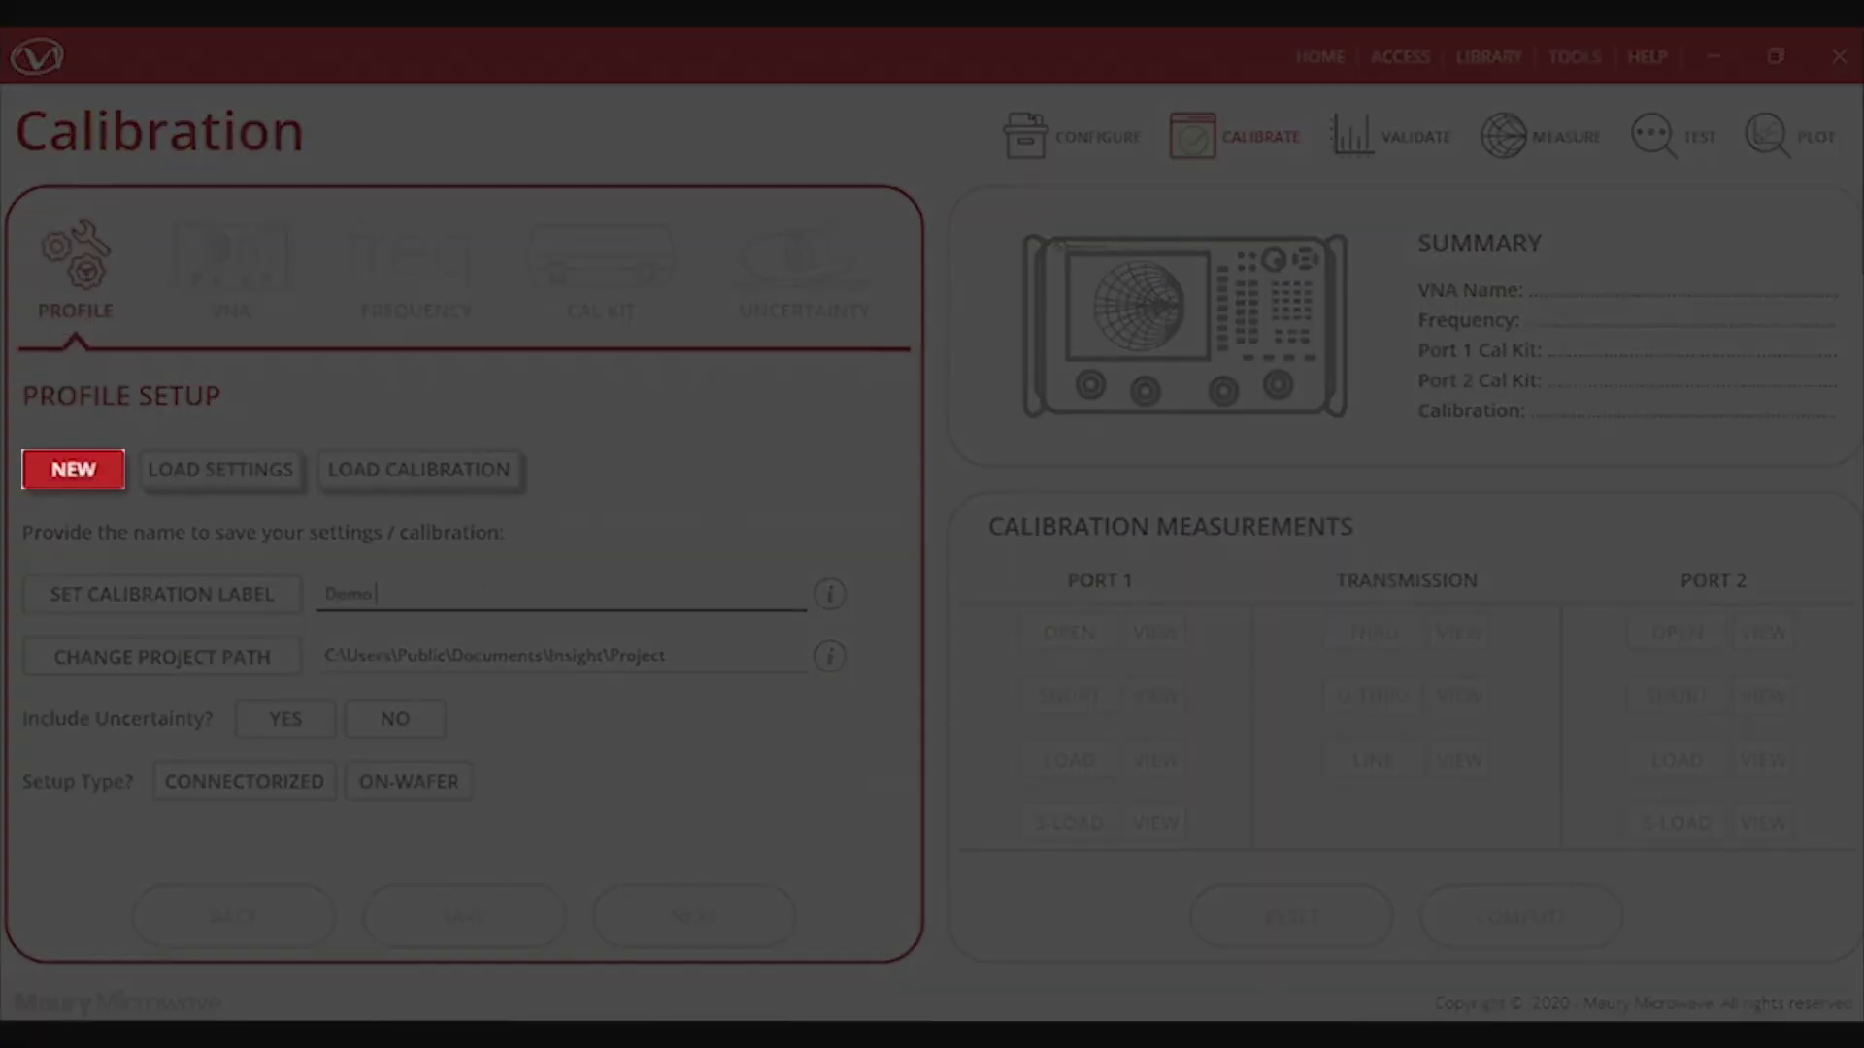
text( 2 UNC)
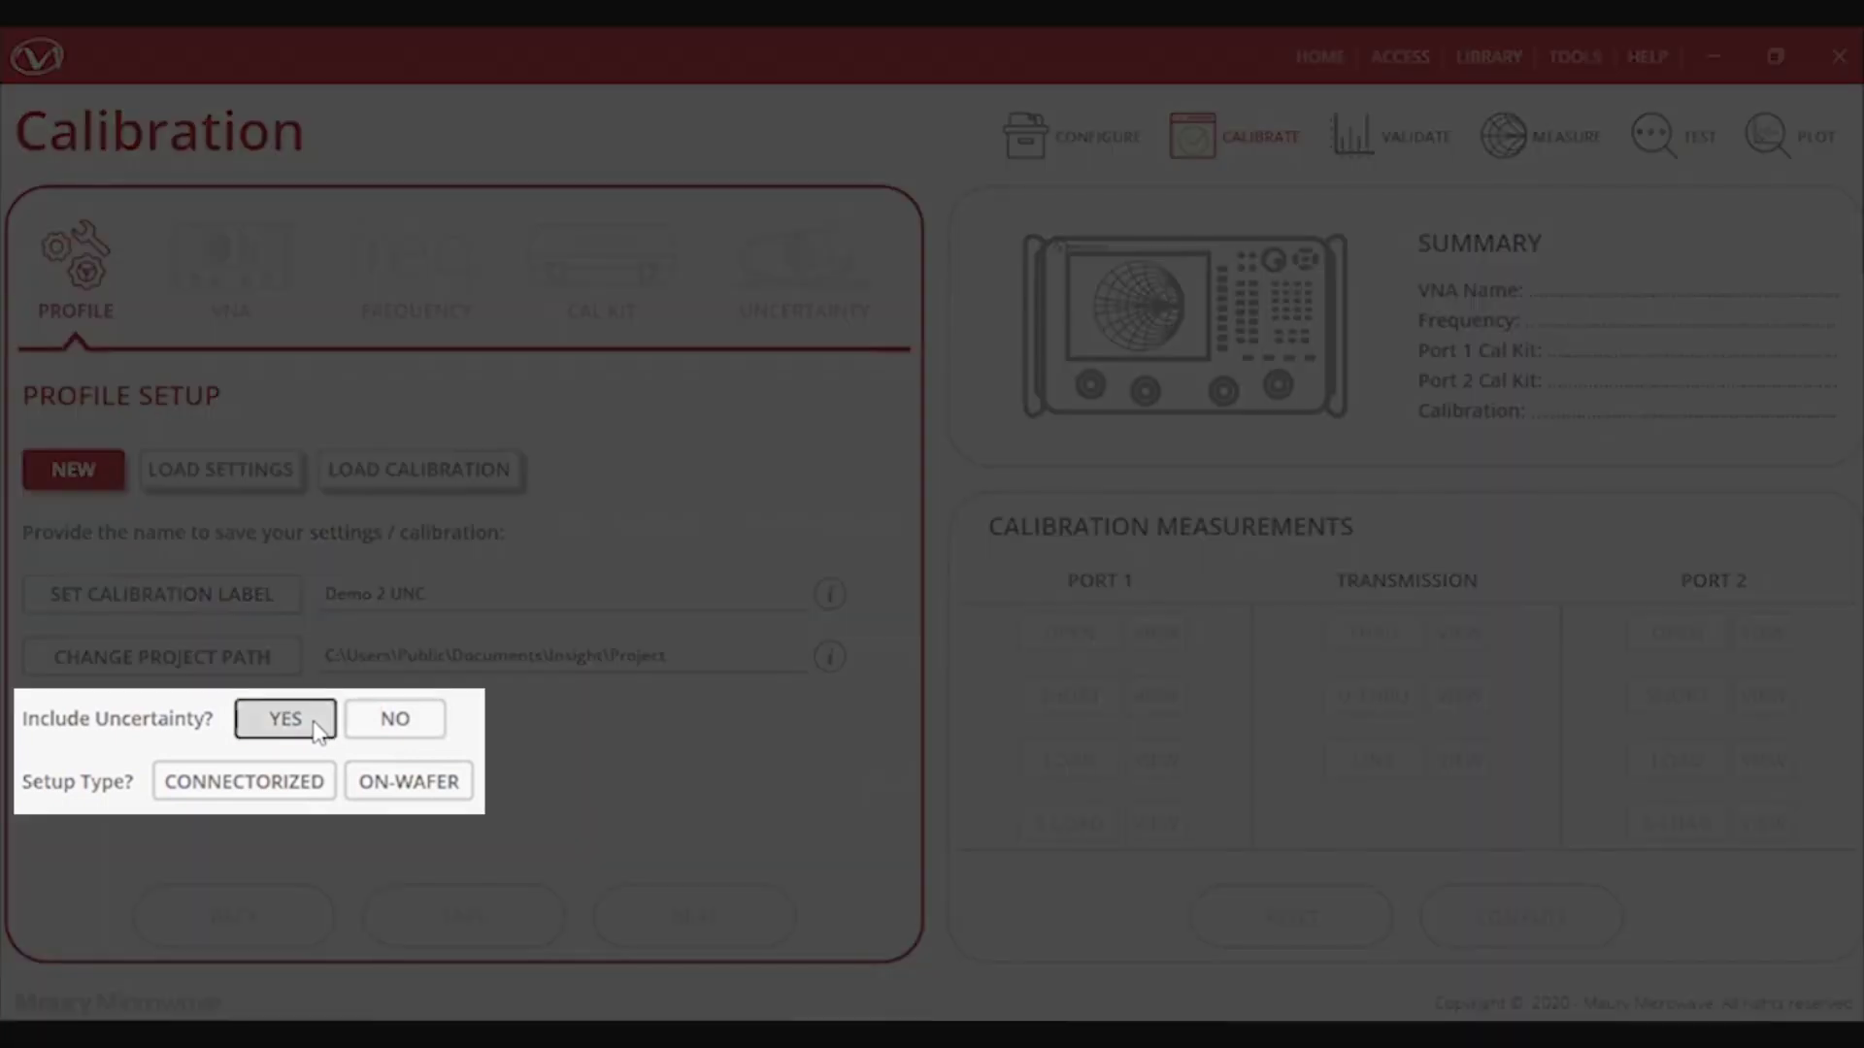
click(318, 732)
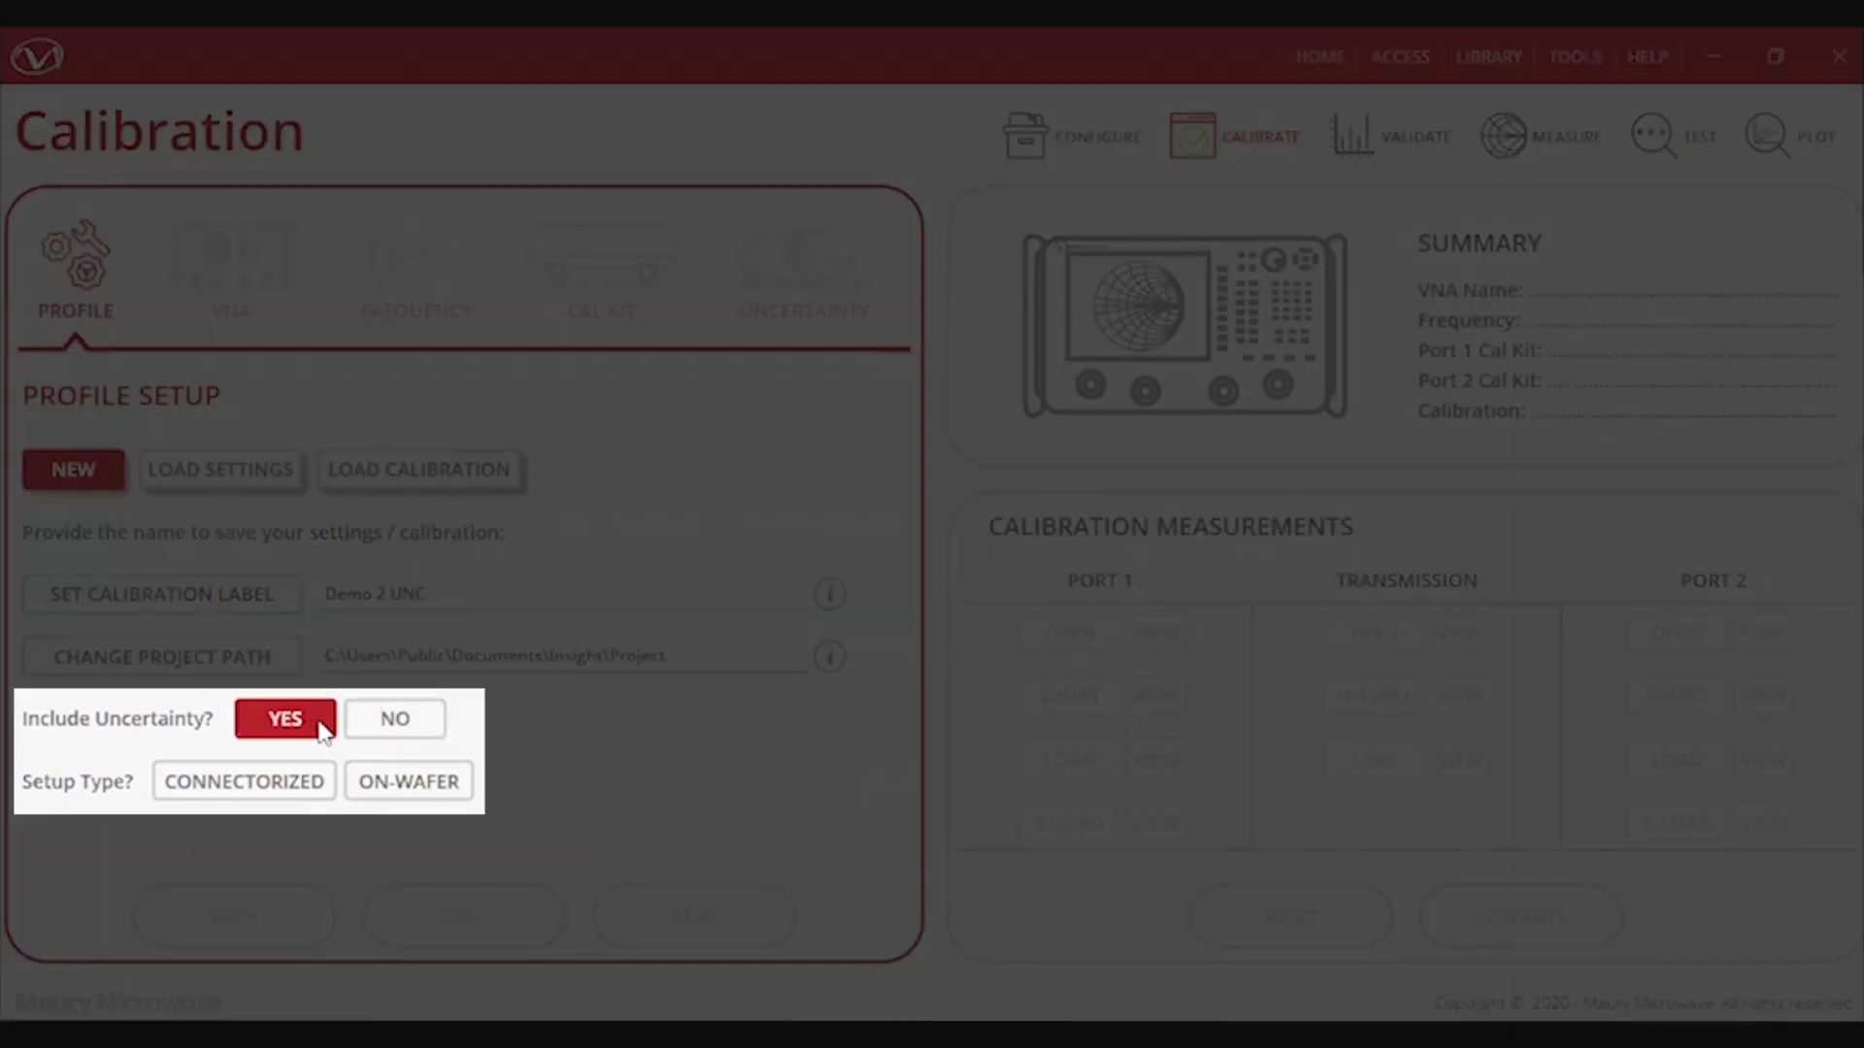
click(296, 784)
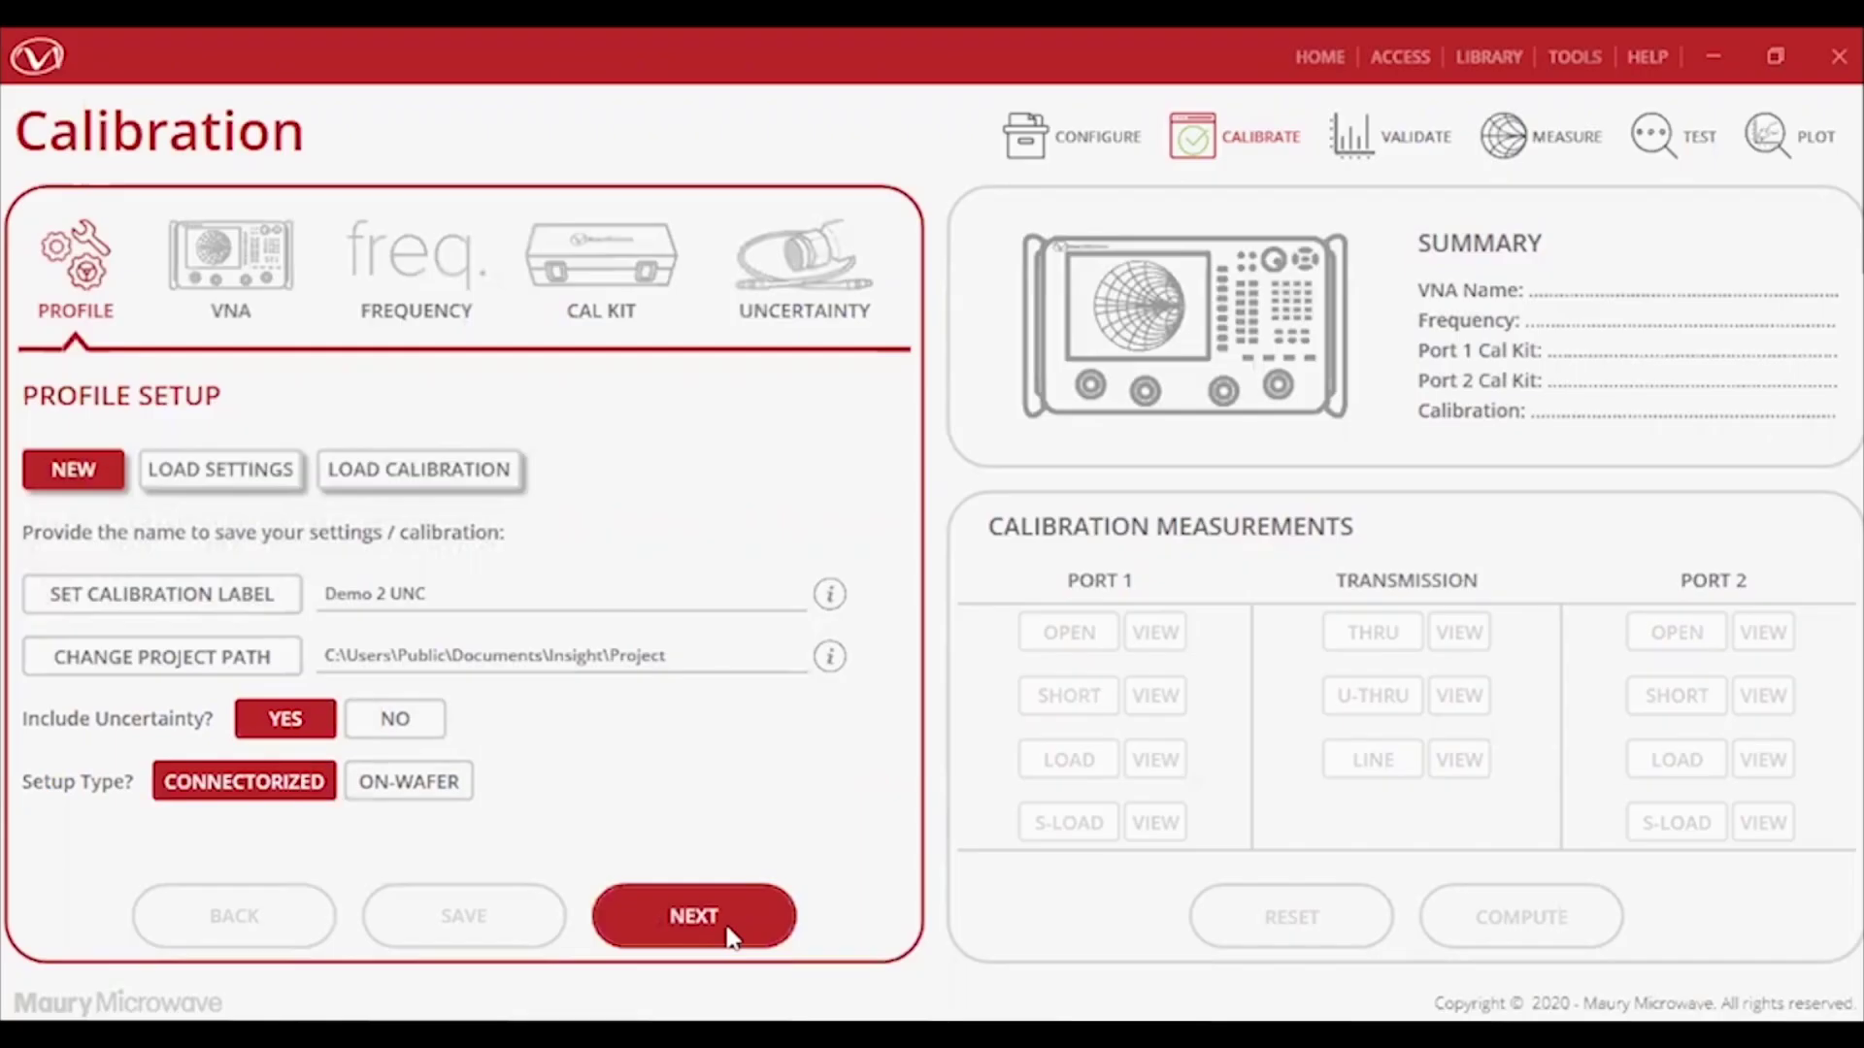
click(728, 932)
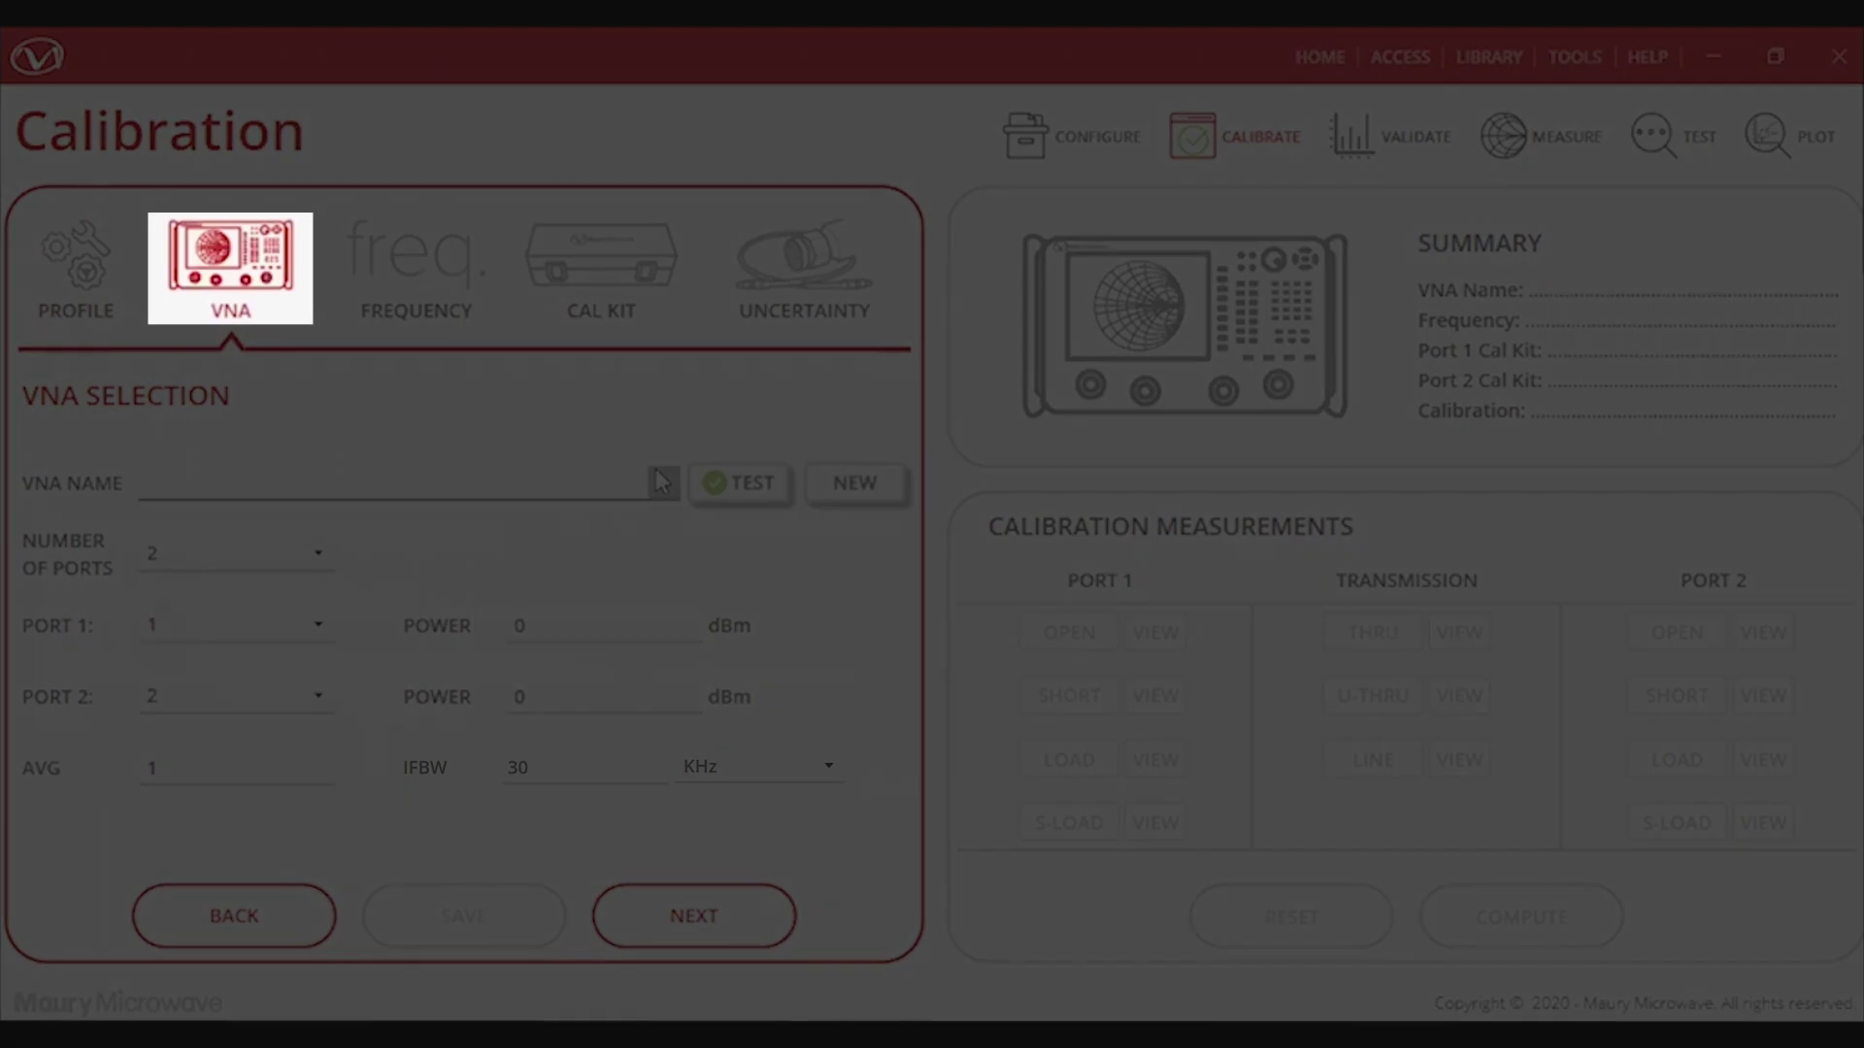
Select the TM-294 analyser with 1 port.
click(661, 481)
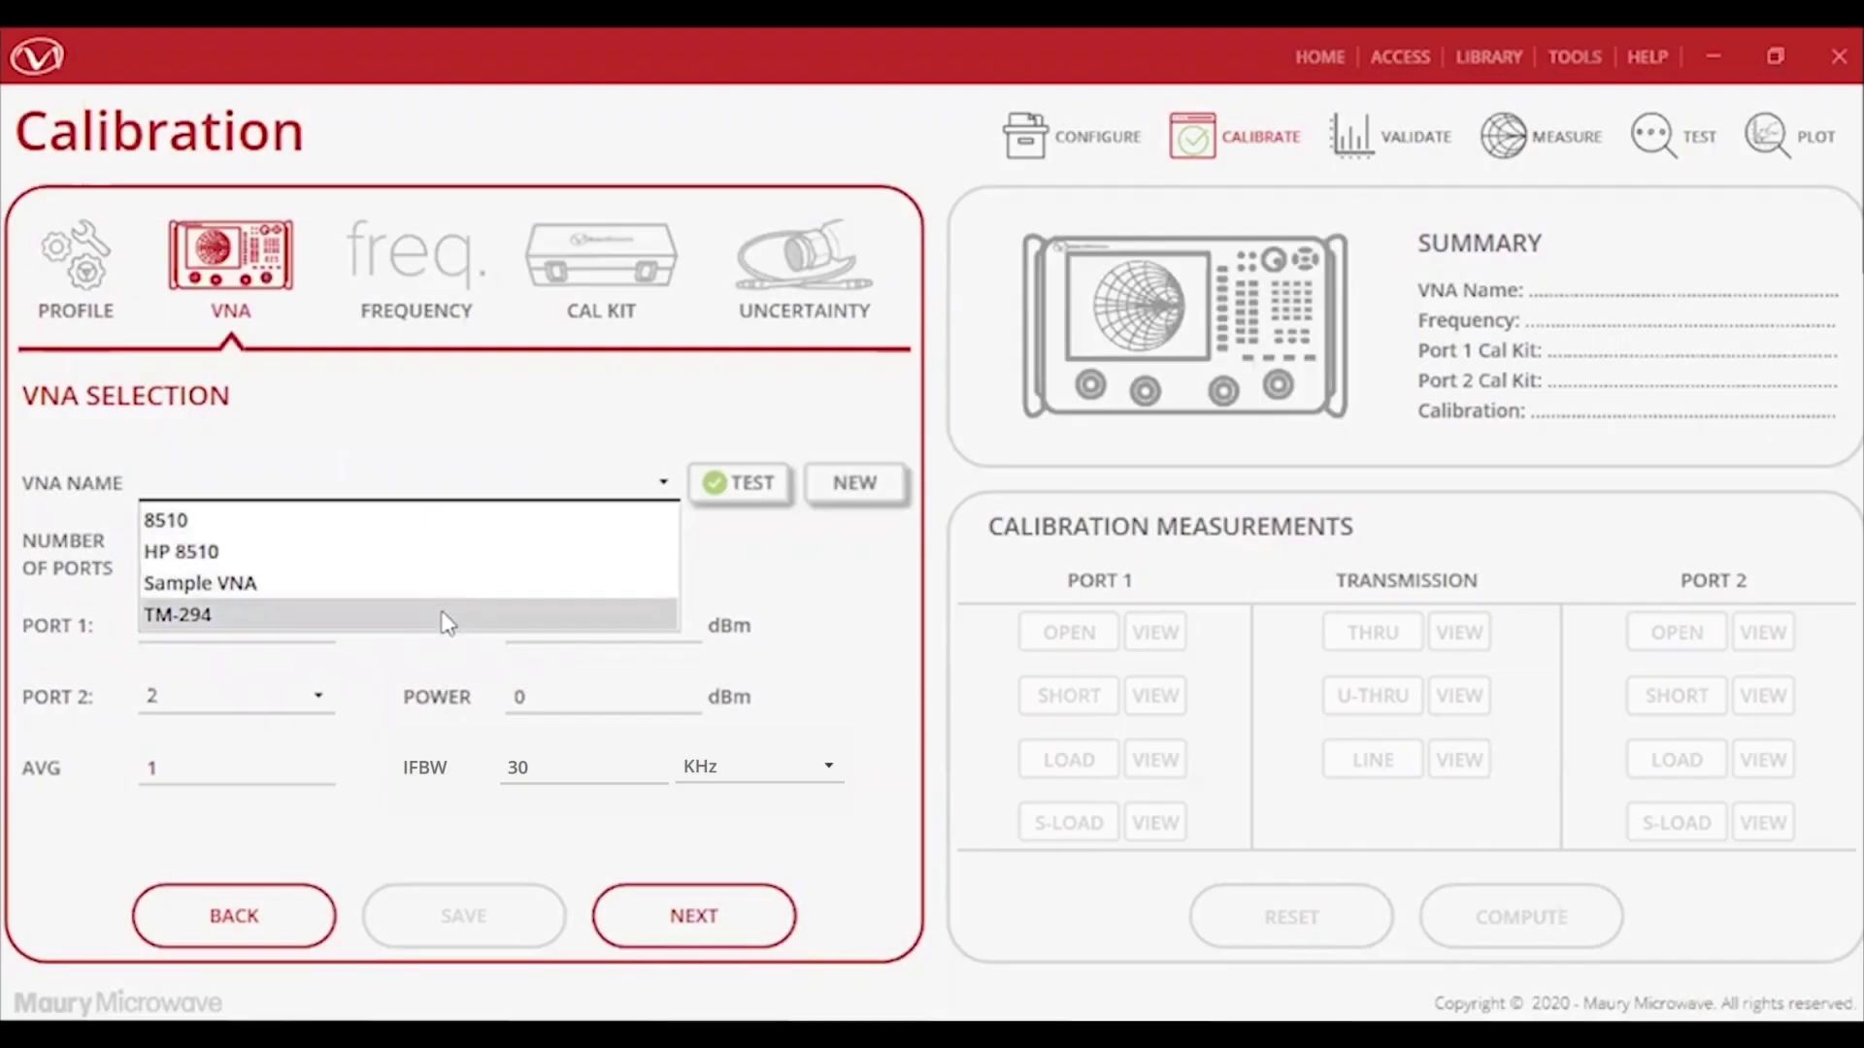
click(447, 622)
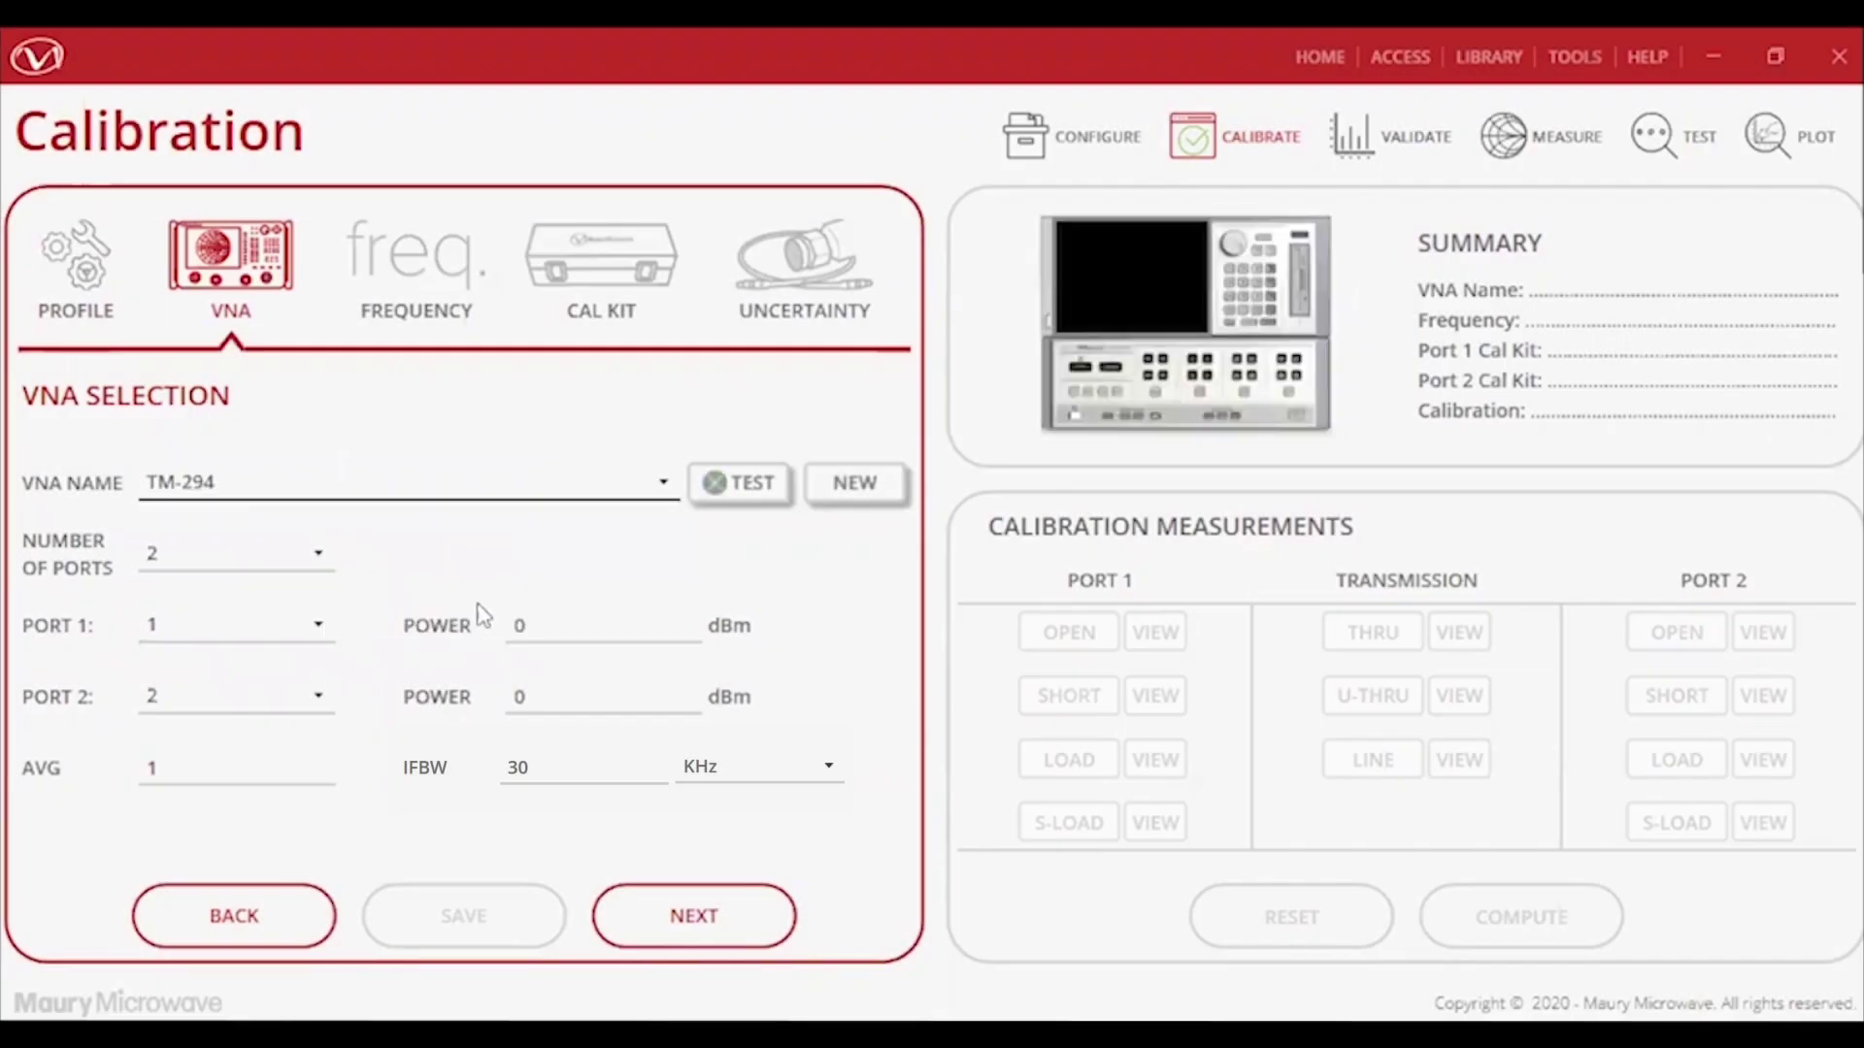
click(320, 559)
click(289, 592)
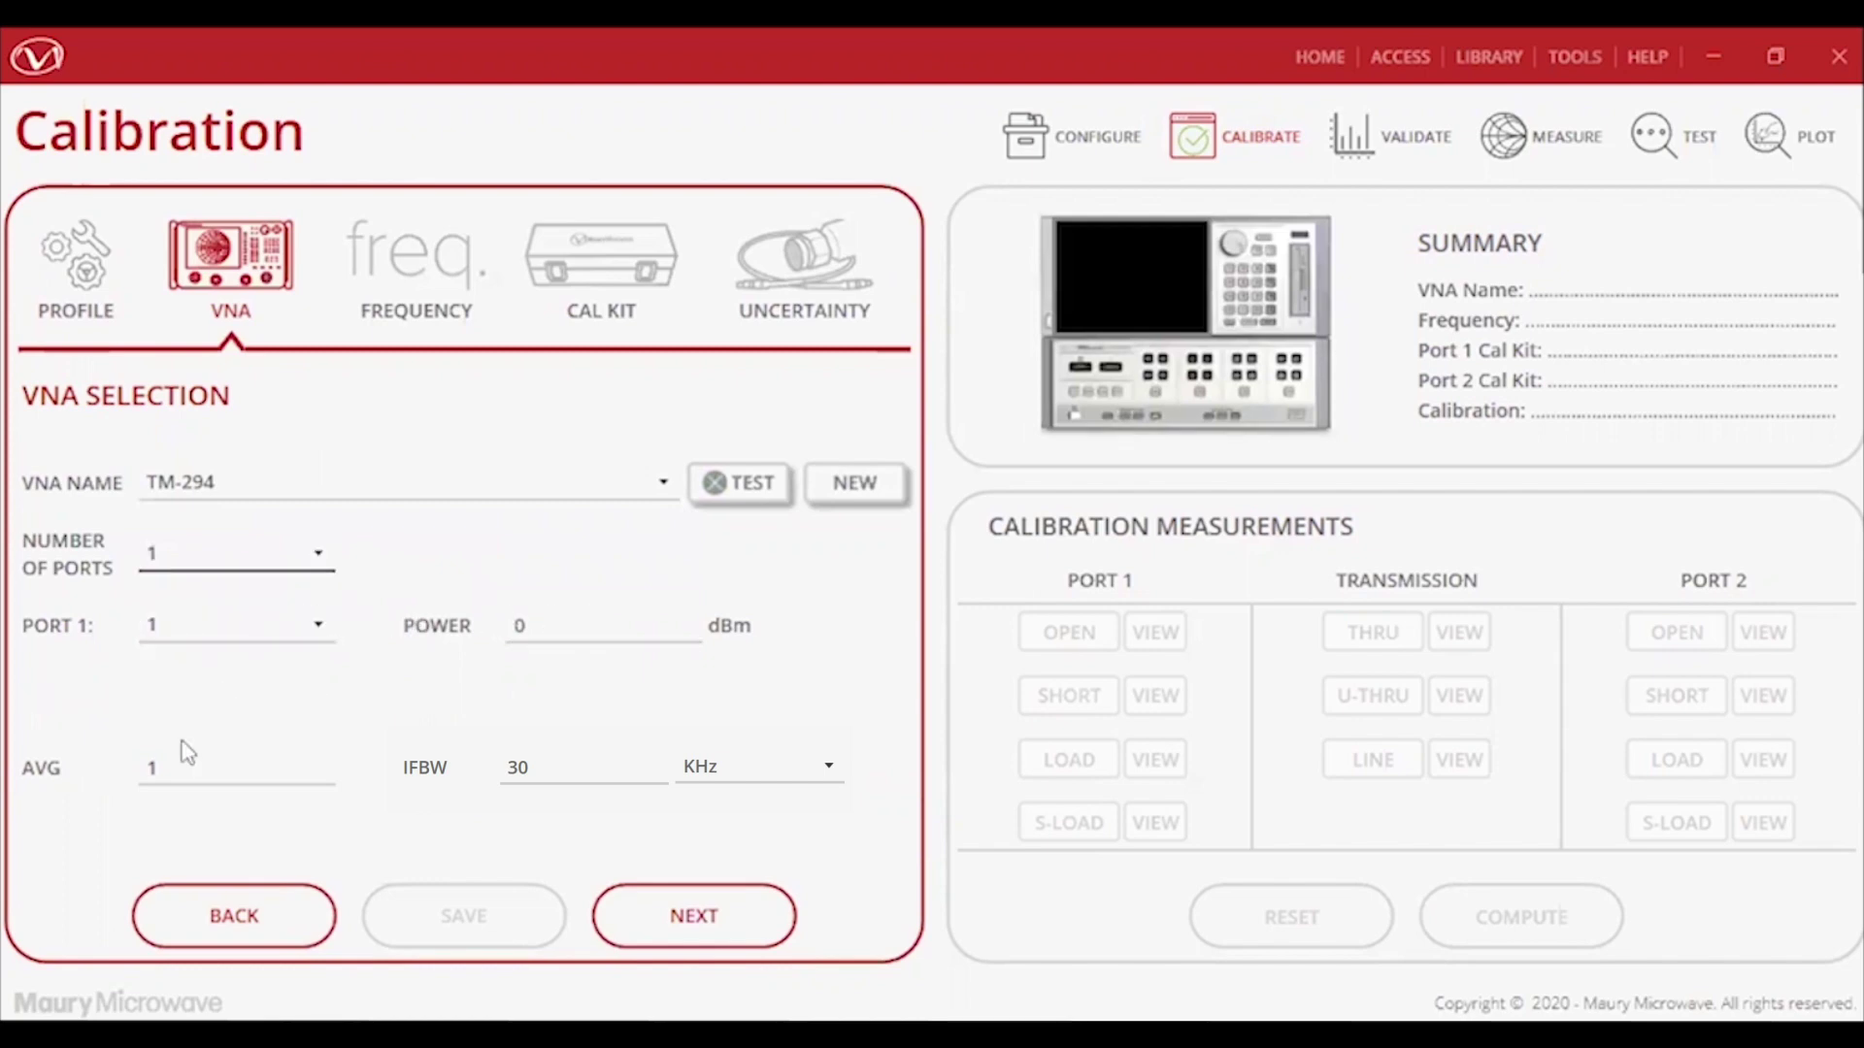
click(677, 912)
Set the sweep from 100 MHz to 26.5 GHz with 201 points.
double_click(268, 482)
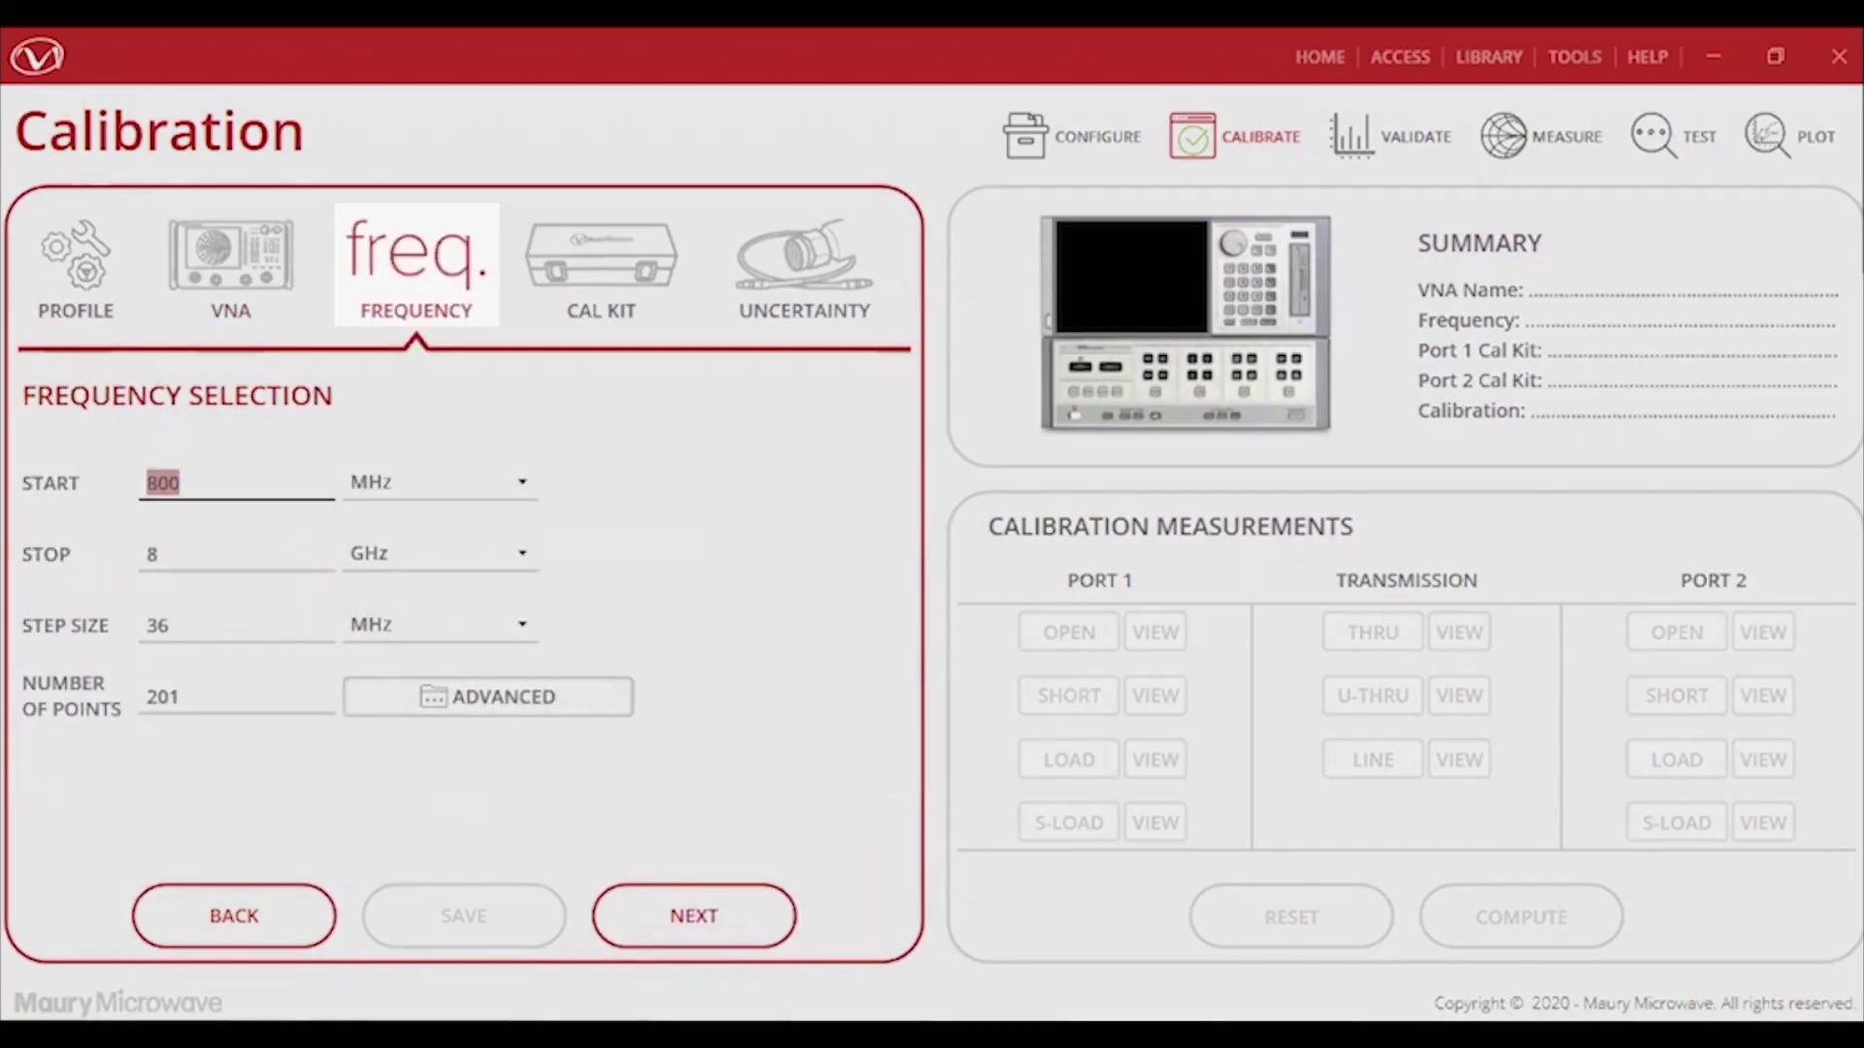
text(100)
double_click(230, 557)
text(26)
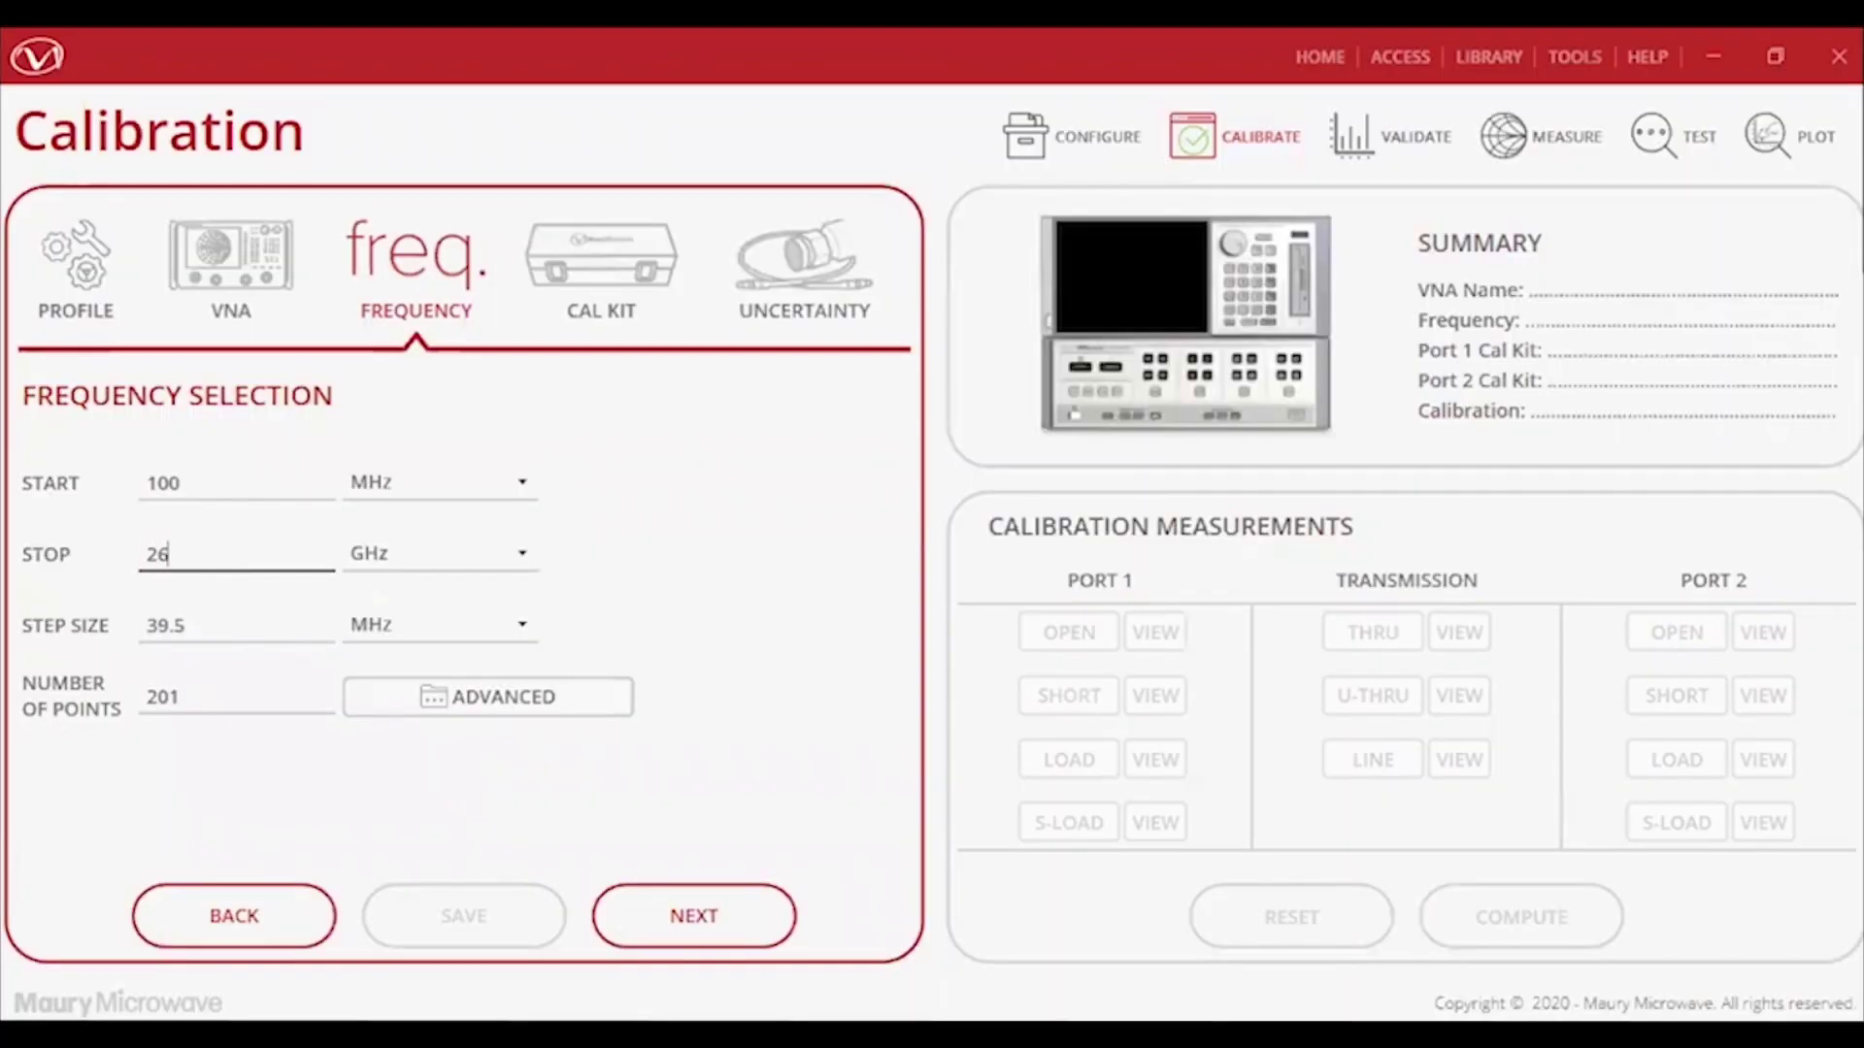
key(Tab)
key(Tab)
key(Tab)
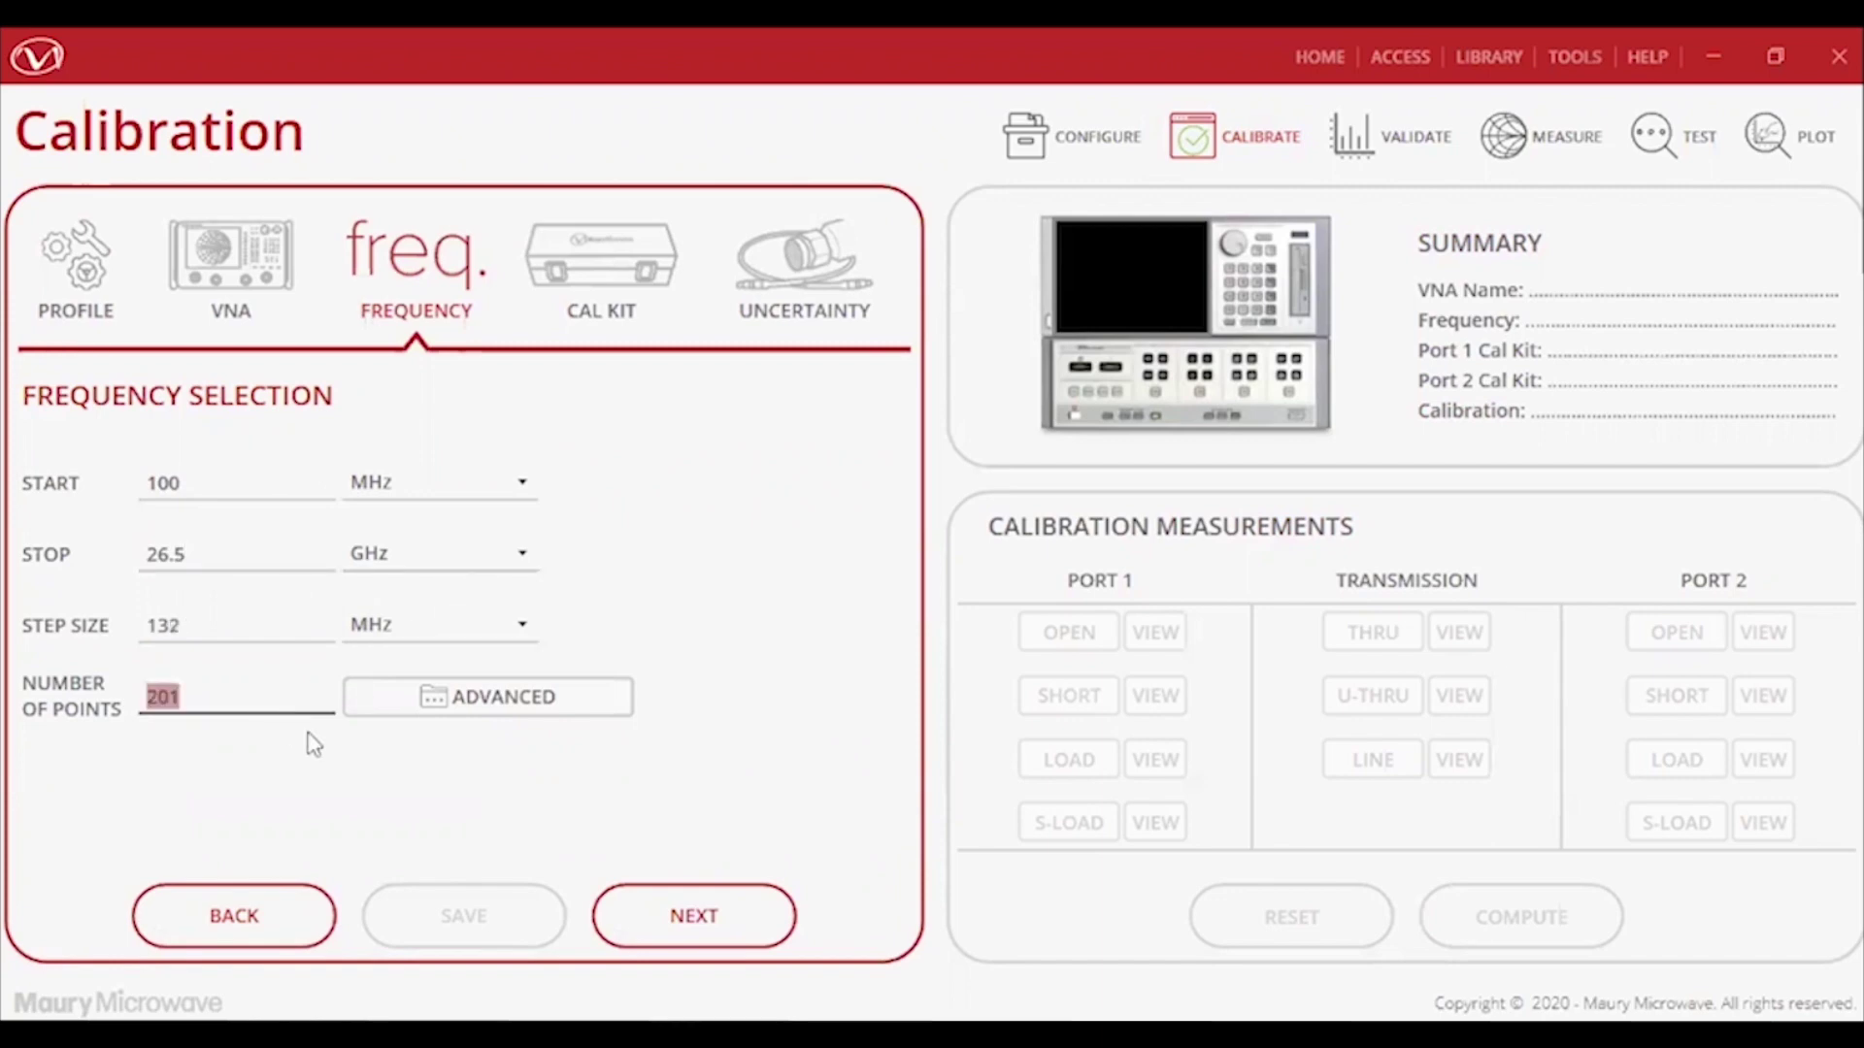
click(633, 910)
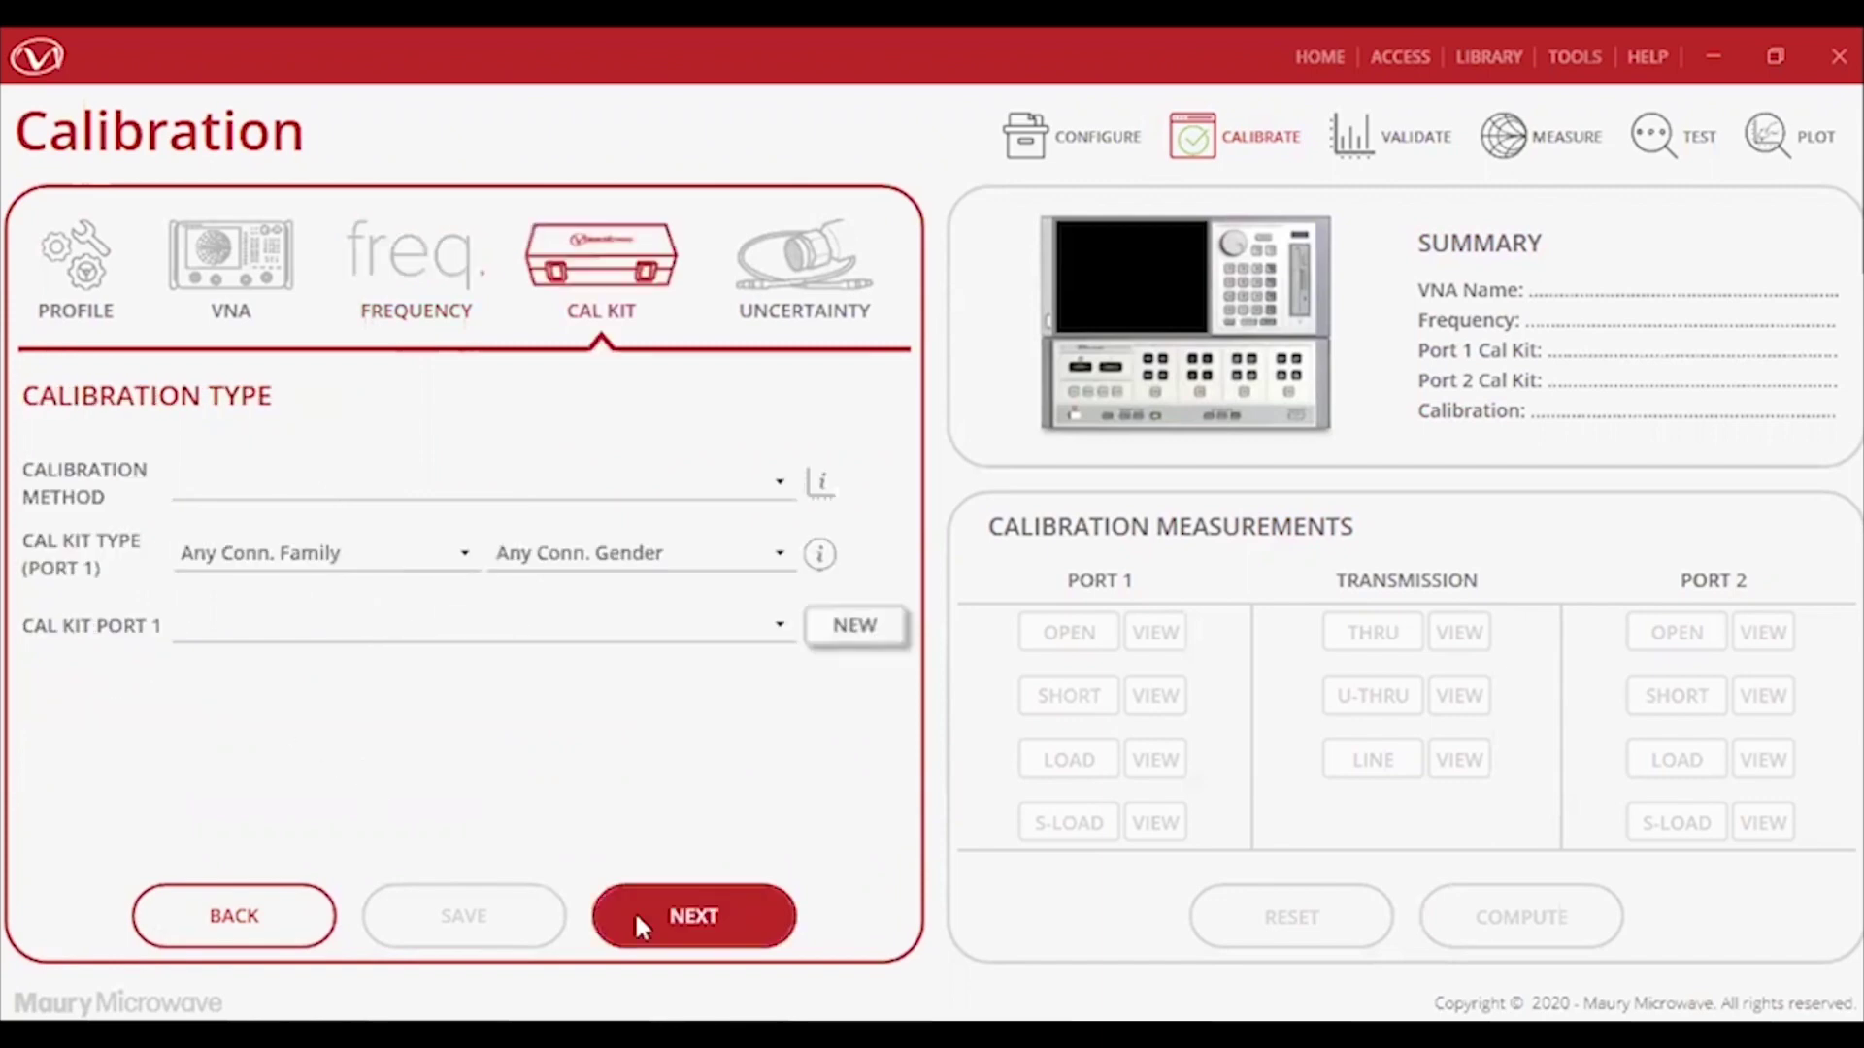
Choose the SOL method, filter to 3.5mm female kits, and use TS-034_3.5mm_Female on port 1.
click(568, 491)
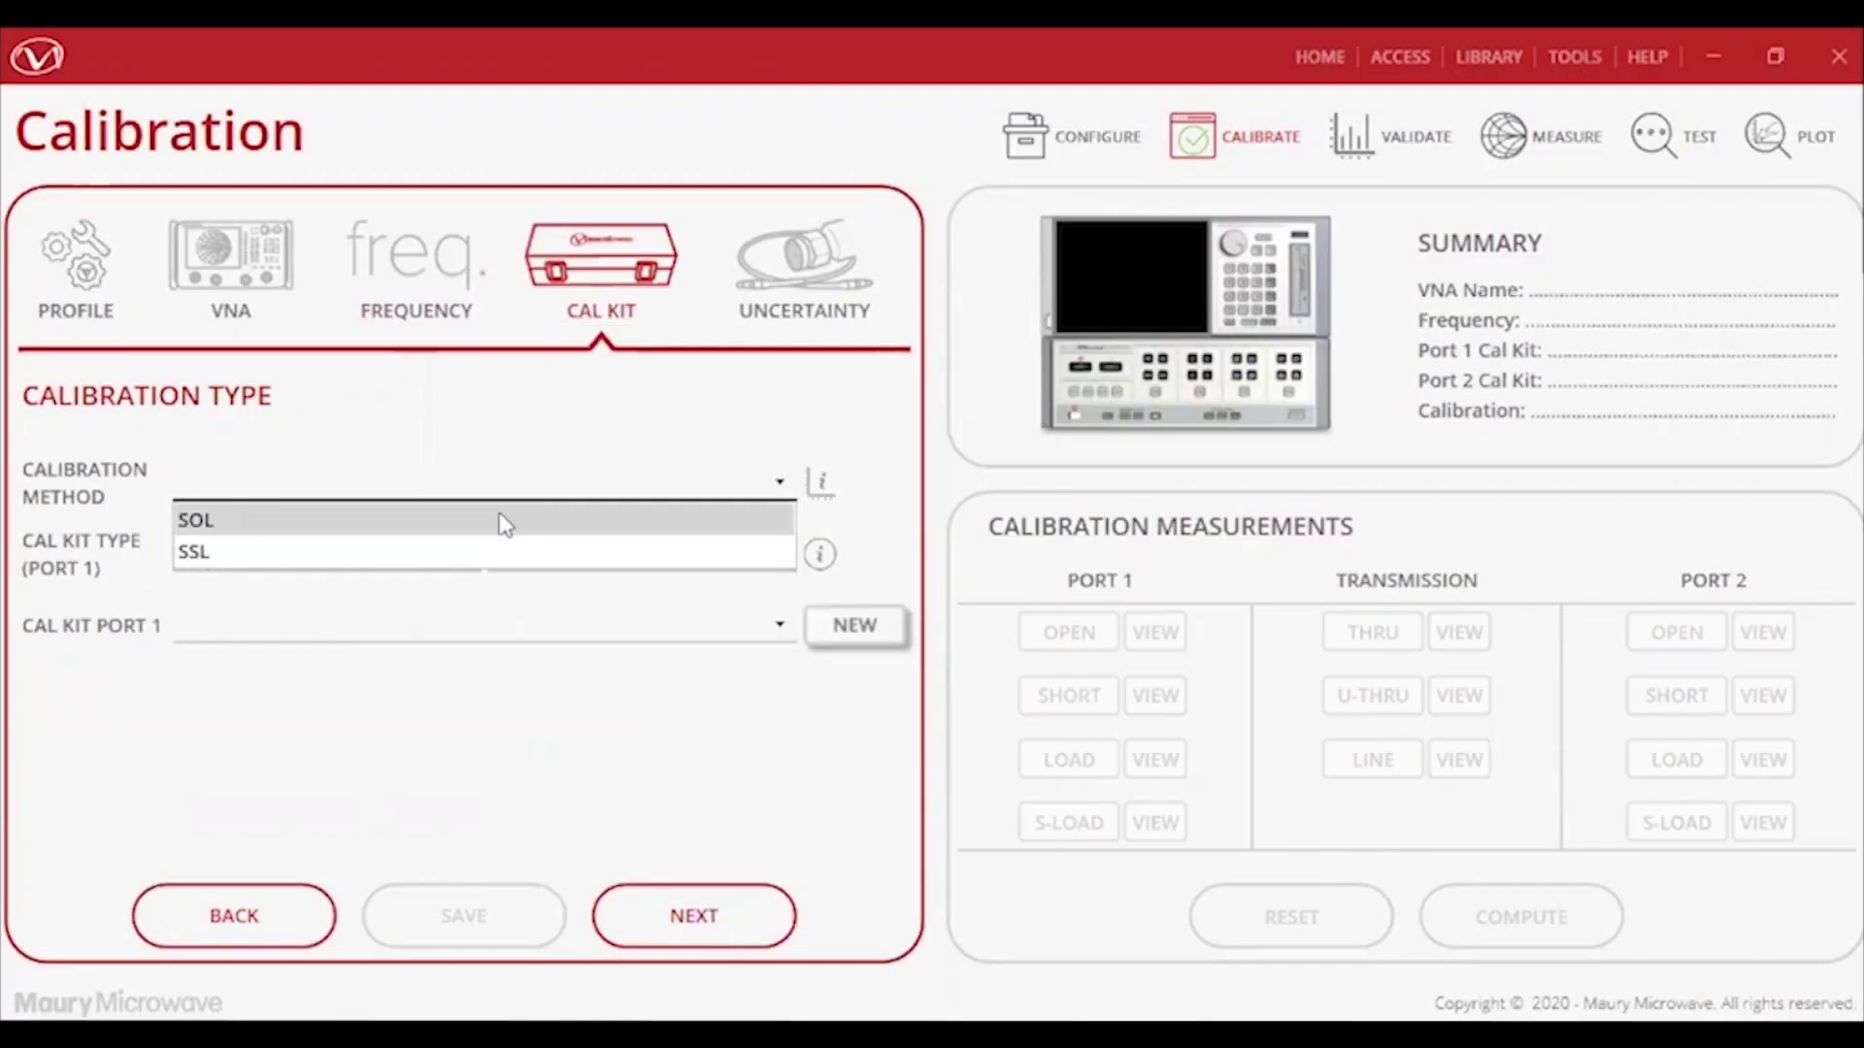
click(505, 522)
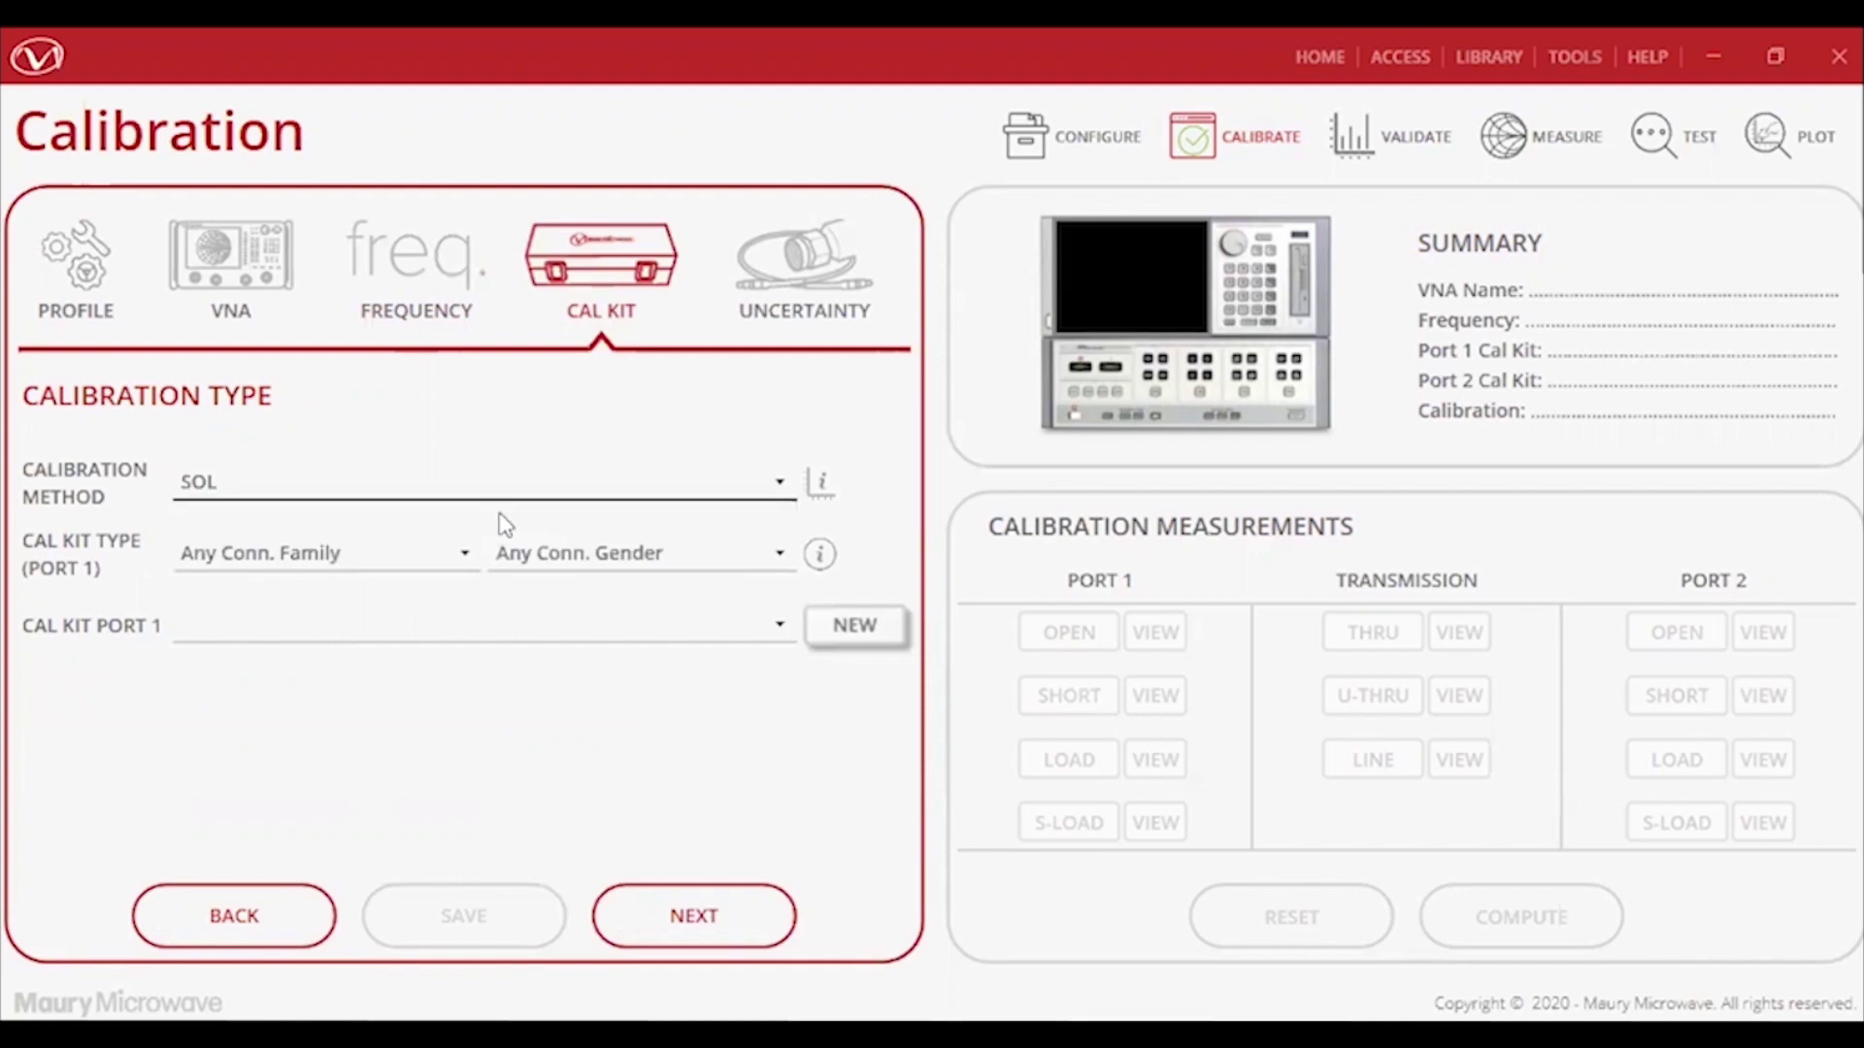
click(388, 553)
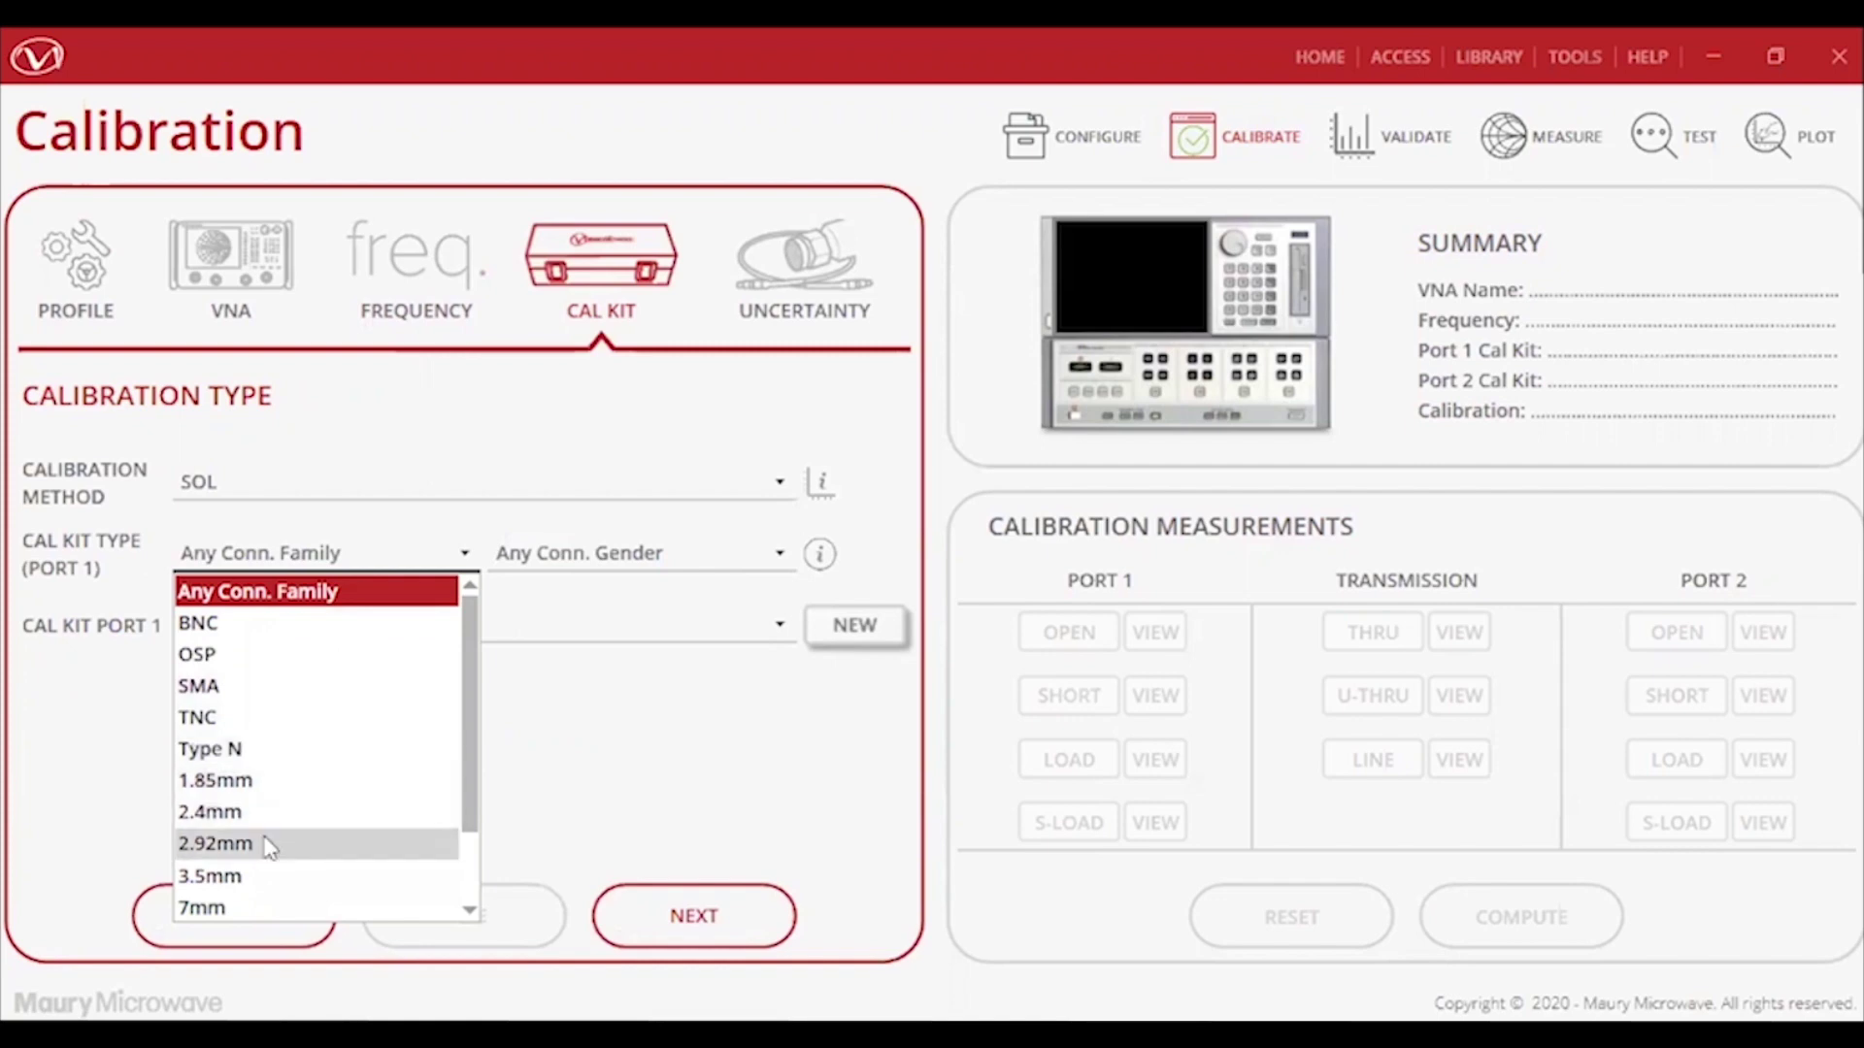
click(264, 873)
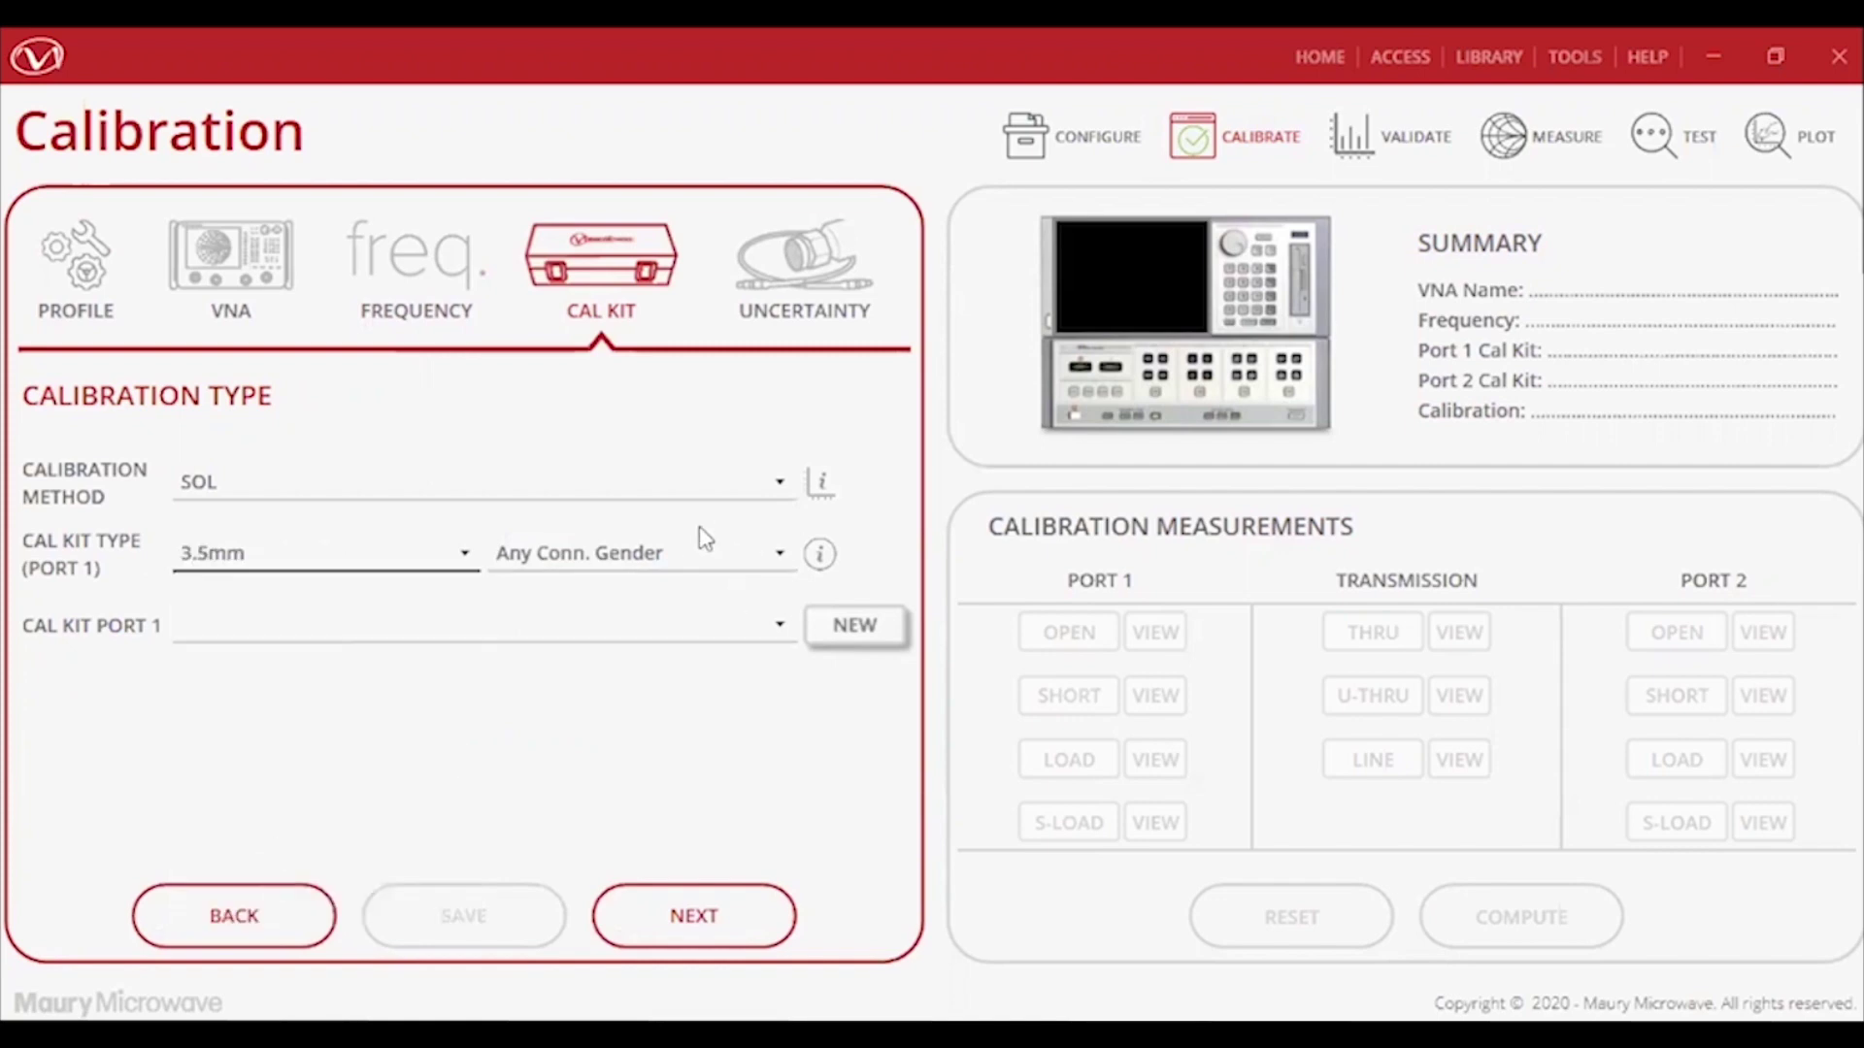
click(684, 553)
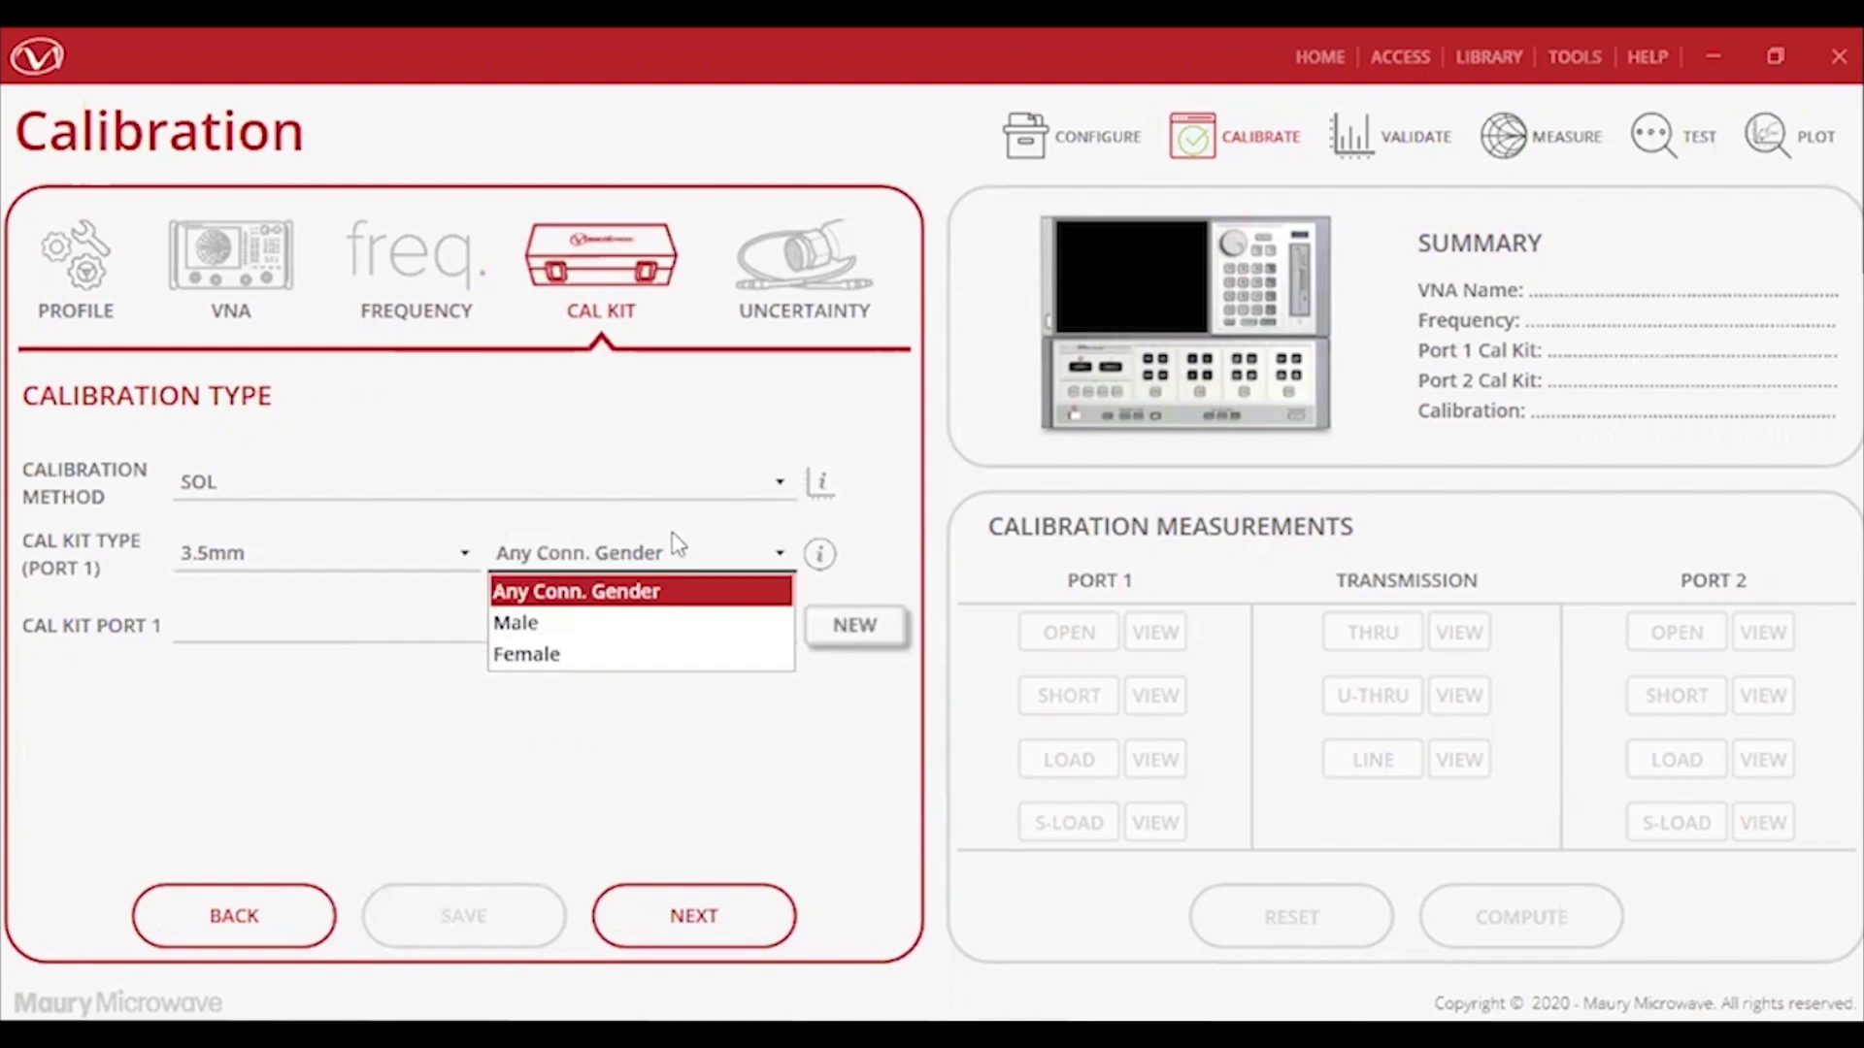
click(605, 668)
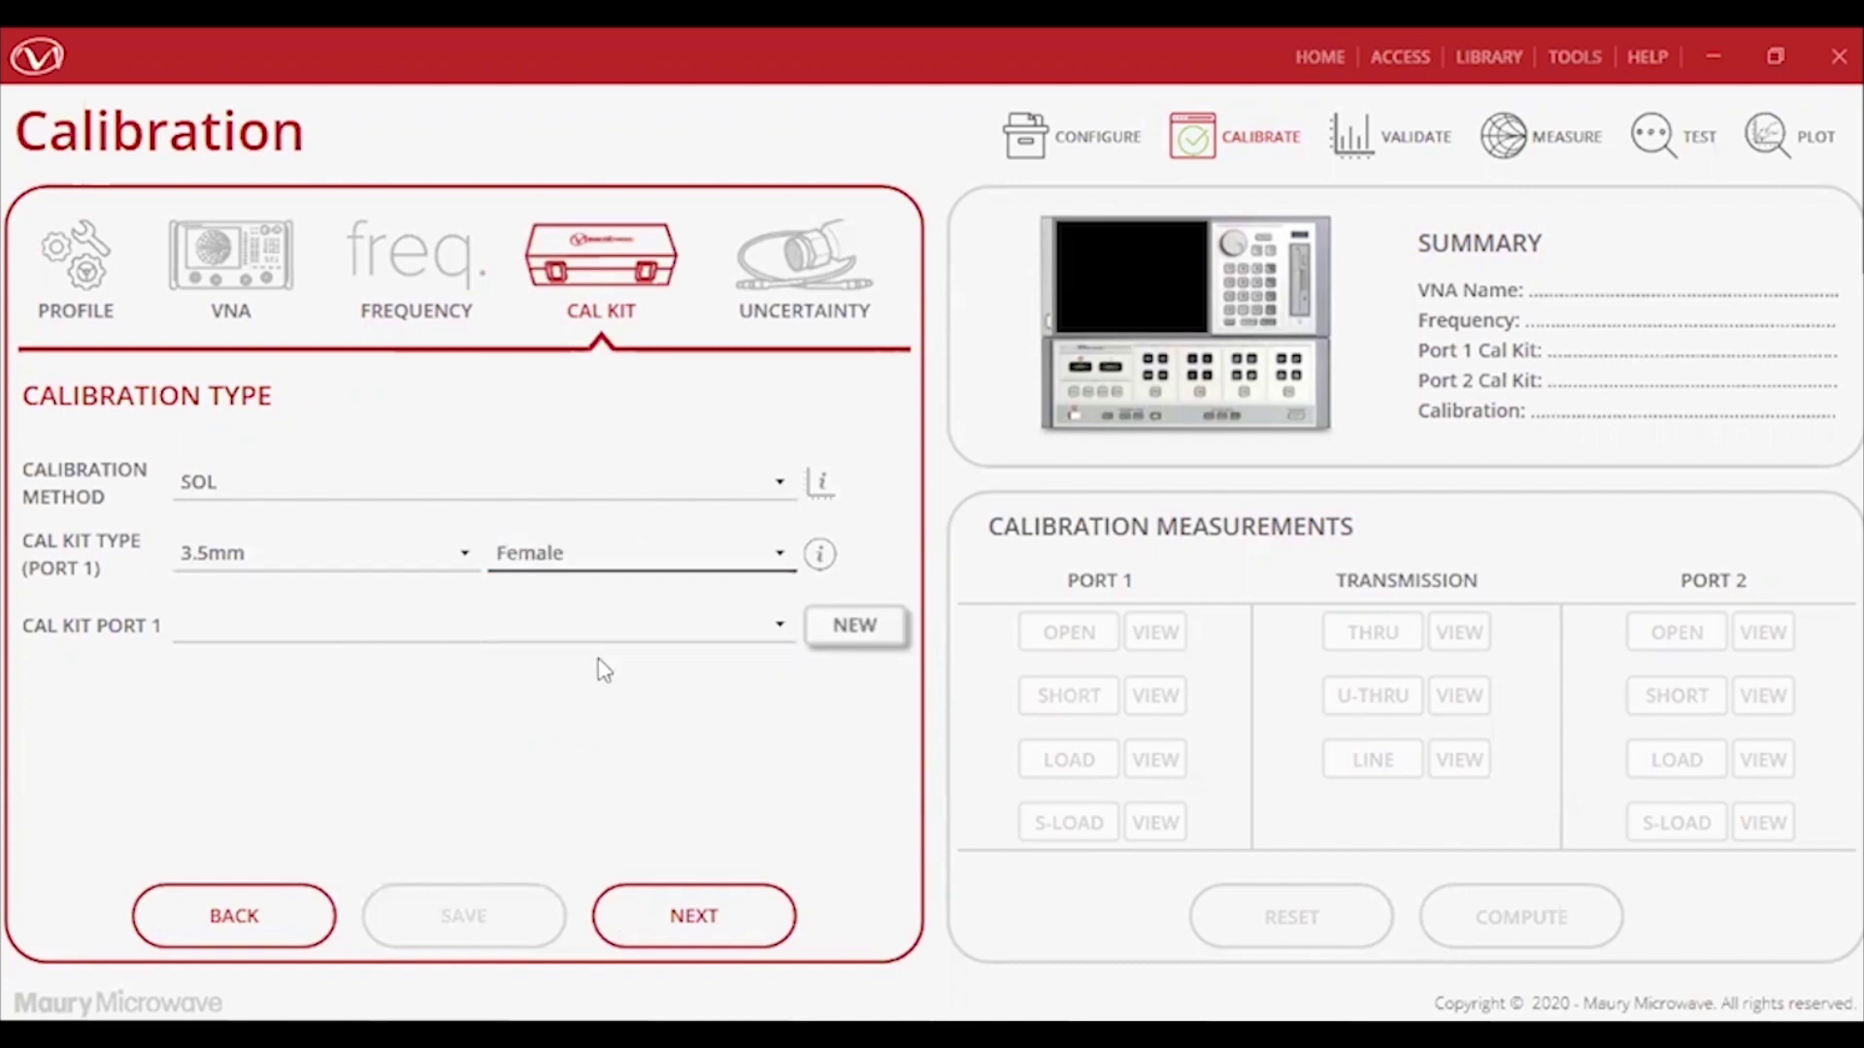
click(558, 630)
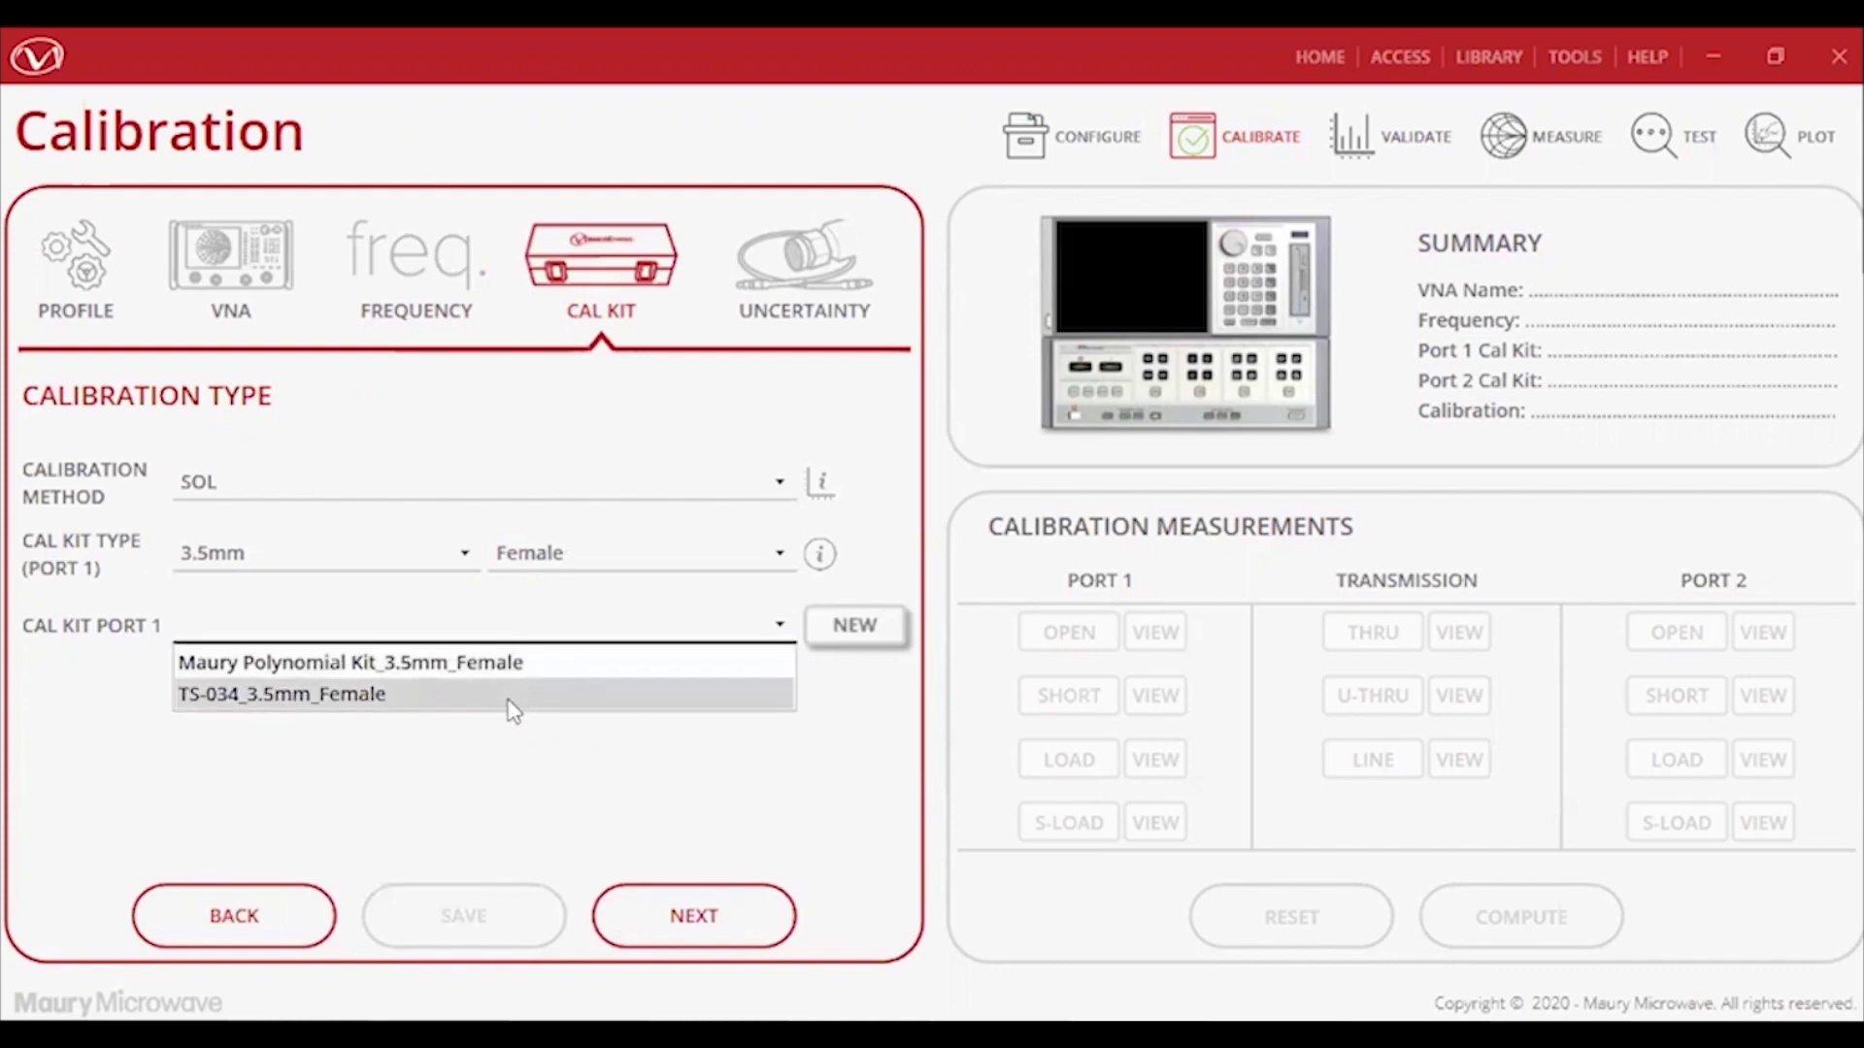
click(509, 701)
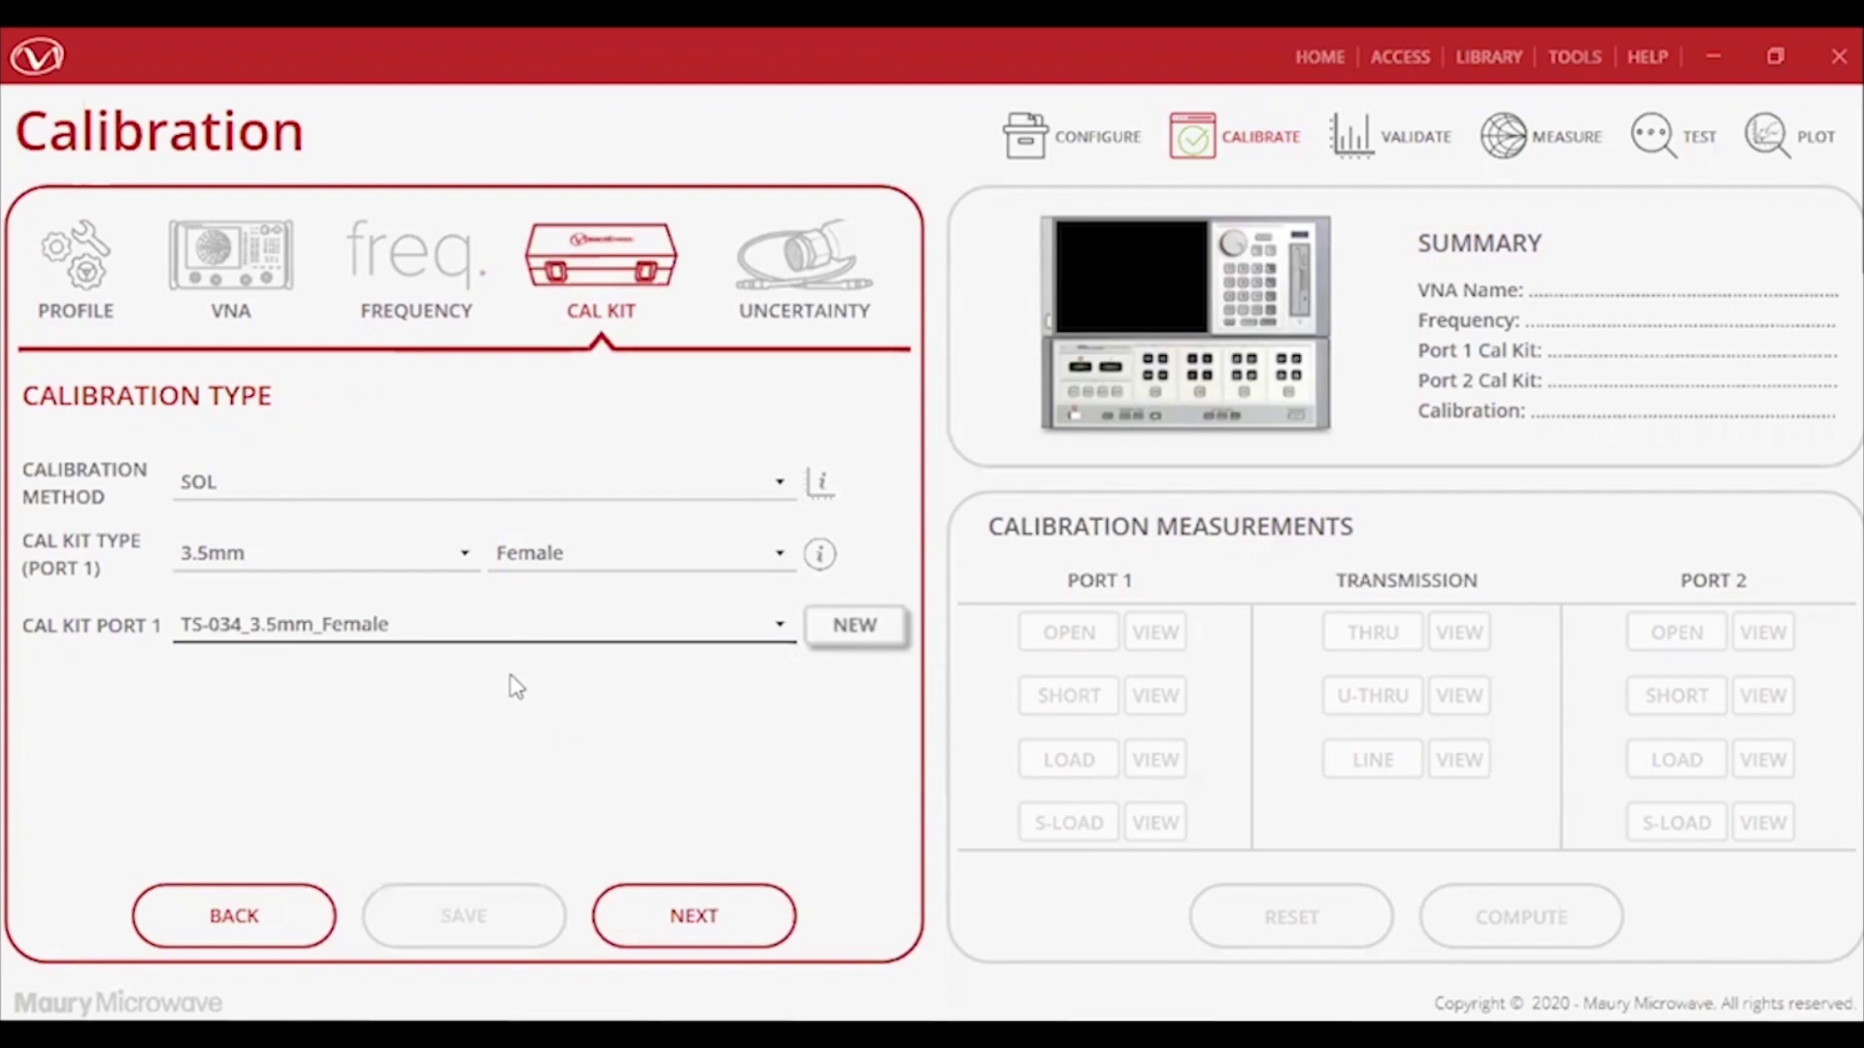
Assign Maury Database (Test L)_3.5mm cable and Maury Database_3.5mm connector to port 1, then save.
click(722, 939)
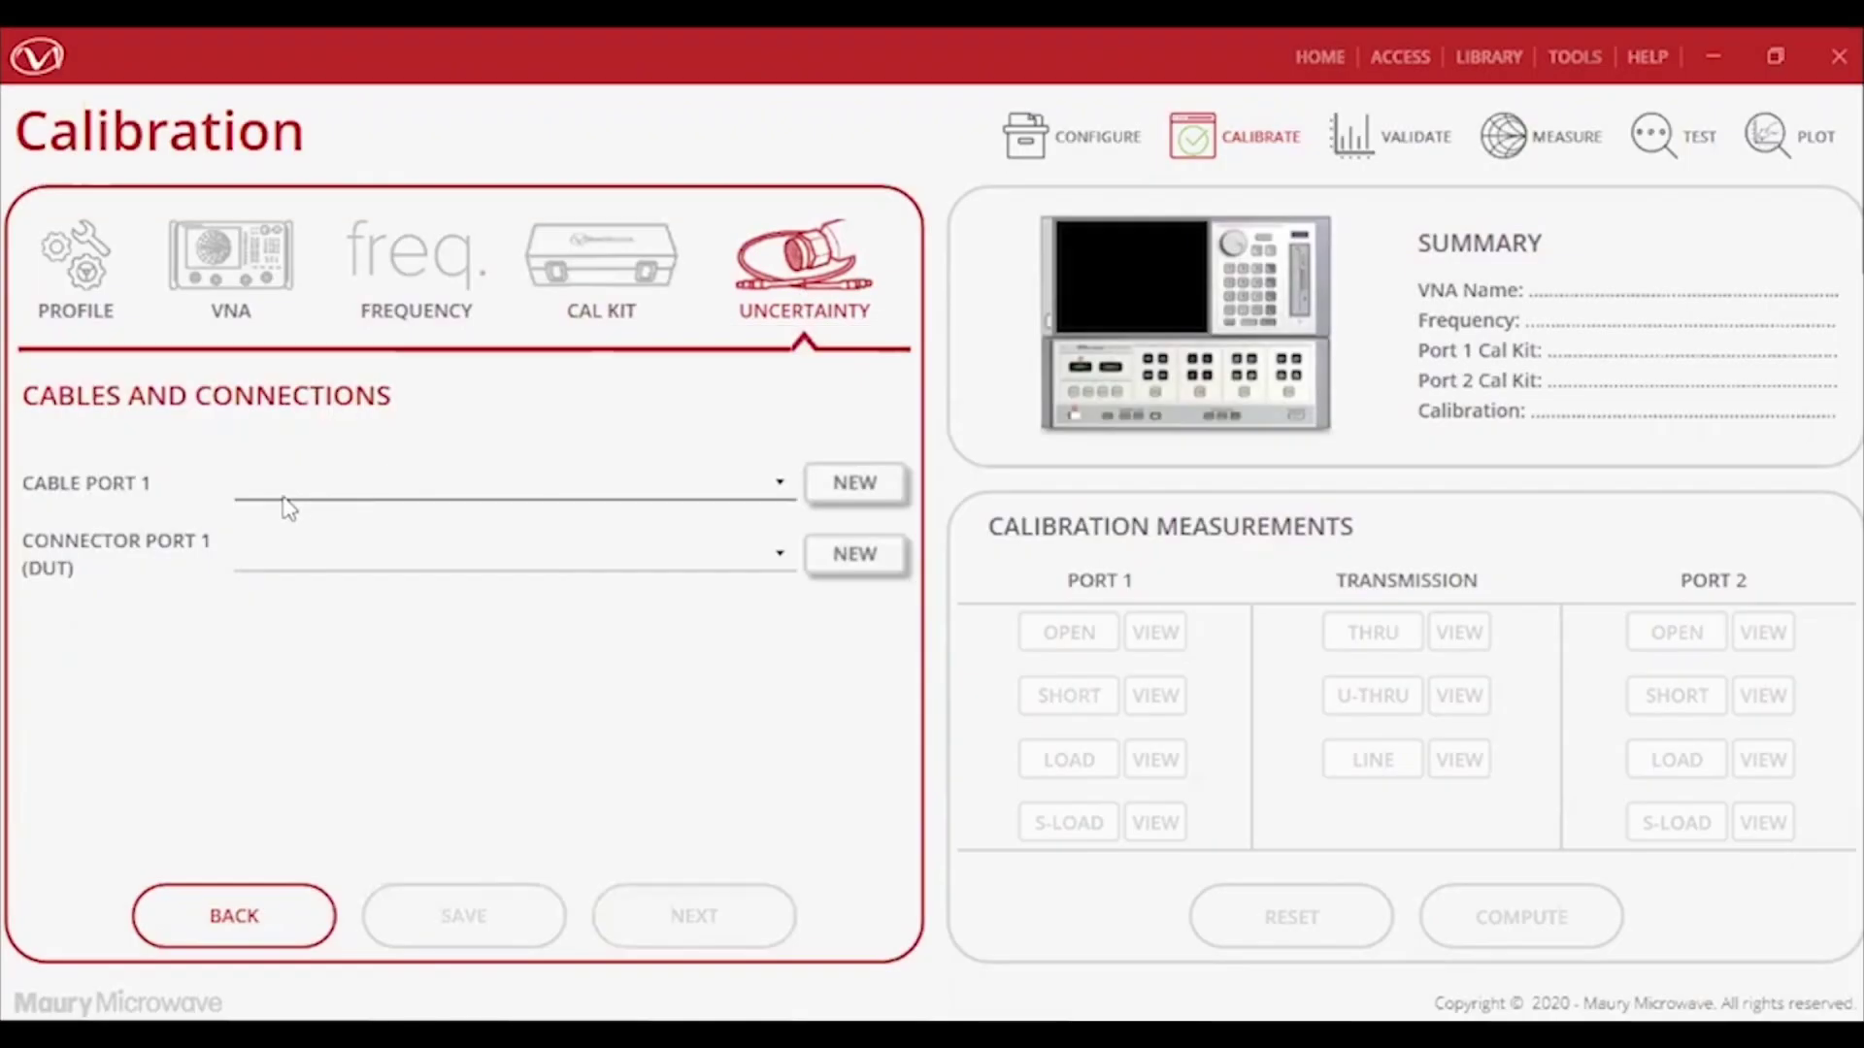
click(292, 494)
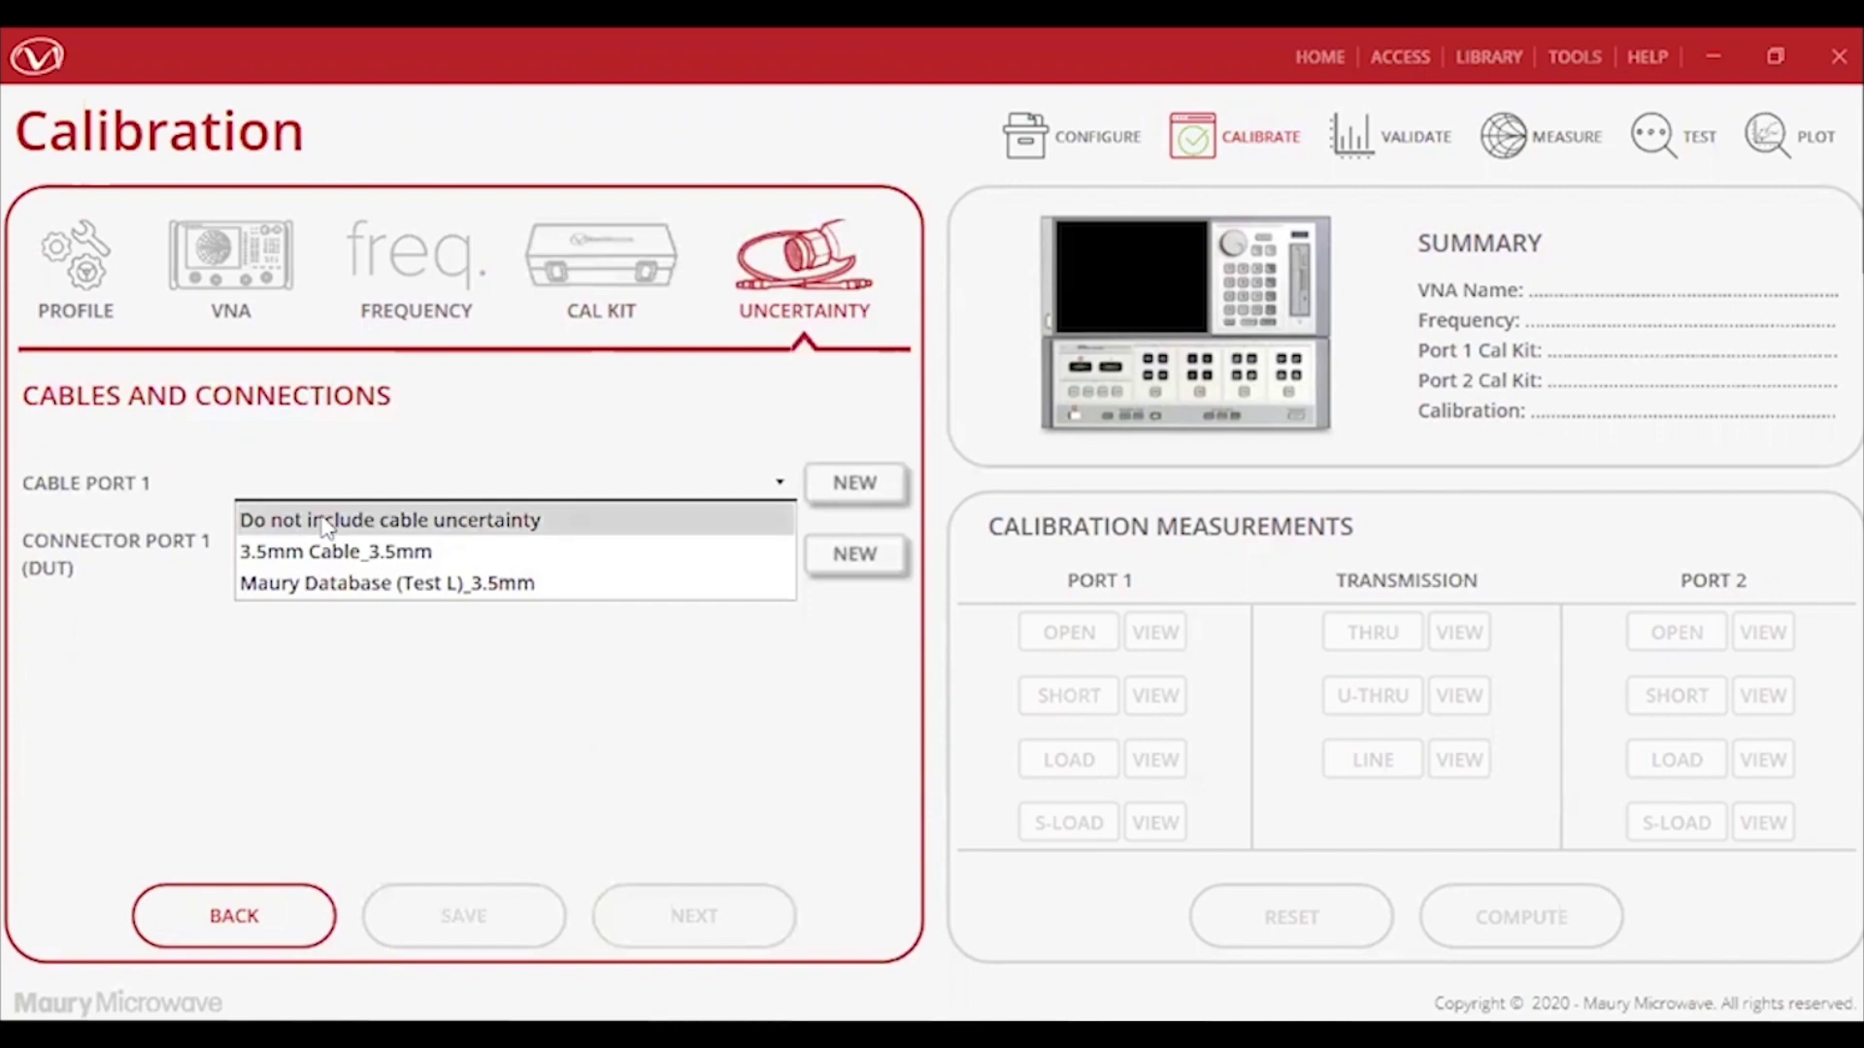
click(338, 587)
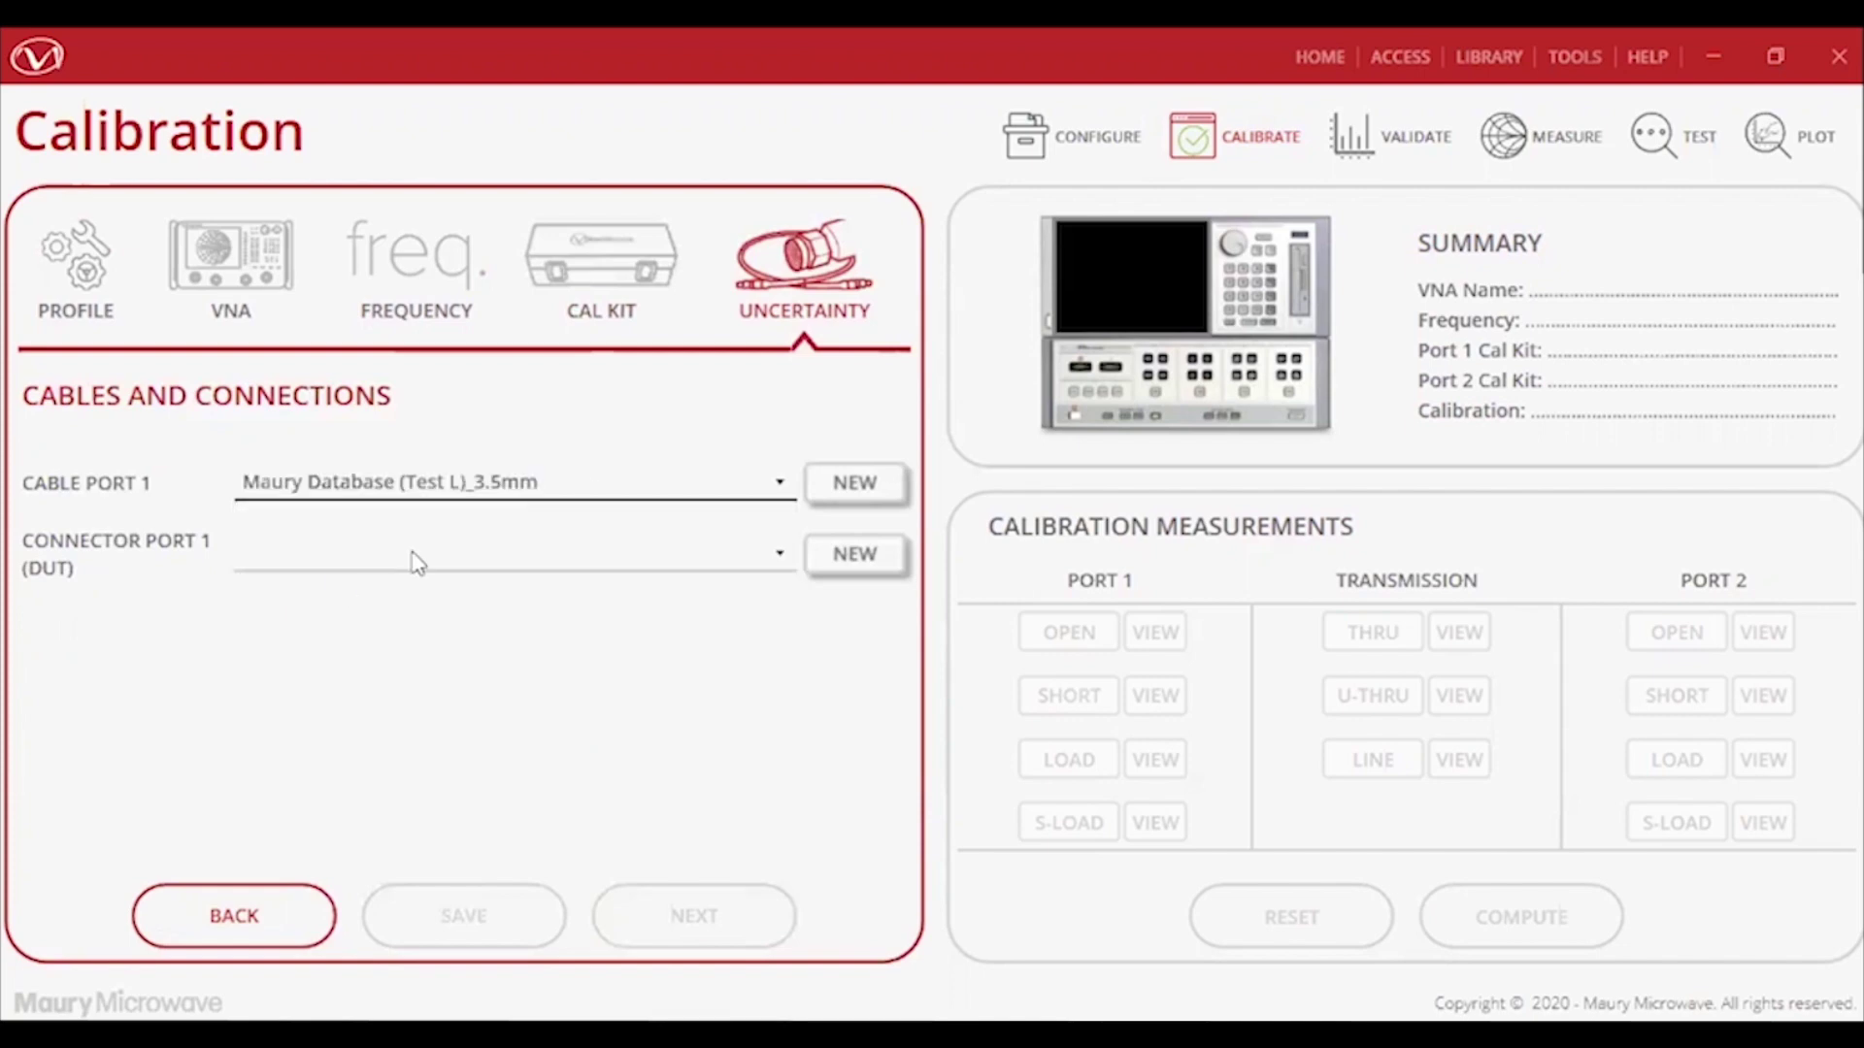
click(654, 551)
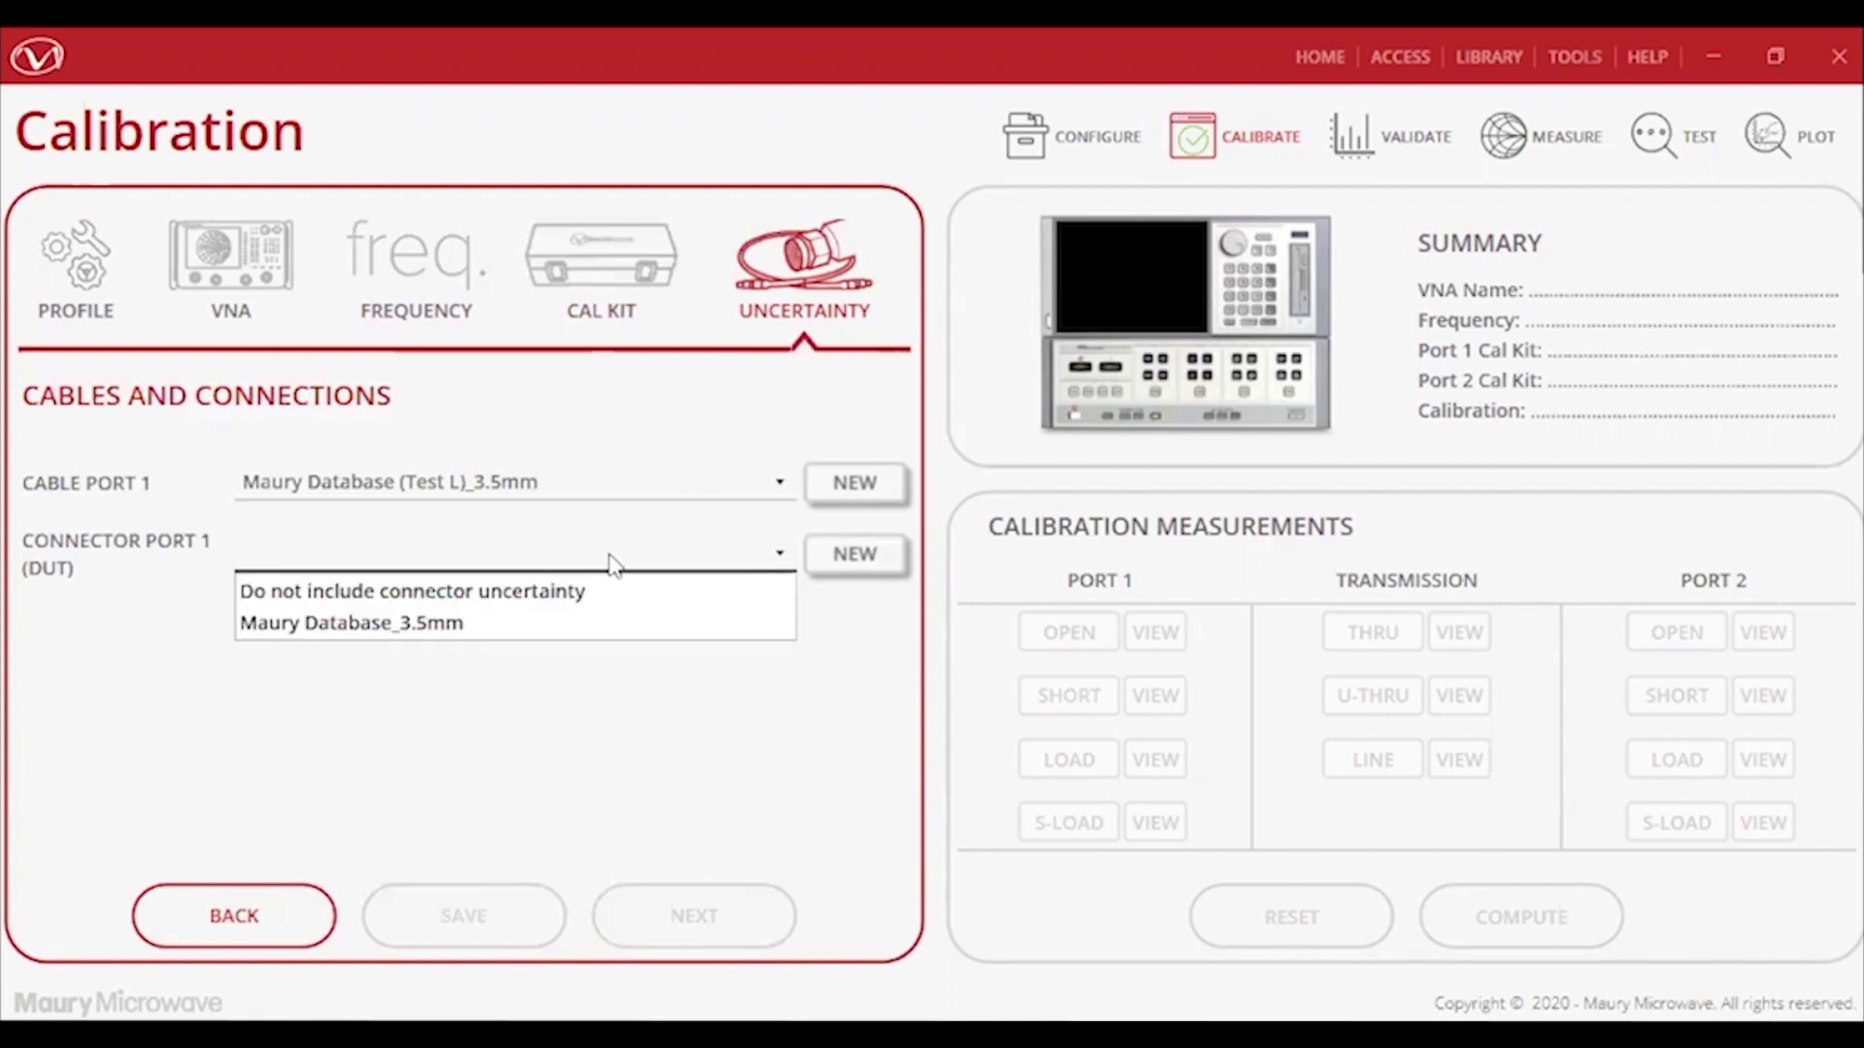
click(521, 629)
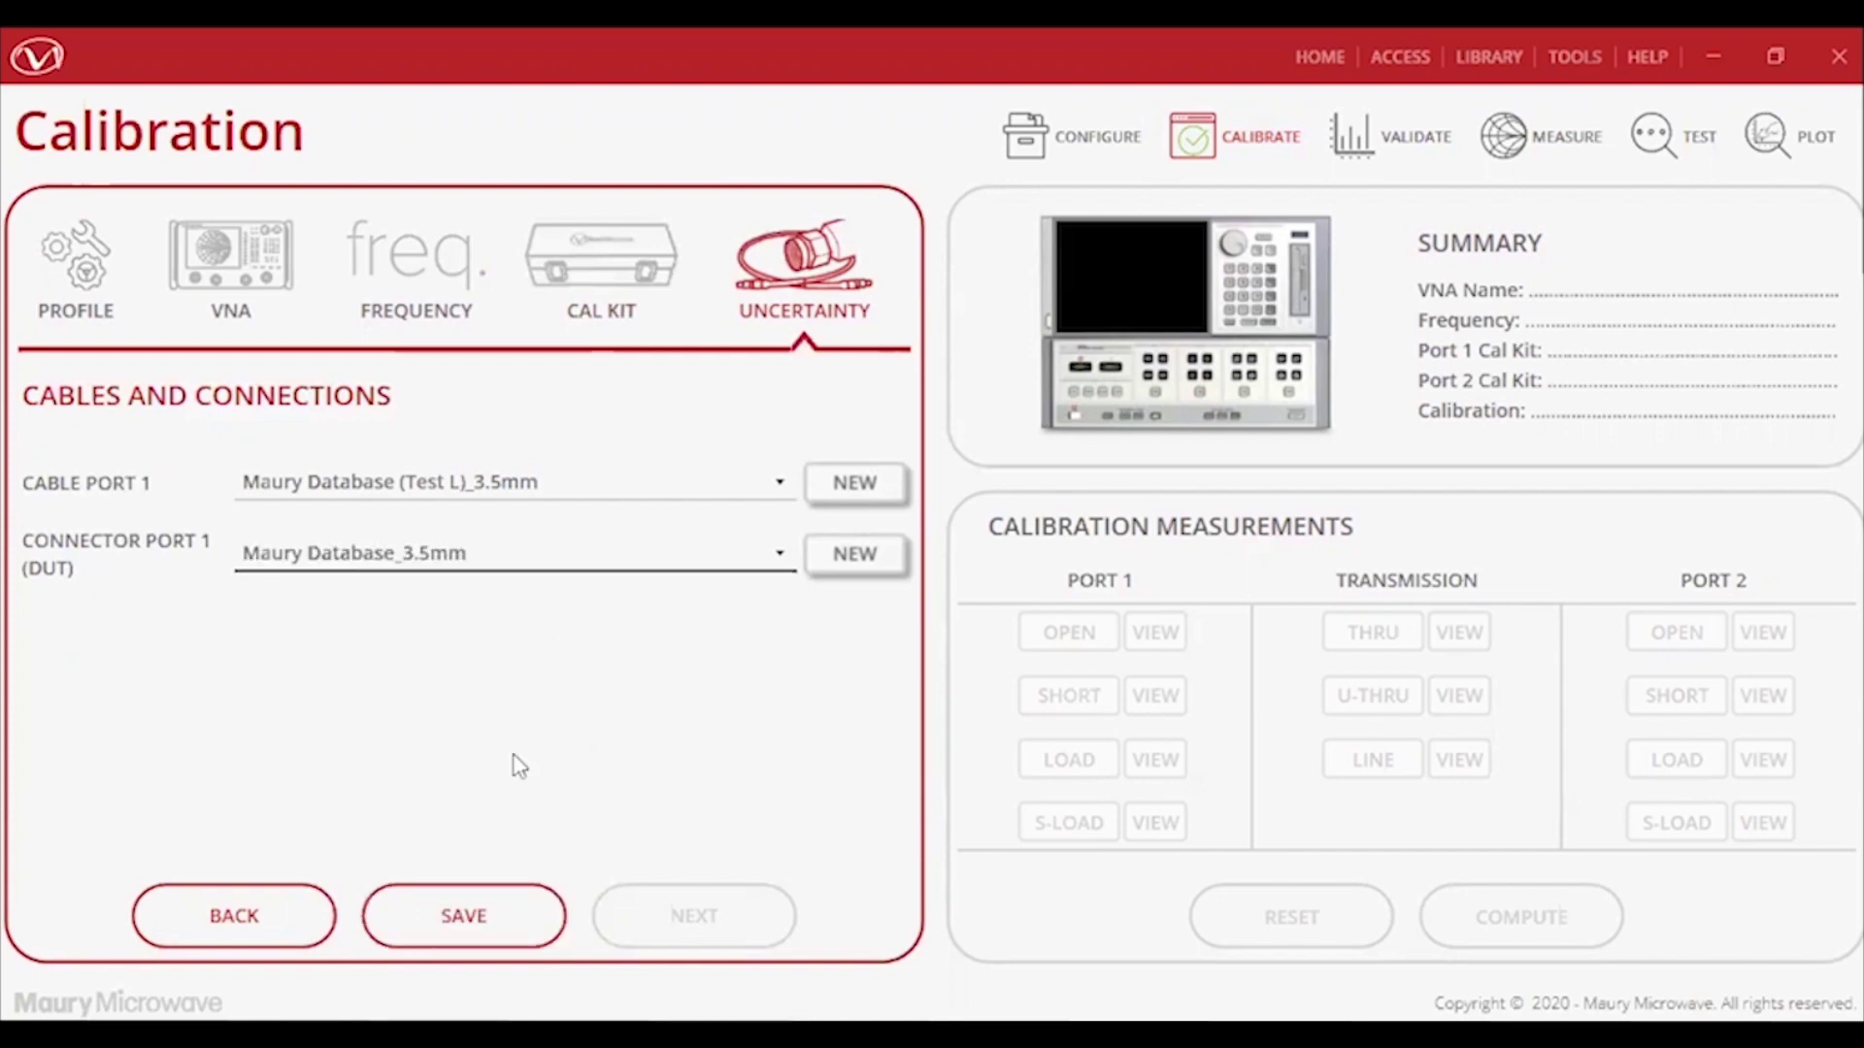
click(464, 913)
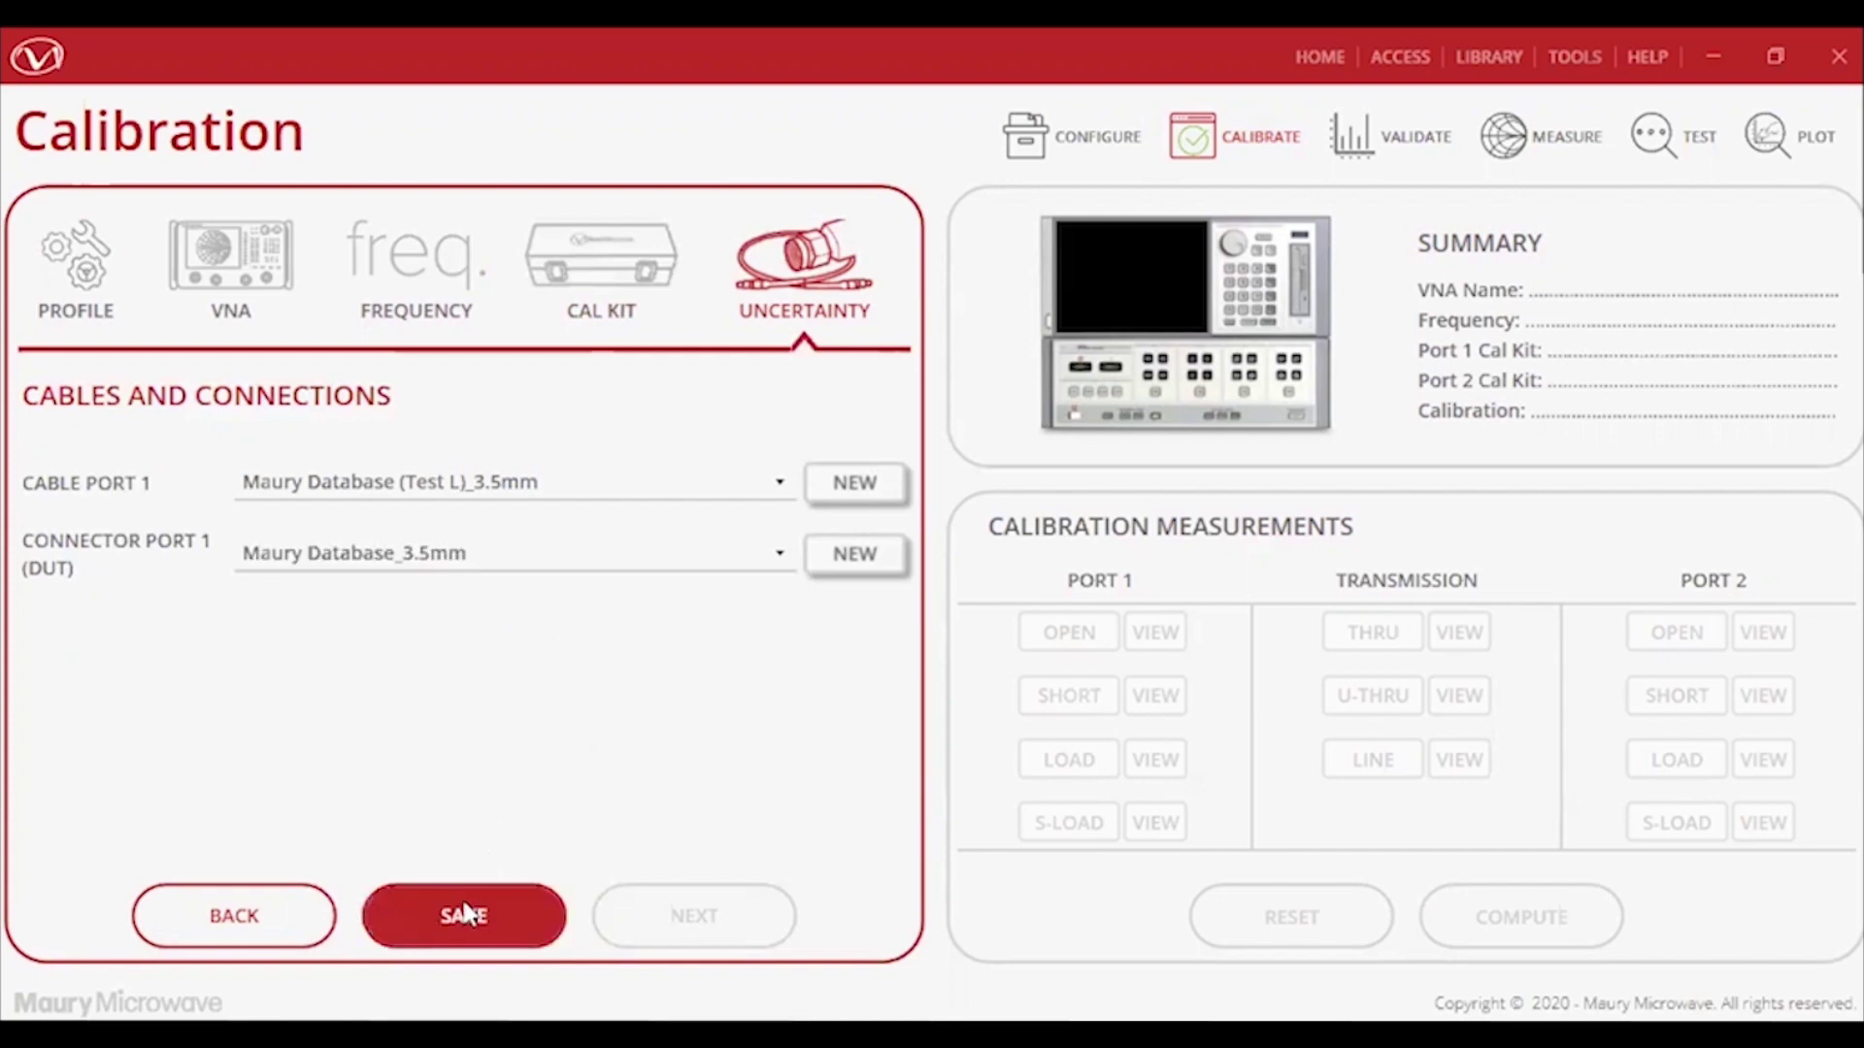
Measure the port 1 short, open and load, dismissing each plot, then compute and save the calibration.
click(1068, 695)
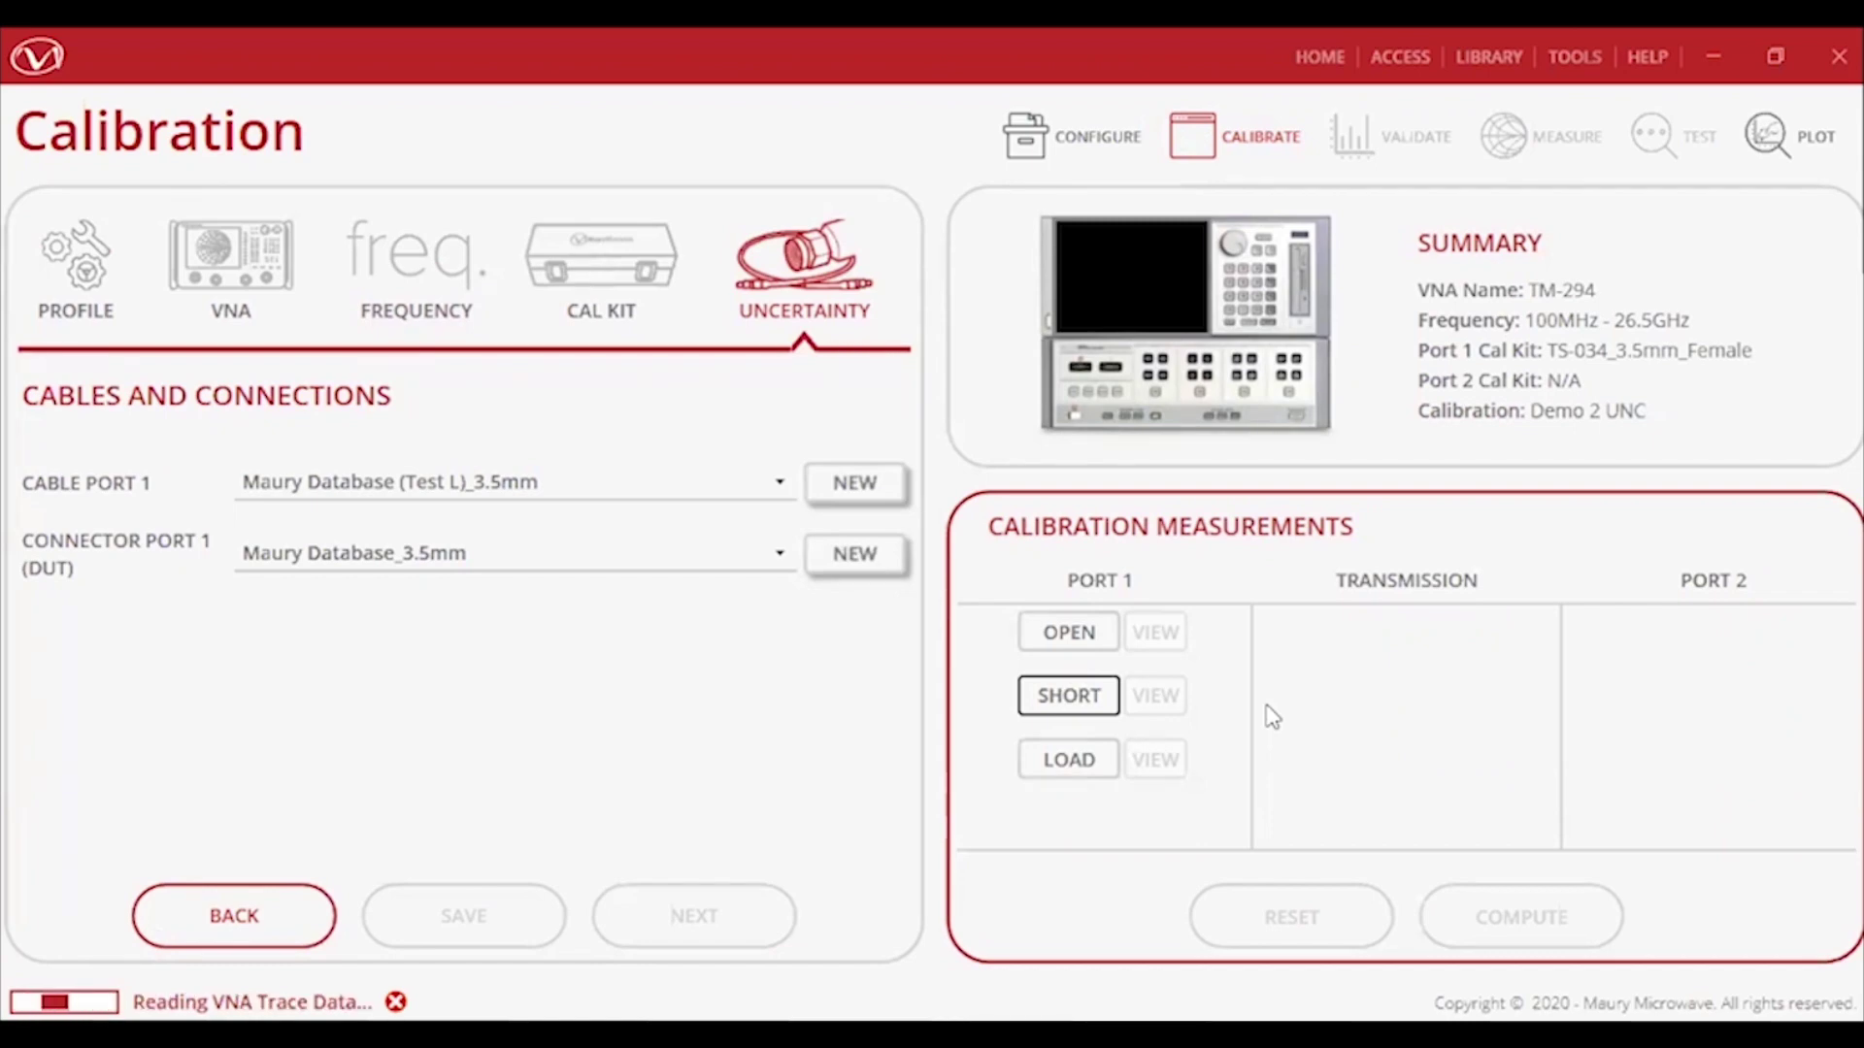
key(Return)
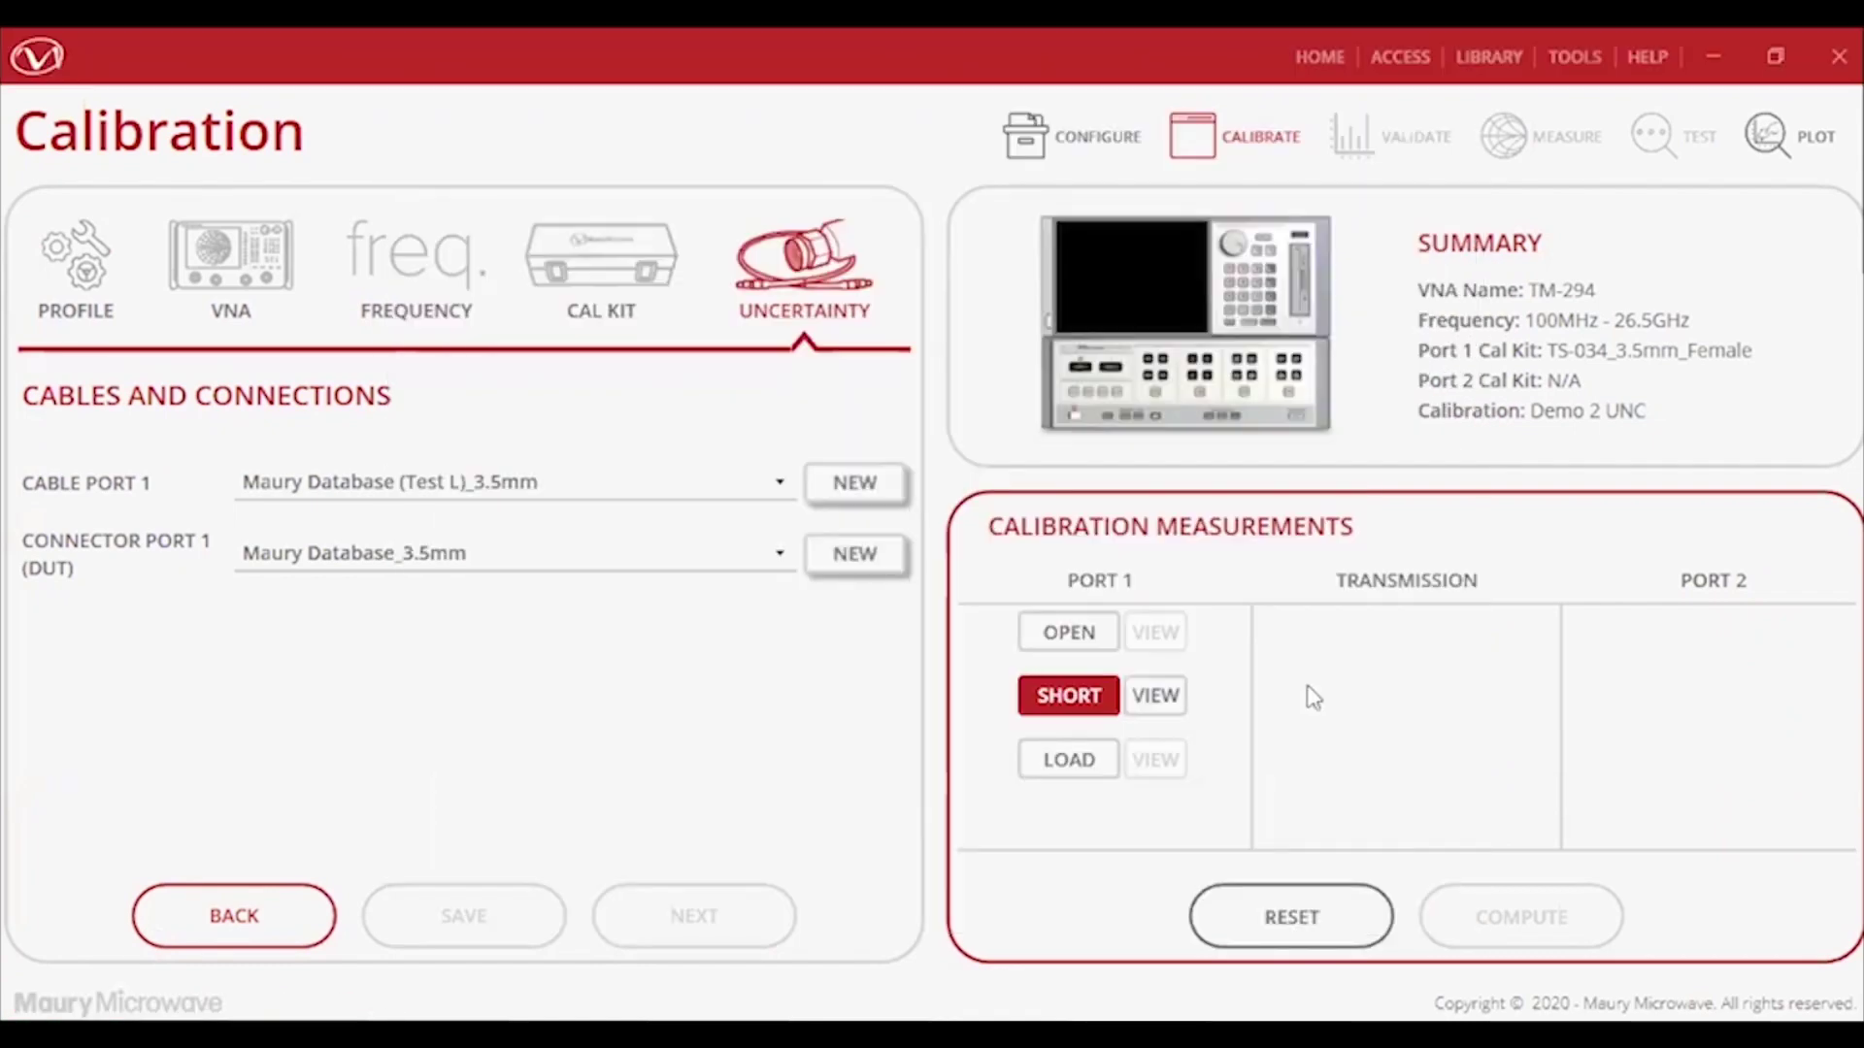
click(1065, 637)
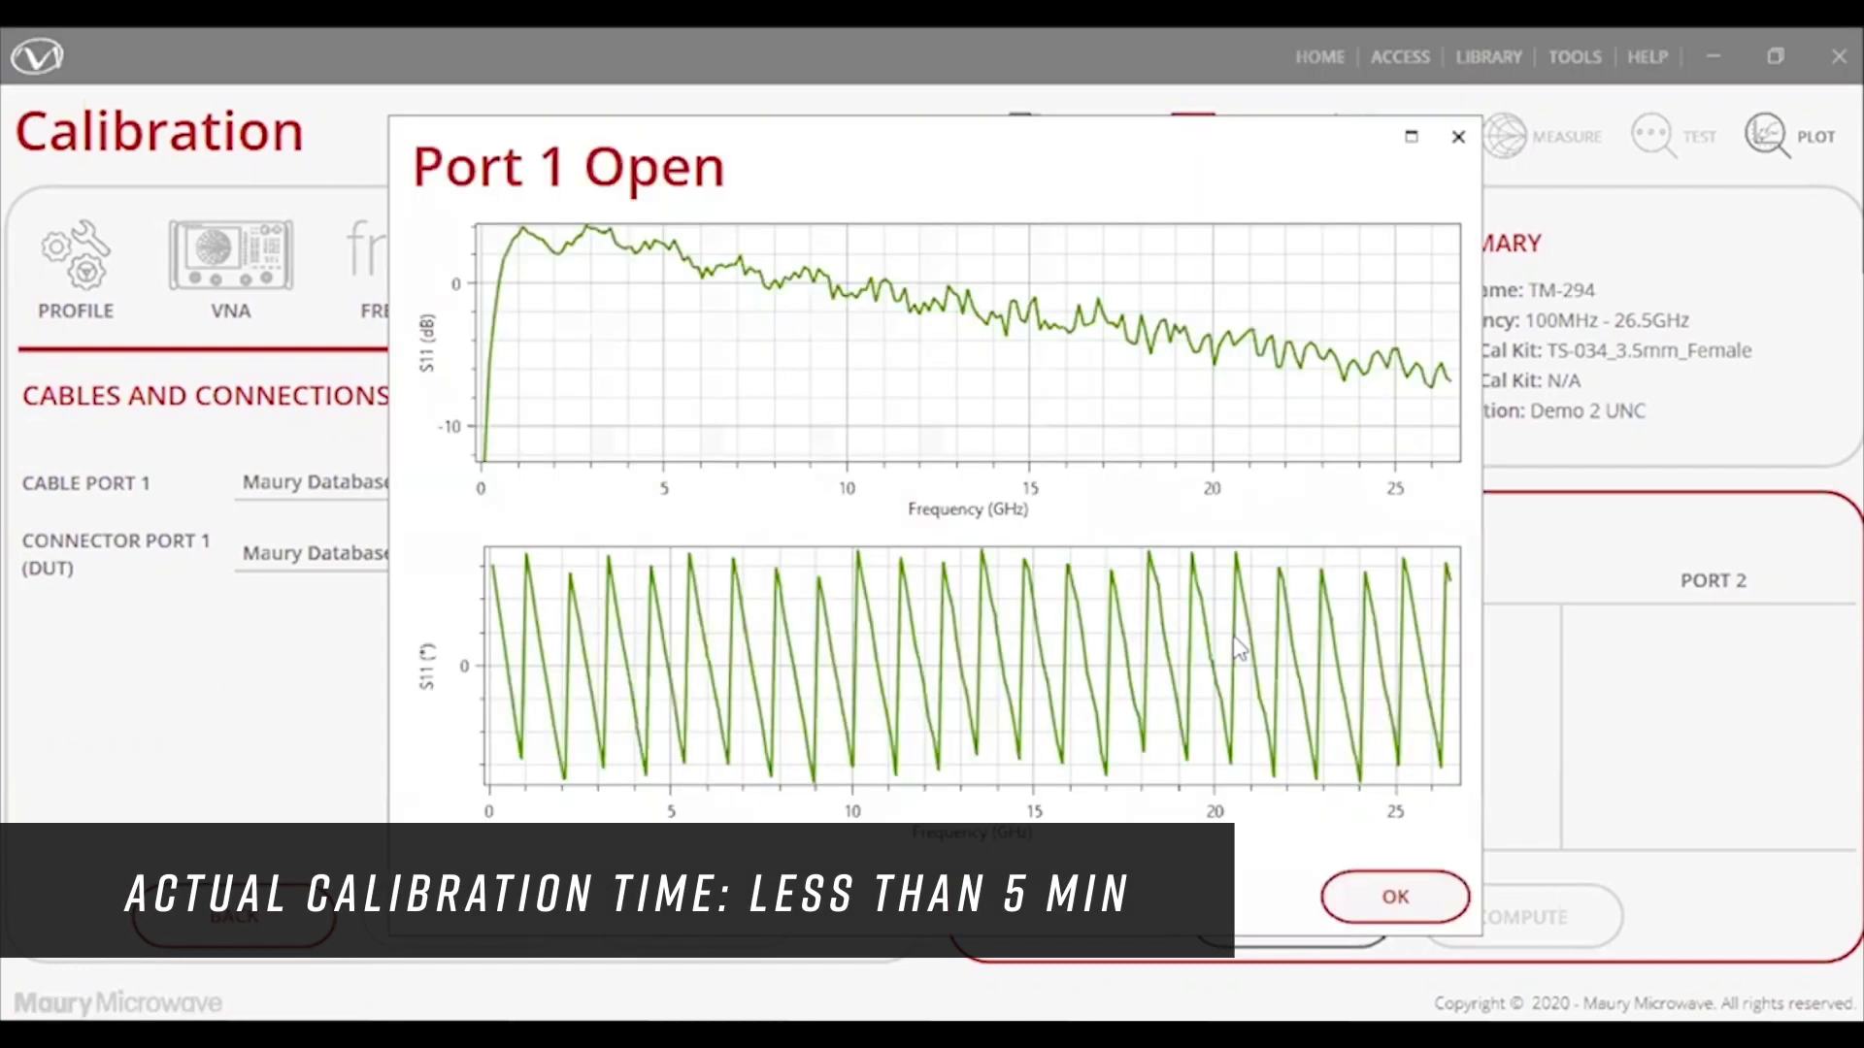
click(1364, 892)
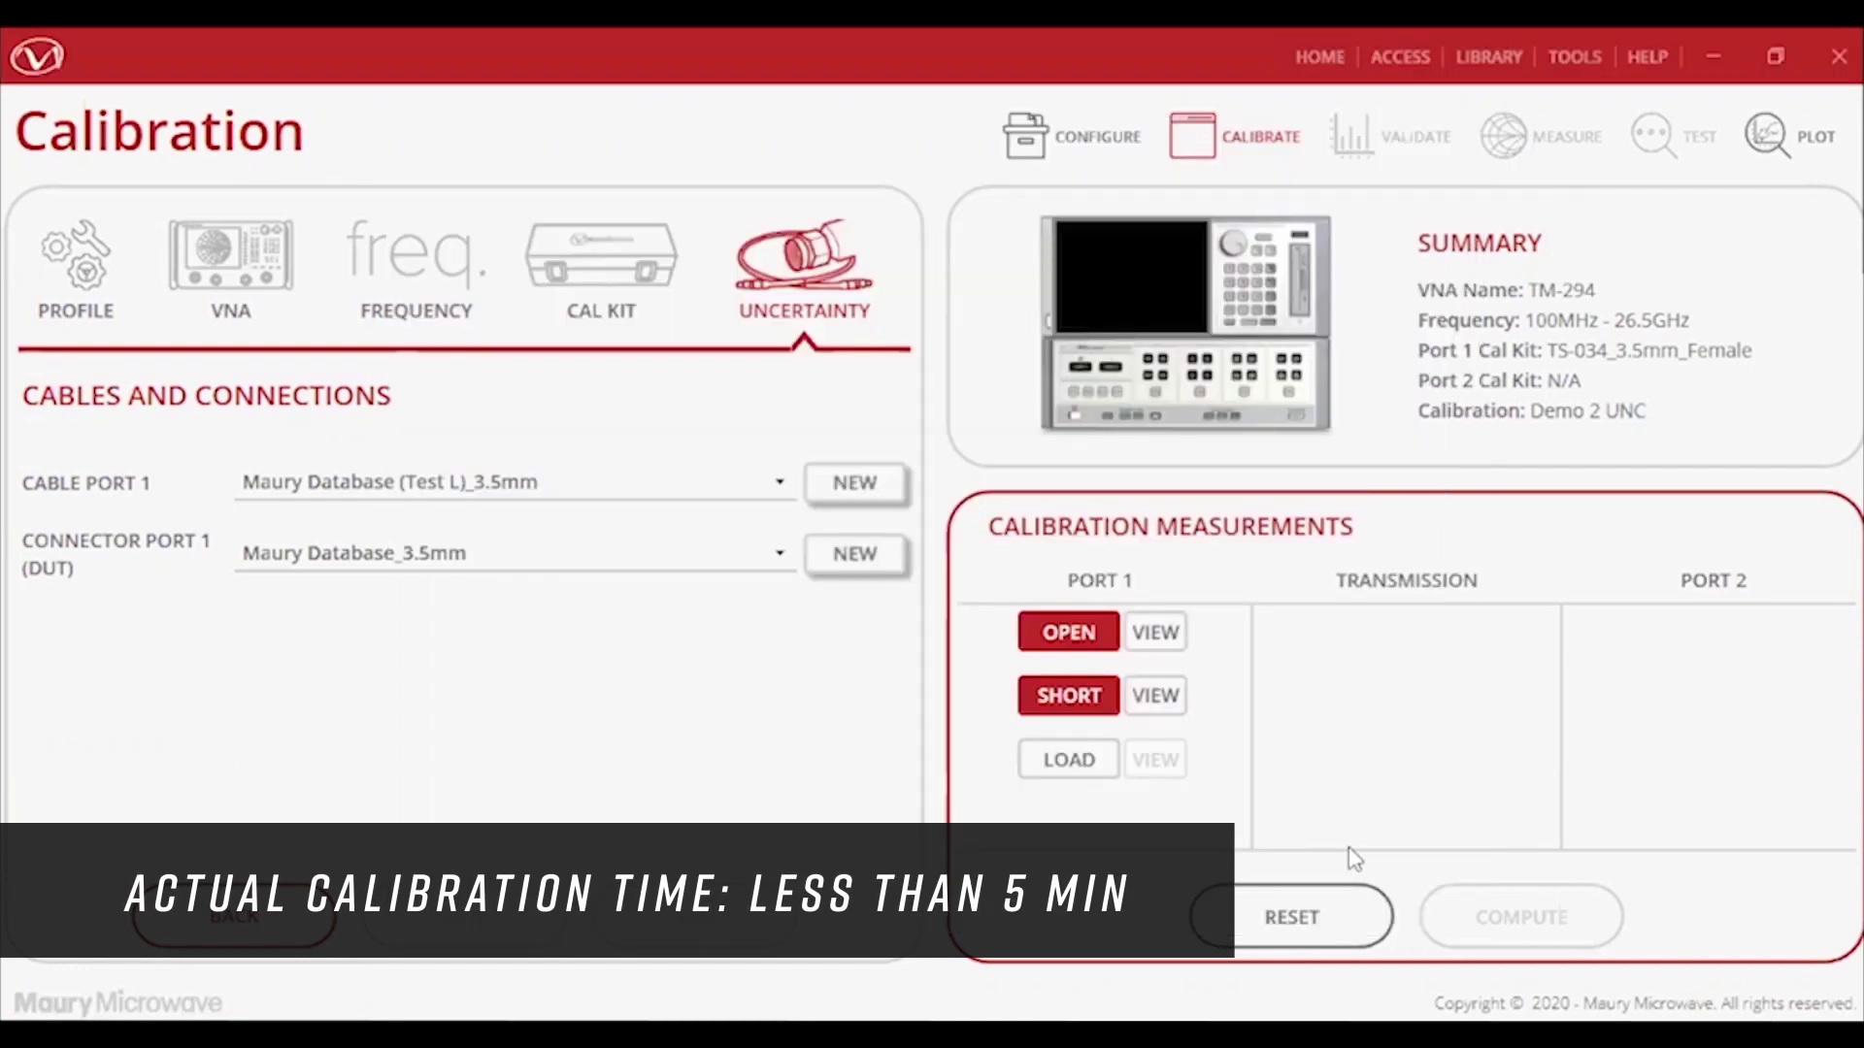
click(1069, 760)
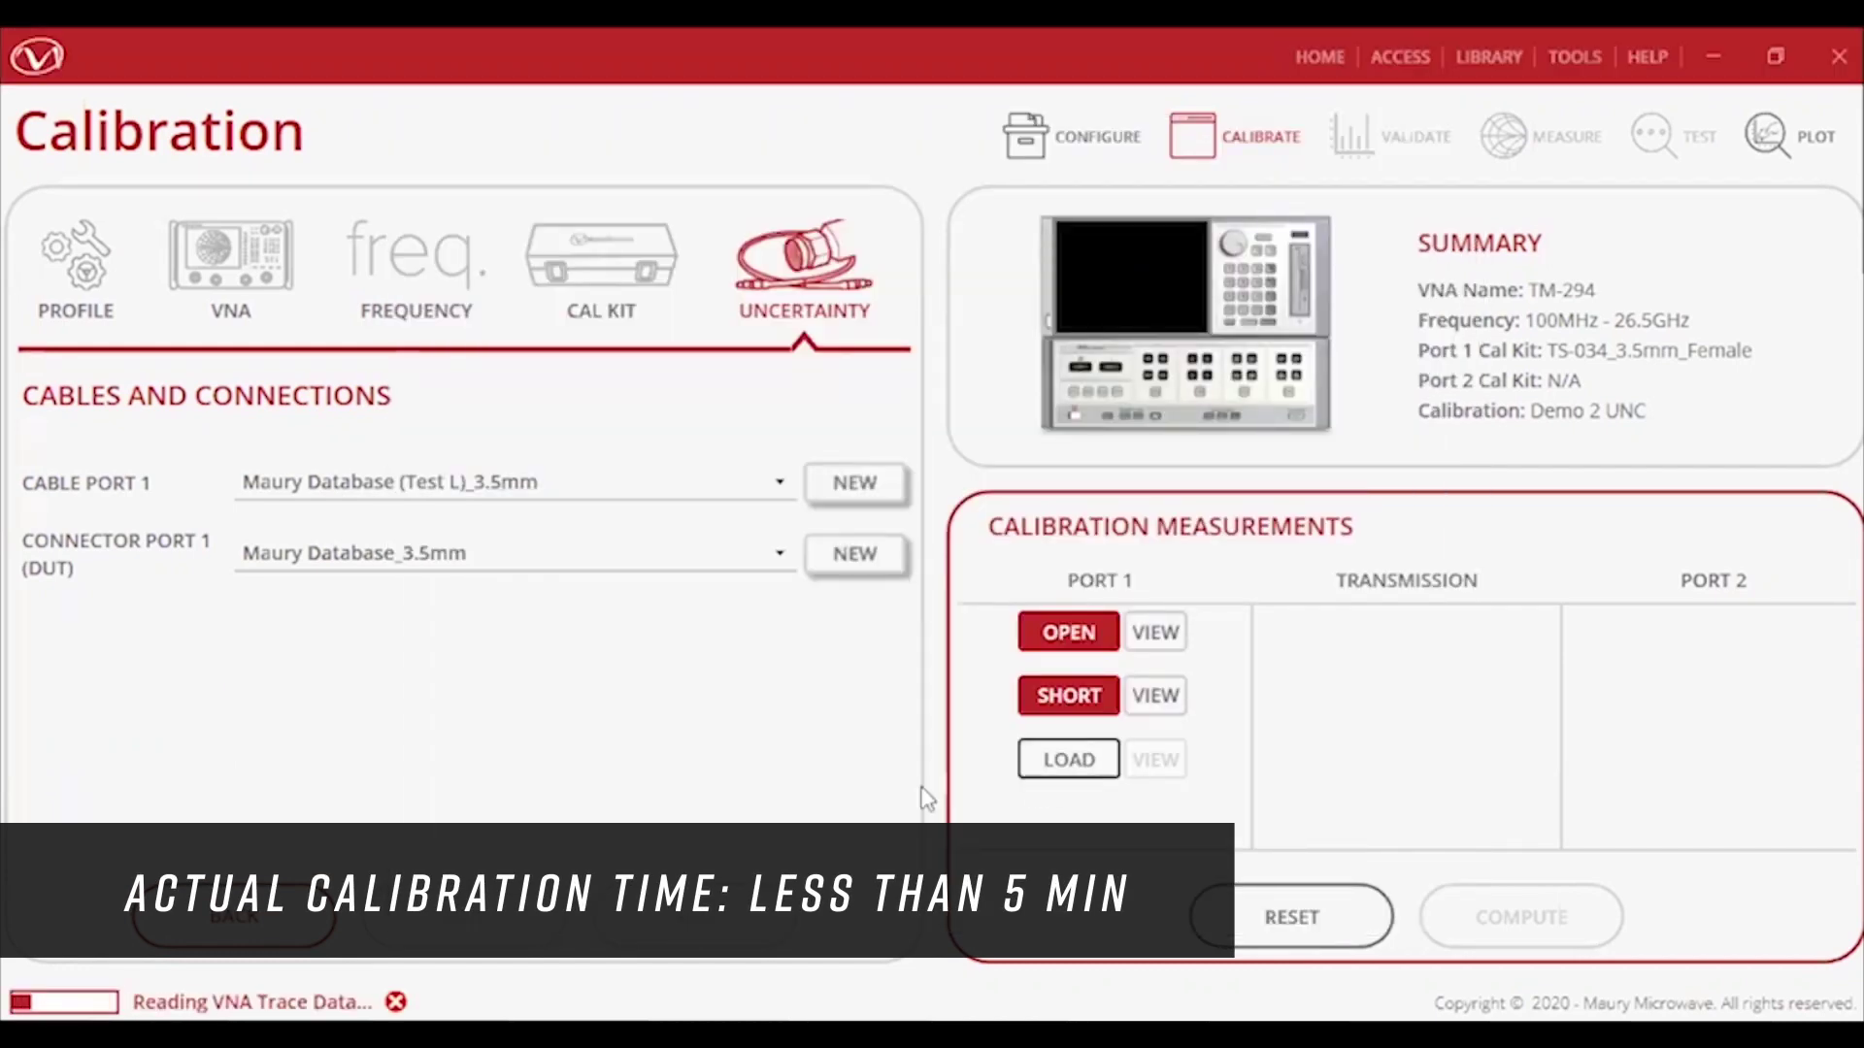
click(1398, 894)
click(1471, 893)
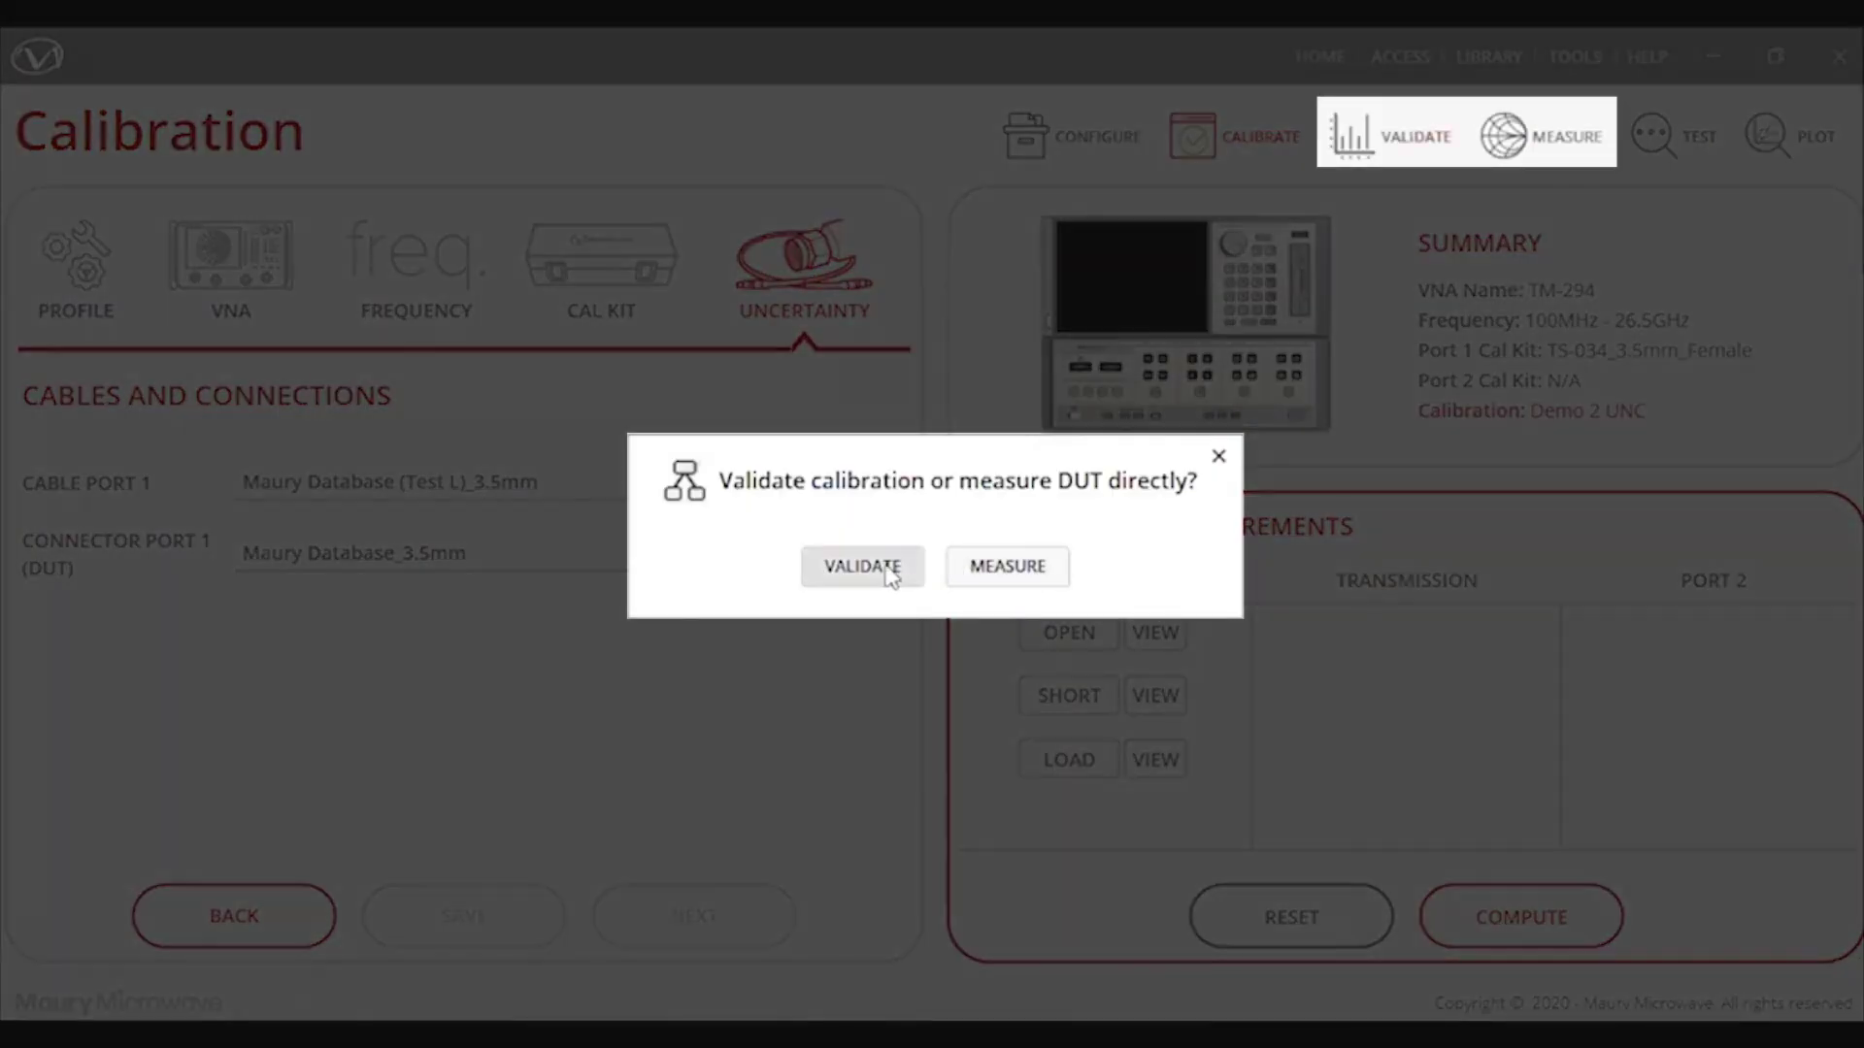
Choose to validate the calibration and select the verification kit method.
click(885, 571)
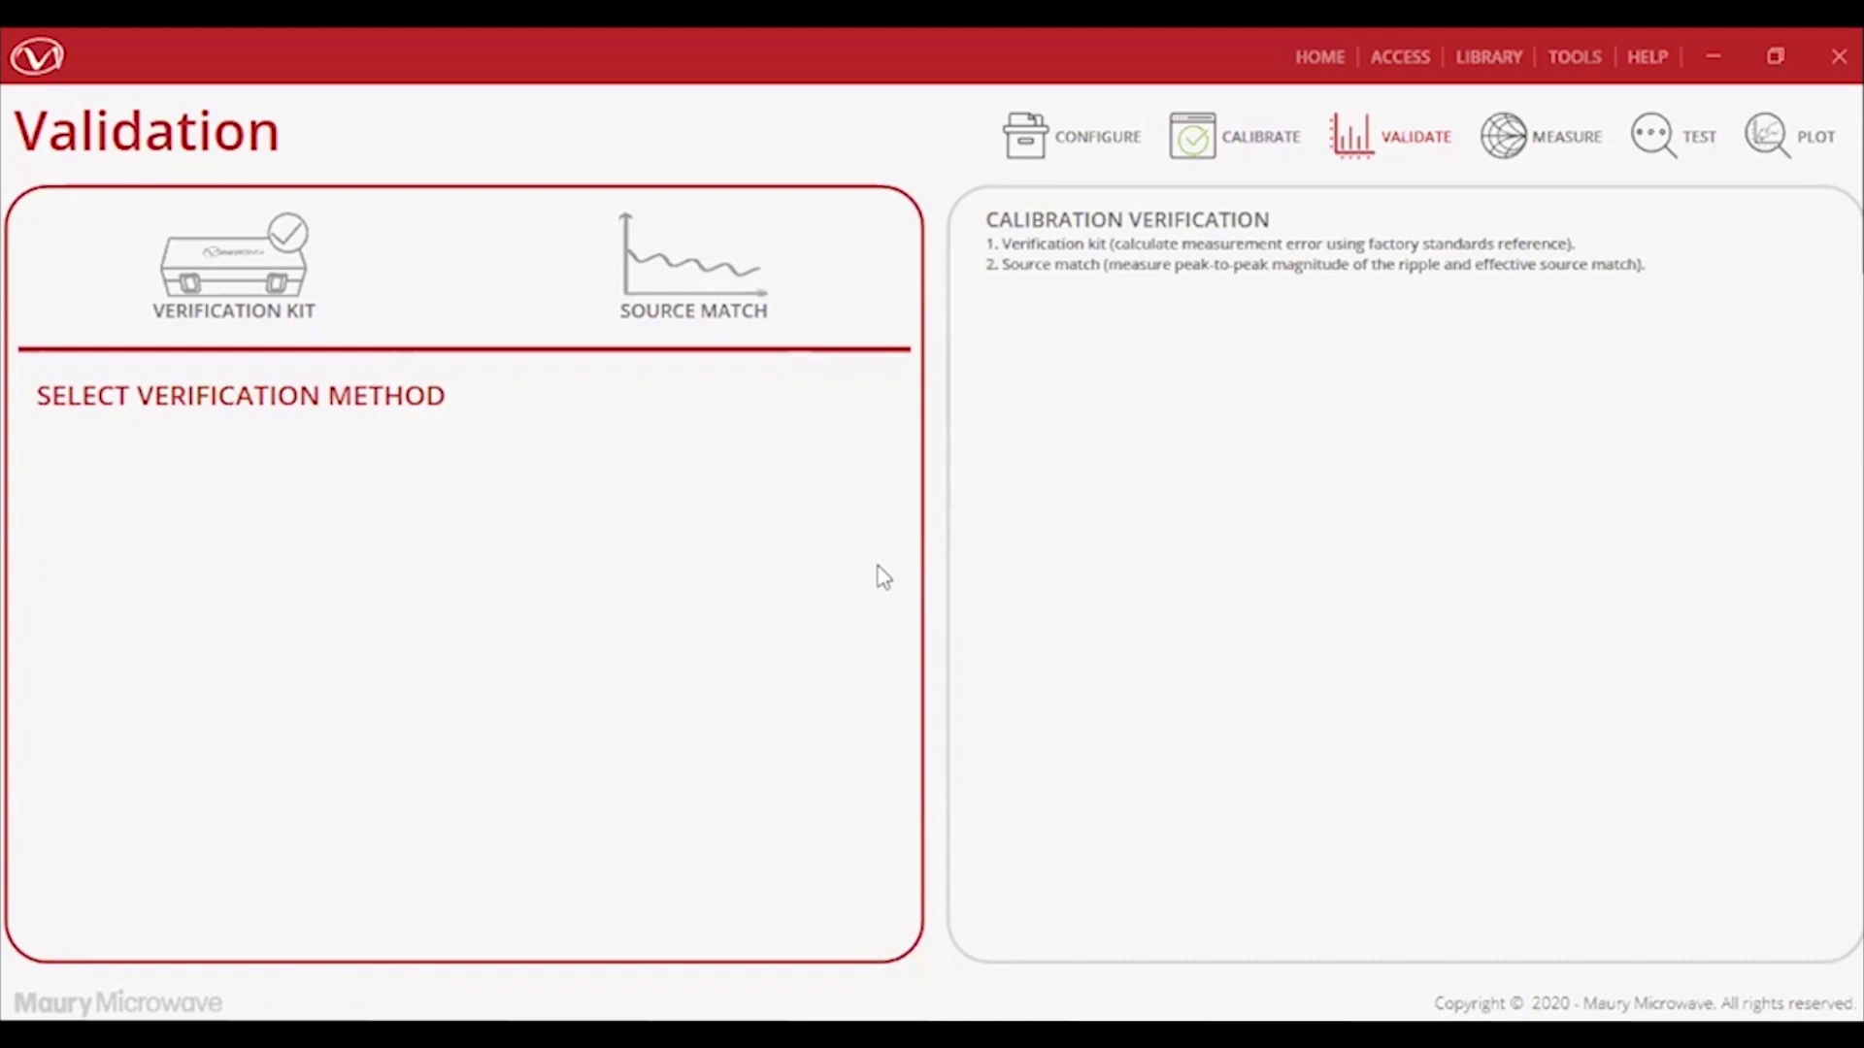
click(255, 272)
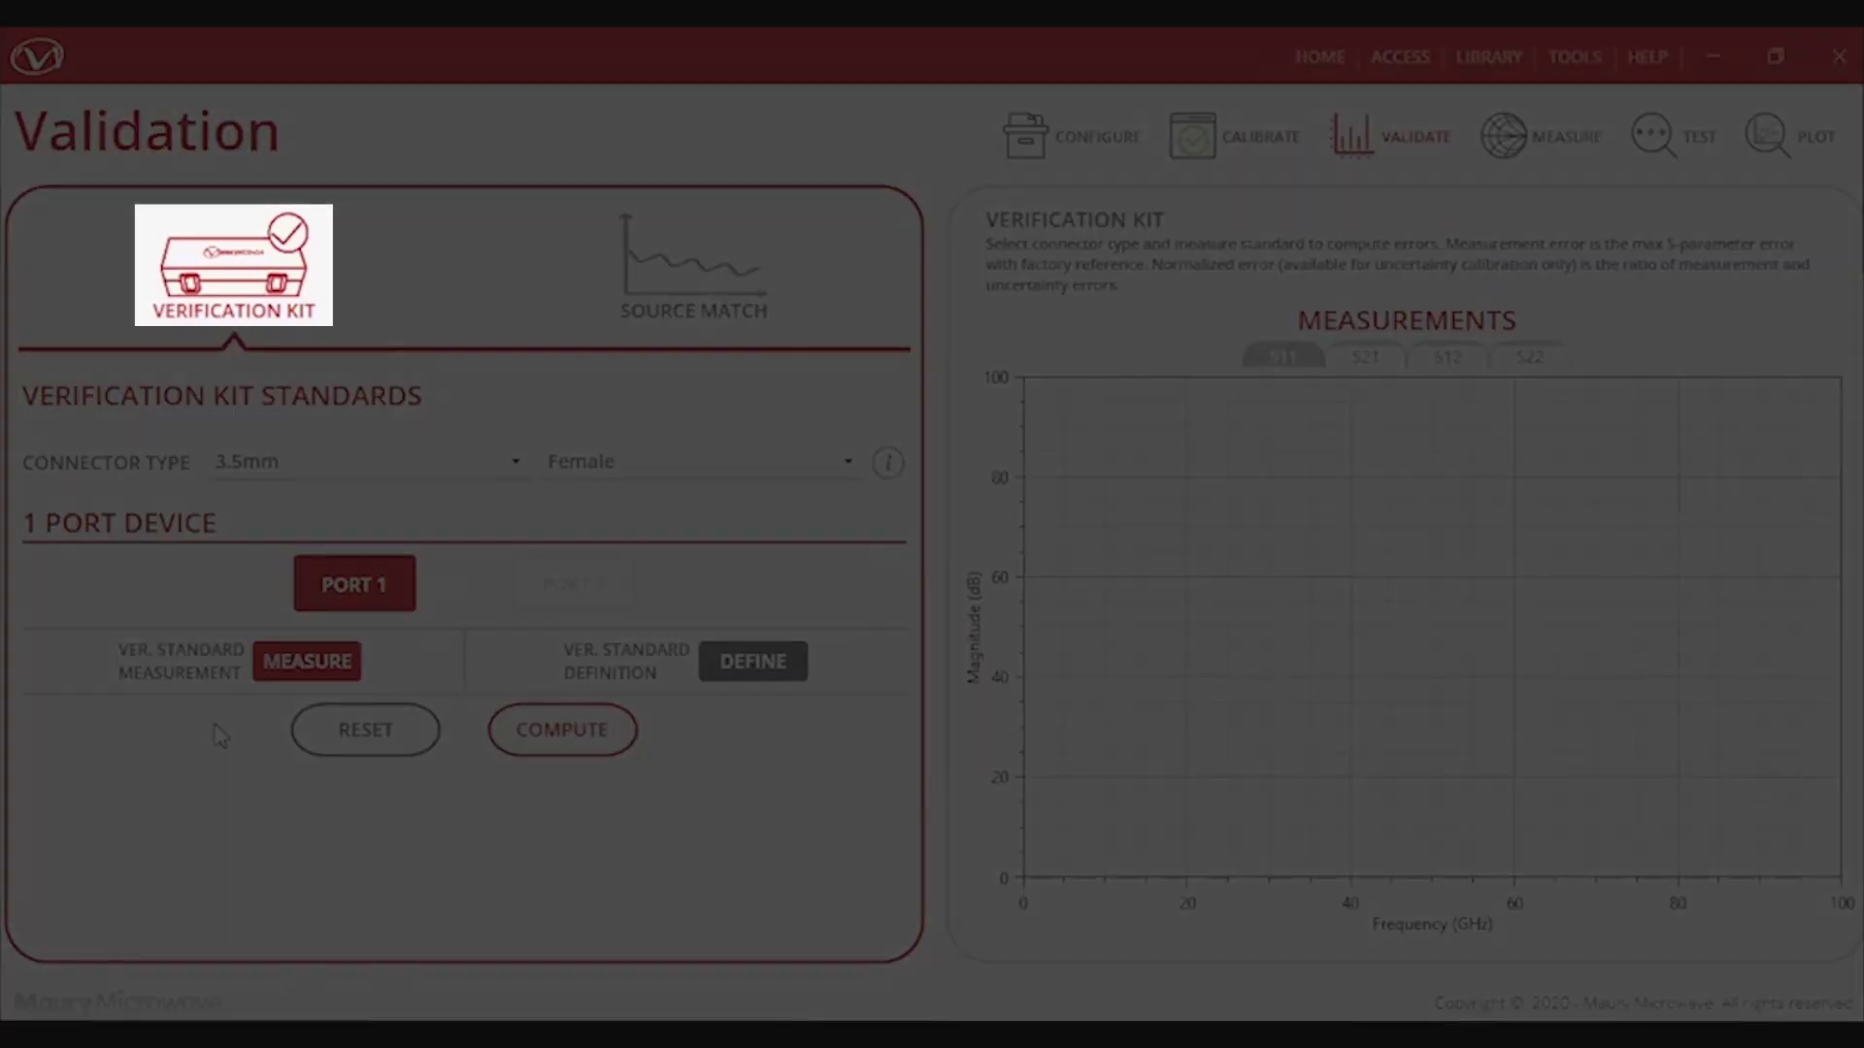
Measure the port 1 verification standard and load the TS-043 Female Load reference from VerificationKits.
click(328, 668)
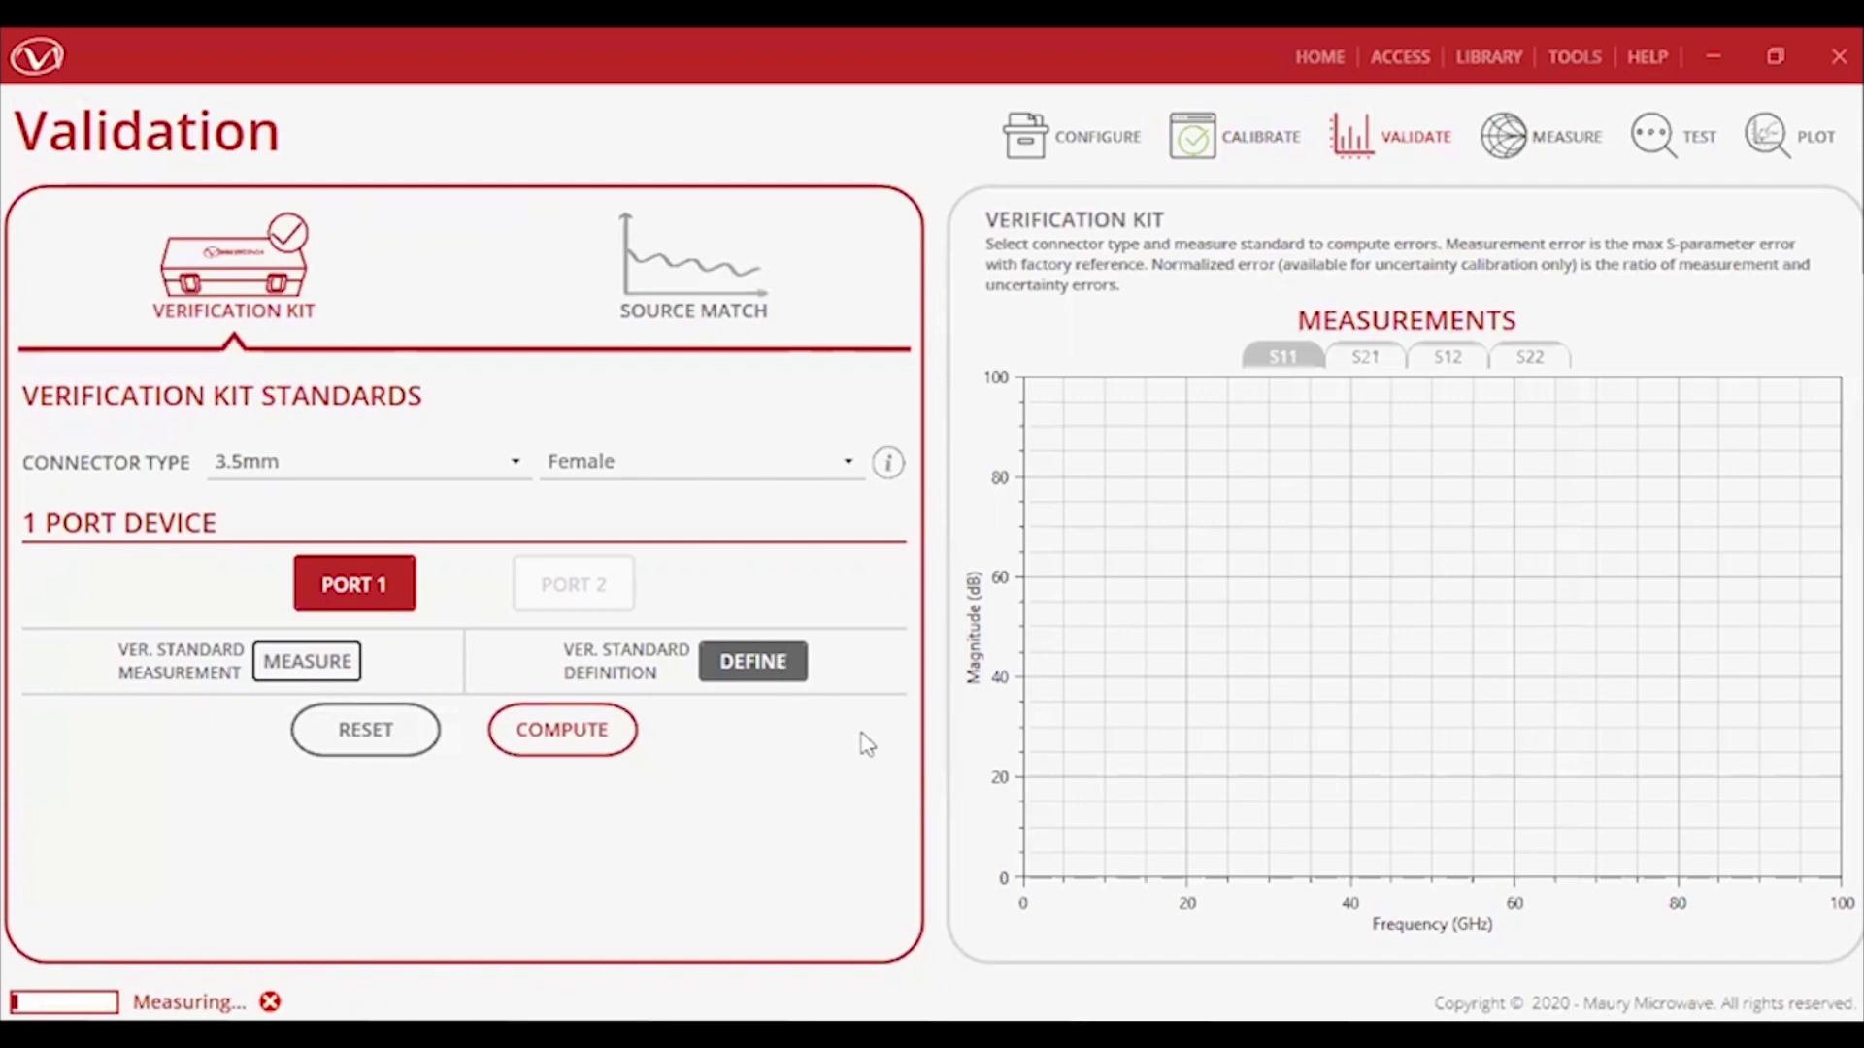
click(754, 660)
scroll(184, 320, up, 5)
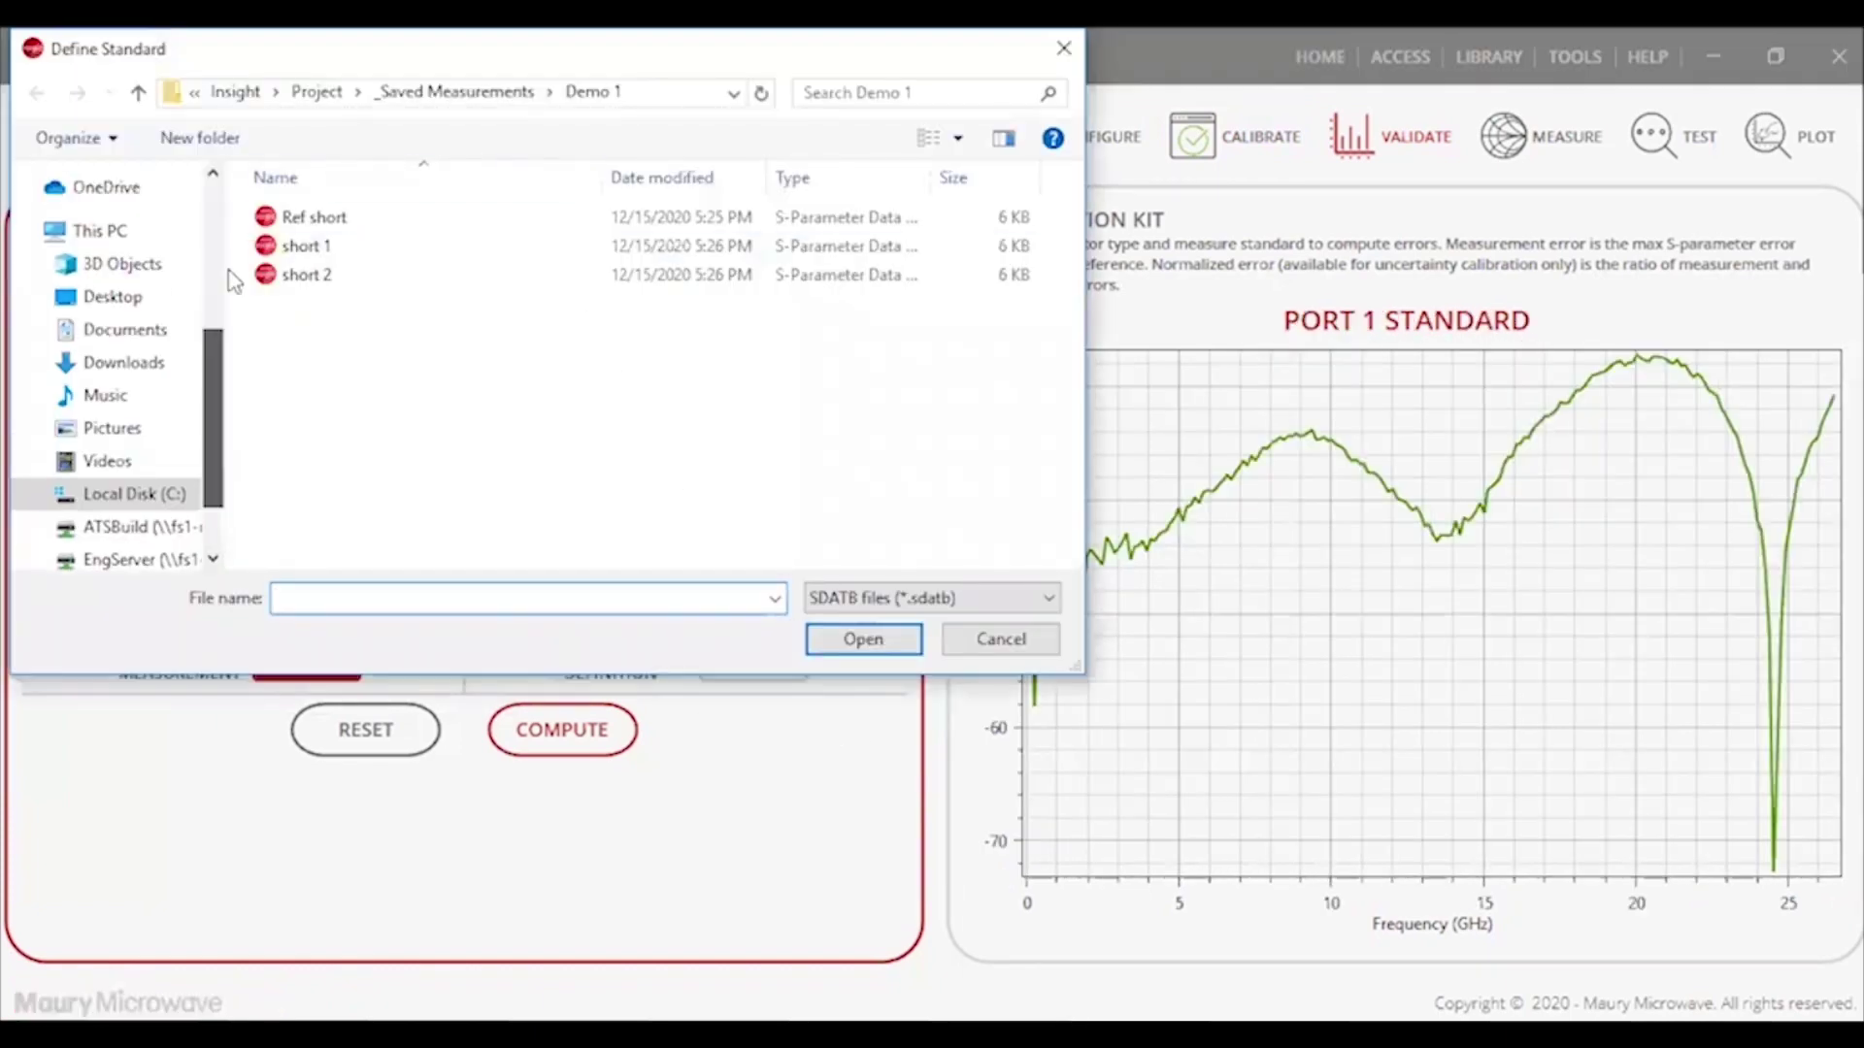
click(109, 363)
double_click(361, 507)
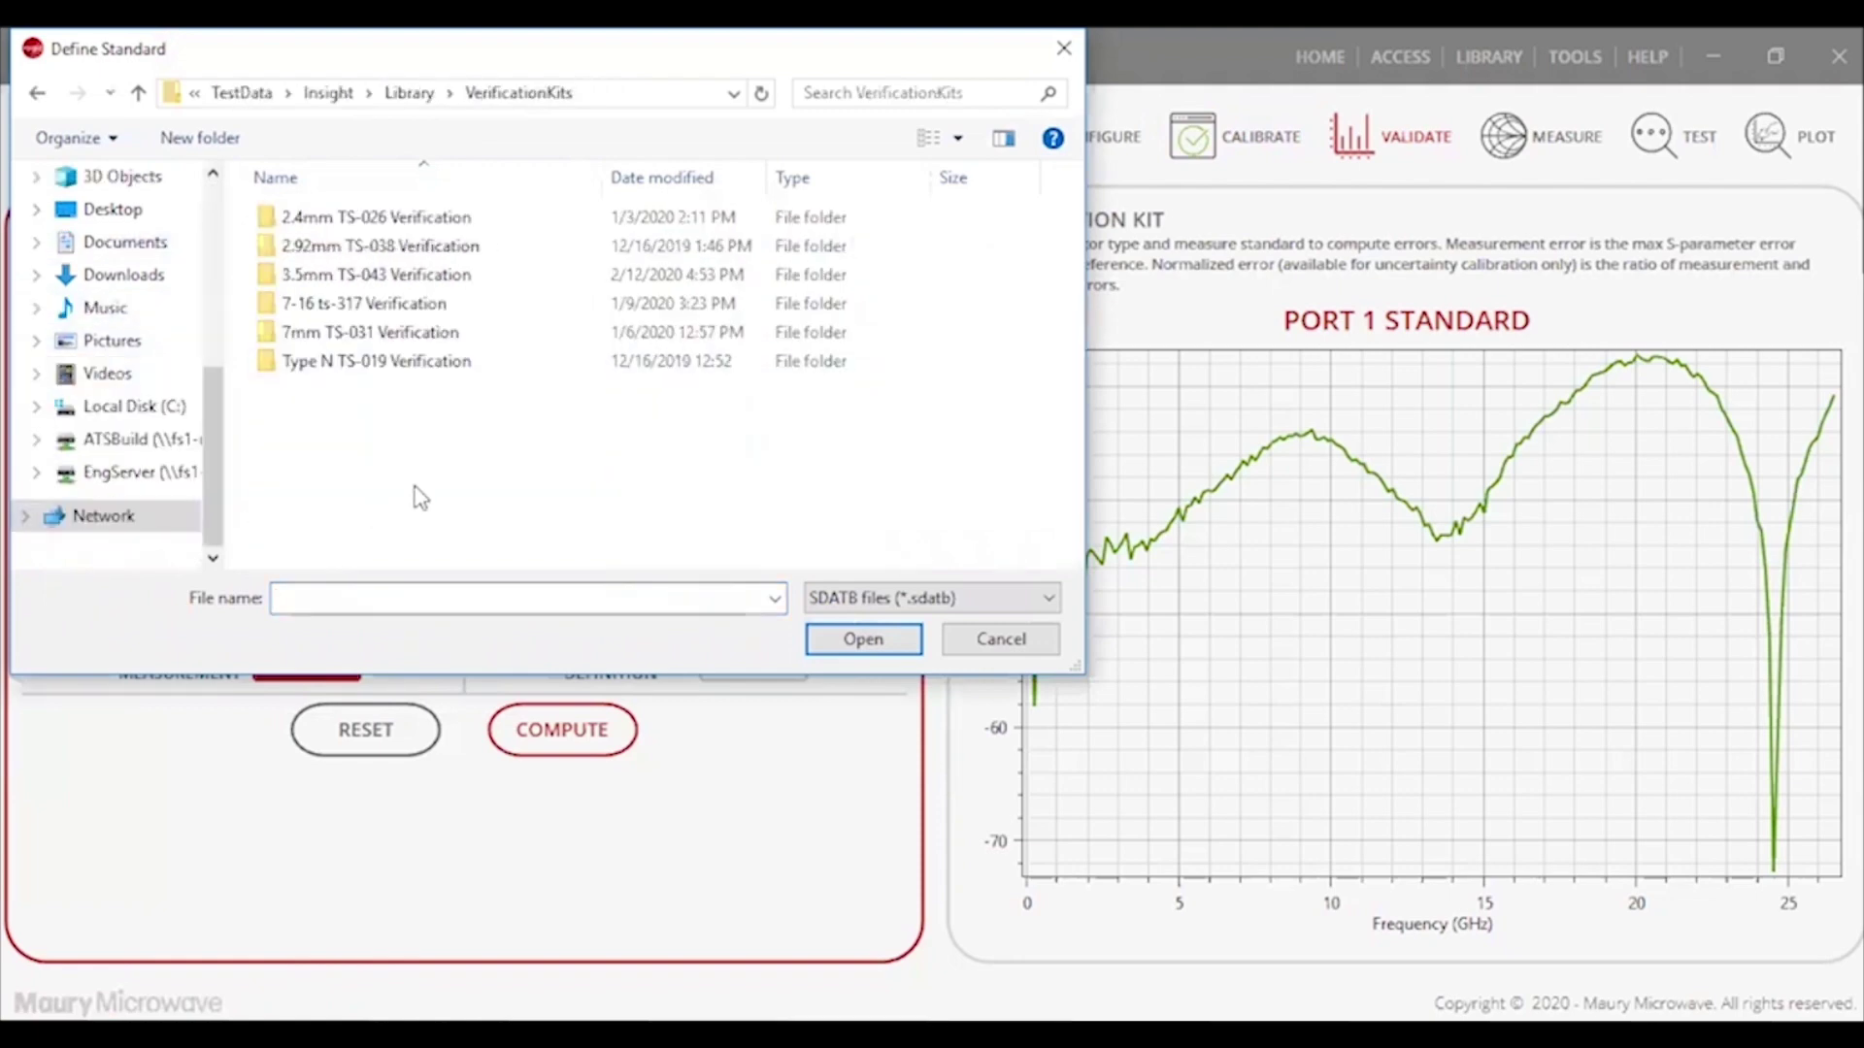
double_click(428, 275)
double_click(417, 248)
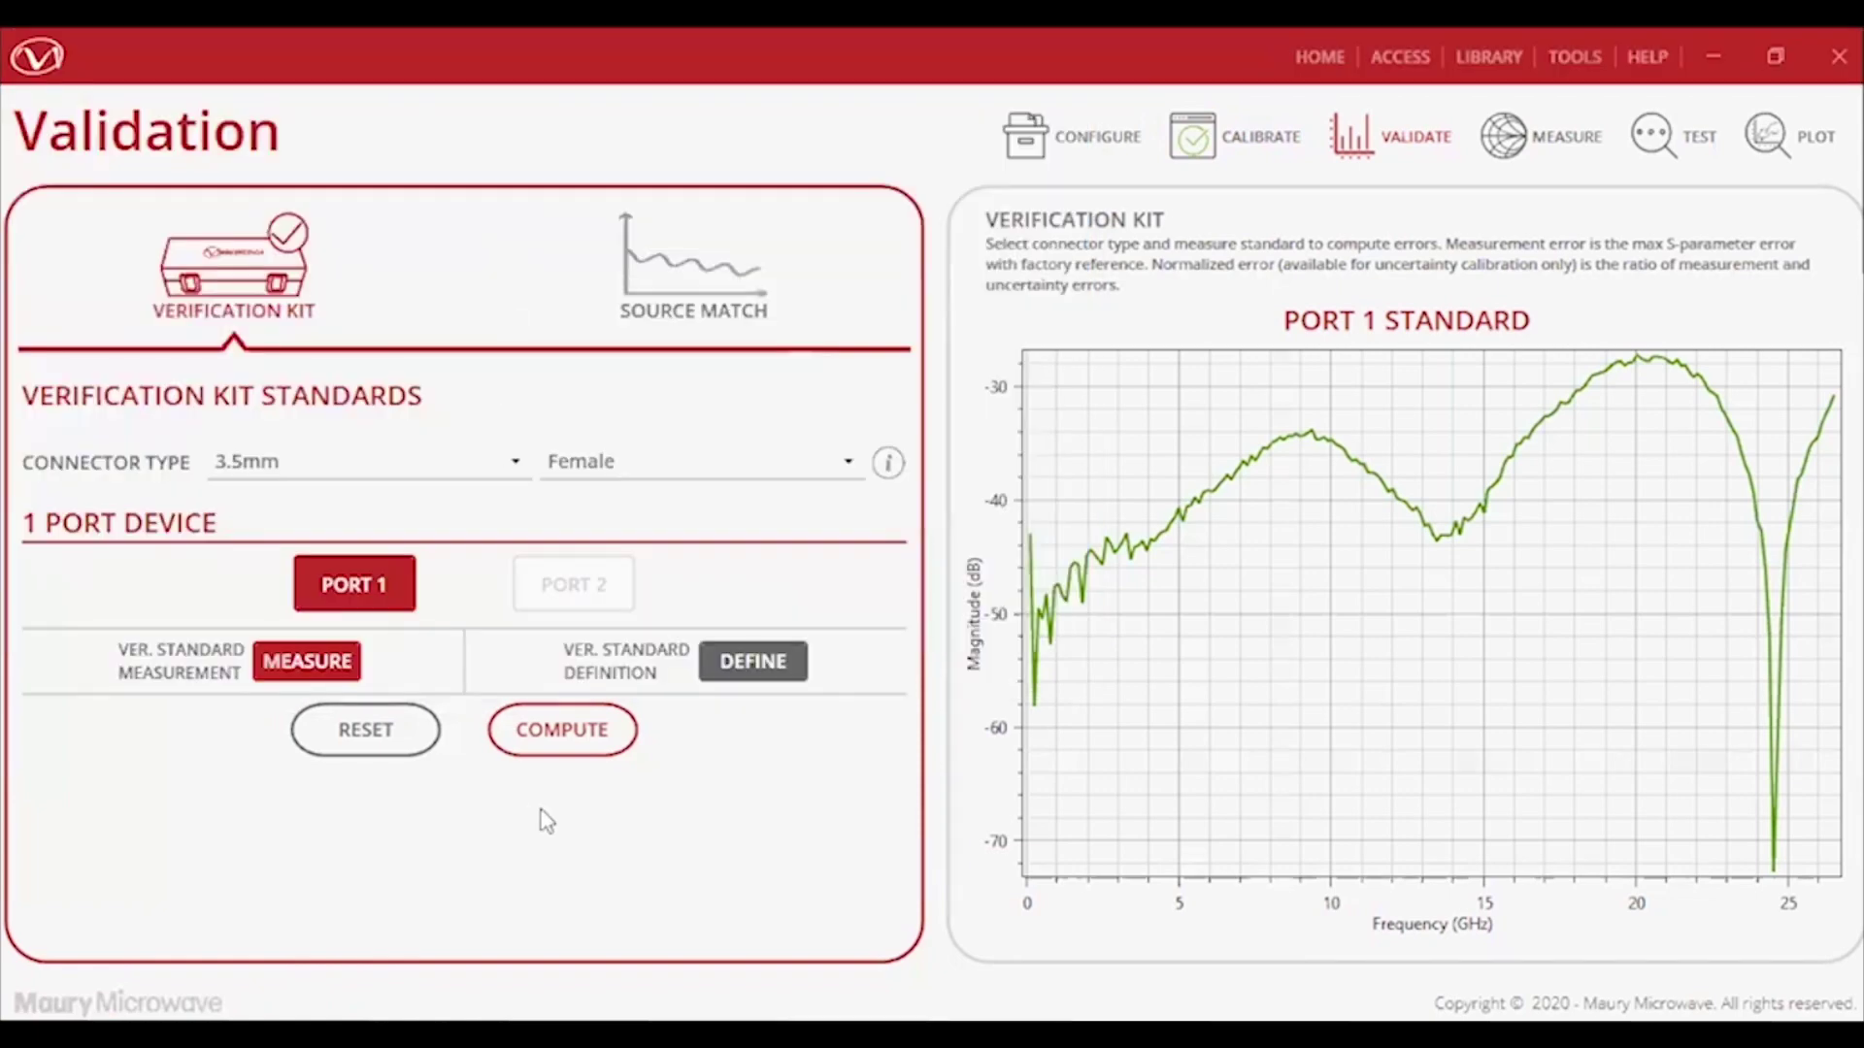
Compute the verification error, review it with uncertainty bands and normalized, then continue to measurements.
click(553, 733)
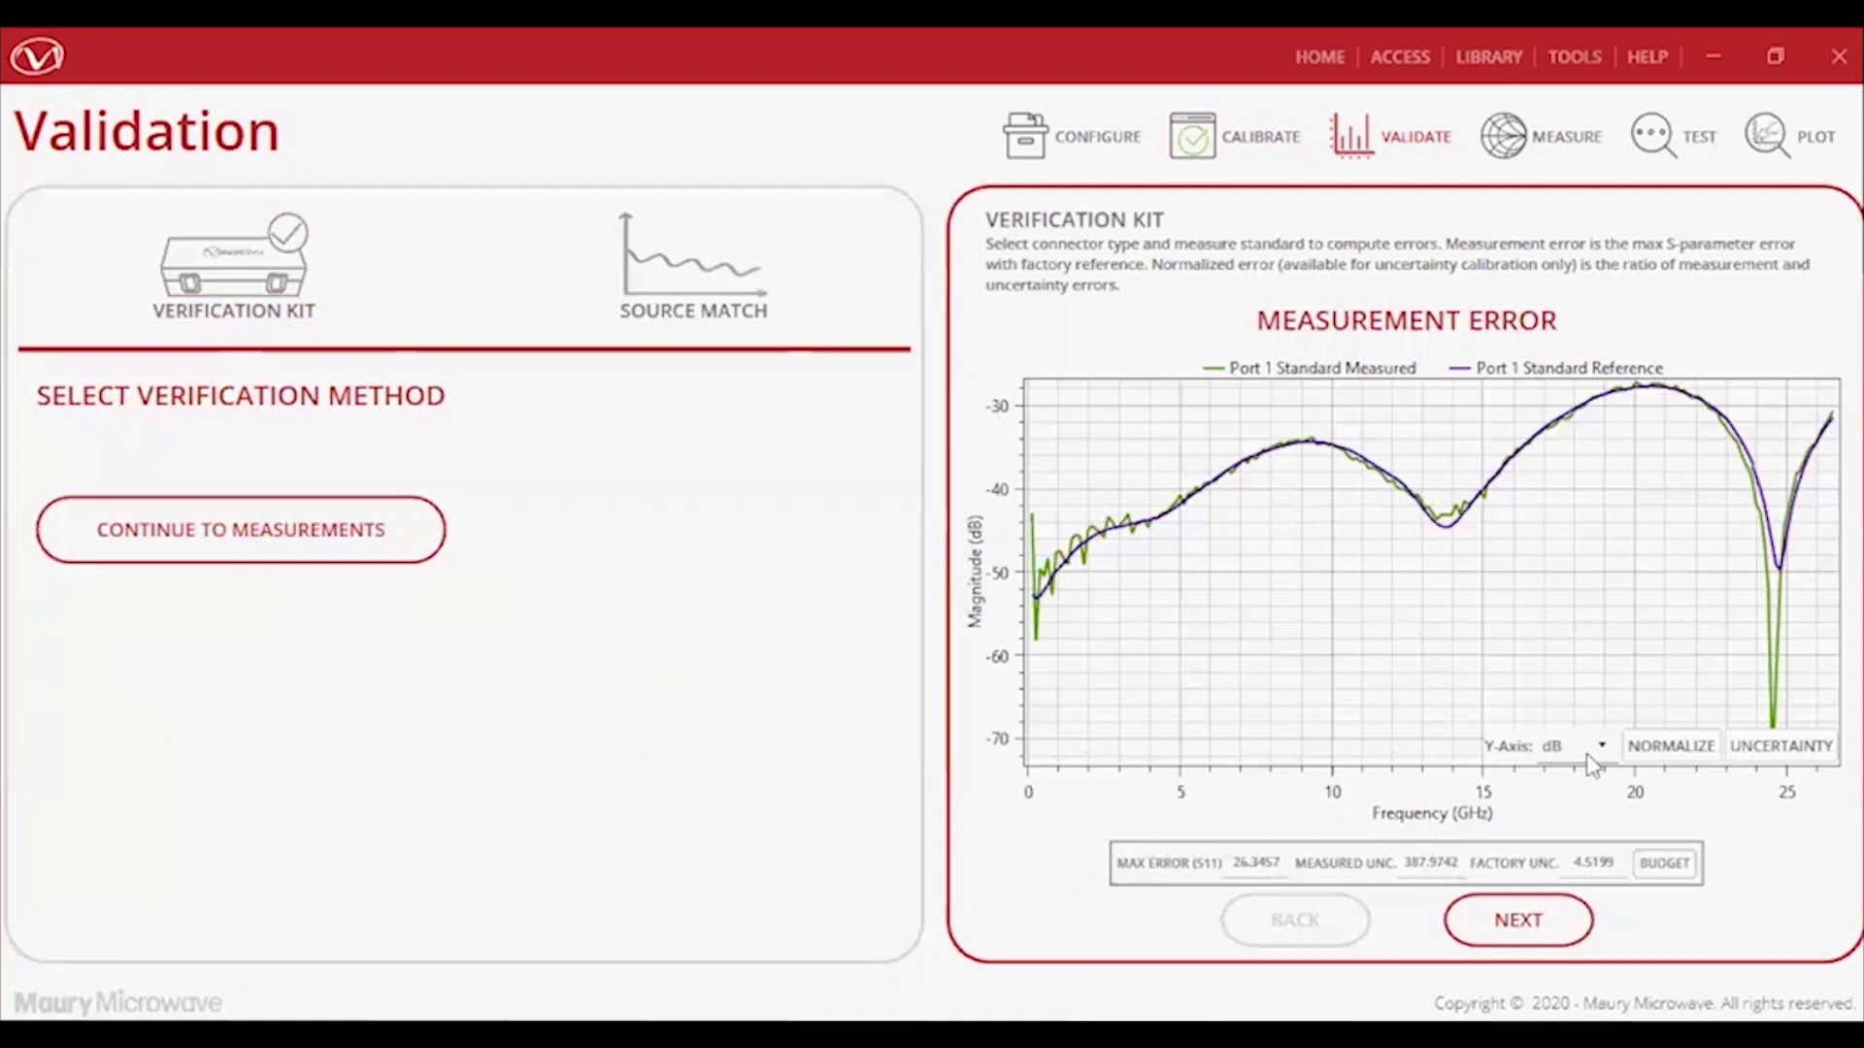
click(1777, 752)
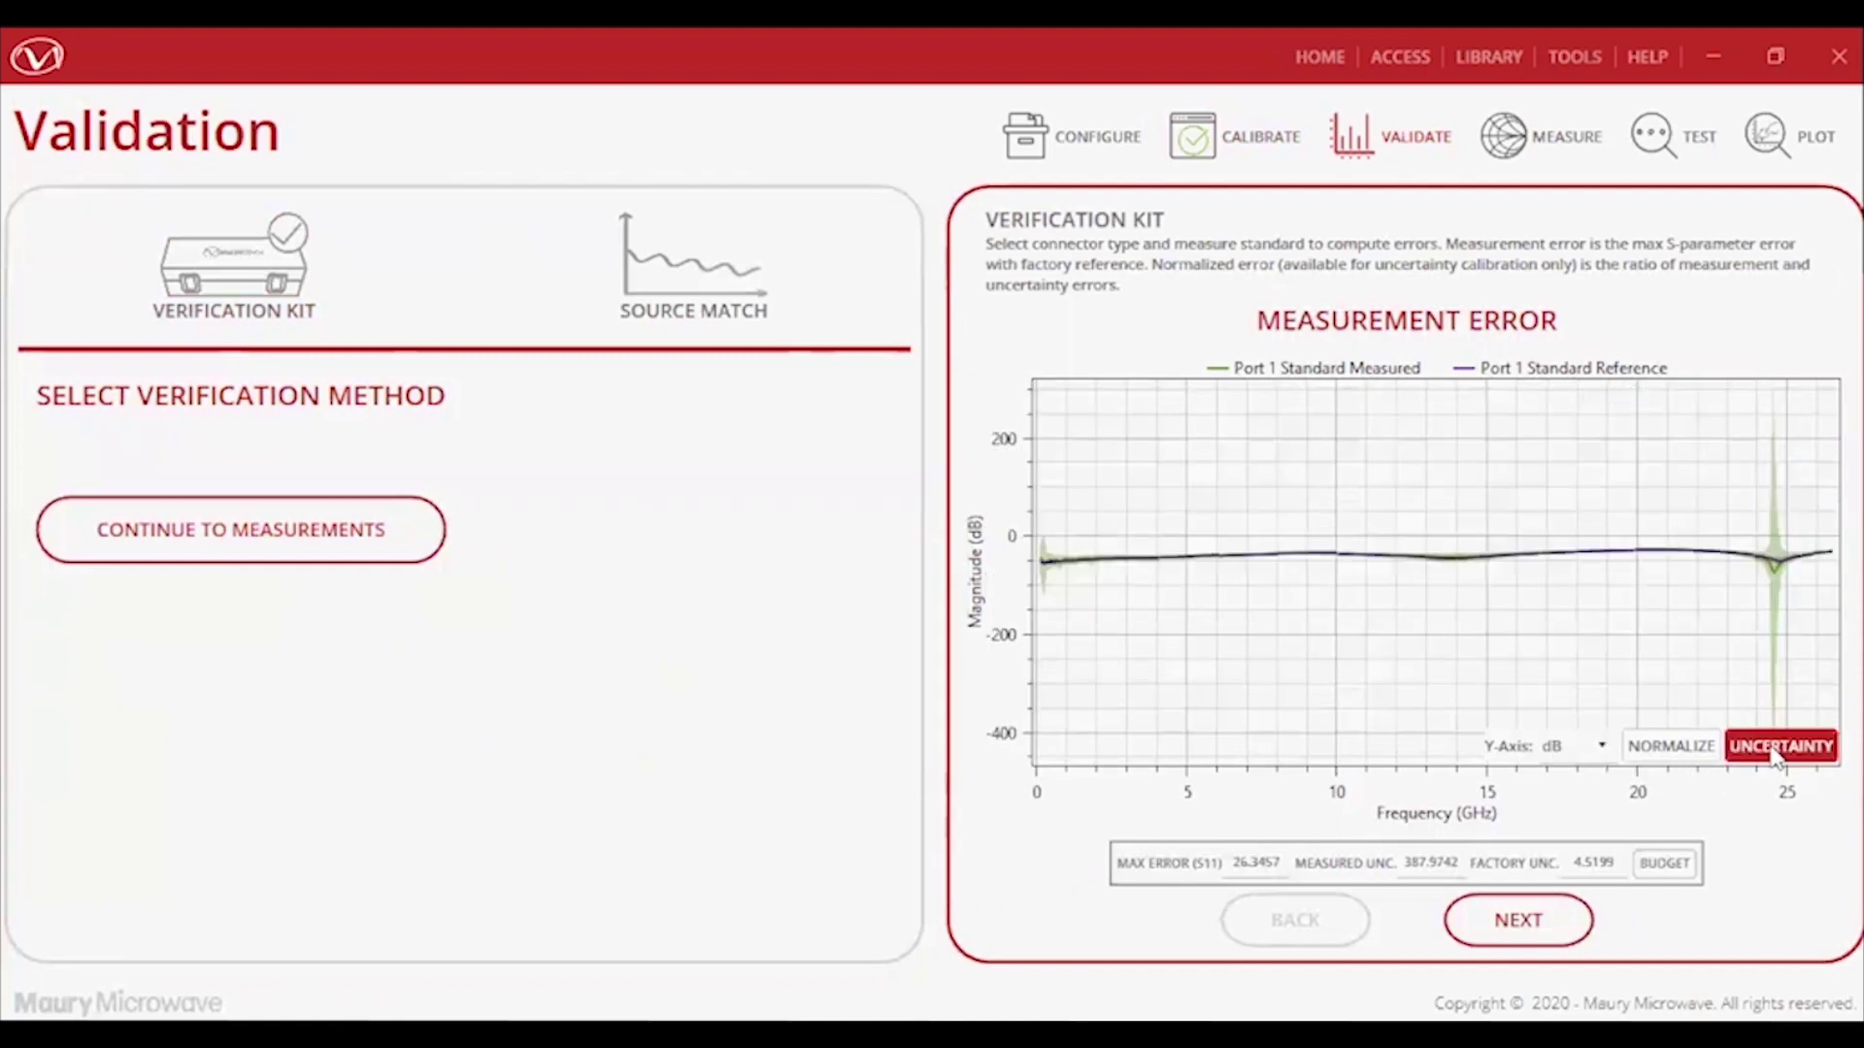
click(1775, 754)
click(1775, 753)
click(1775, 753)
click(1694, 748)
click(1762, 755)
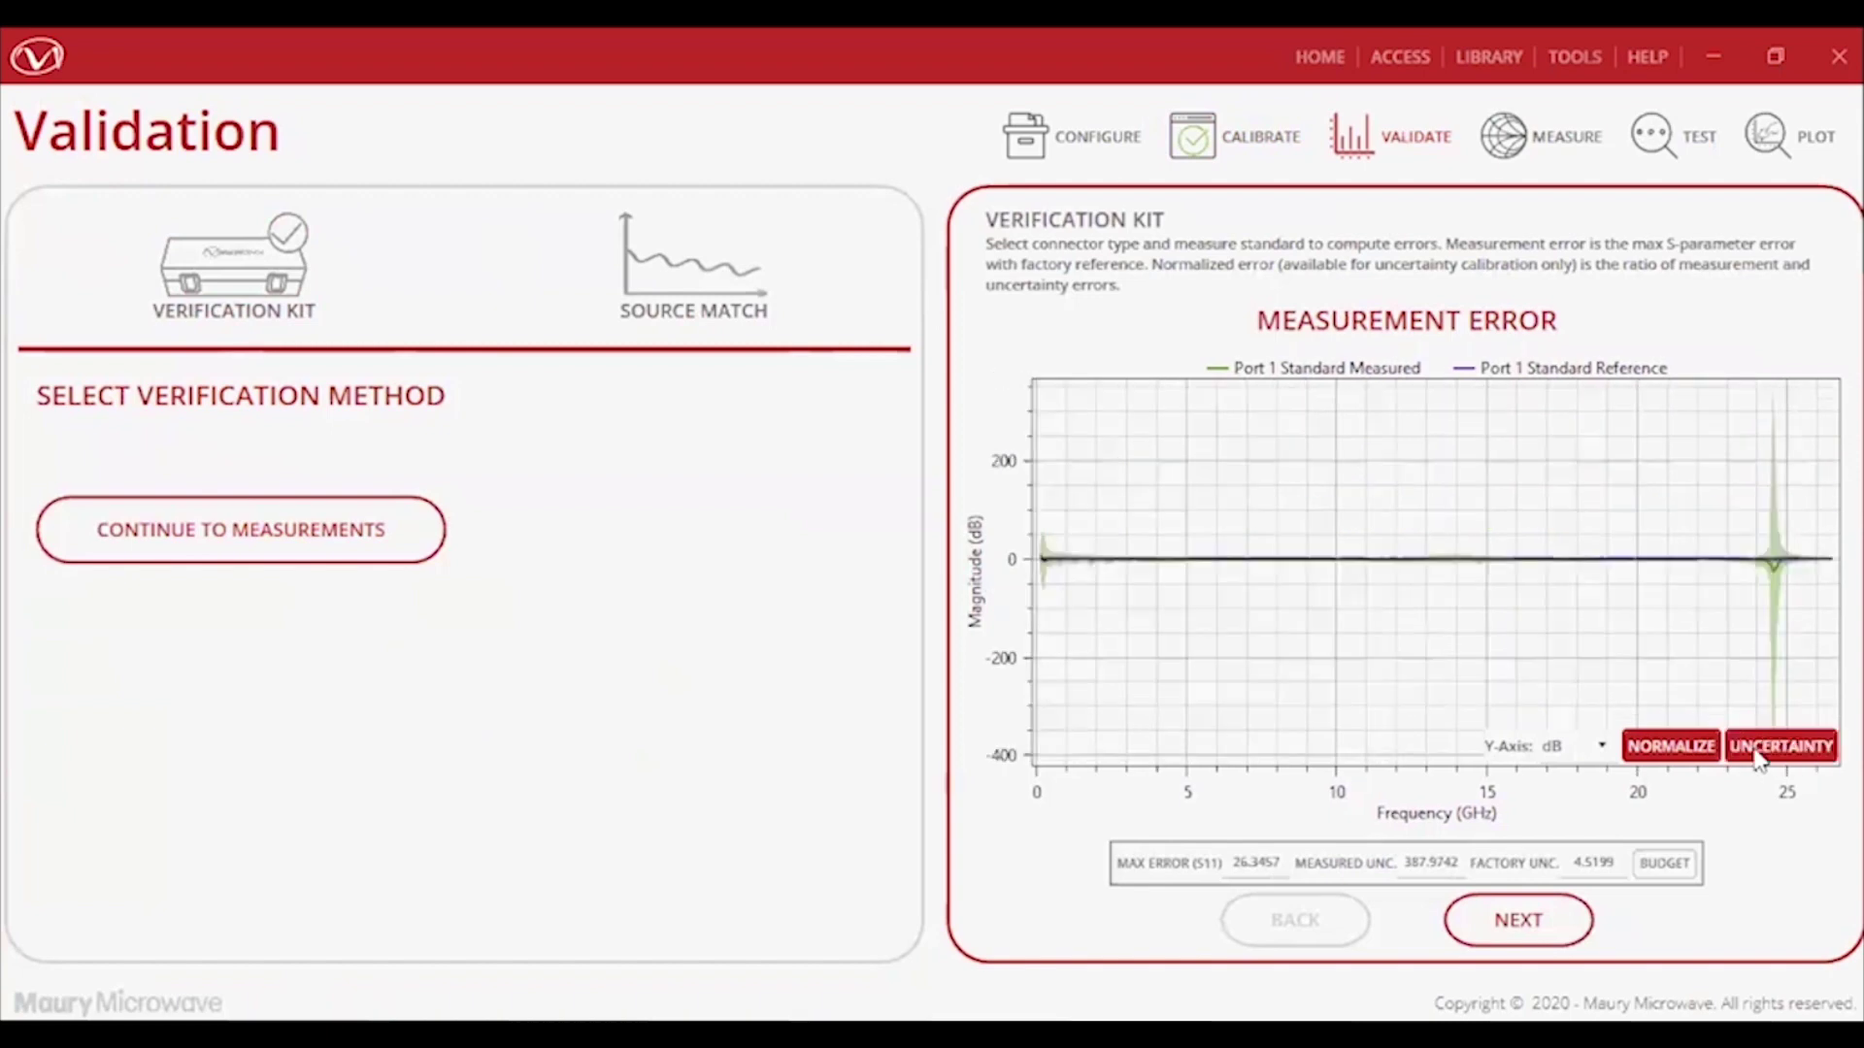
click(1760, 755)
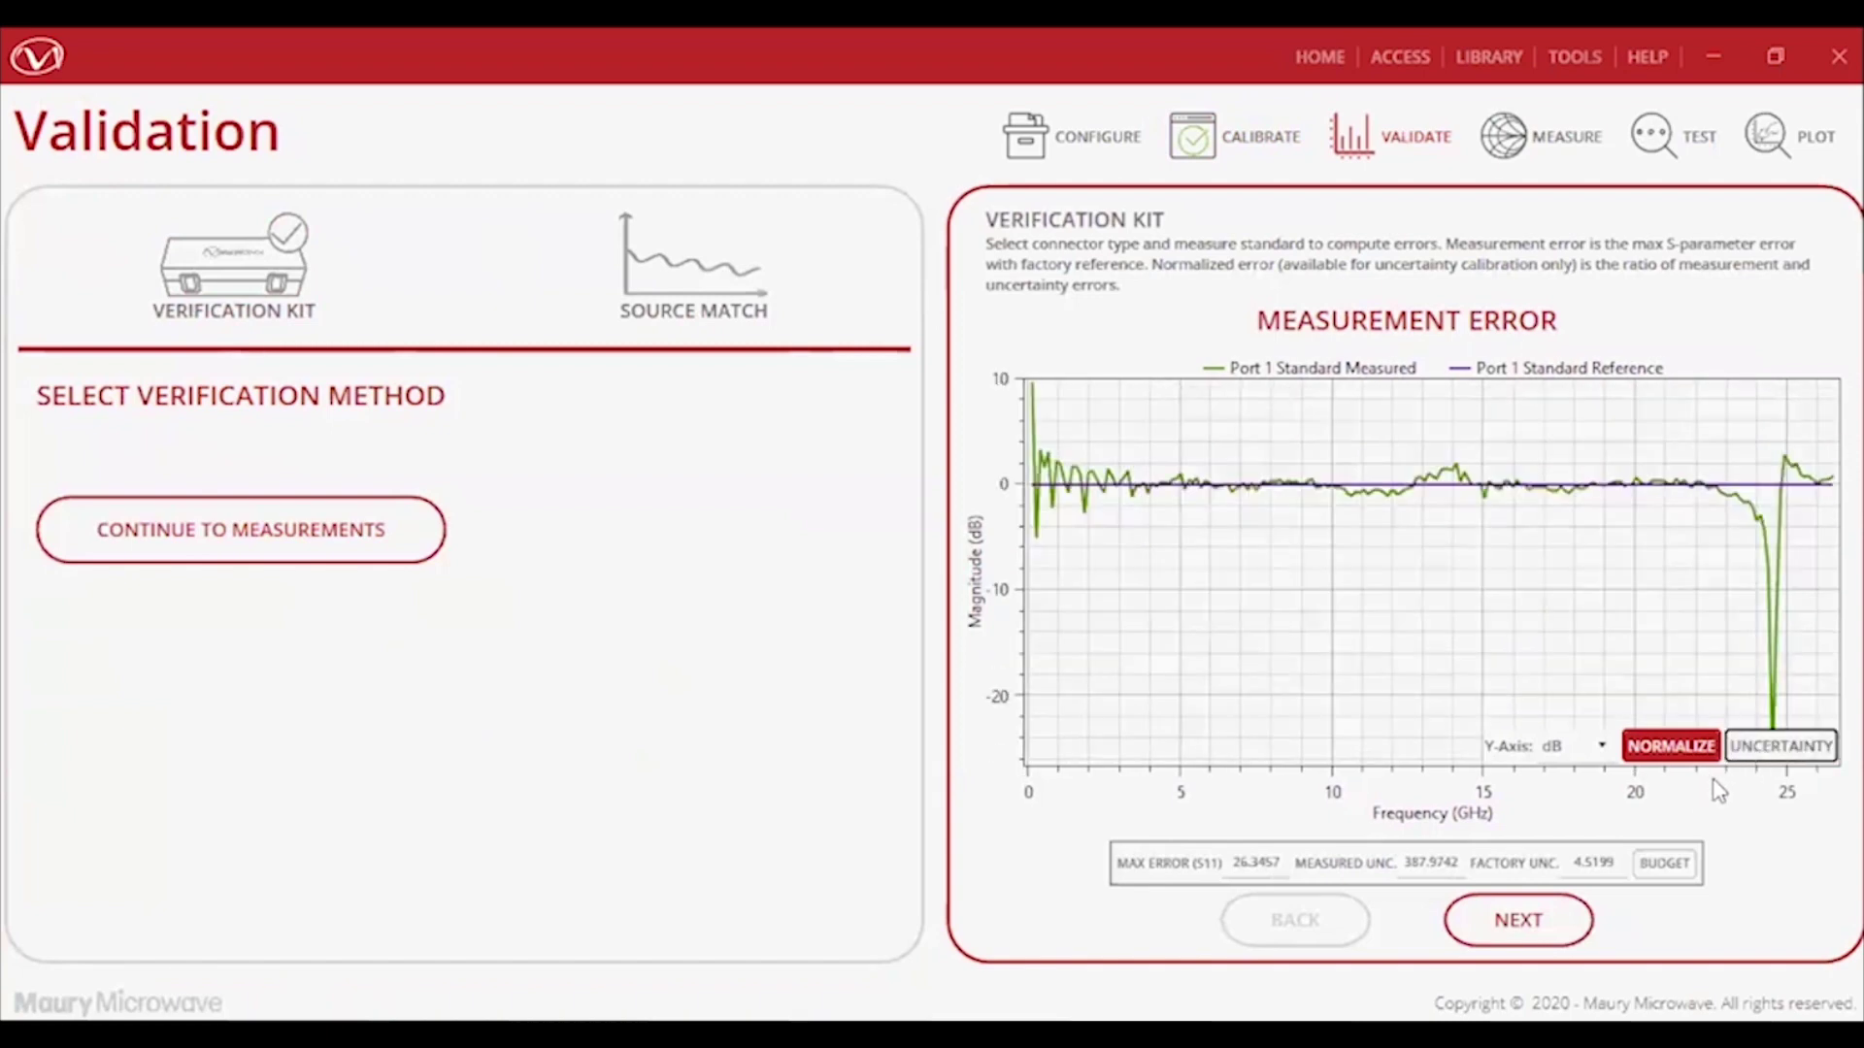
click(1573, 934)
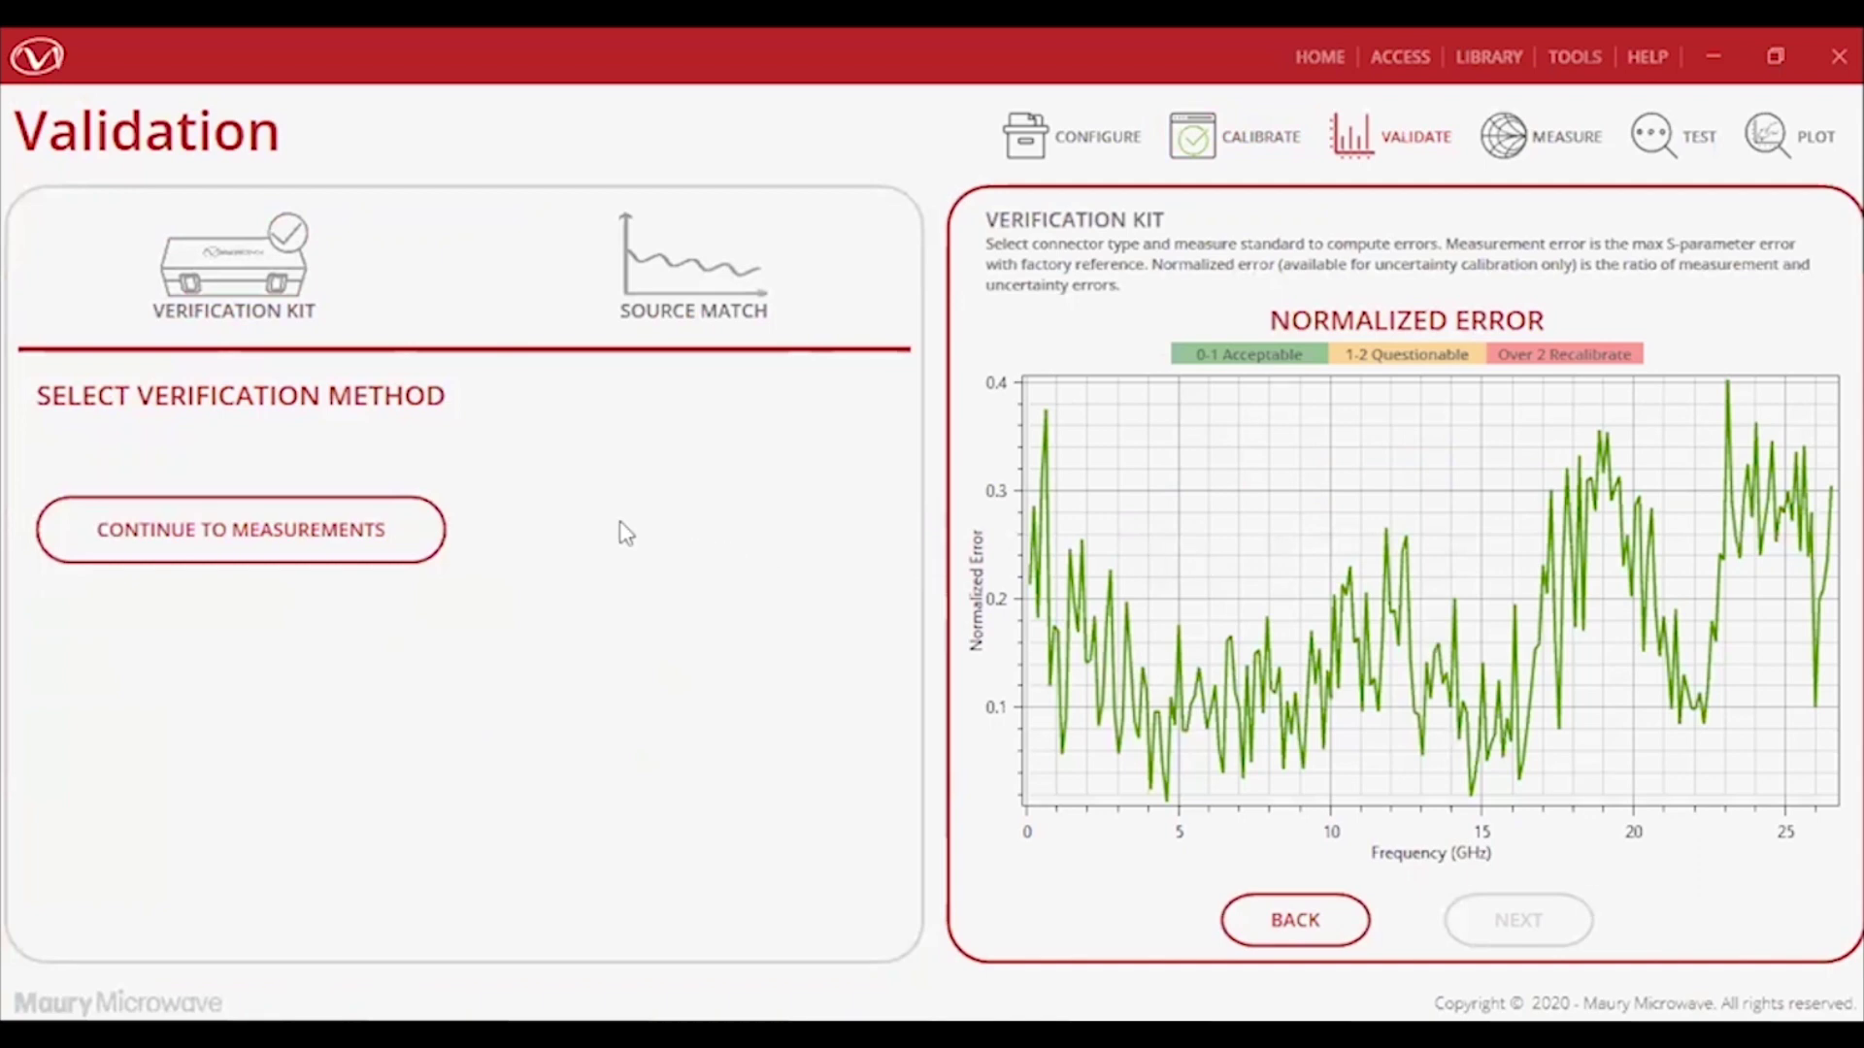
click(352, 528)
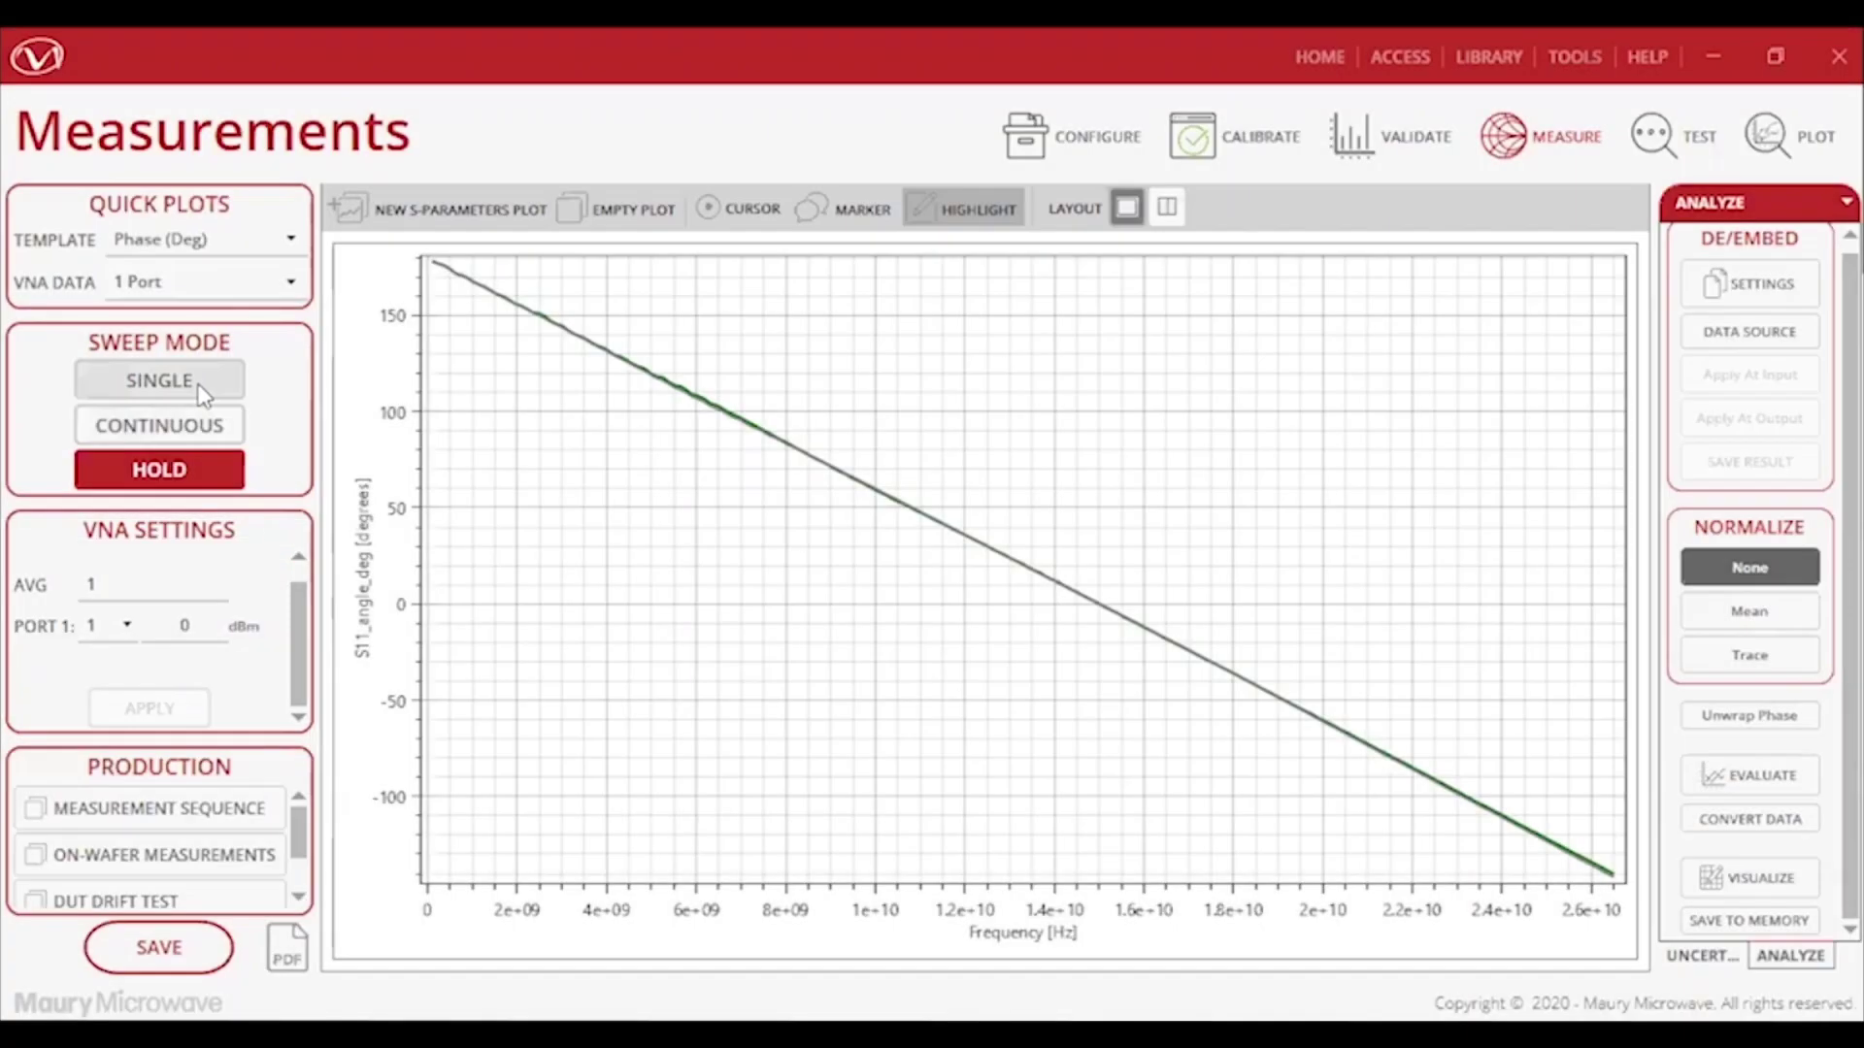
Take a single sweep to refresh the S11 phase trace and bring up Save Measurement.
click(201, 388)
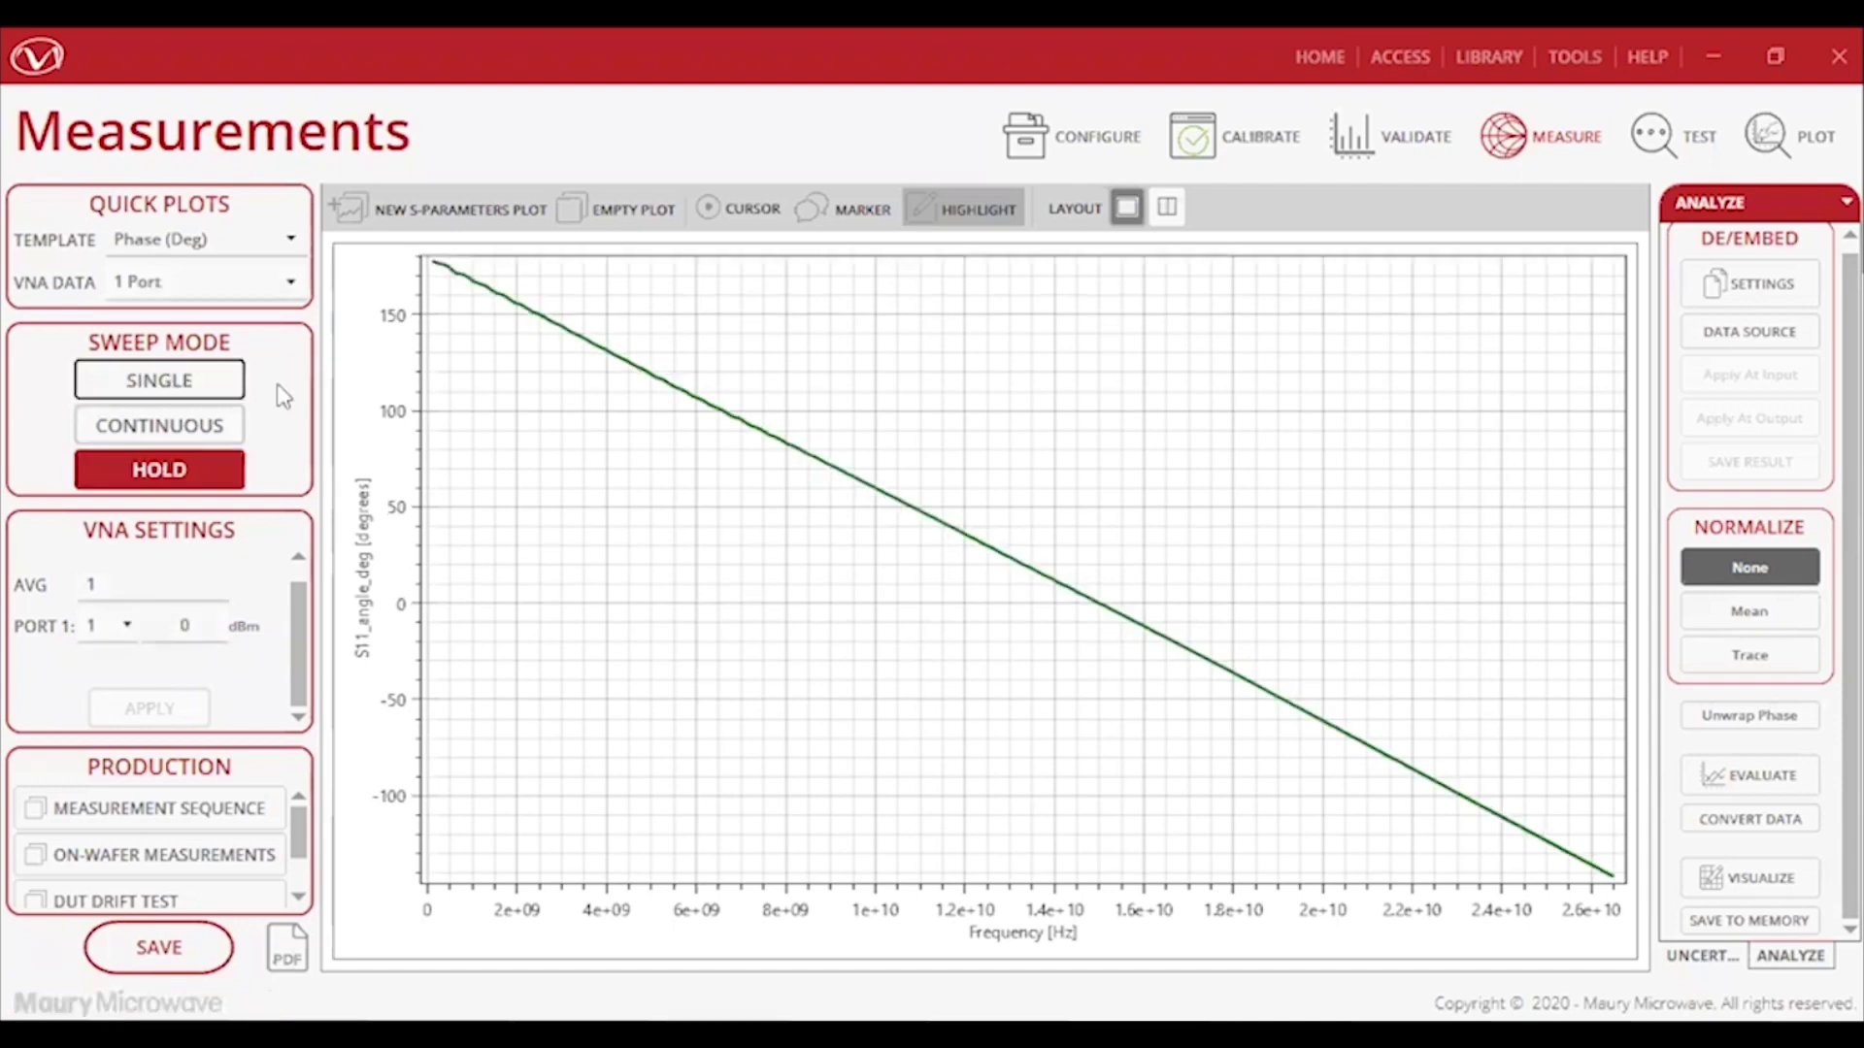
click(163, 948)
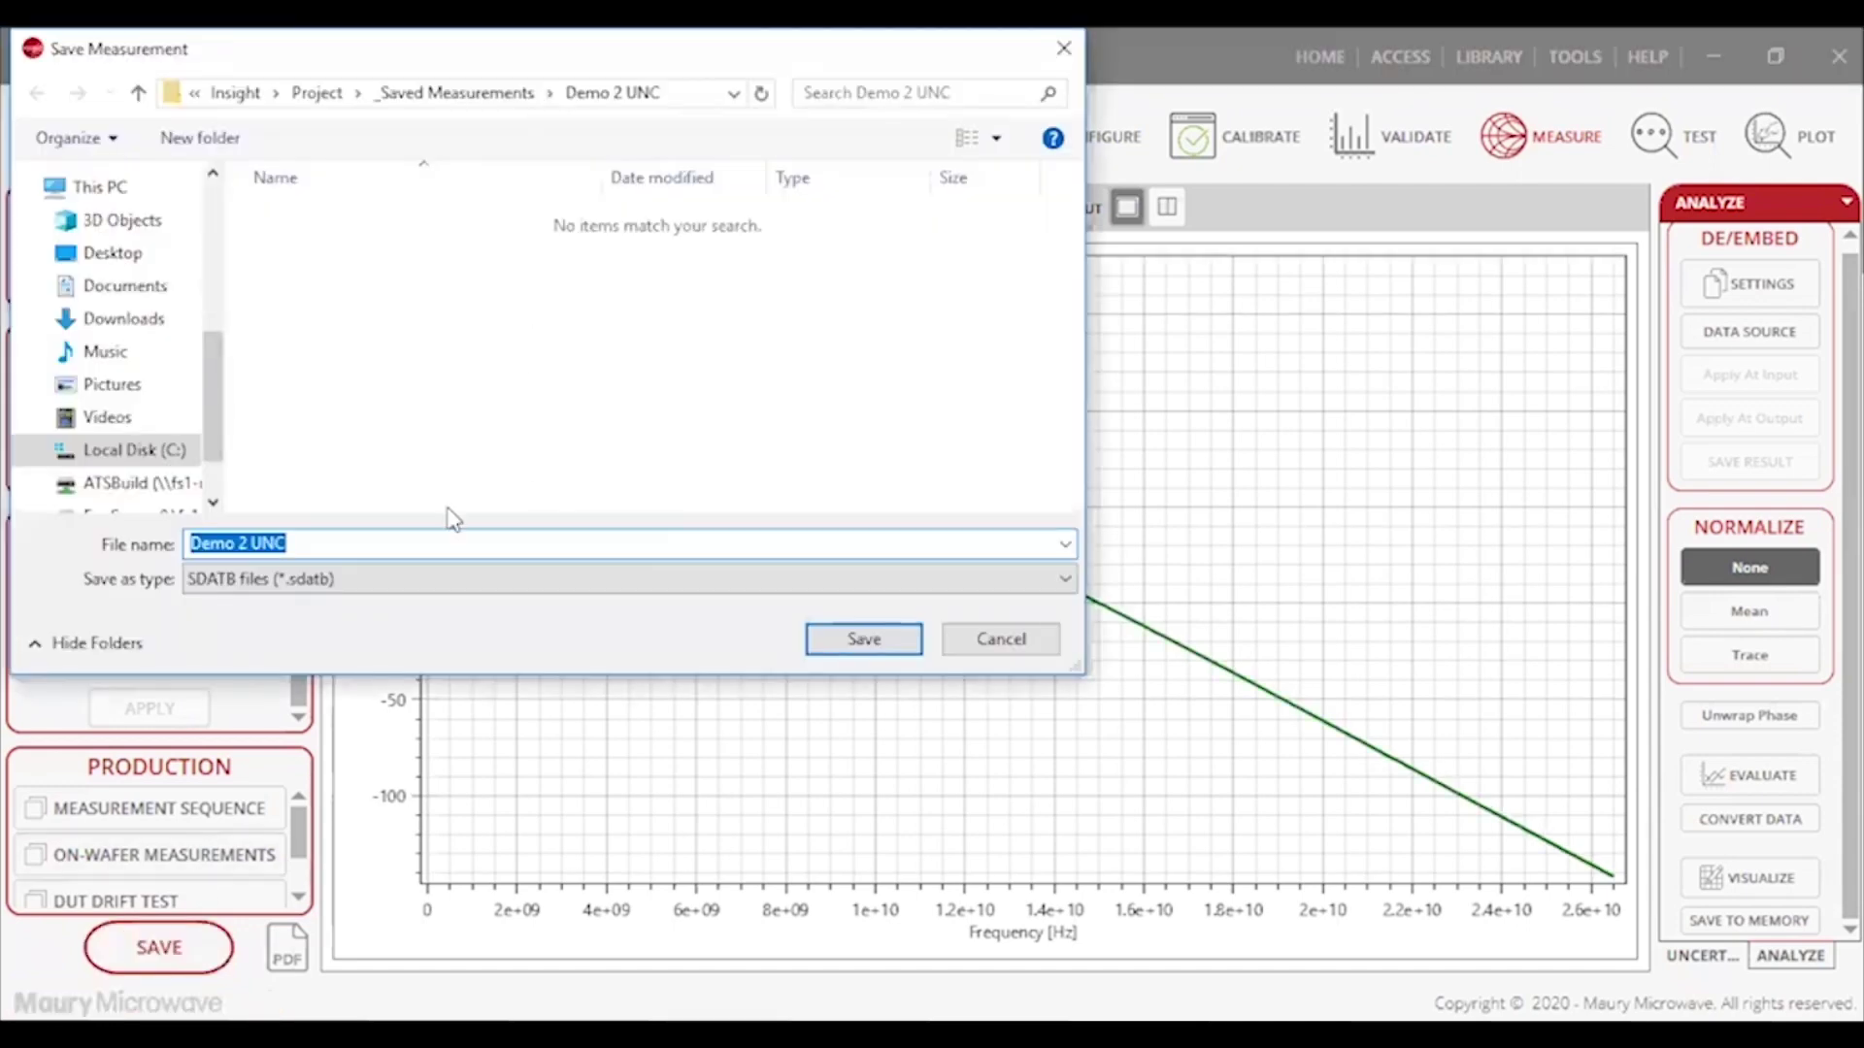
Save sweeps as Ref short UNC, short 1 UNC and short 2 UNC, with a fresh single sweep before each of the shorts.
text(Ref short)
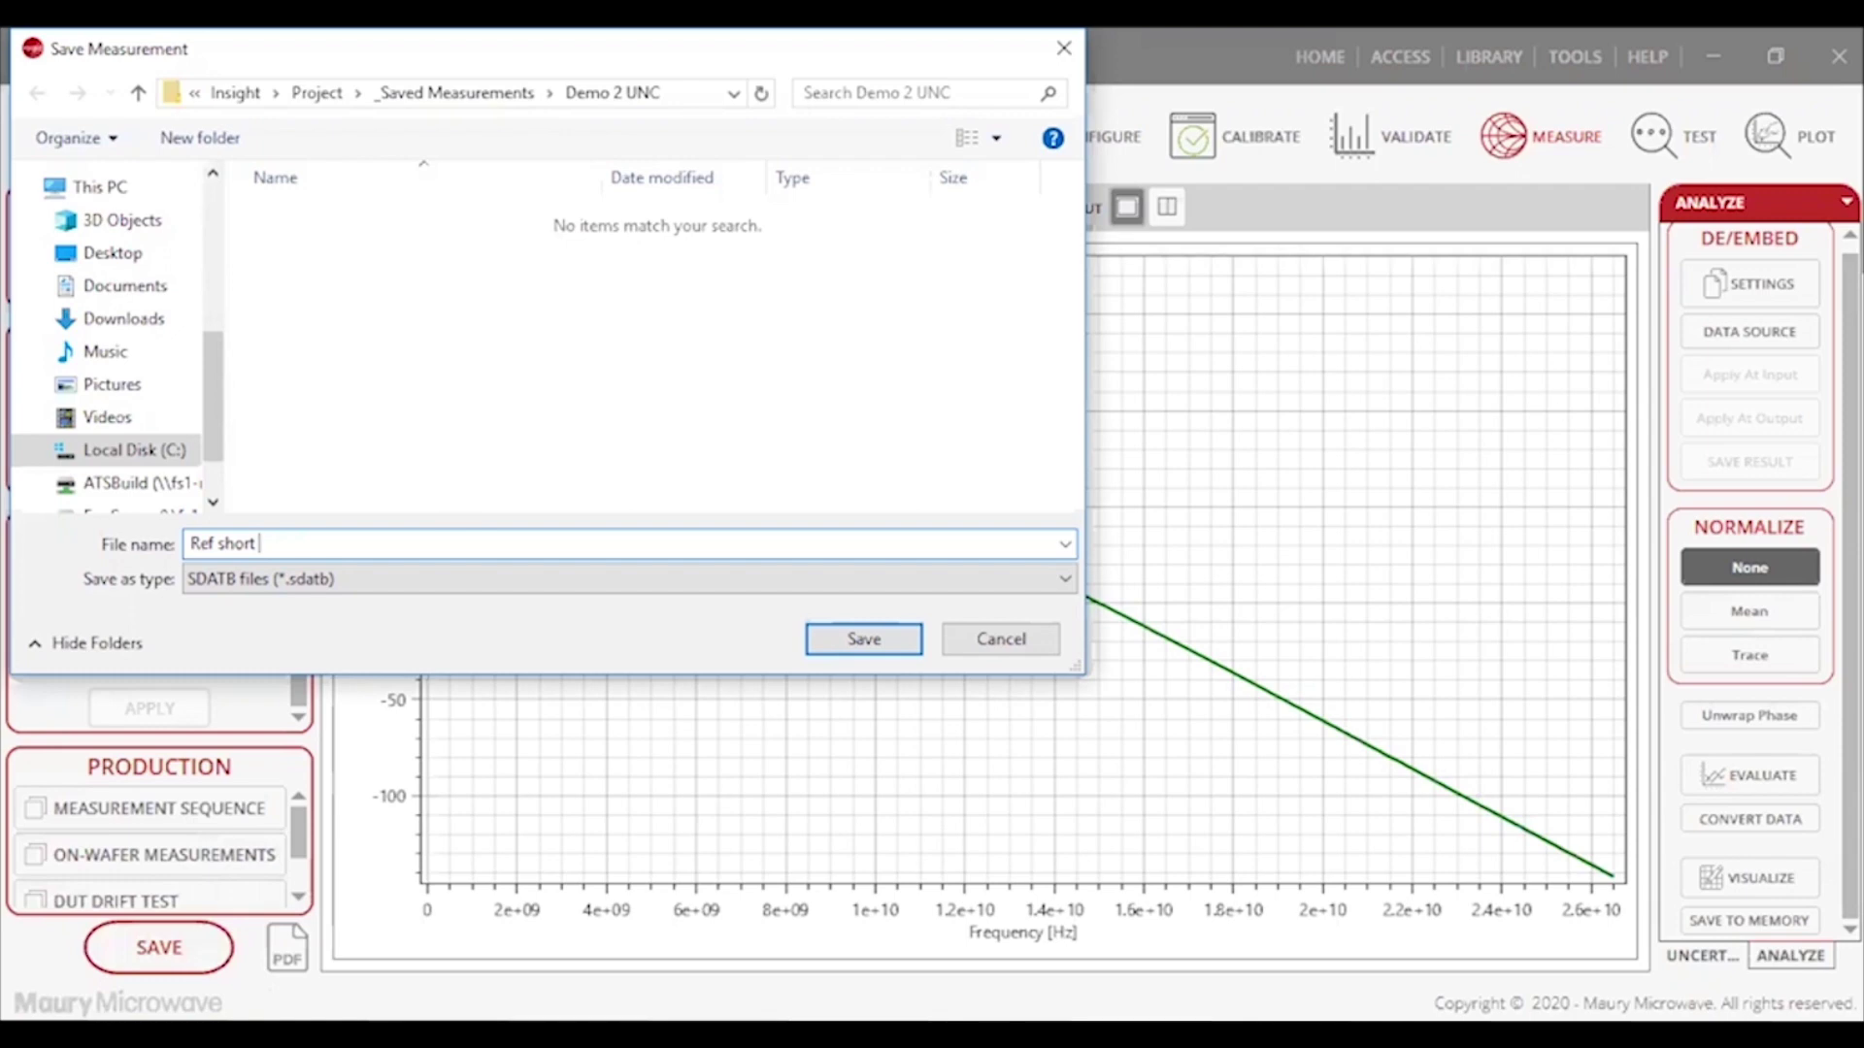
text( UNC)
key(Return)
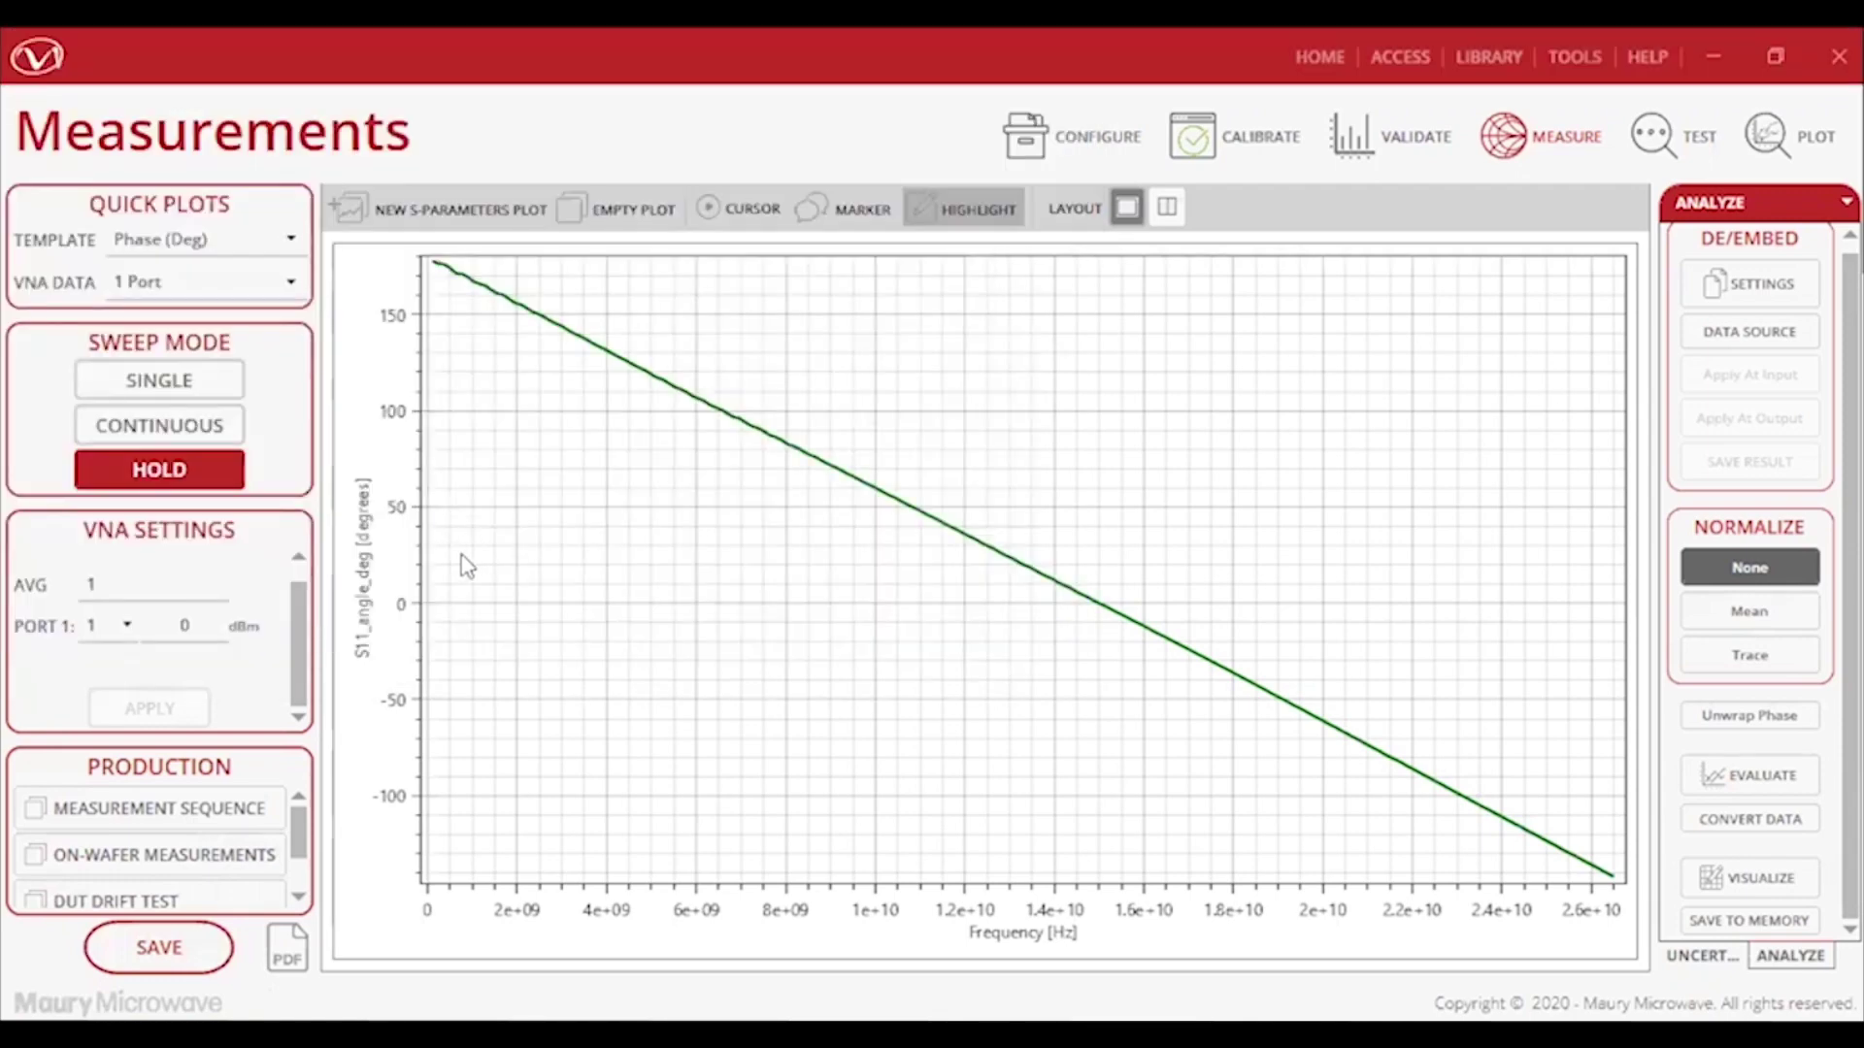
click(233, 386)
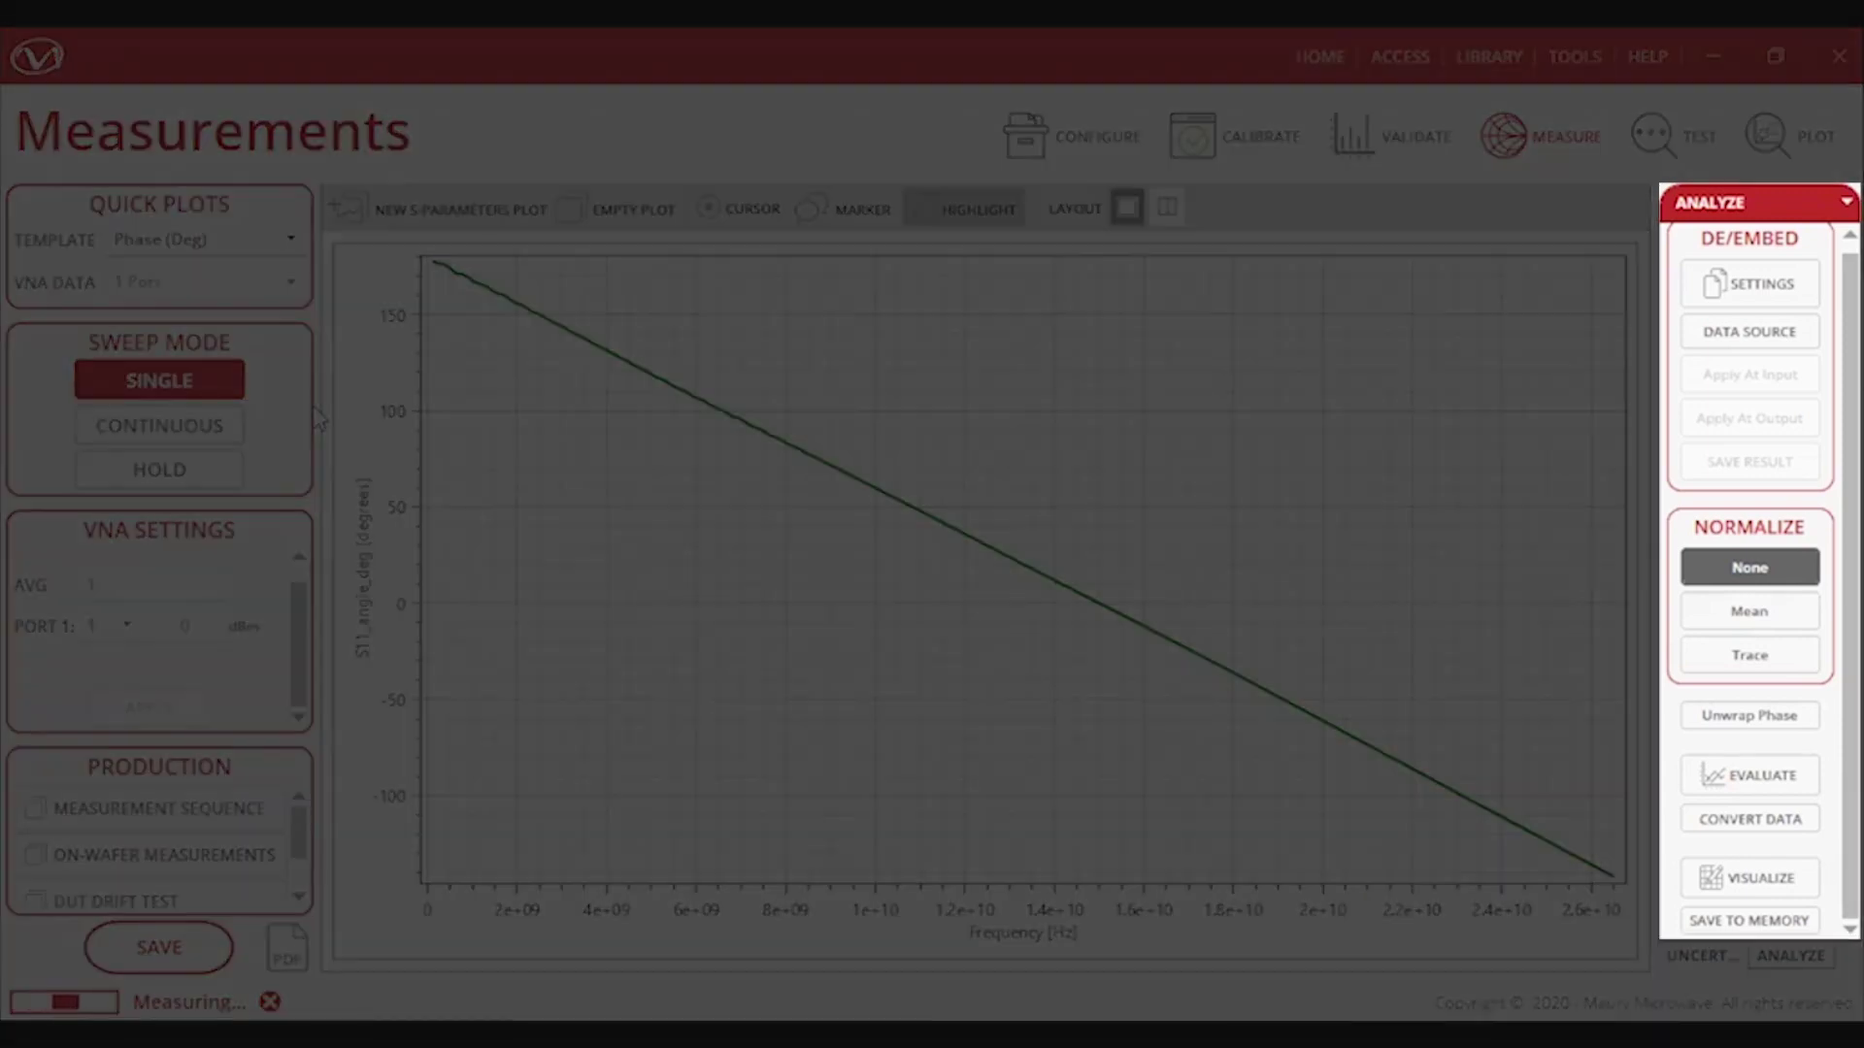
click(199, 942)
text(short 1 UNC)
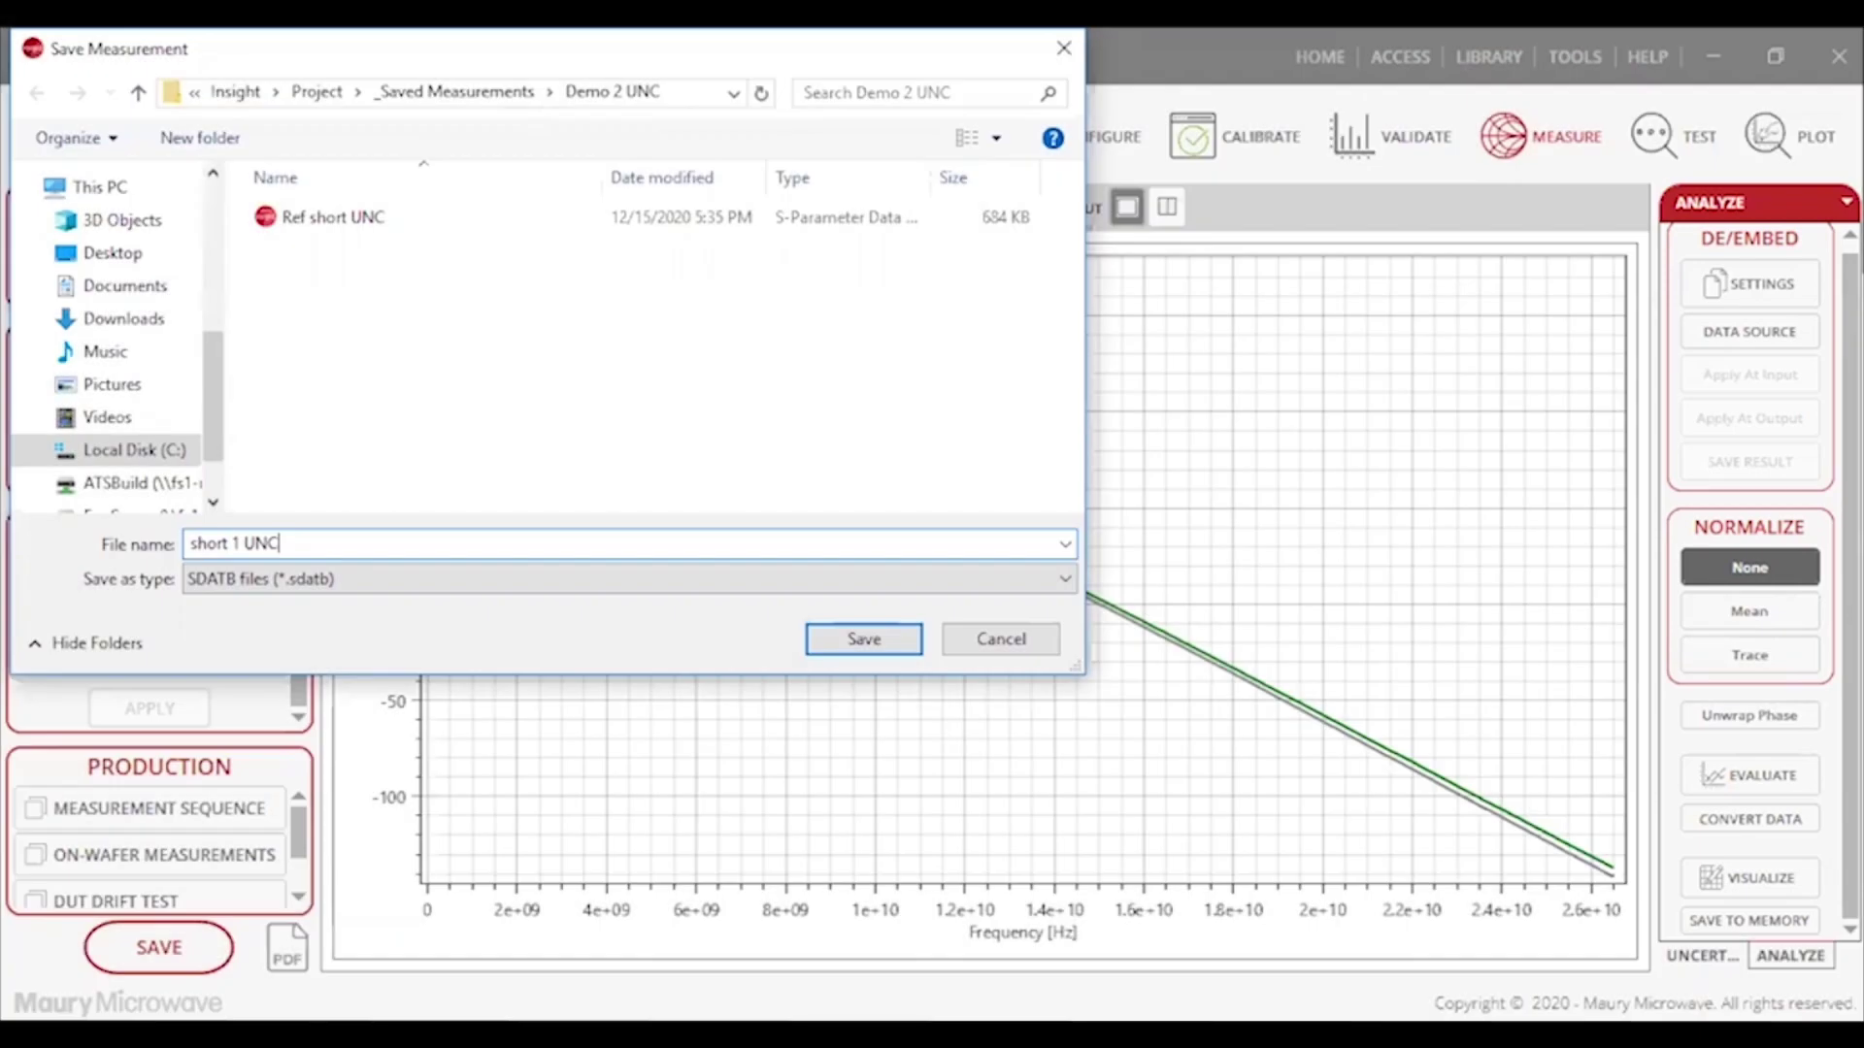
key(Return)
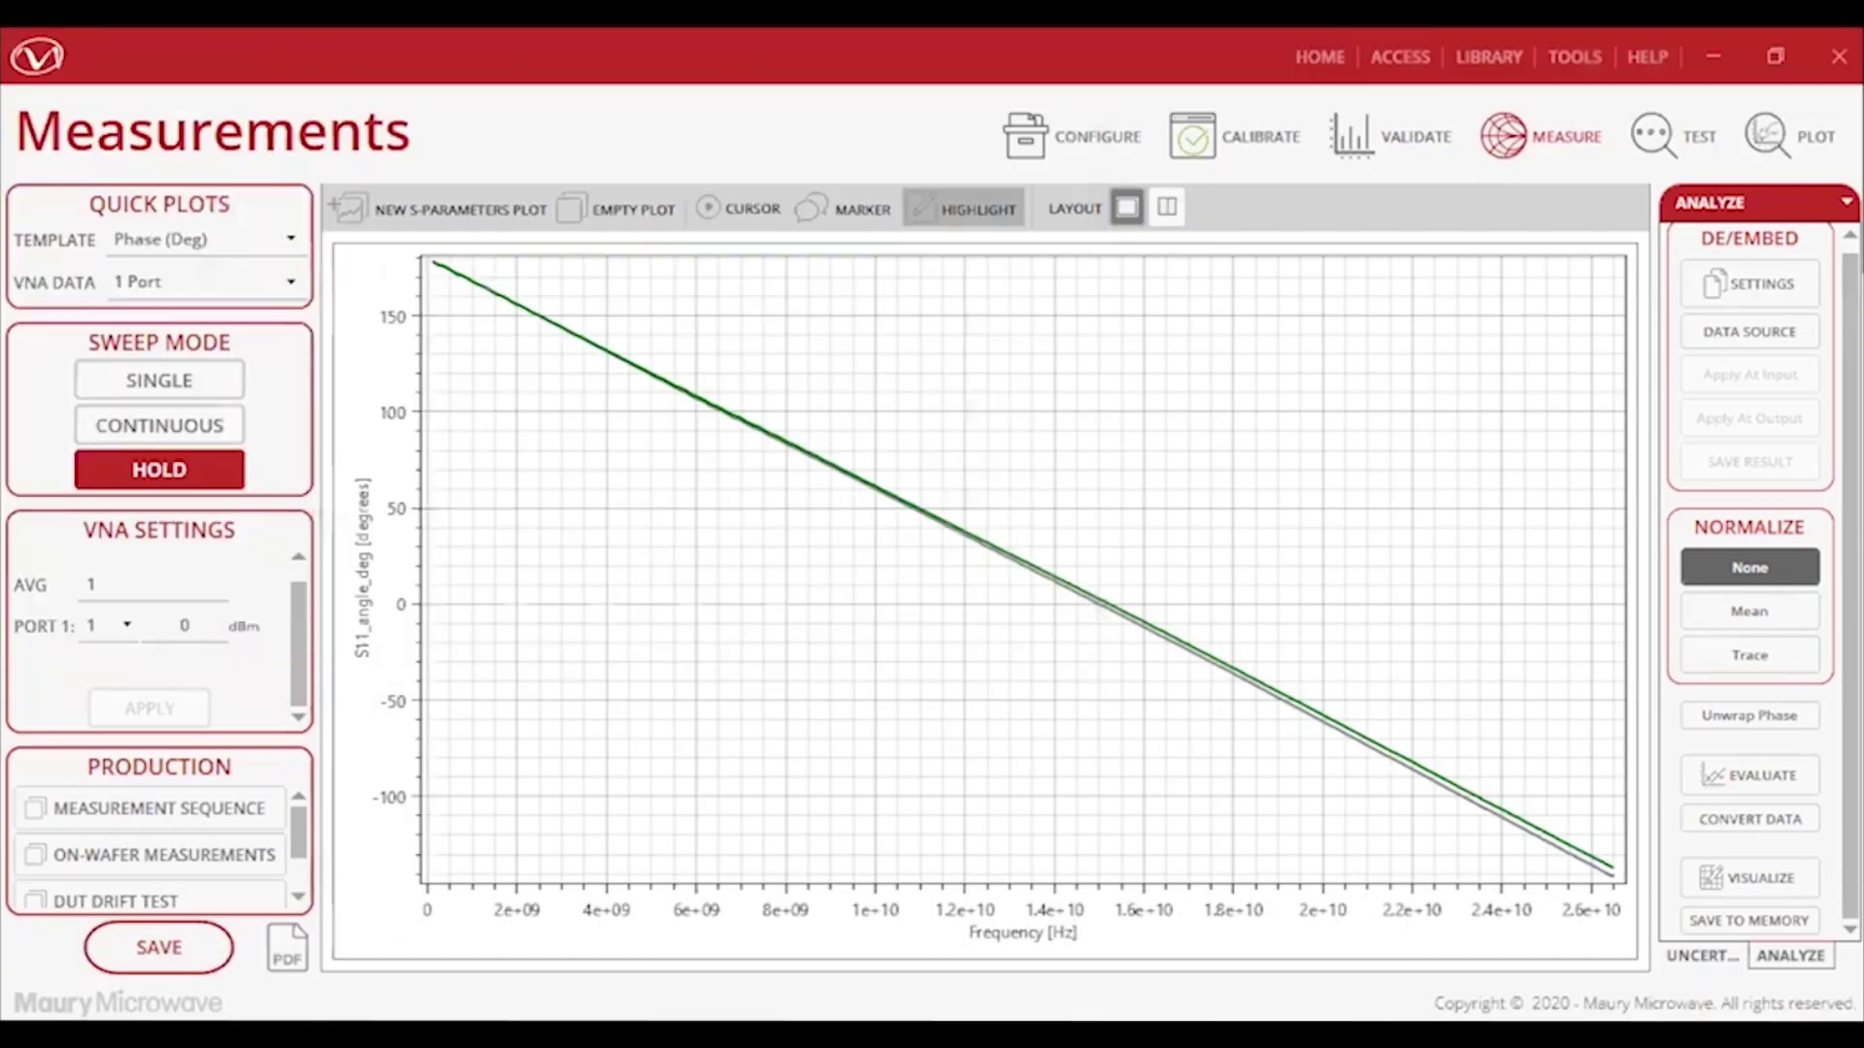
click(237, 383)
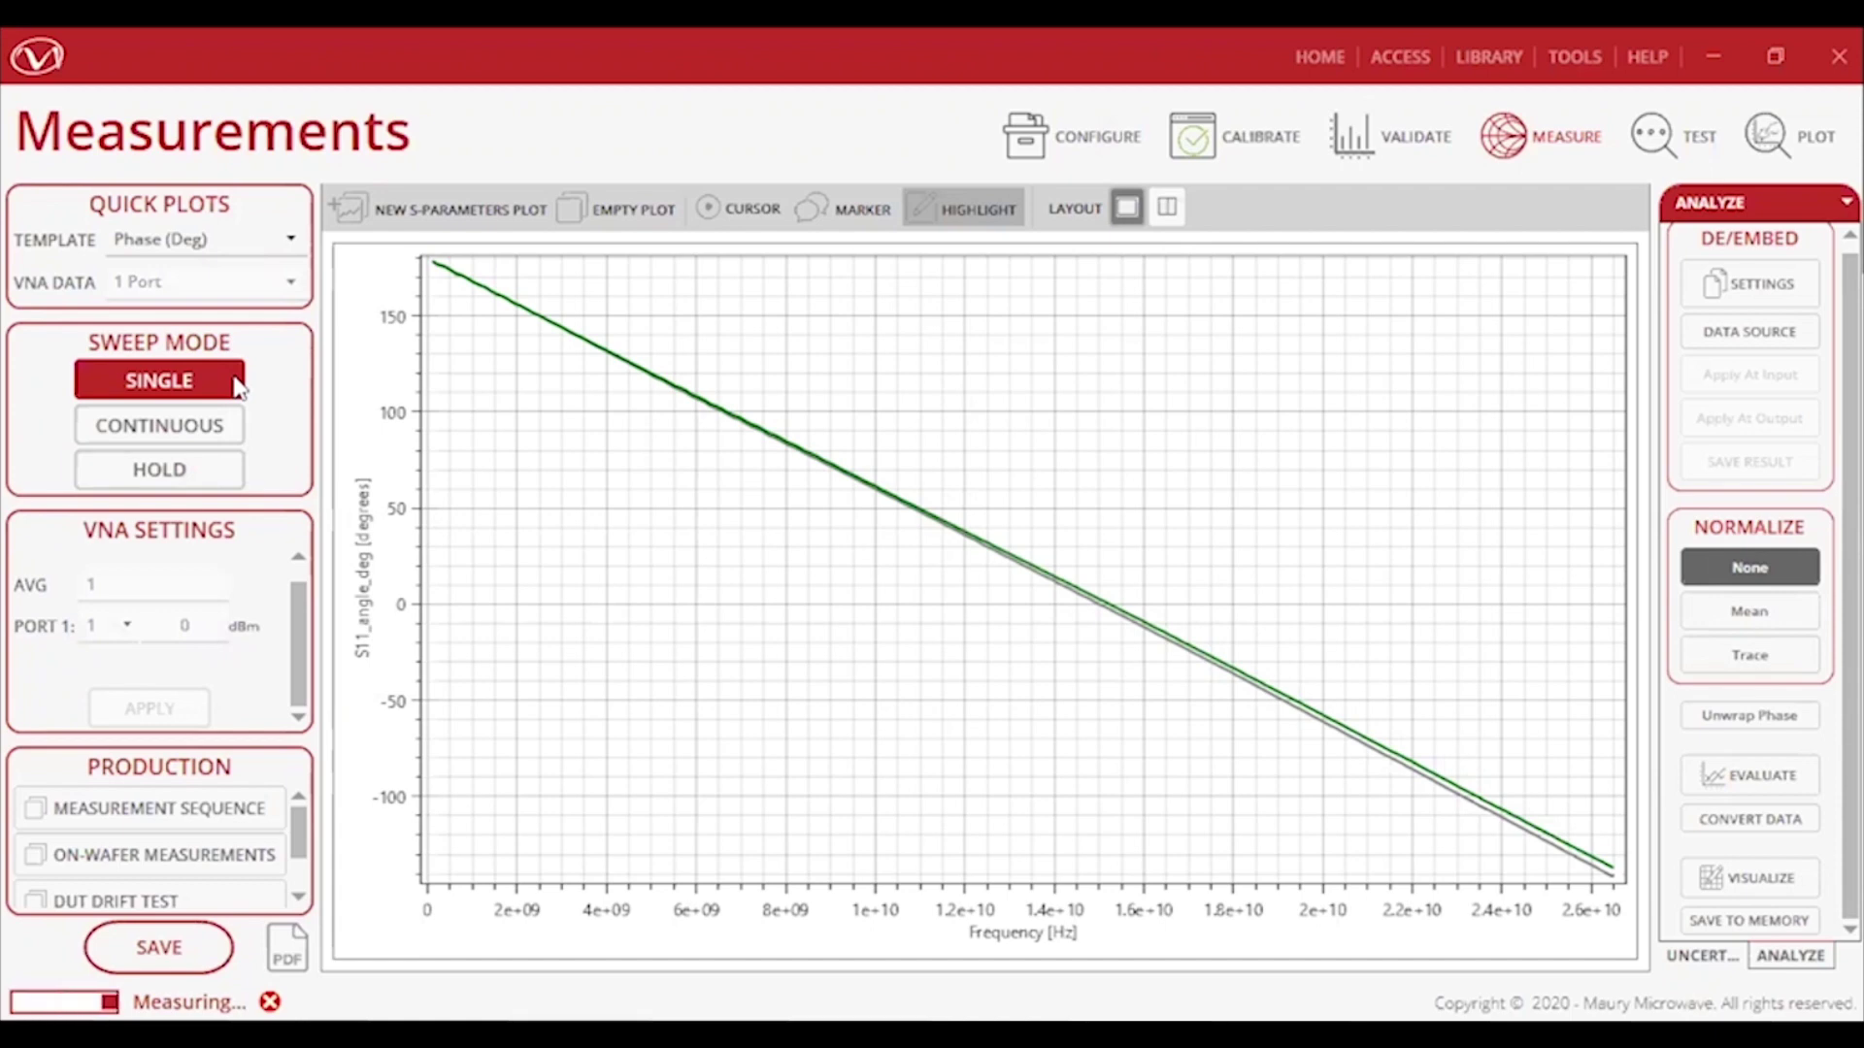
click(159, 956)
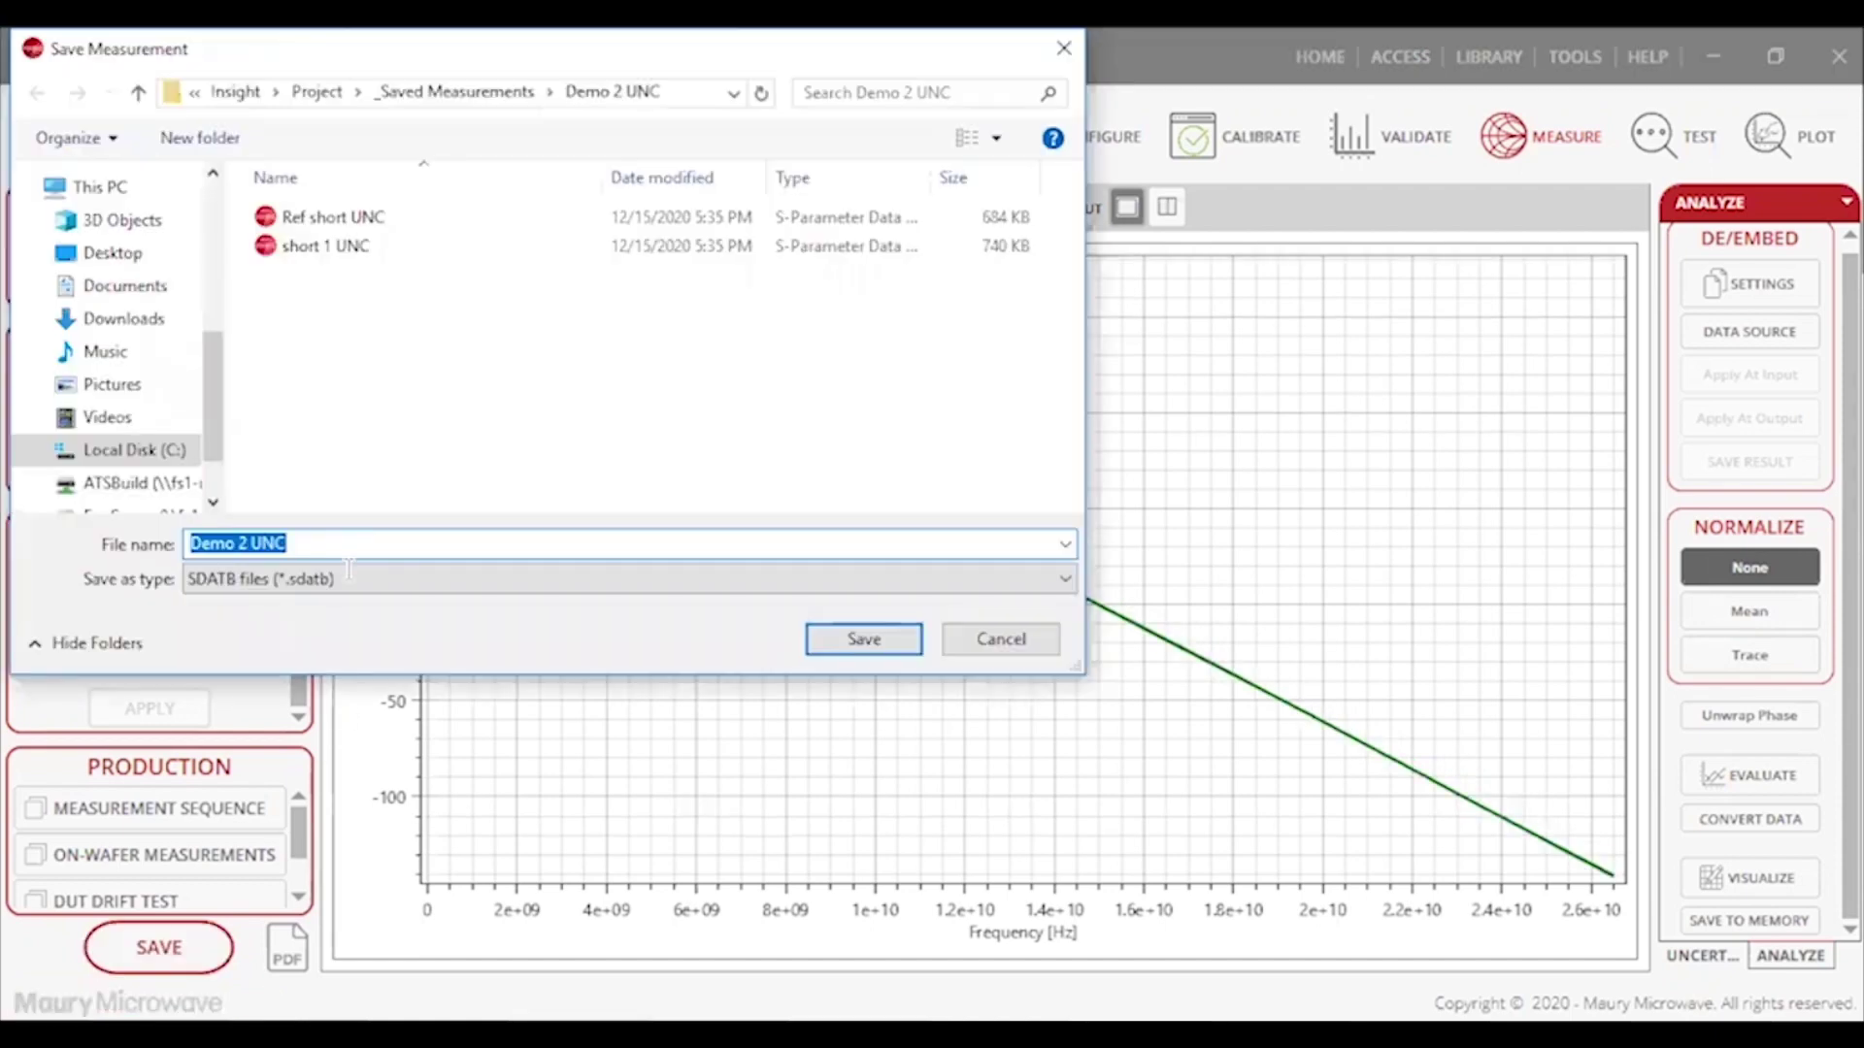
text(short 2 UNC)
key(Return)
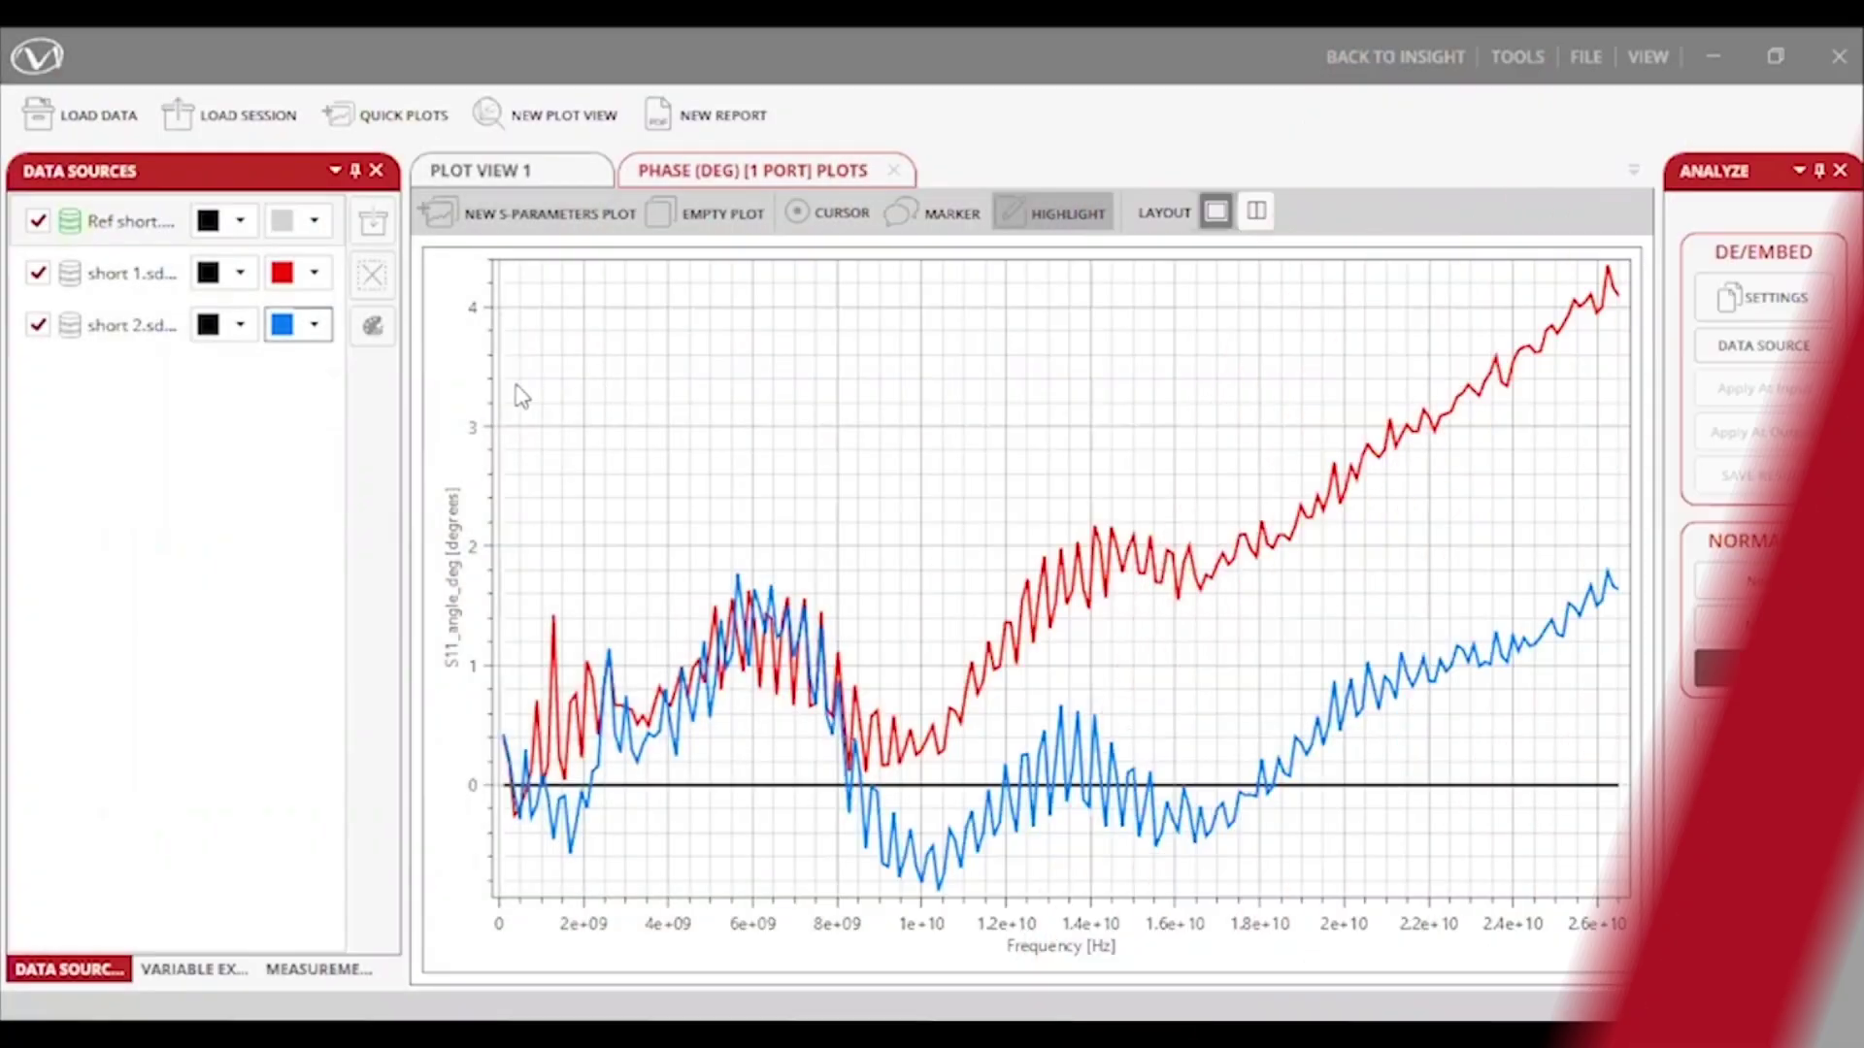
Create a Phase (Deg) [1 Port] quick plot and hide the old Ref short, short 1 and short 2 data.
click(401, 115)
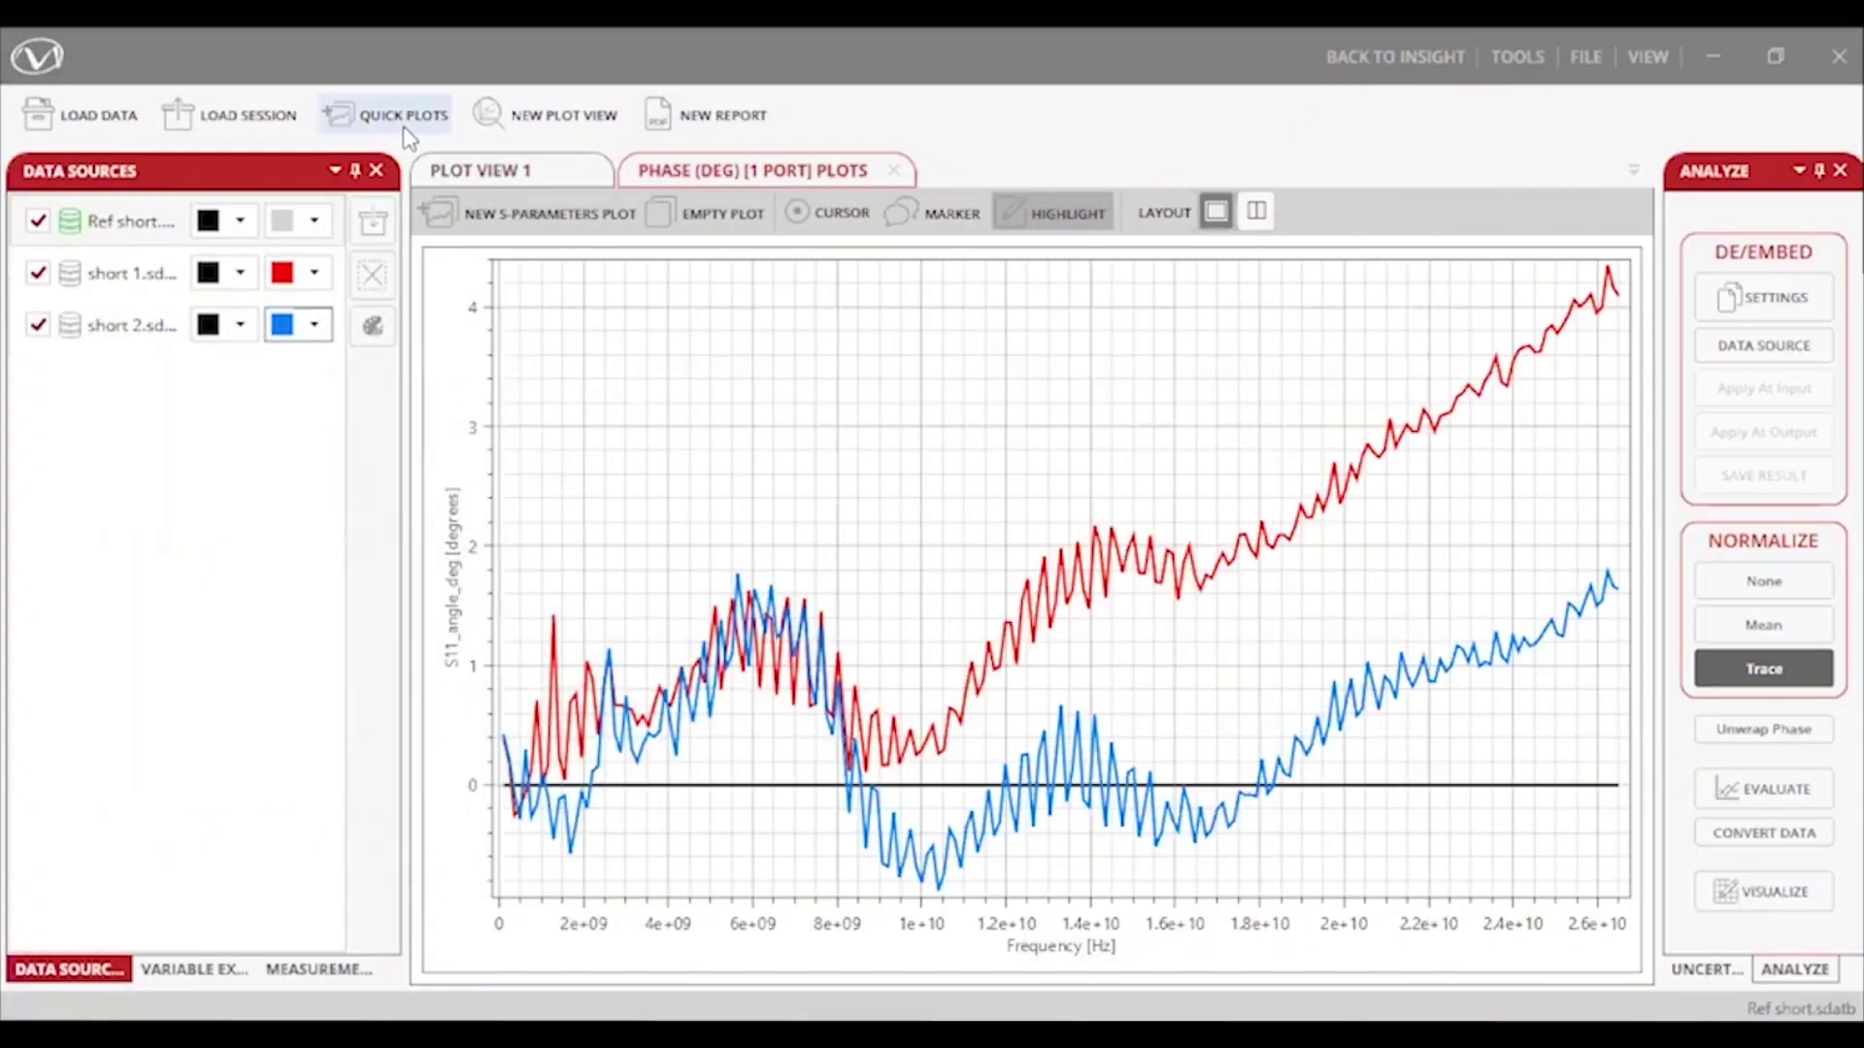
click(446, 328)
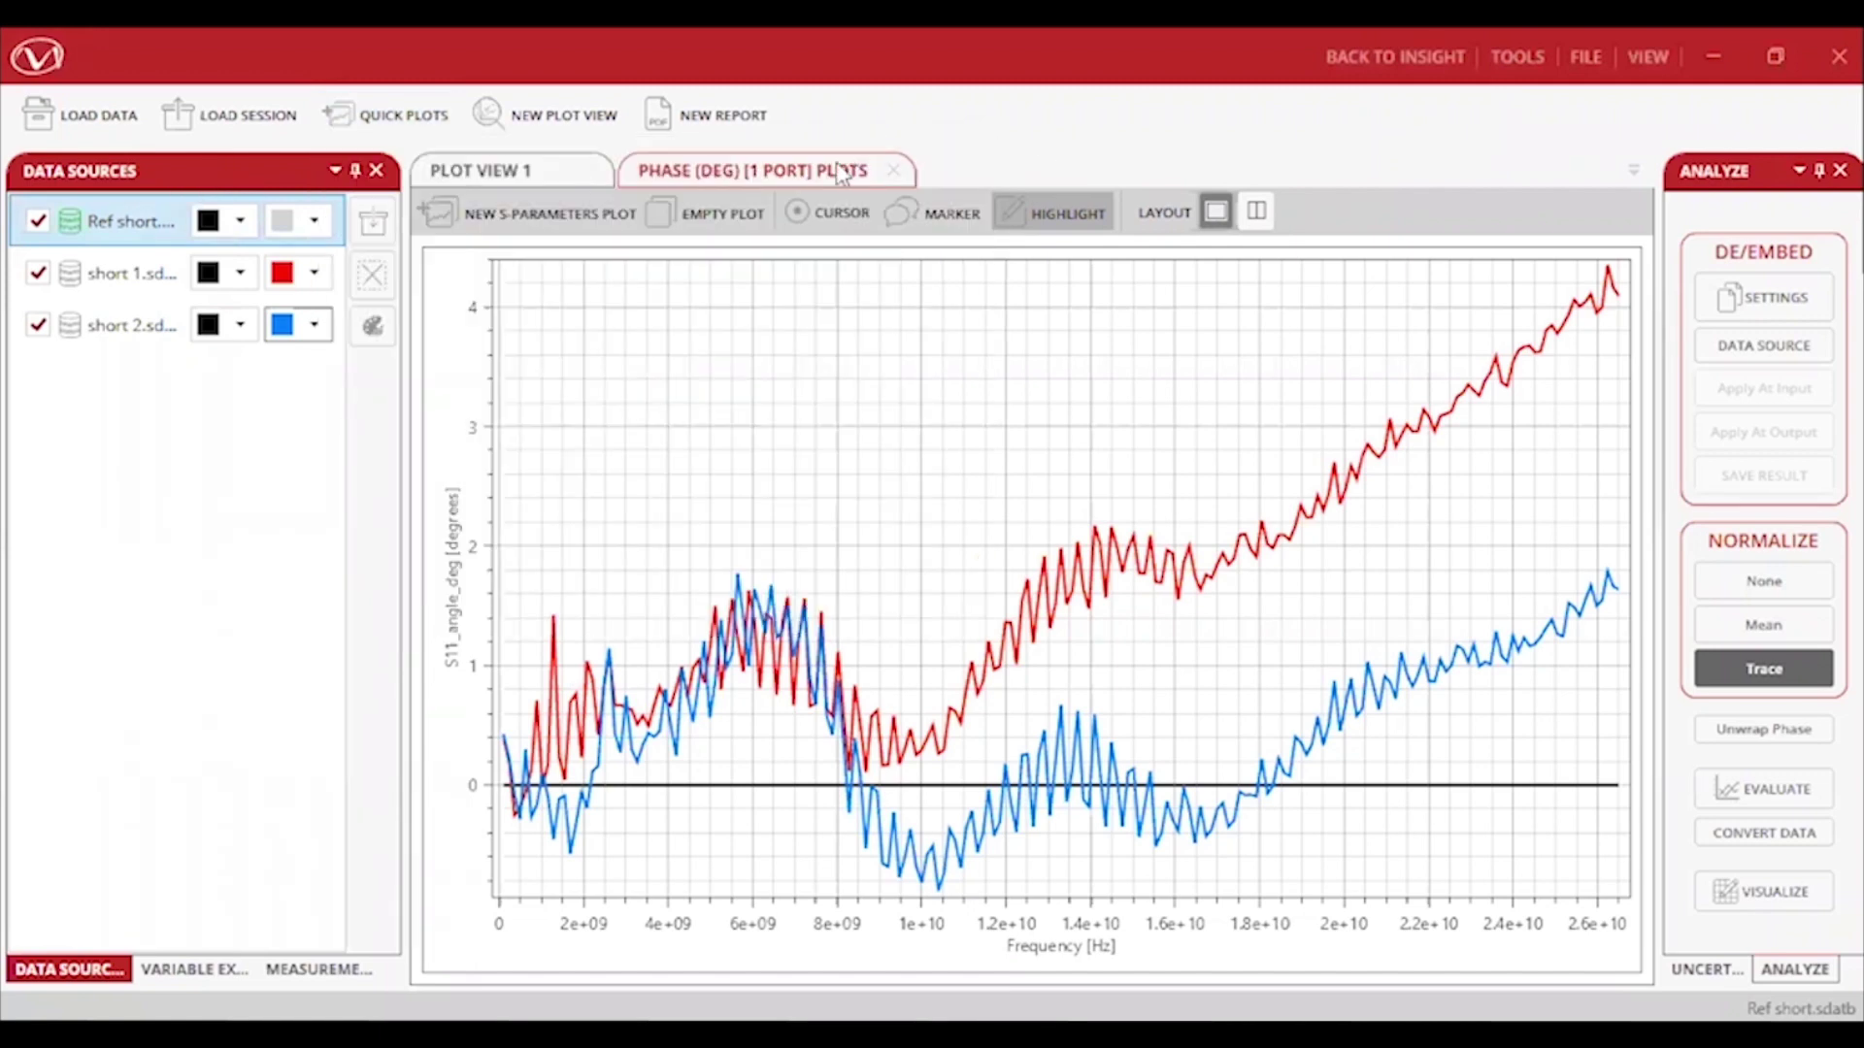
click(37, 221)
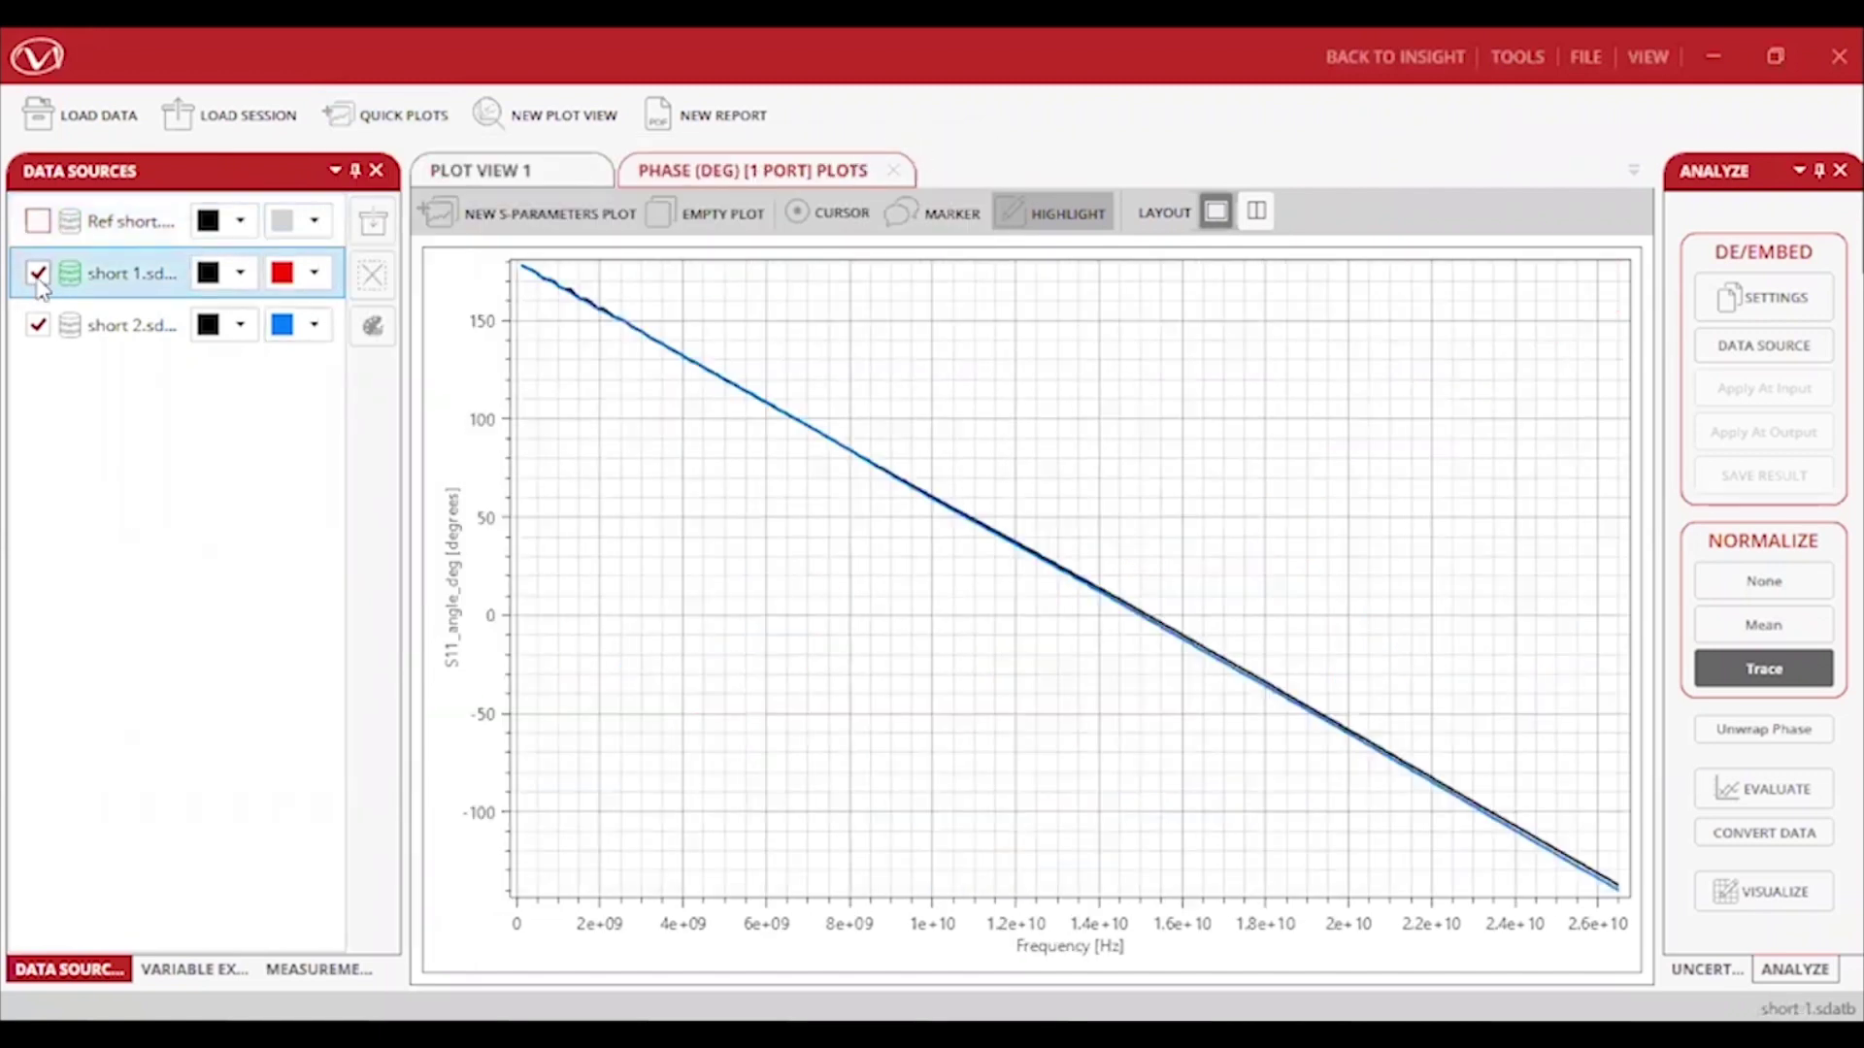
click(37, 273)
click(37, 325)
Load Ref short UNC, short 1 UNC and short 2 UNC from the Demo 2 UNC folder.
click(82, 115)
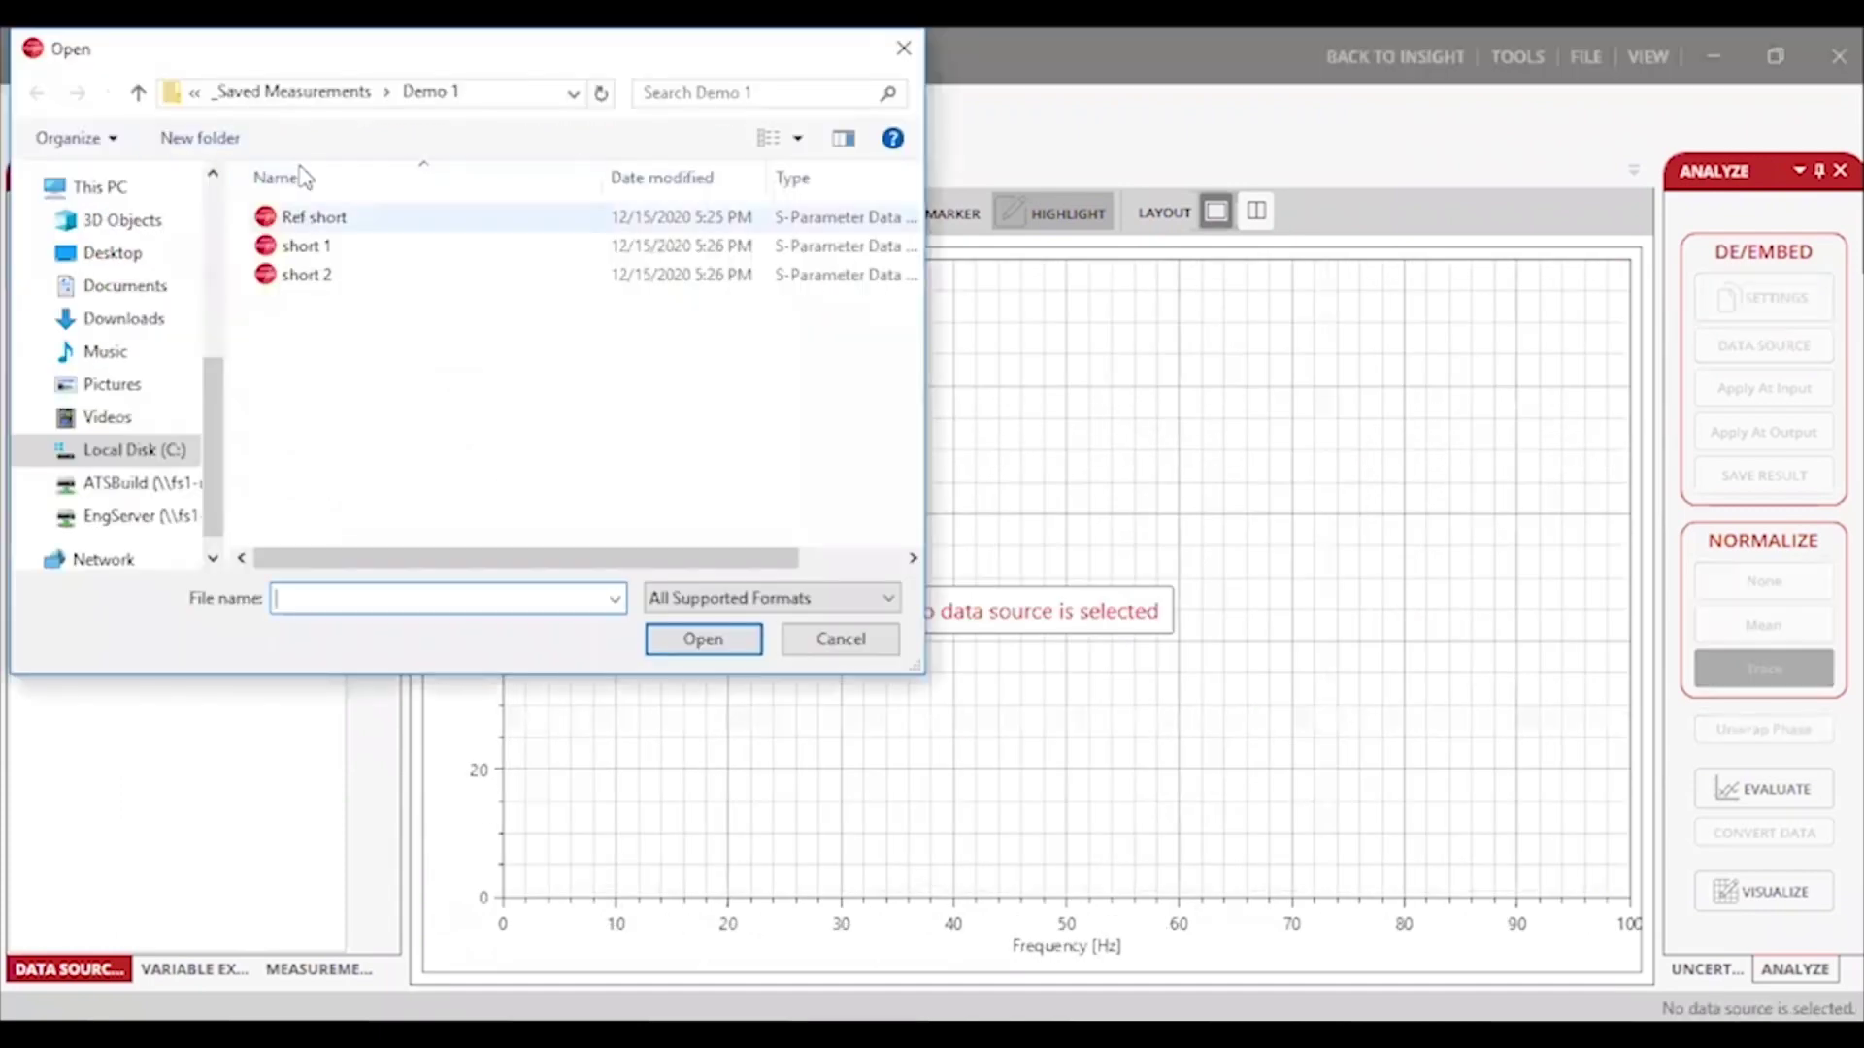
click(316, 92)
double_click(341, 276)
double_click(369, 219)
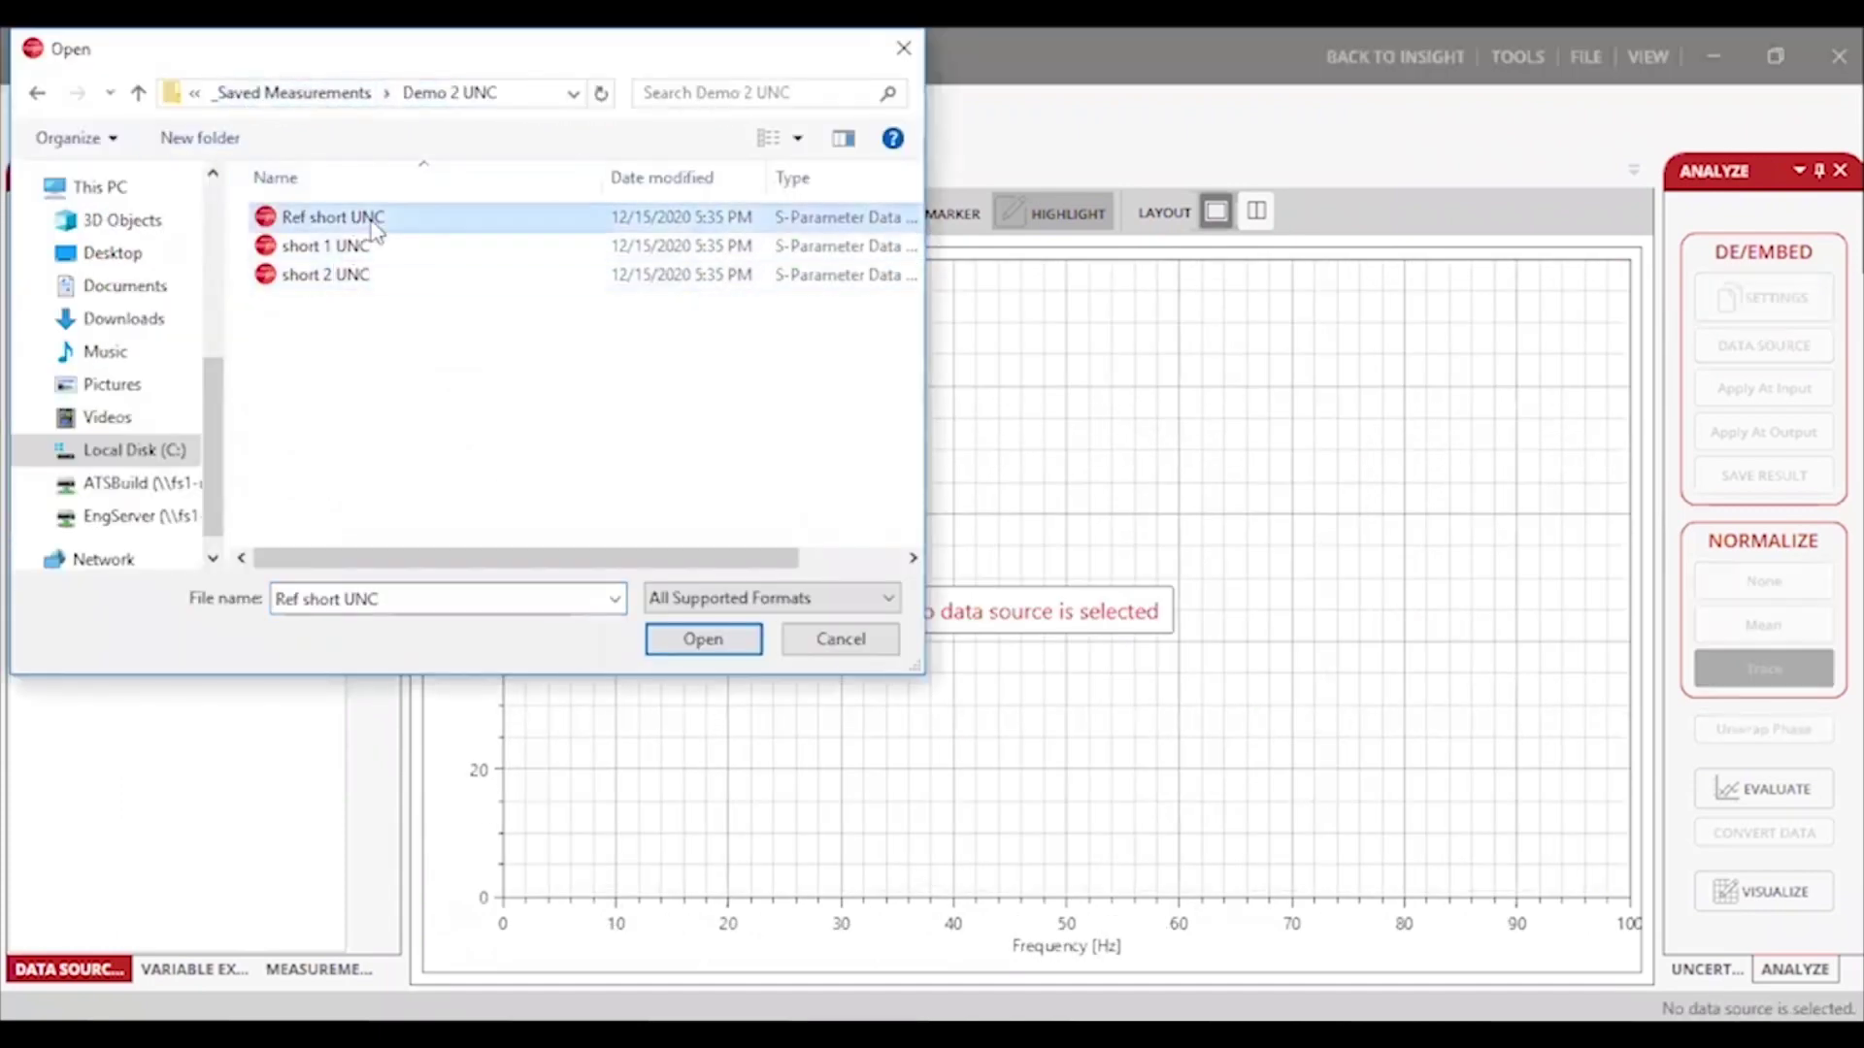
click(83, 113)
click(315, 248)
double_click(316, 249)
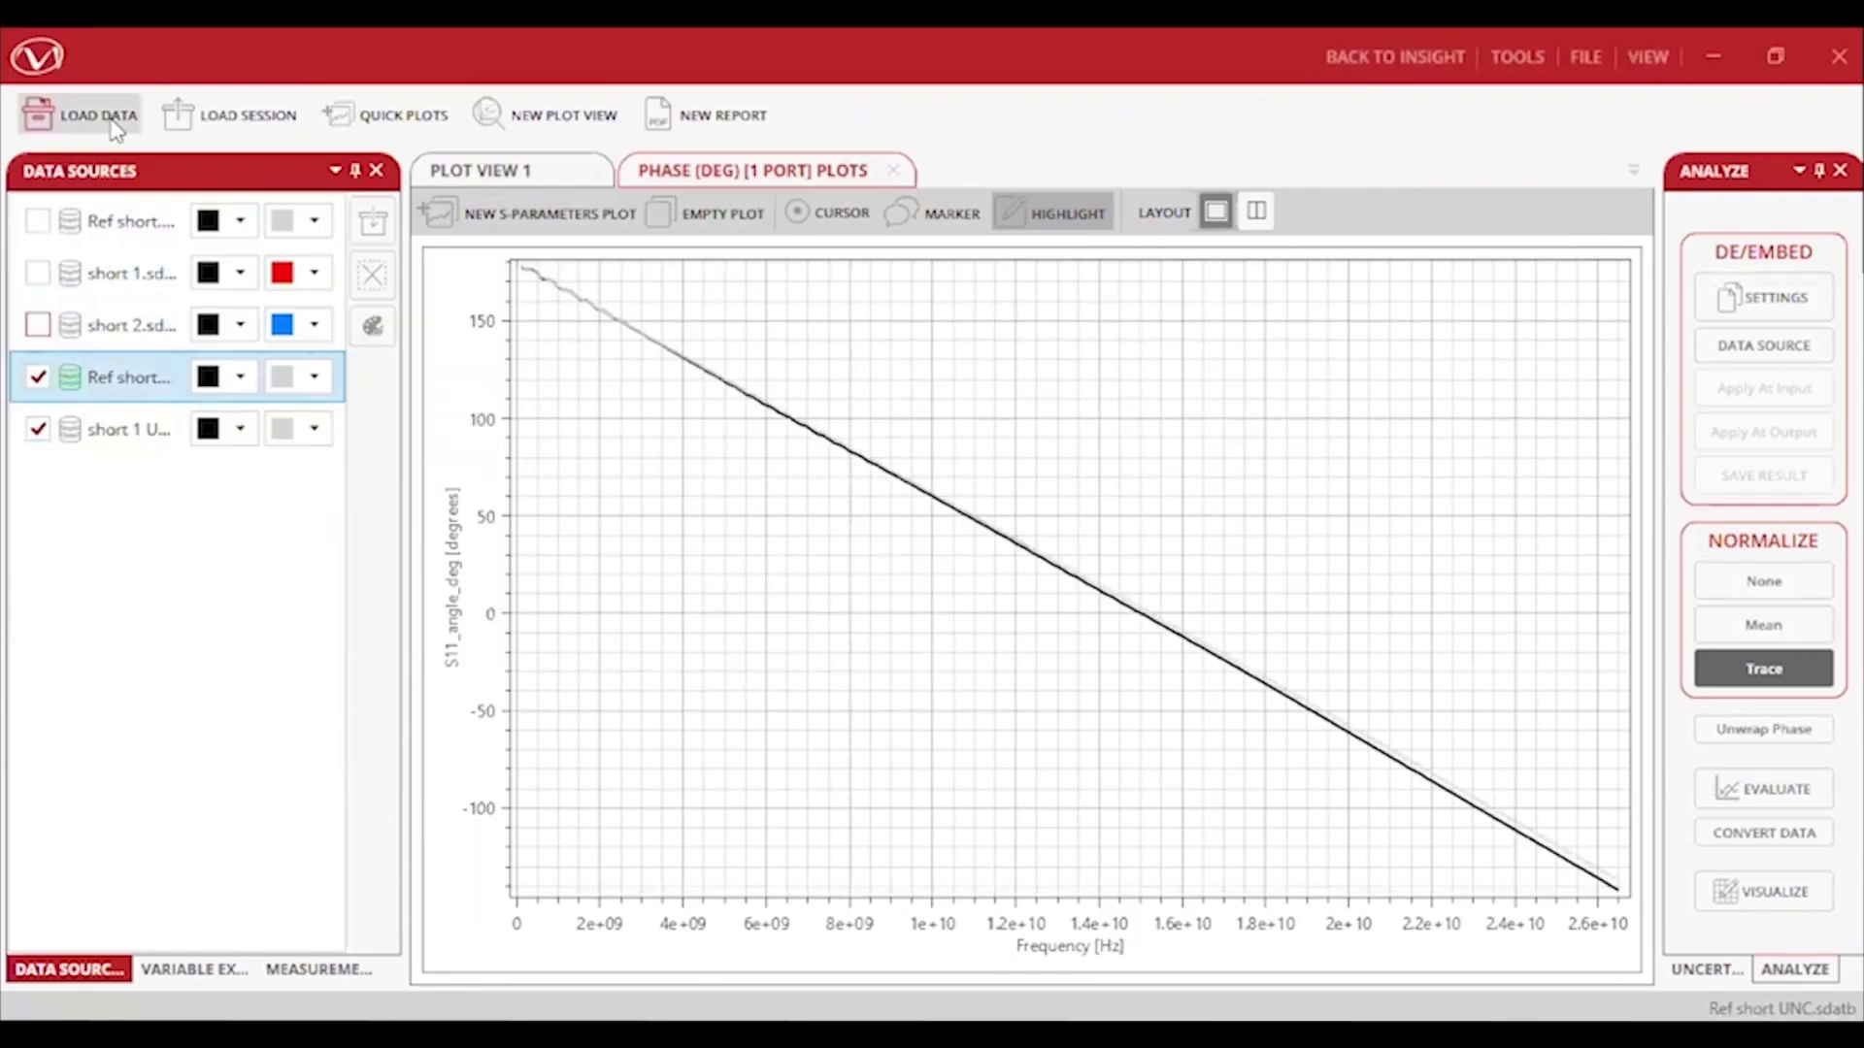
click(83, 114)
click(325, 275)
double_click(325, 275)
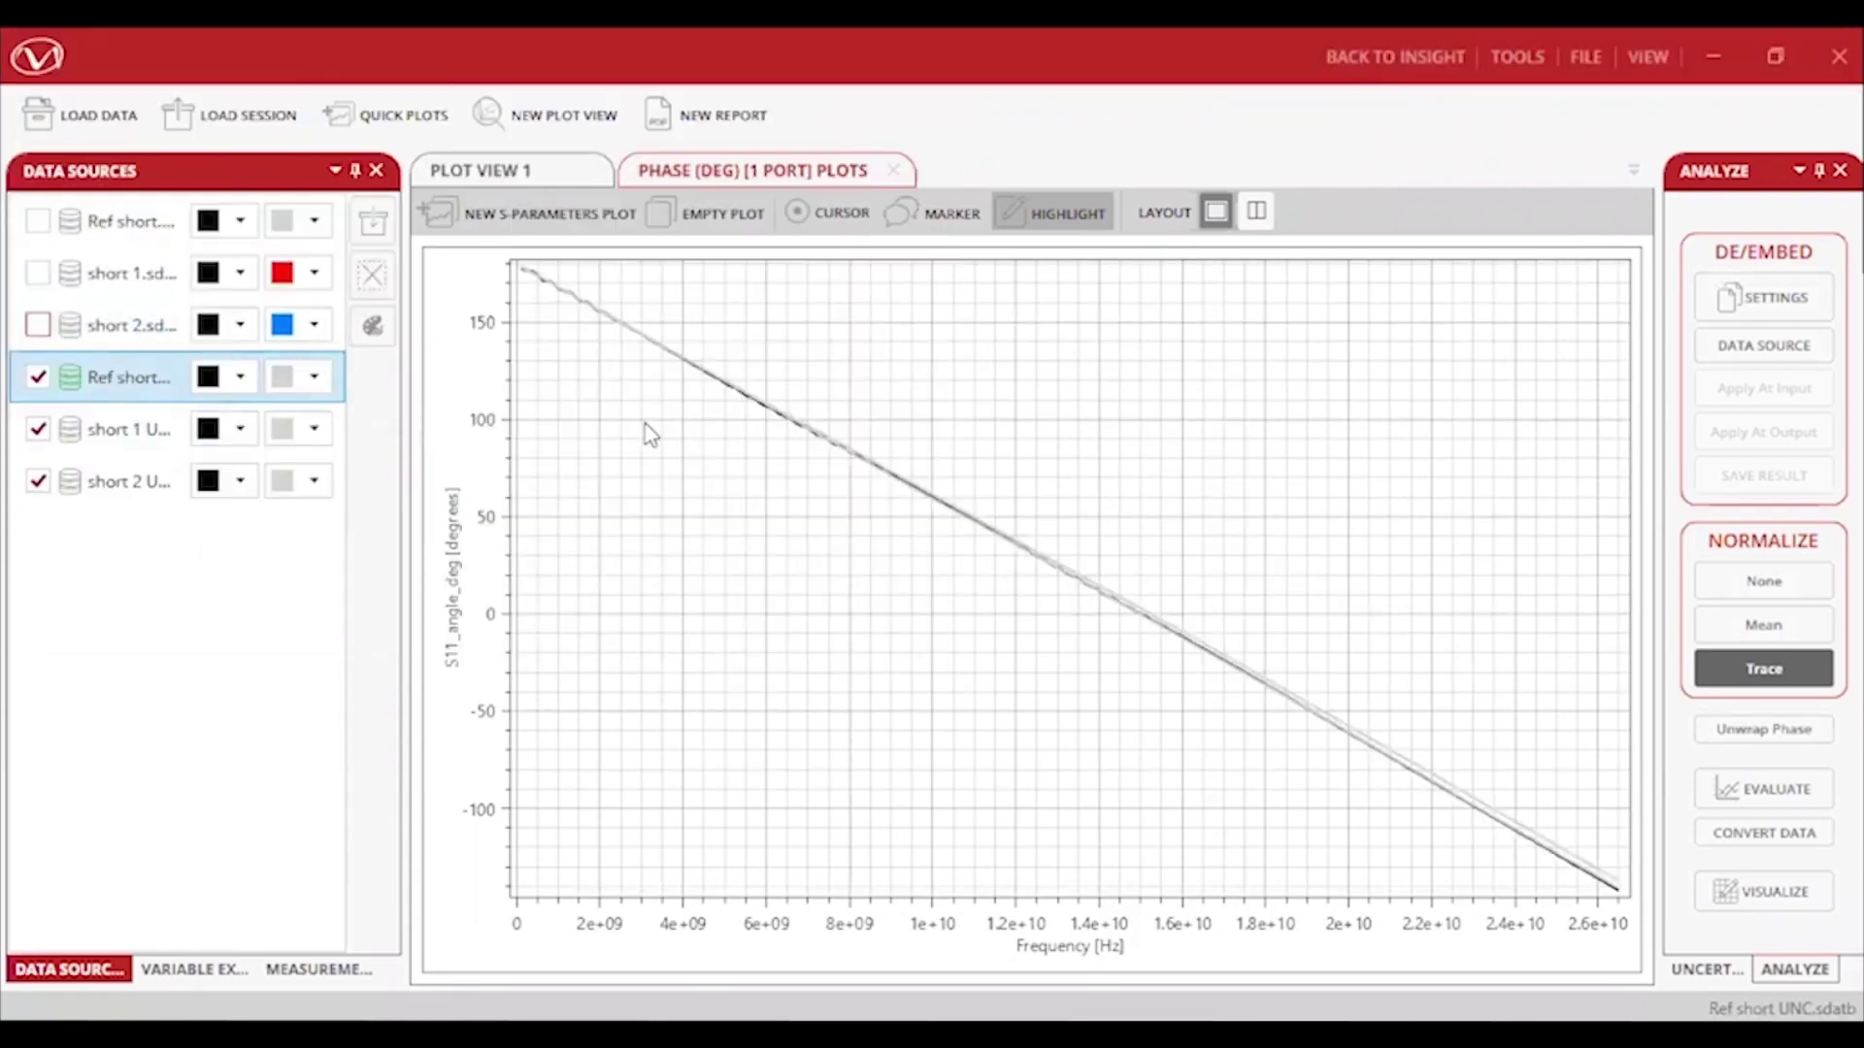
Normalize traces to Ref short UNC, colouring short 1 UNC dark green and short 2 UNC blue.
click(1796, 684)
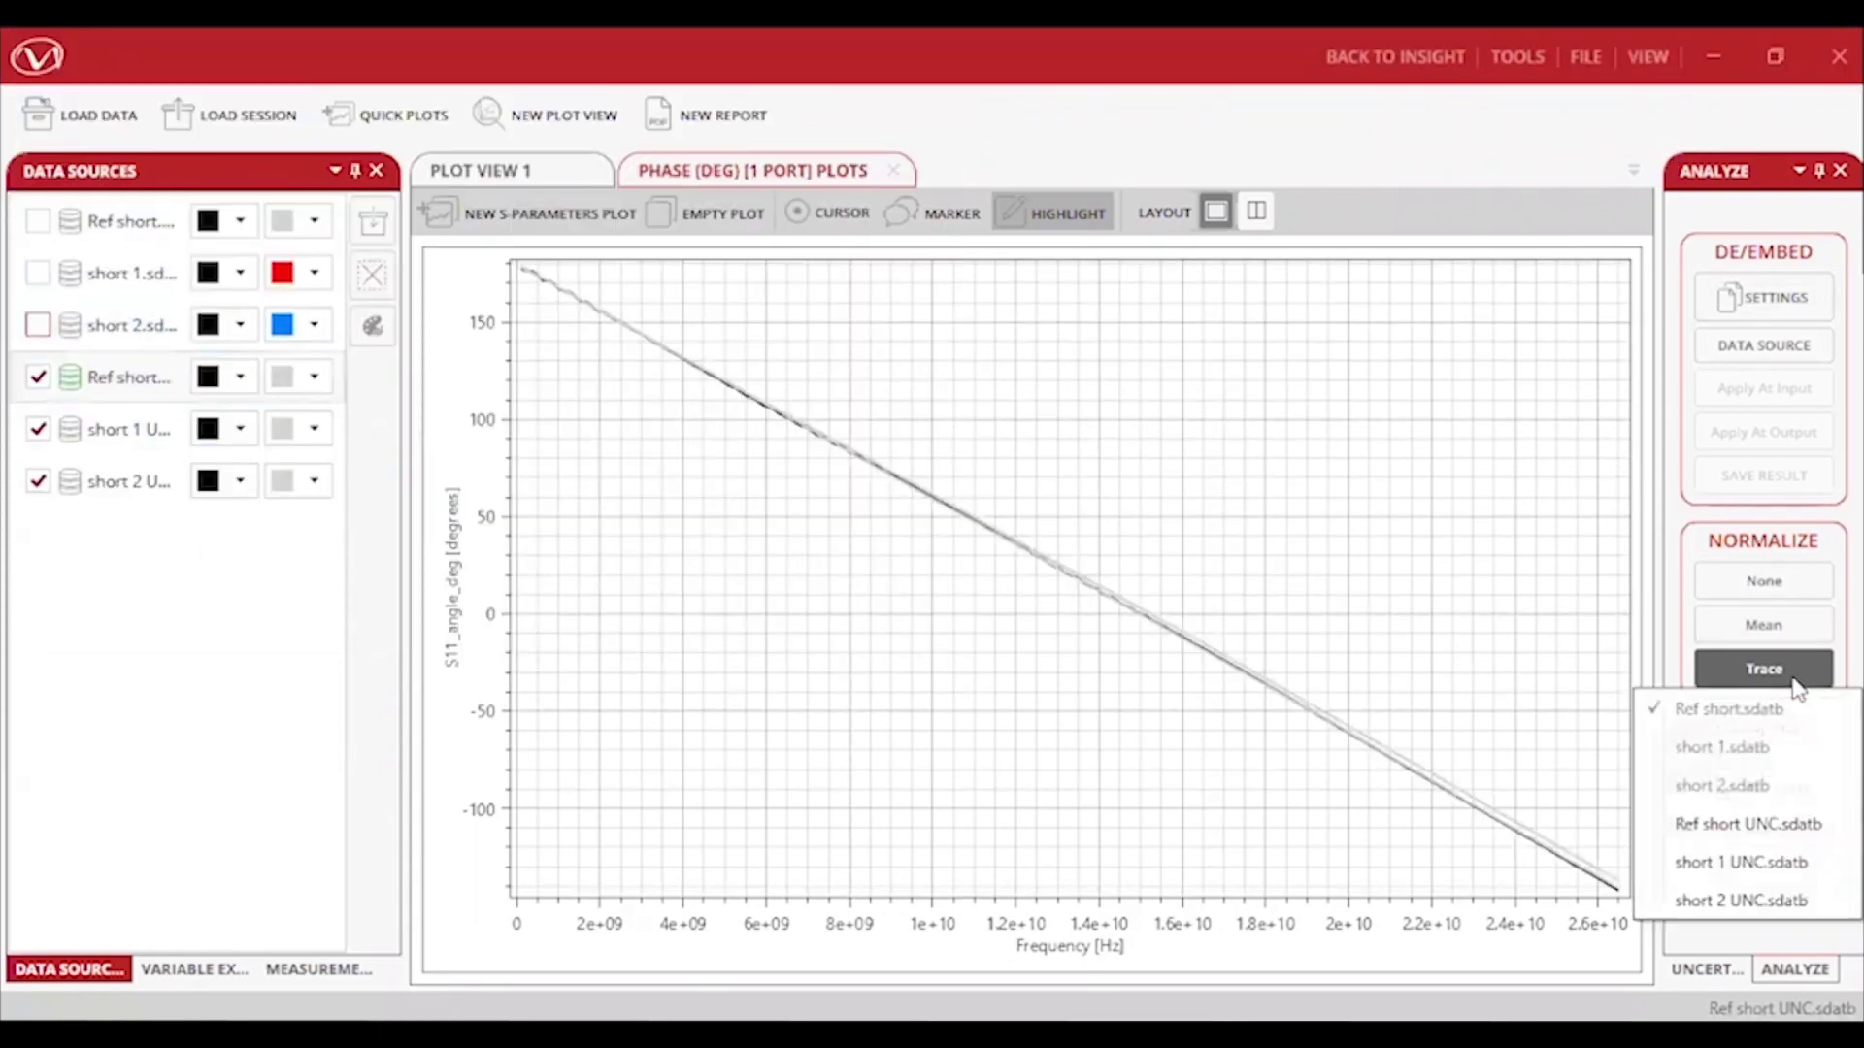
click(1747, 824)
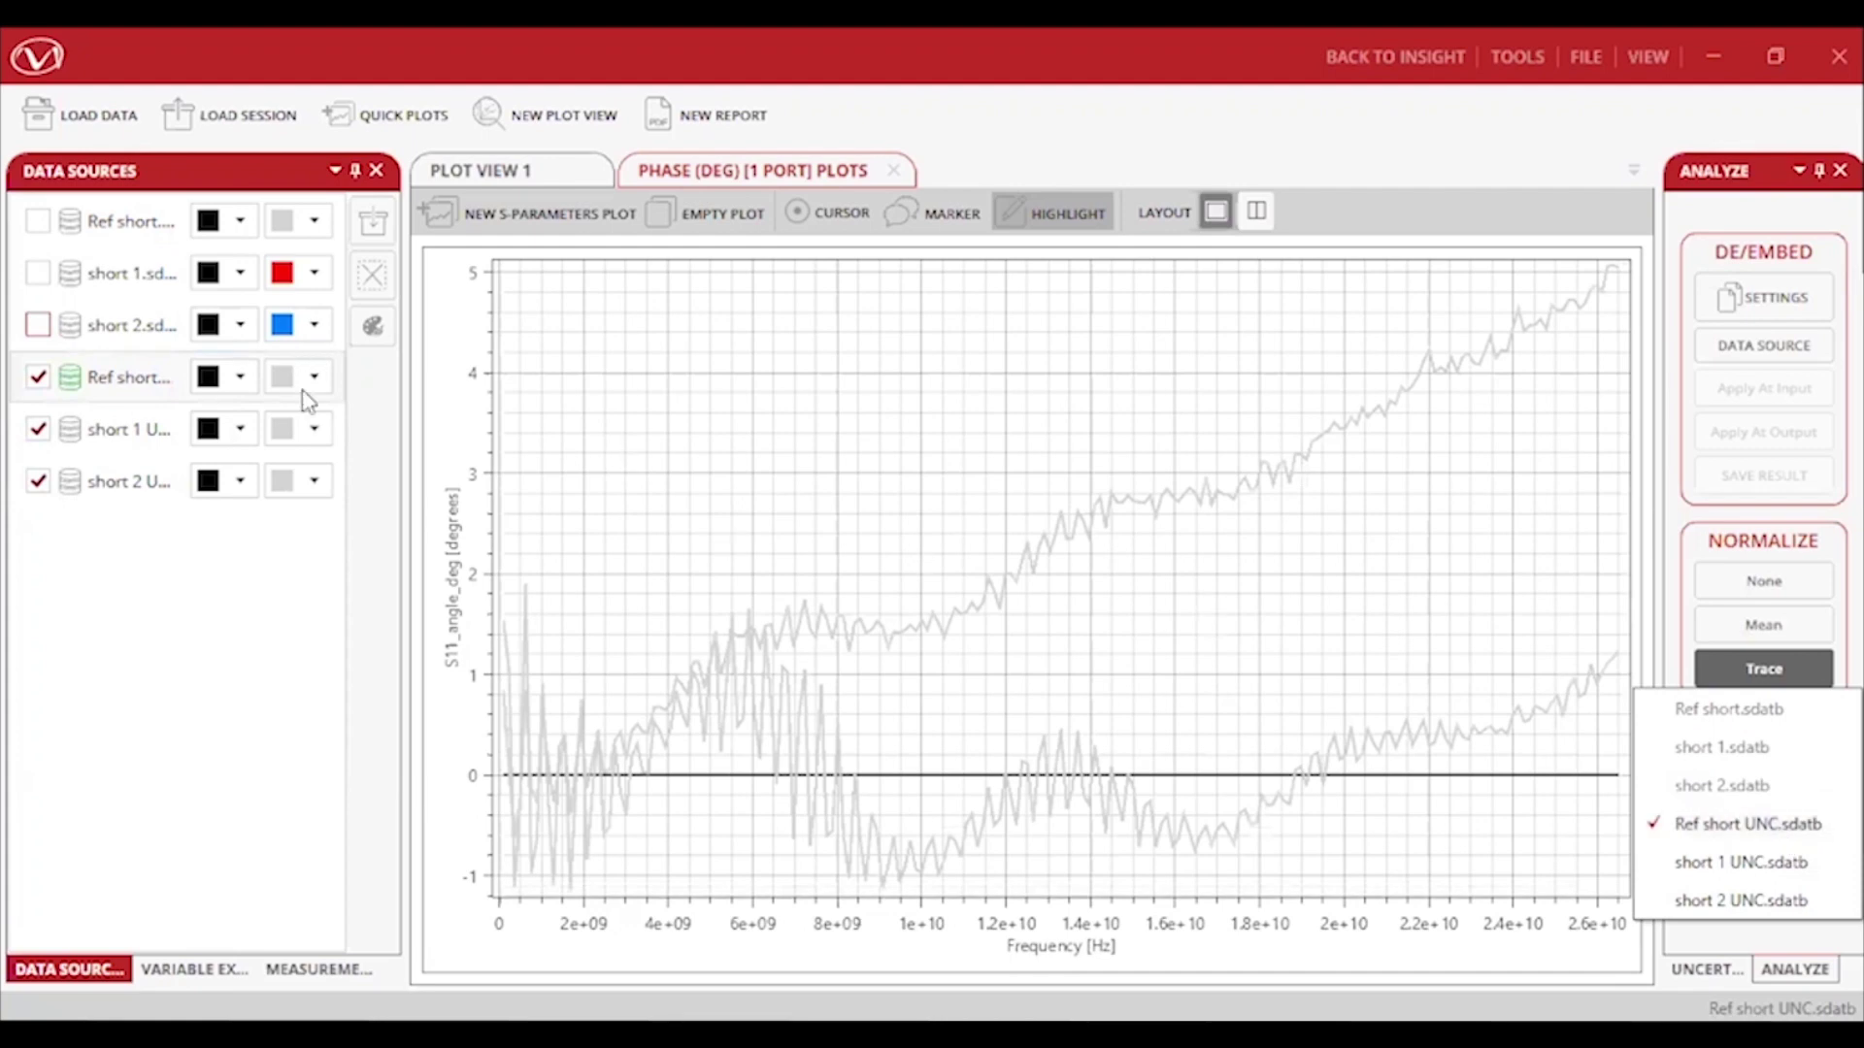
click(310, 429)
click(308, 554)
click(310, 481)
click(308, 637)
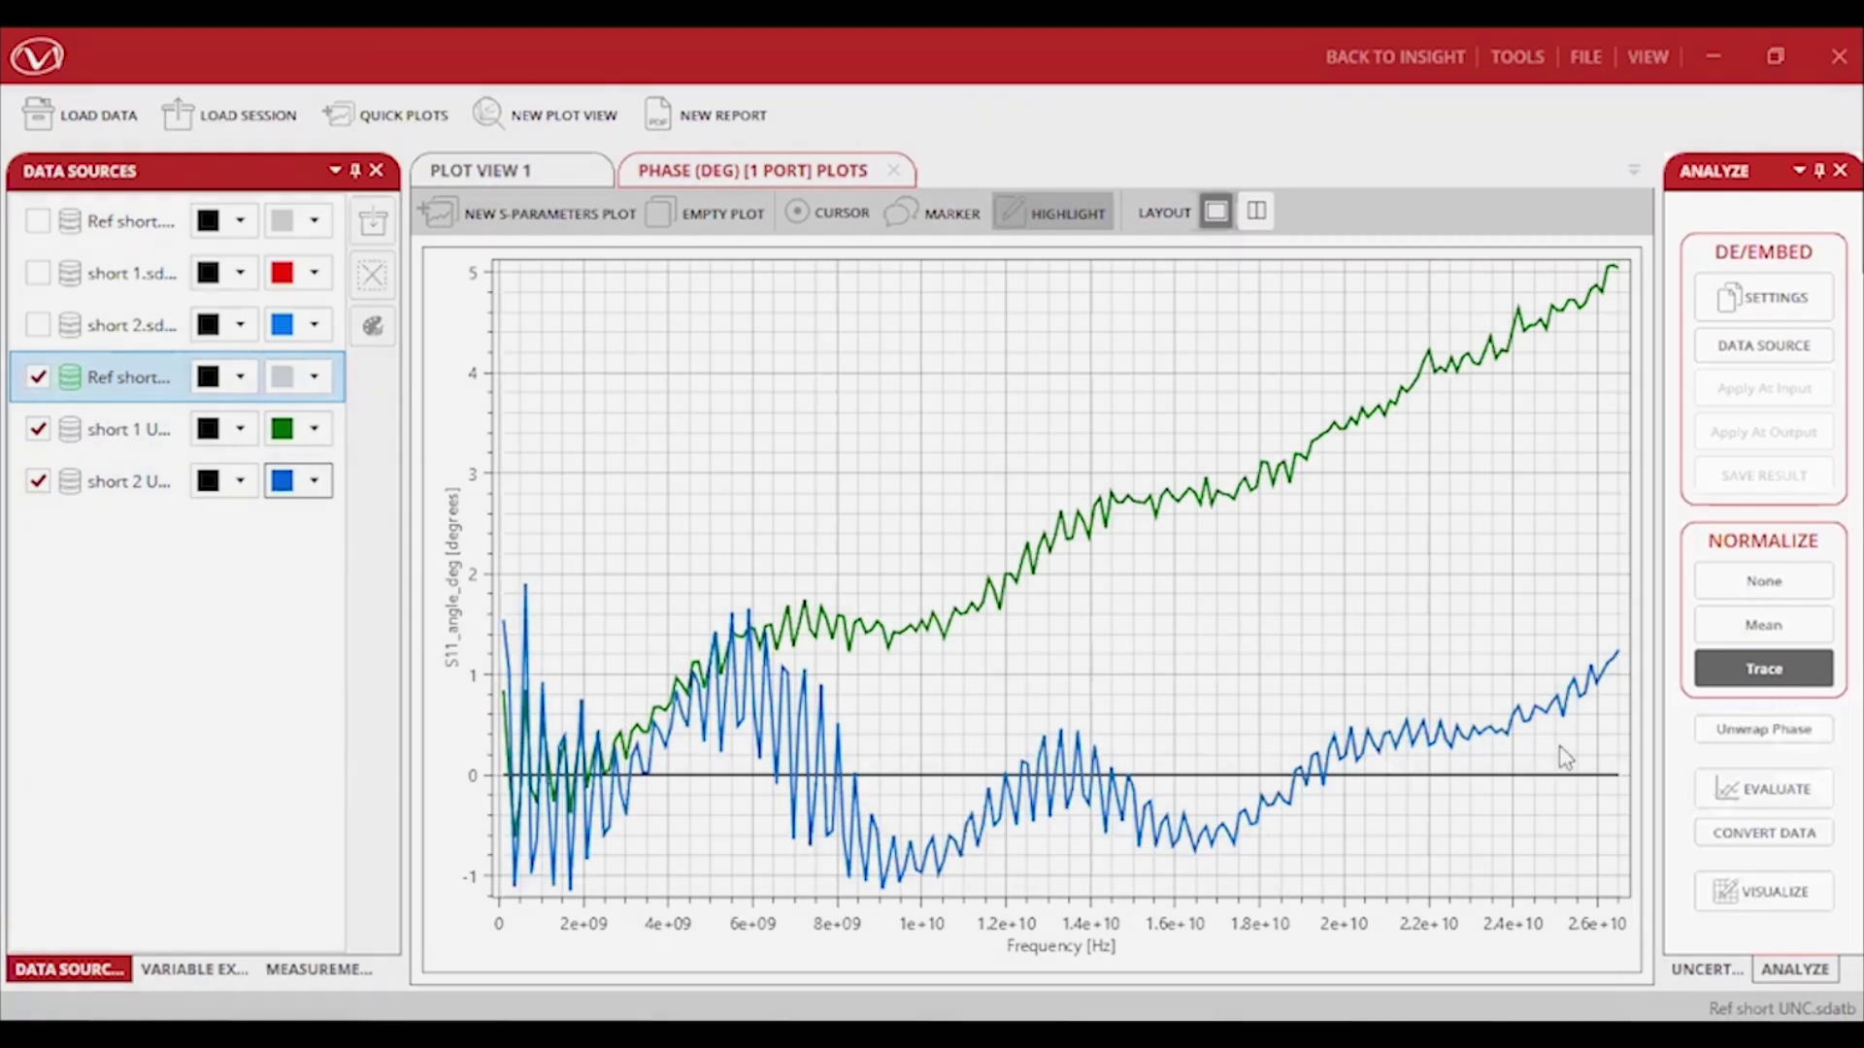
Show Total uncertainty bands on the phase plot and bring up the uncertainty budget.
click(1706, 969)
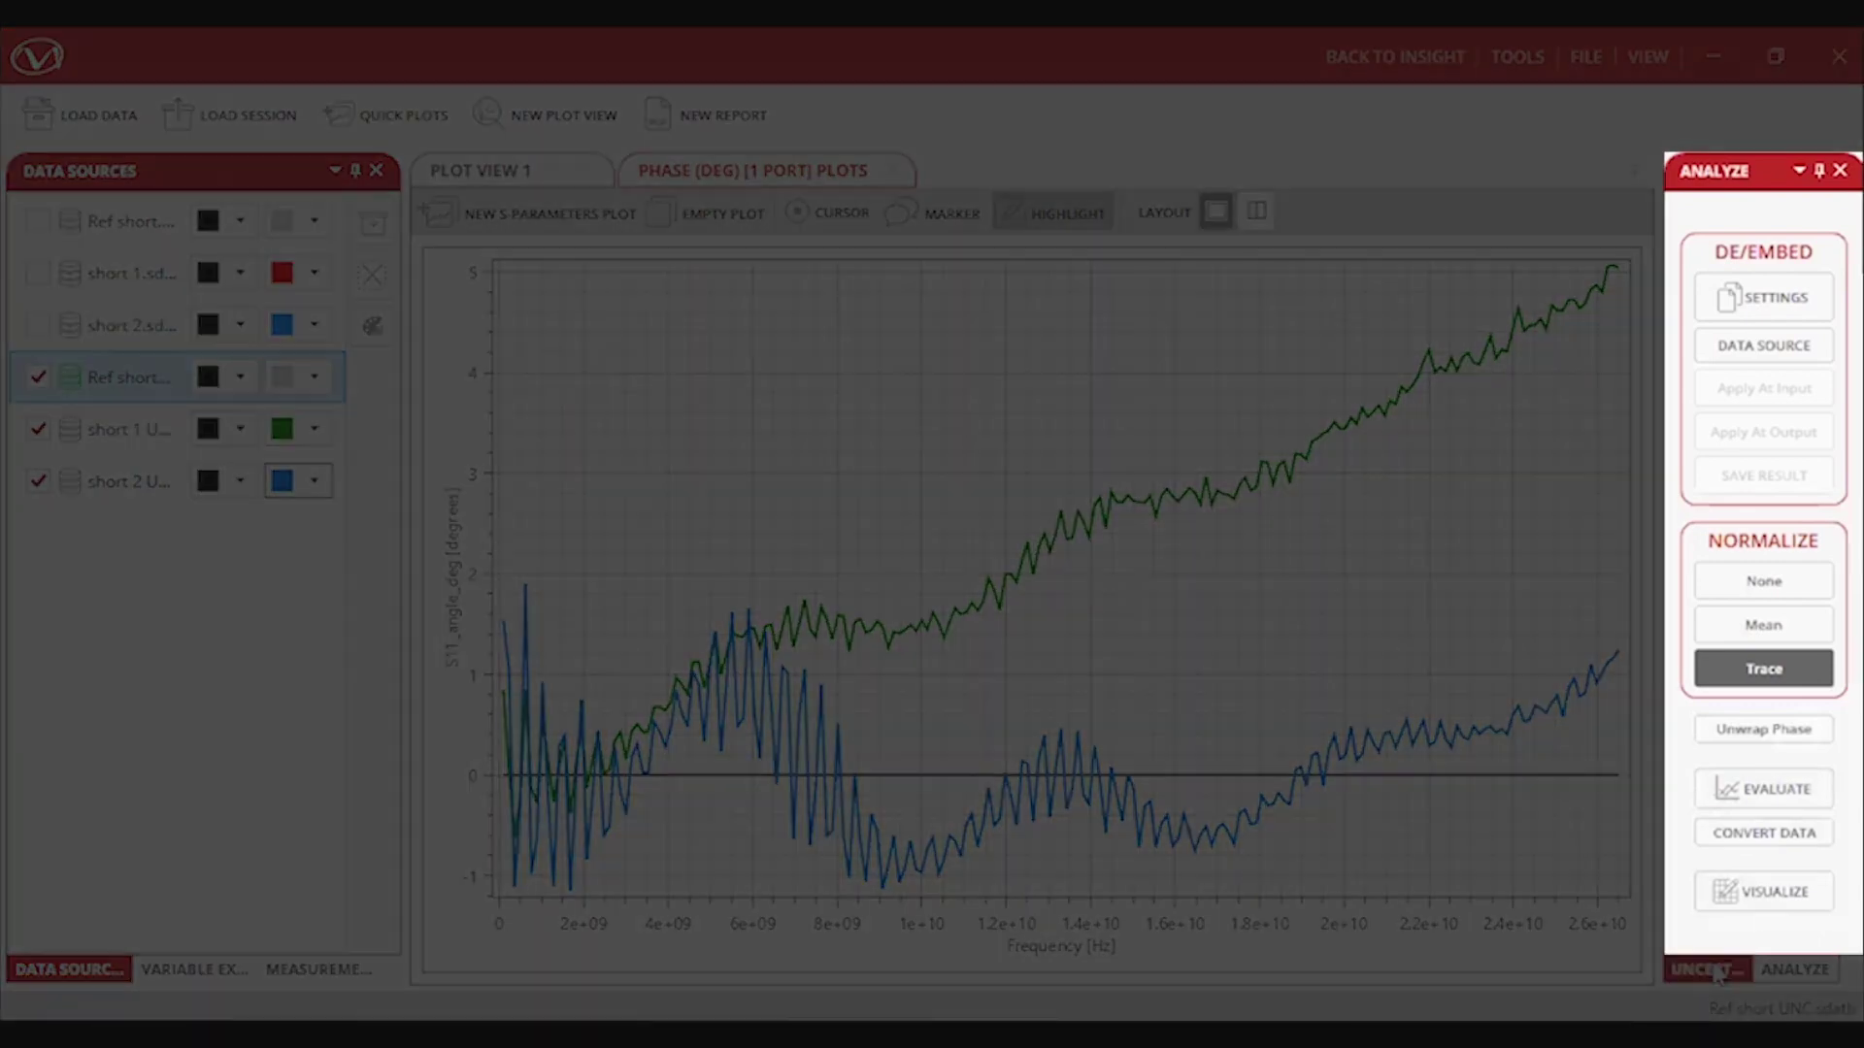
click(1786, 333)
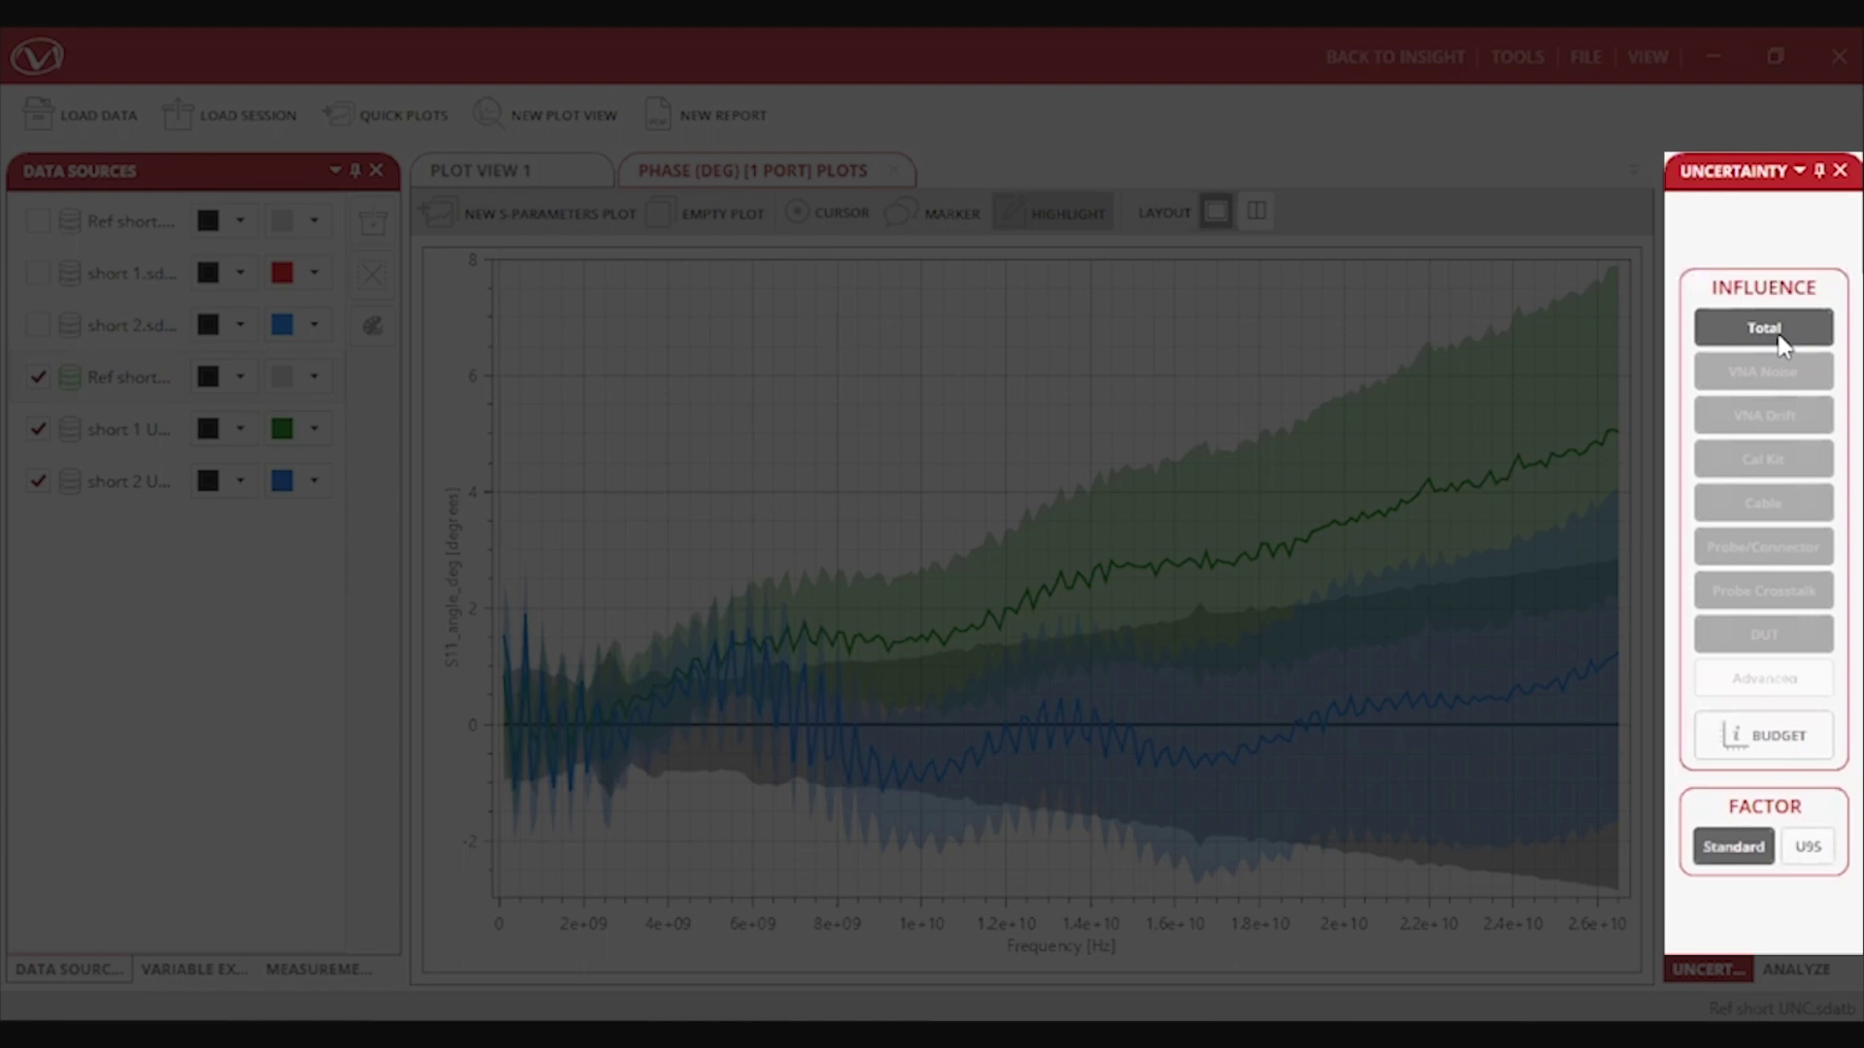
click(1800, 734)
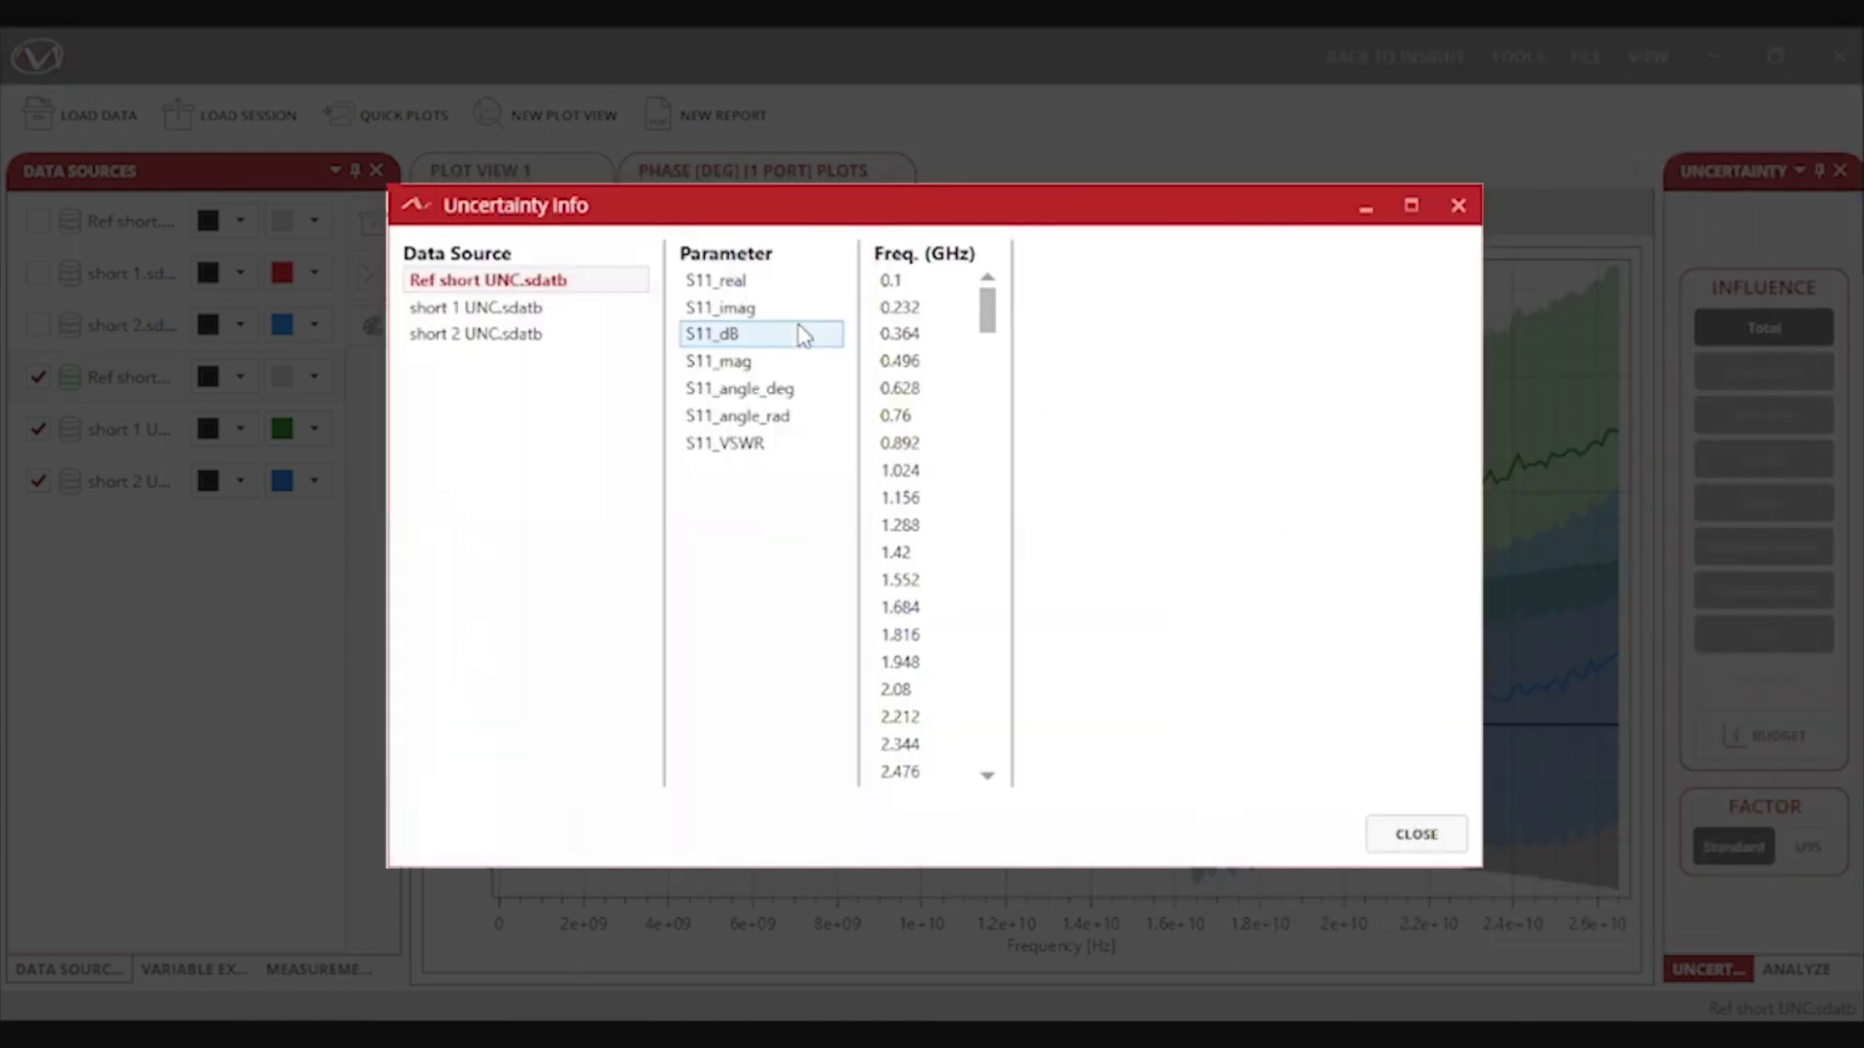
Inspect the 0.1 GHz budget for S11_angle_deg and S11_real, including short 1 UNC, then close it.
click(792, 388)
click(930, 283)
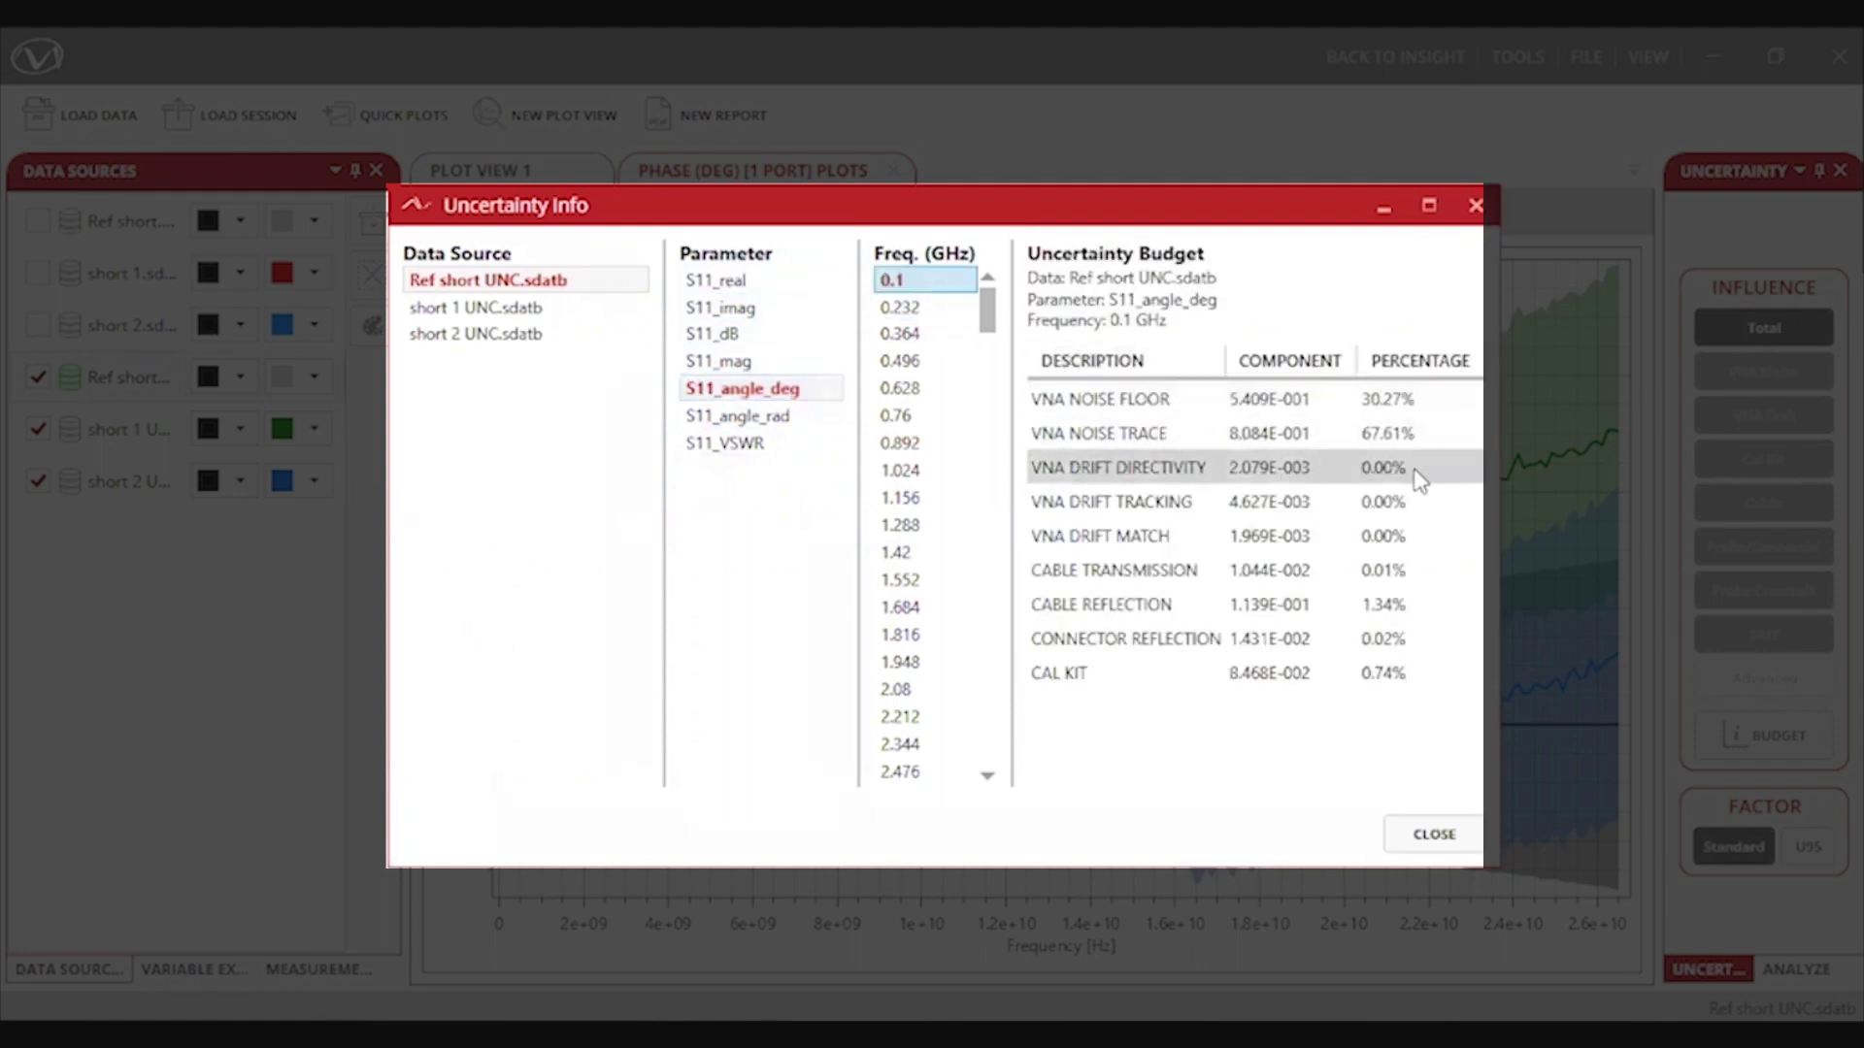
click(737, 280)
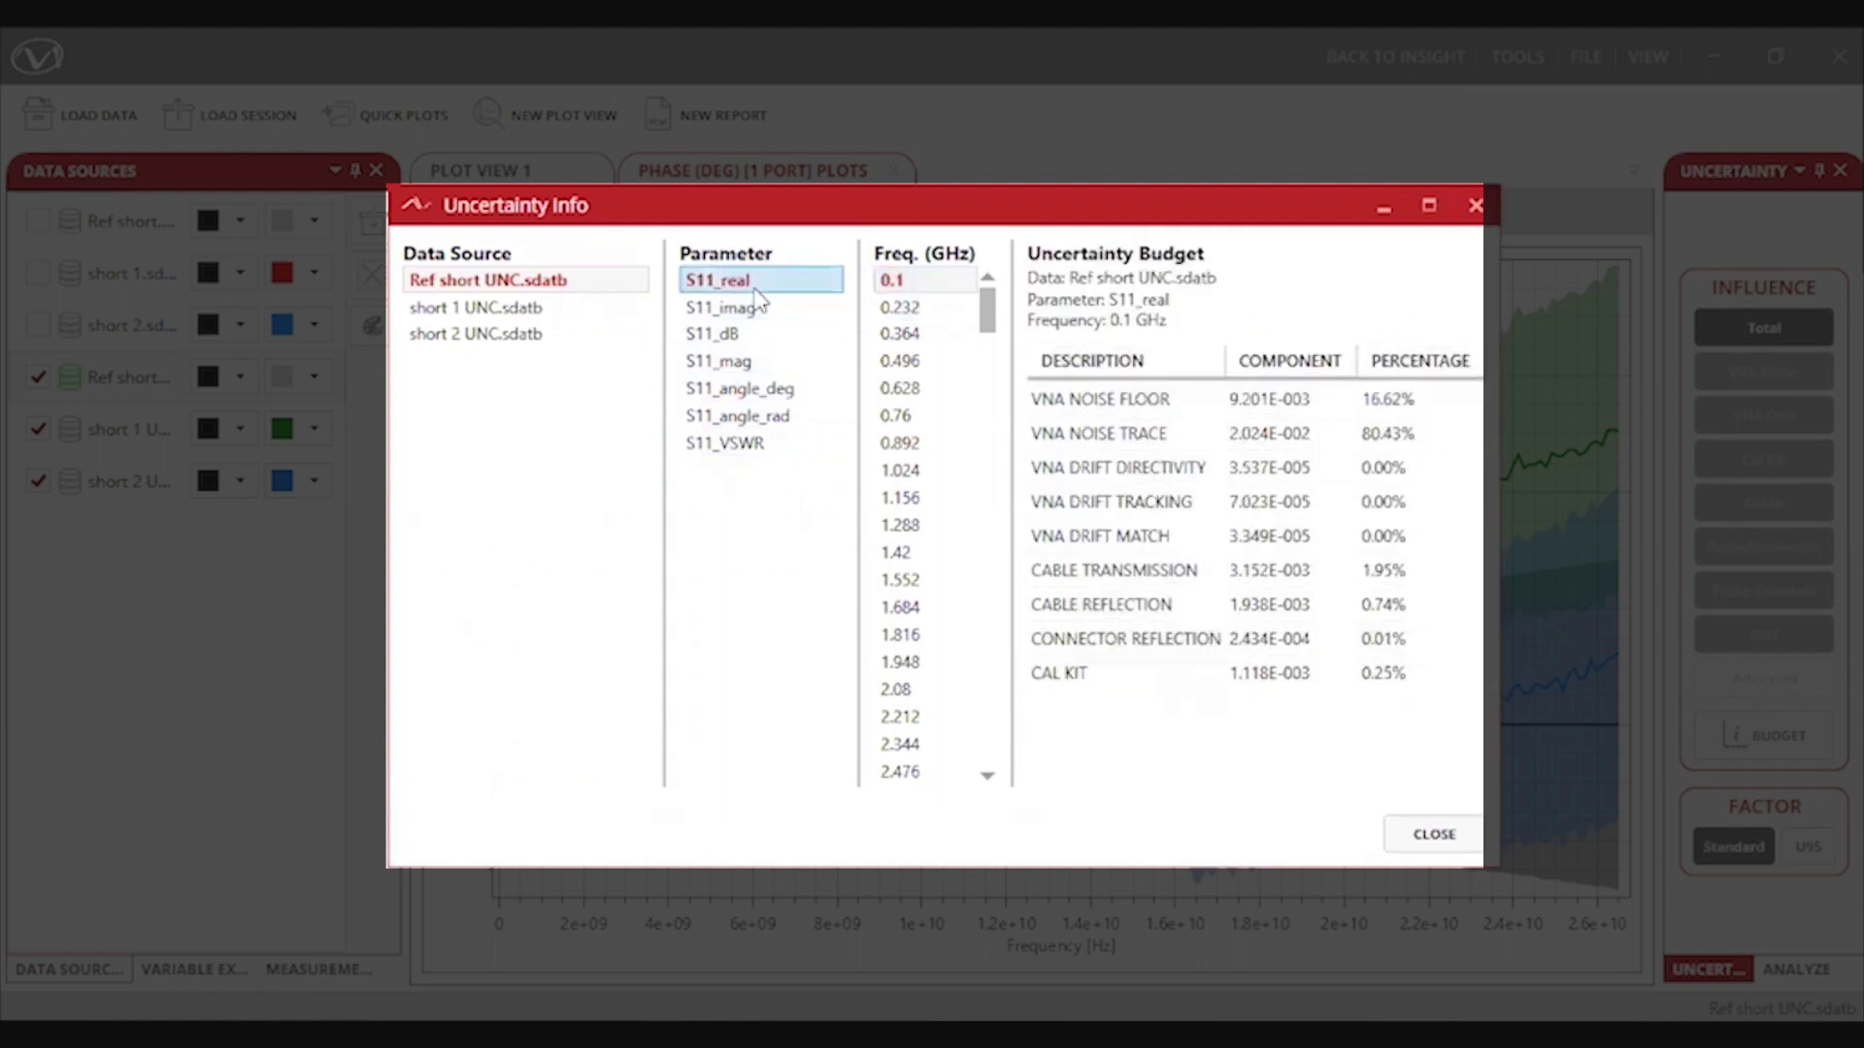
click(940, 284)
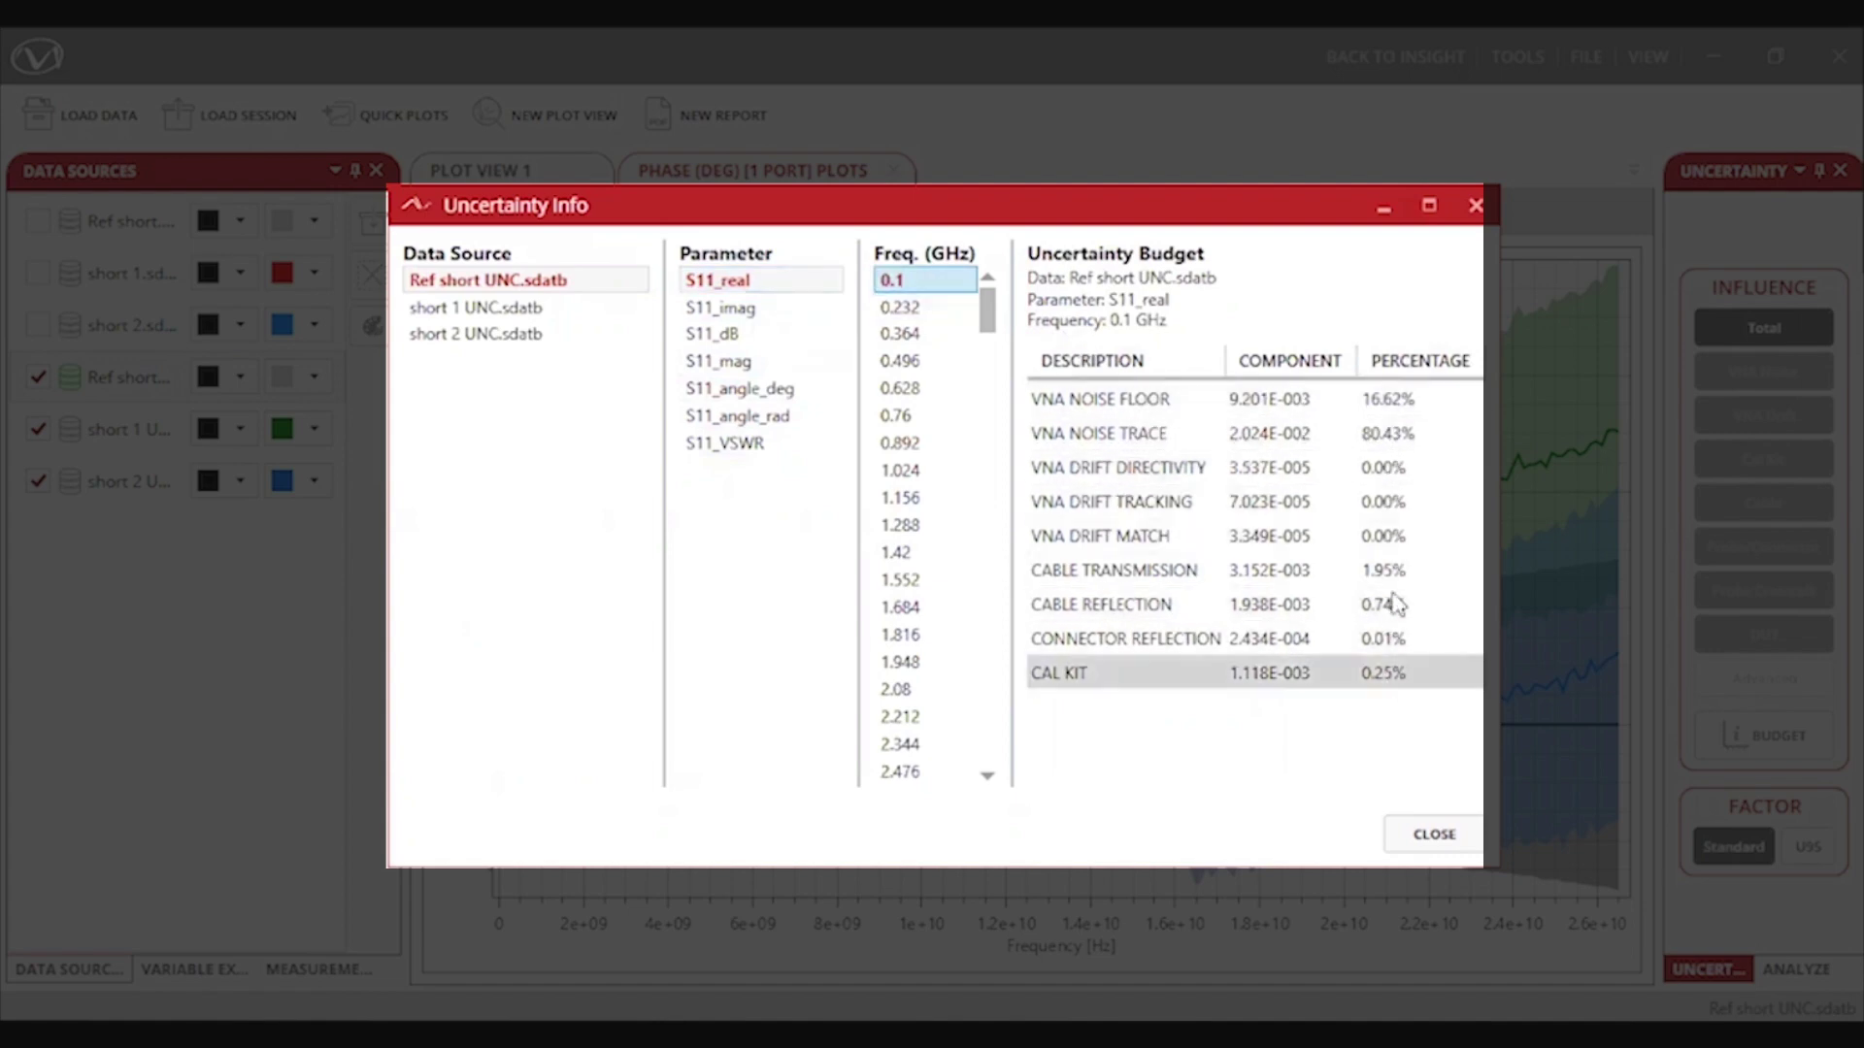
click(480, 307)
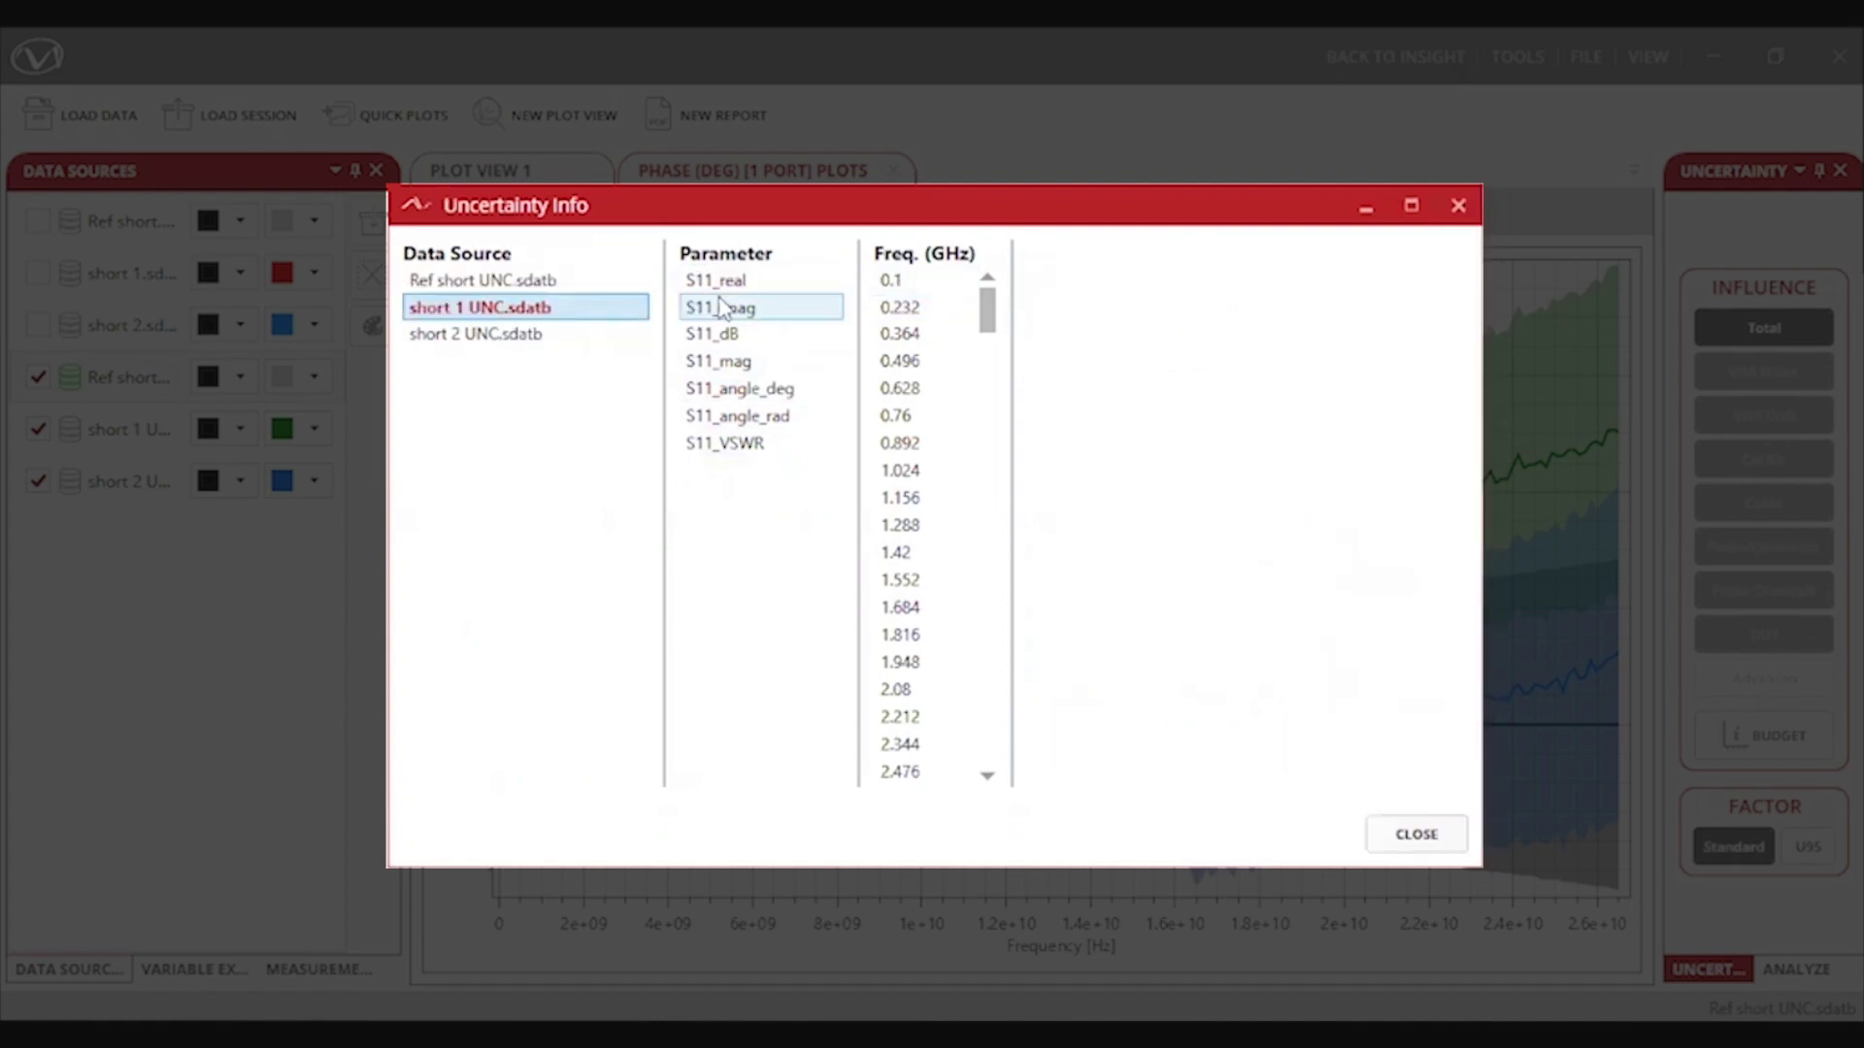
click(794, 288)
click(907, 281)
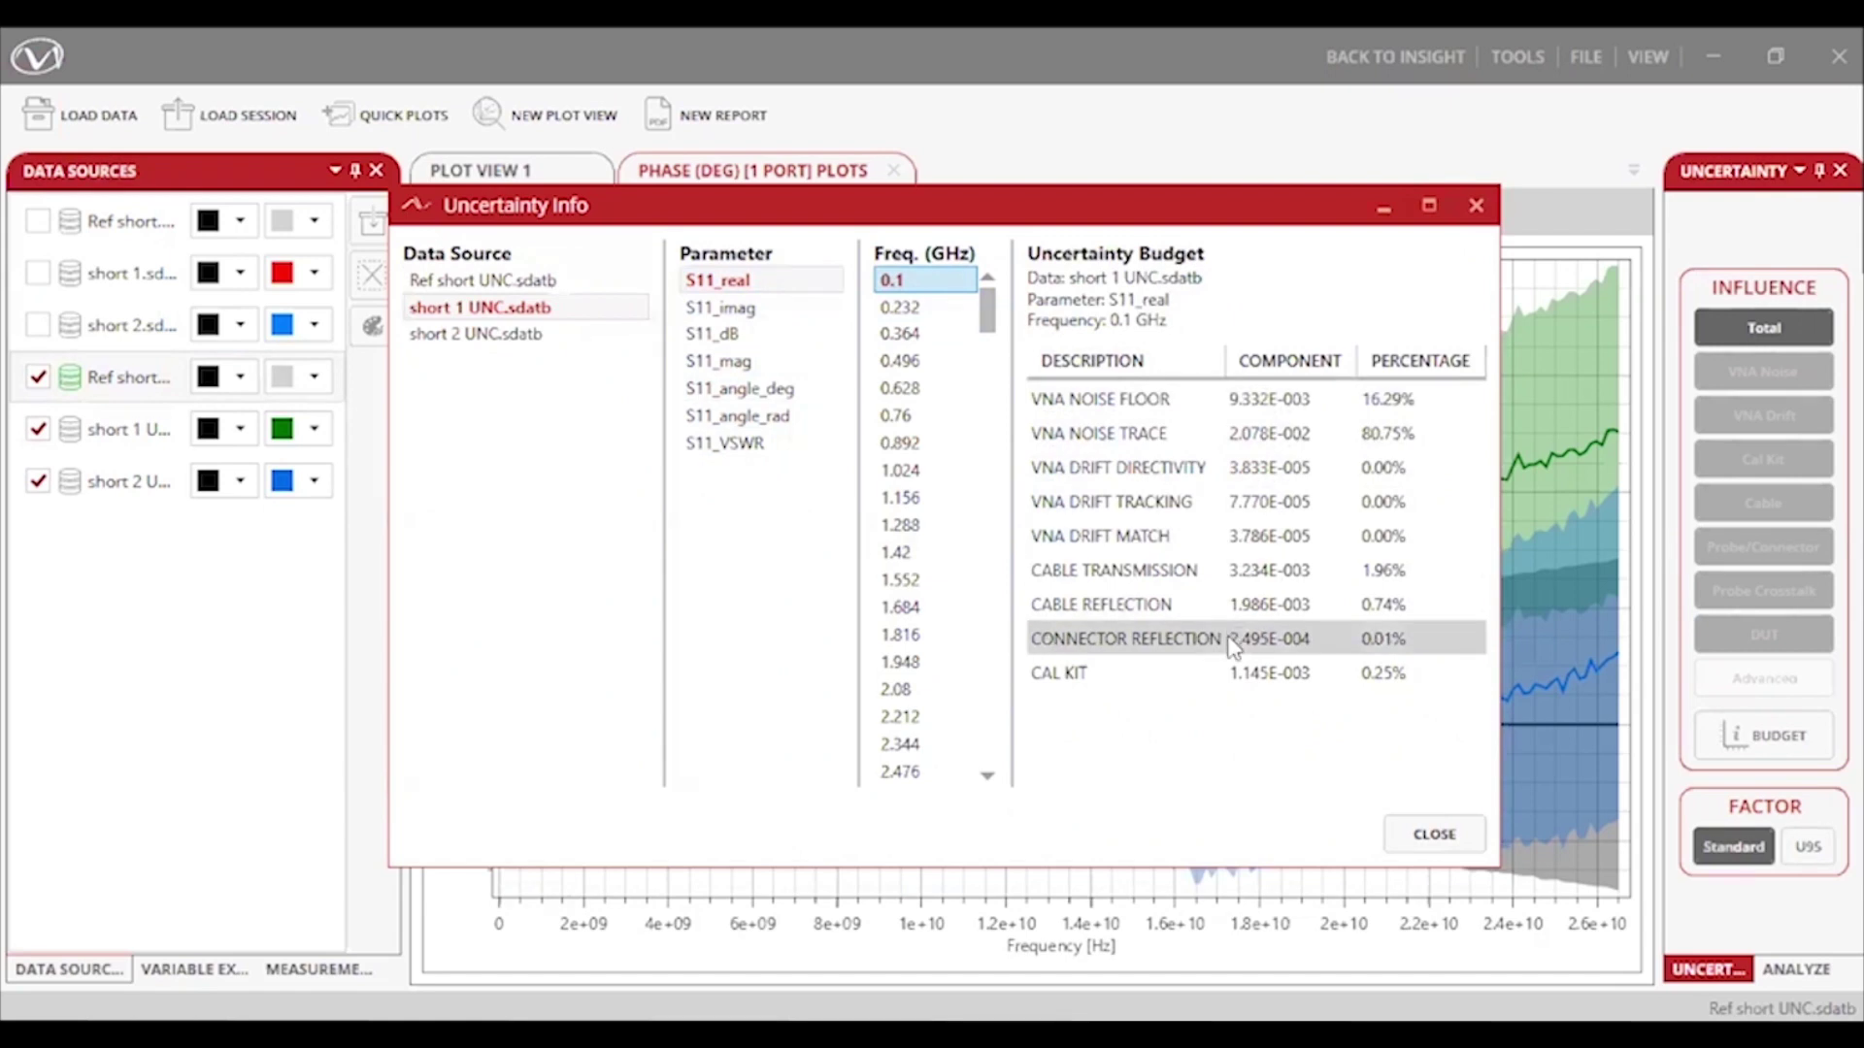
click(1434, 835)
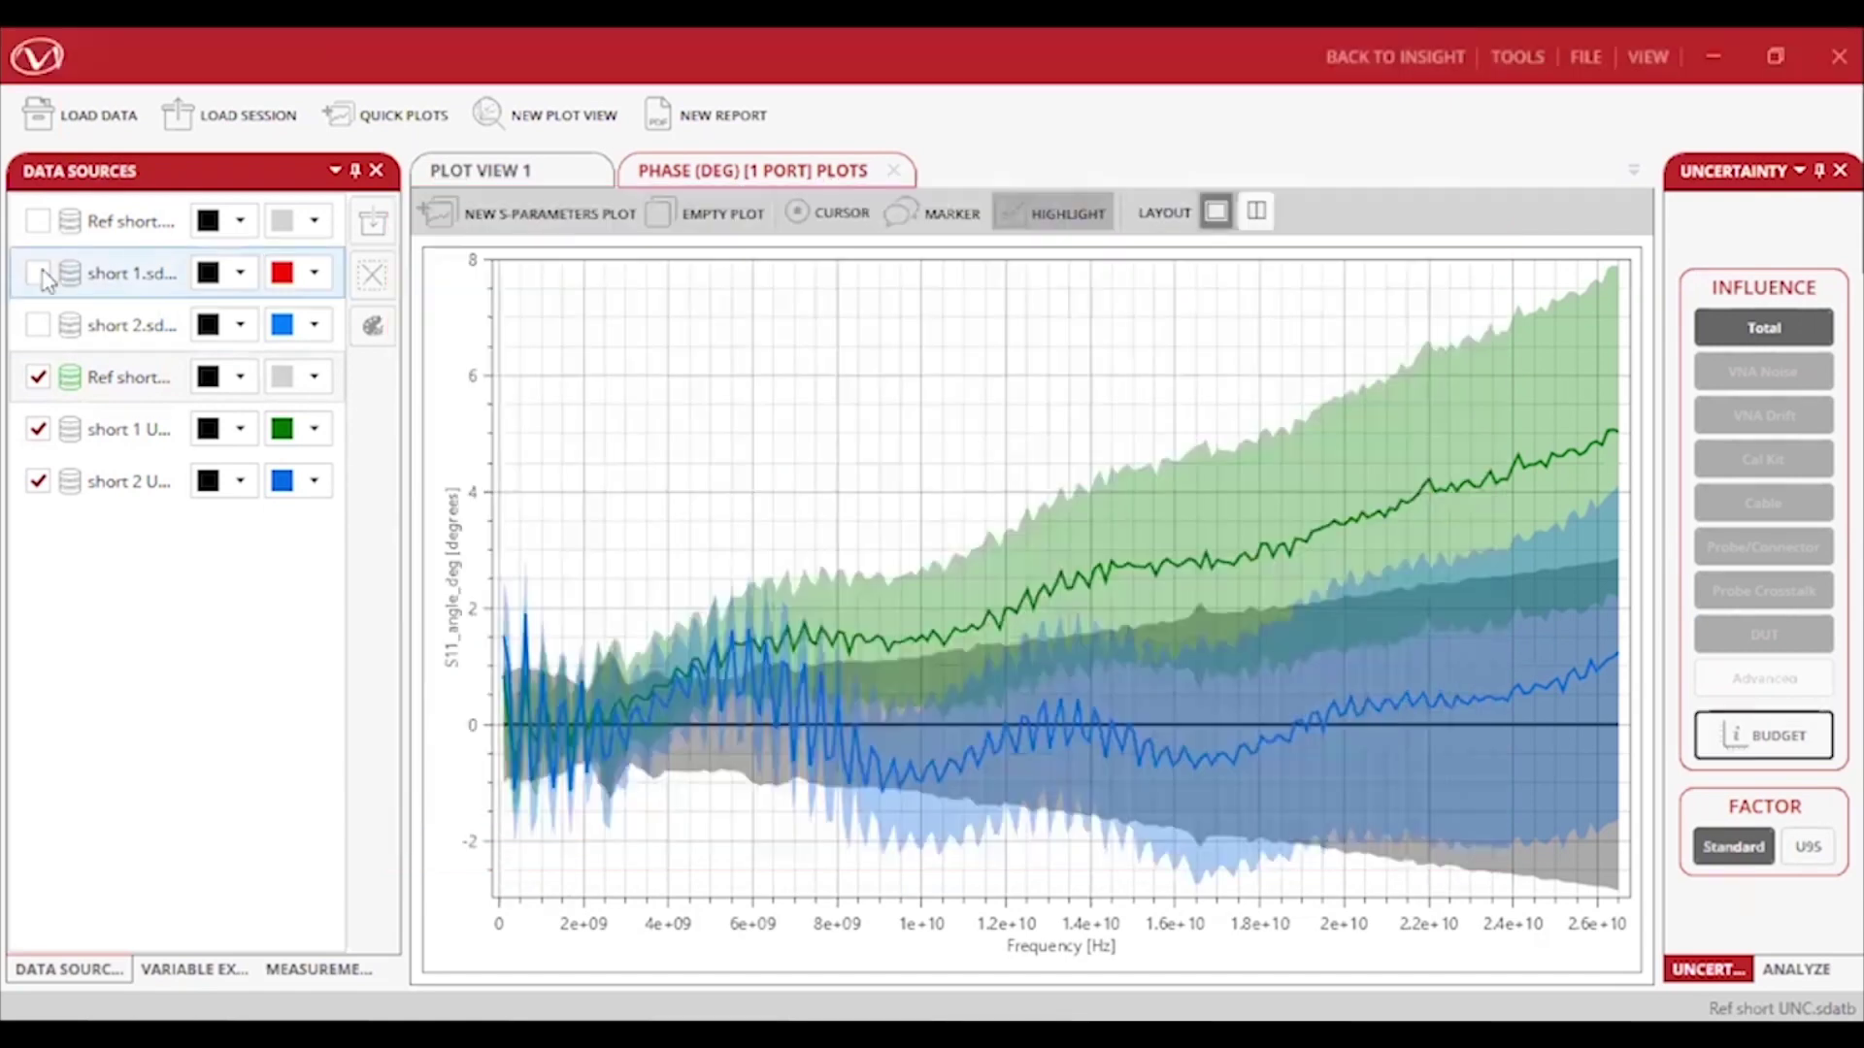
Re-show the original short 1 and short 2 traces and colour Ref short orange.
click(37, 324)
click(37, 272)
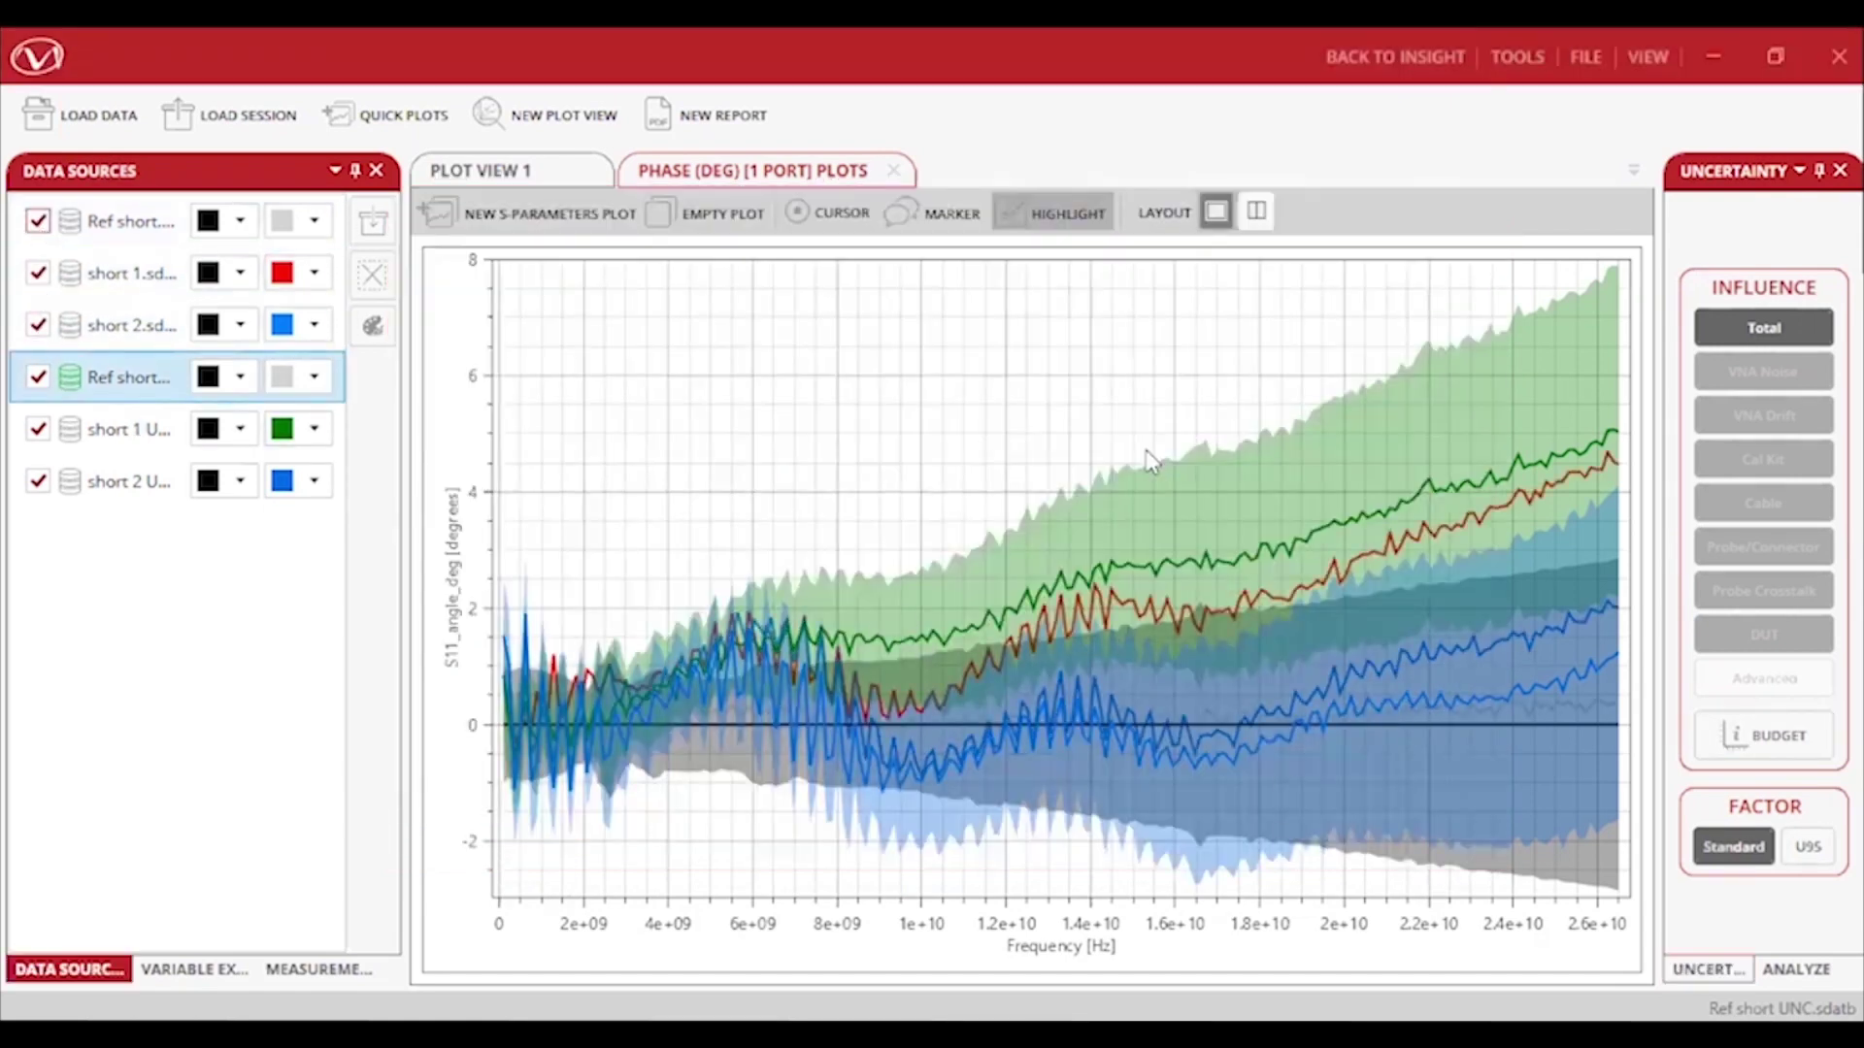
click(314, 221)
click(309, 413)
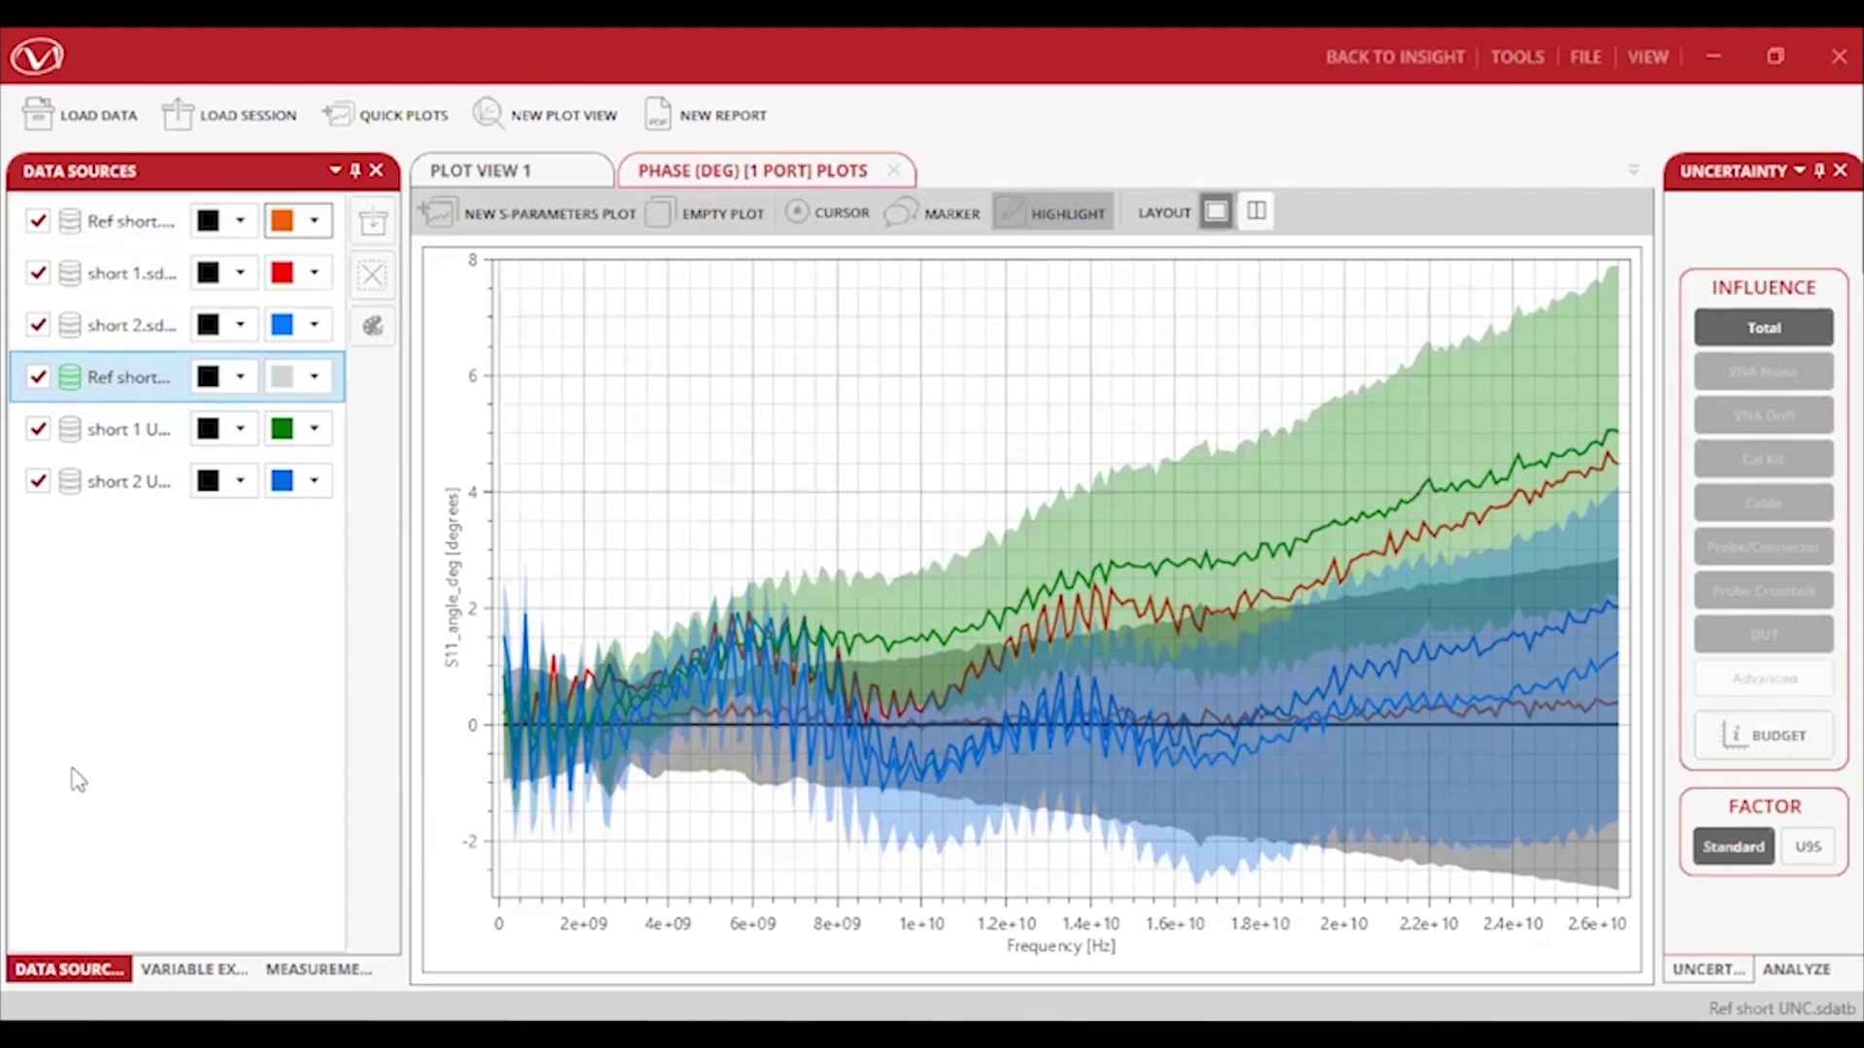